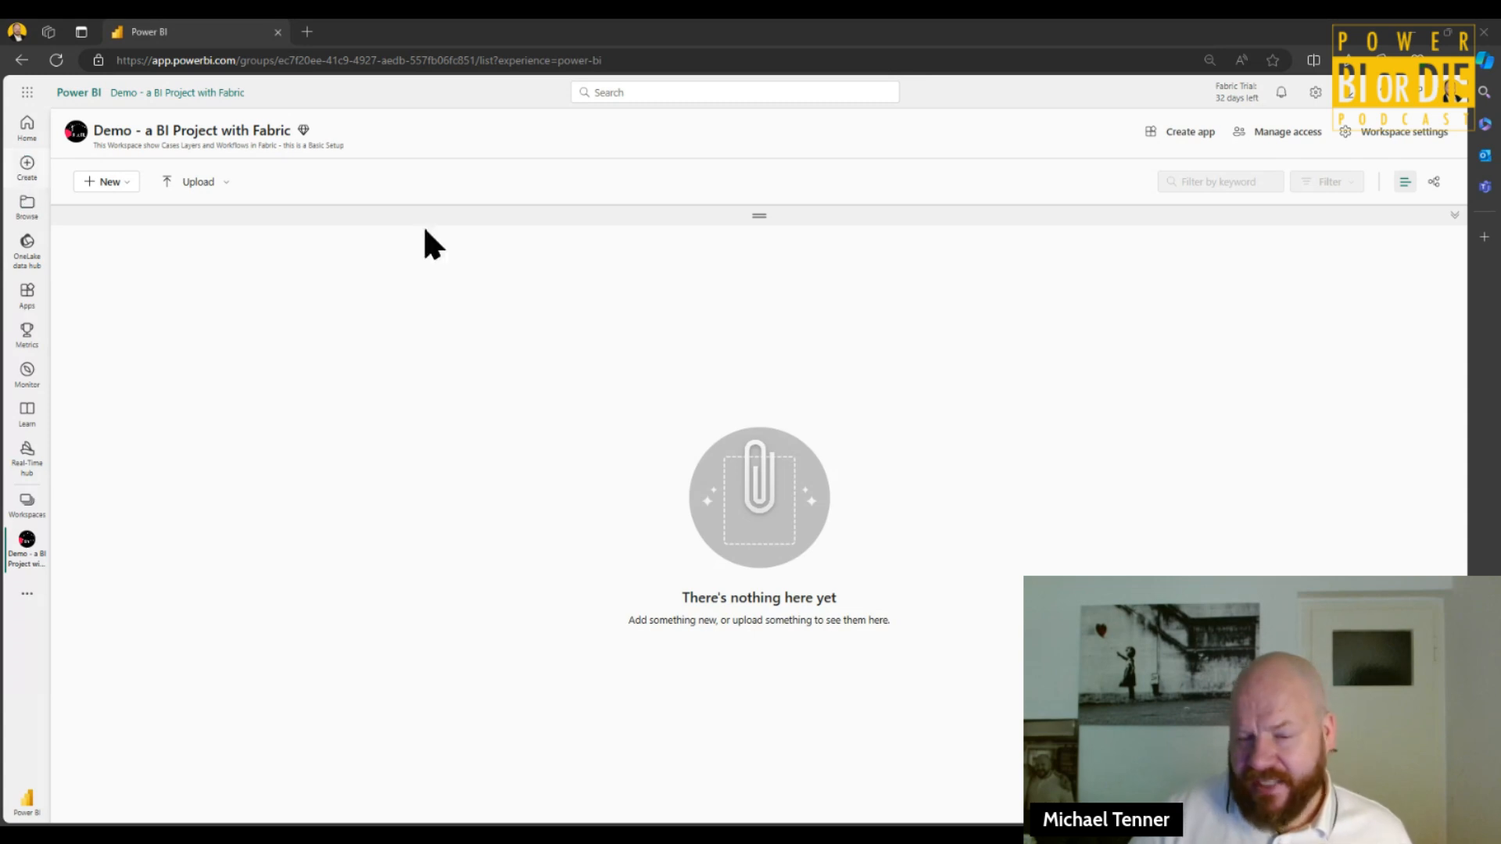
- Expand the workspace's task flow area and try out the predesigned Basic data analytics task flow
left_click_drag(758, 212, 694, 594)
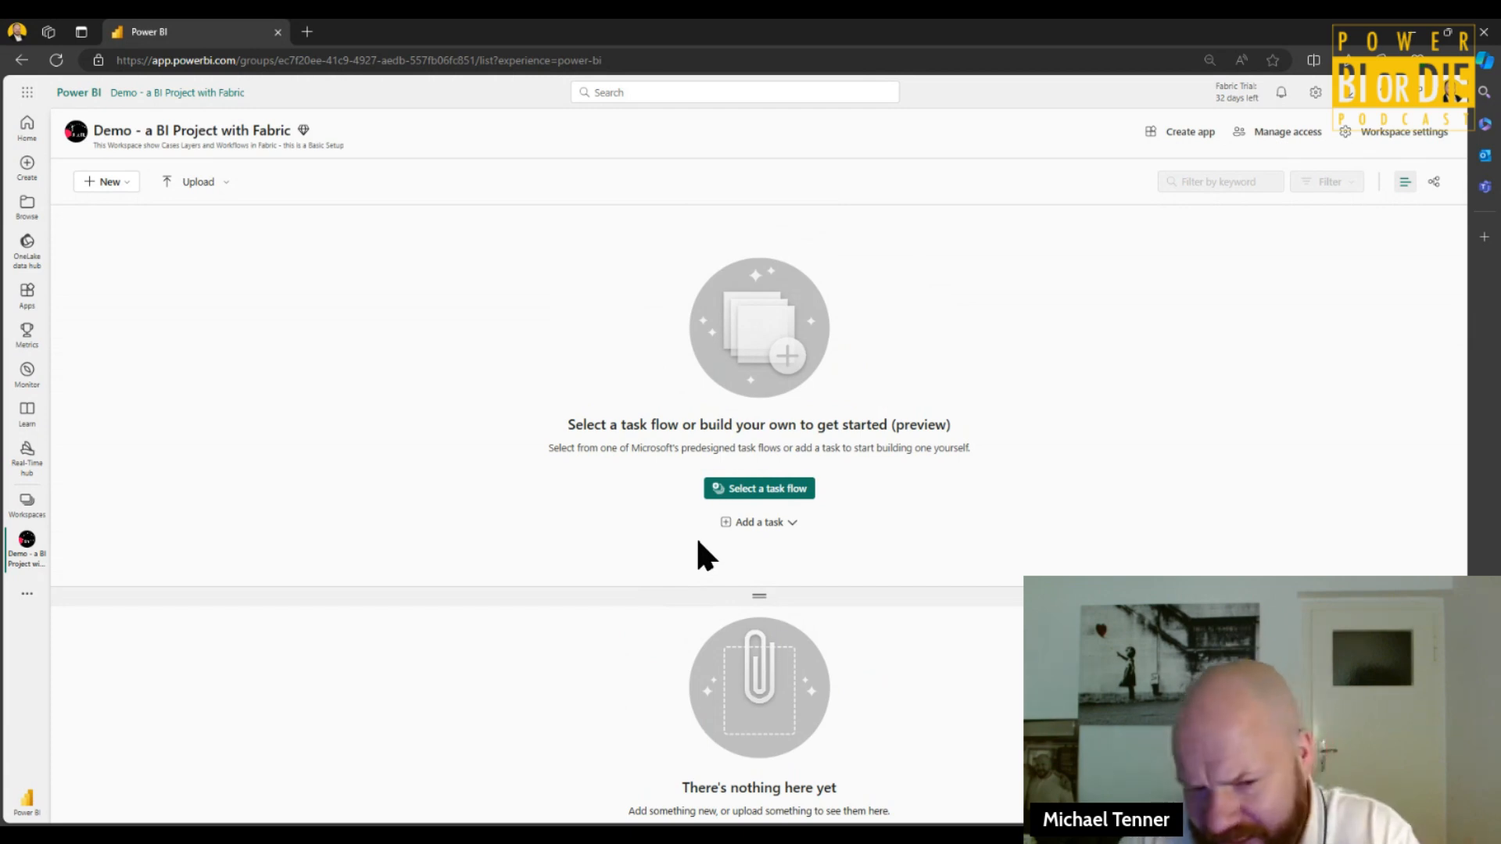
left_click(778, 491)
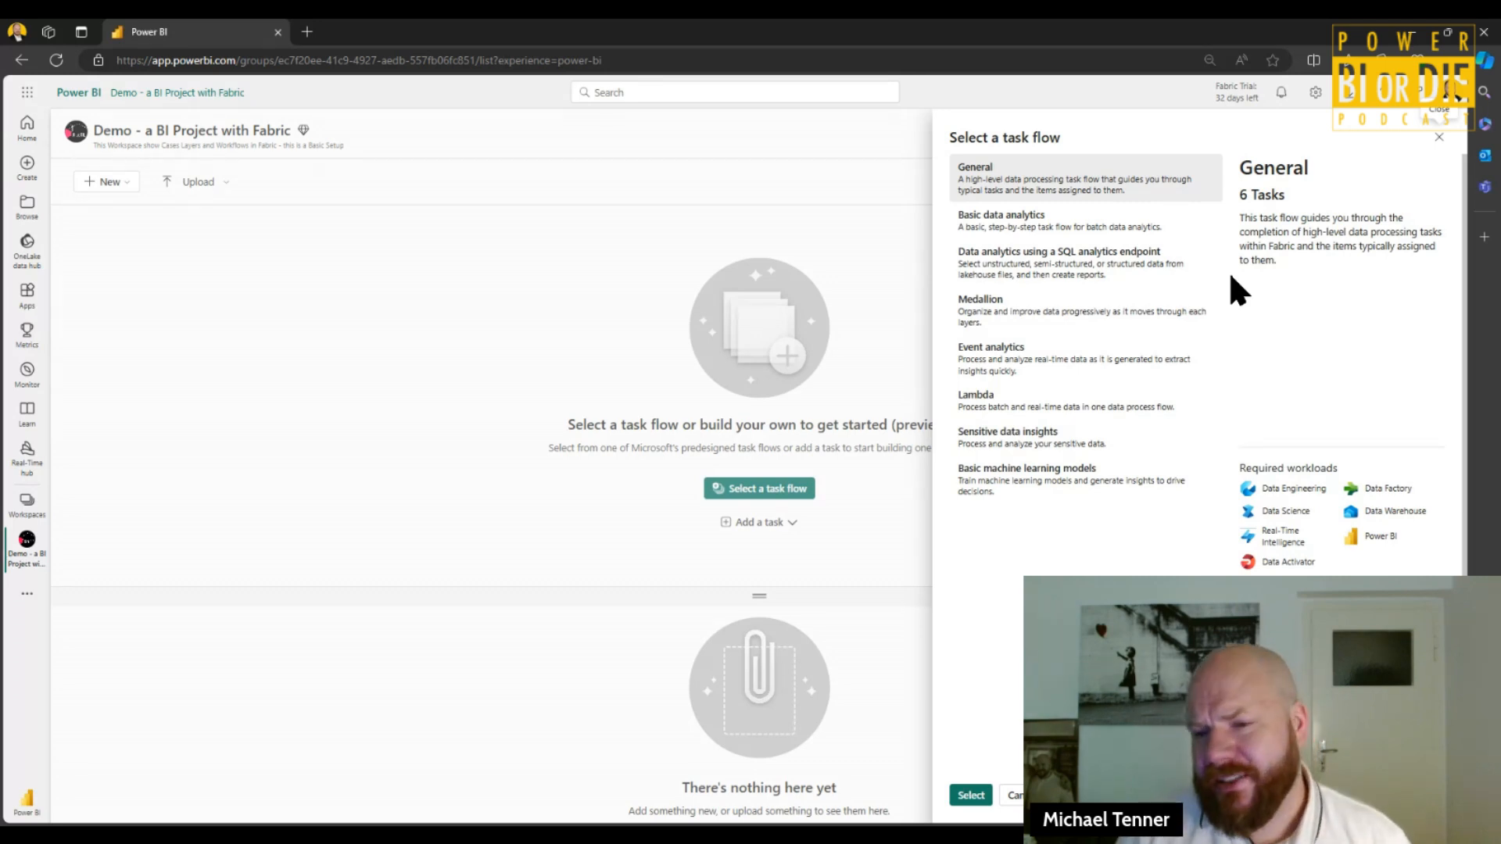
left_click(1020, 221)
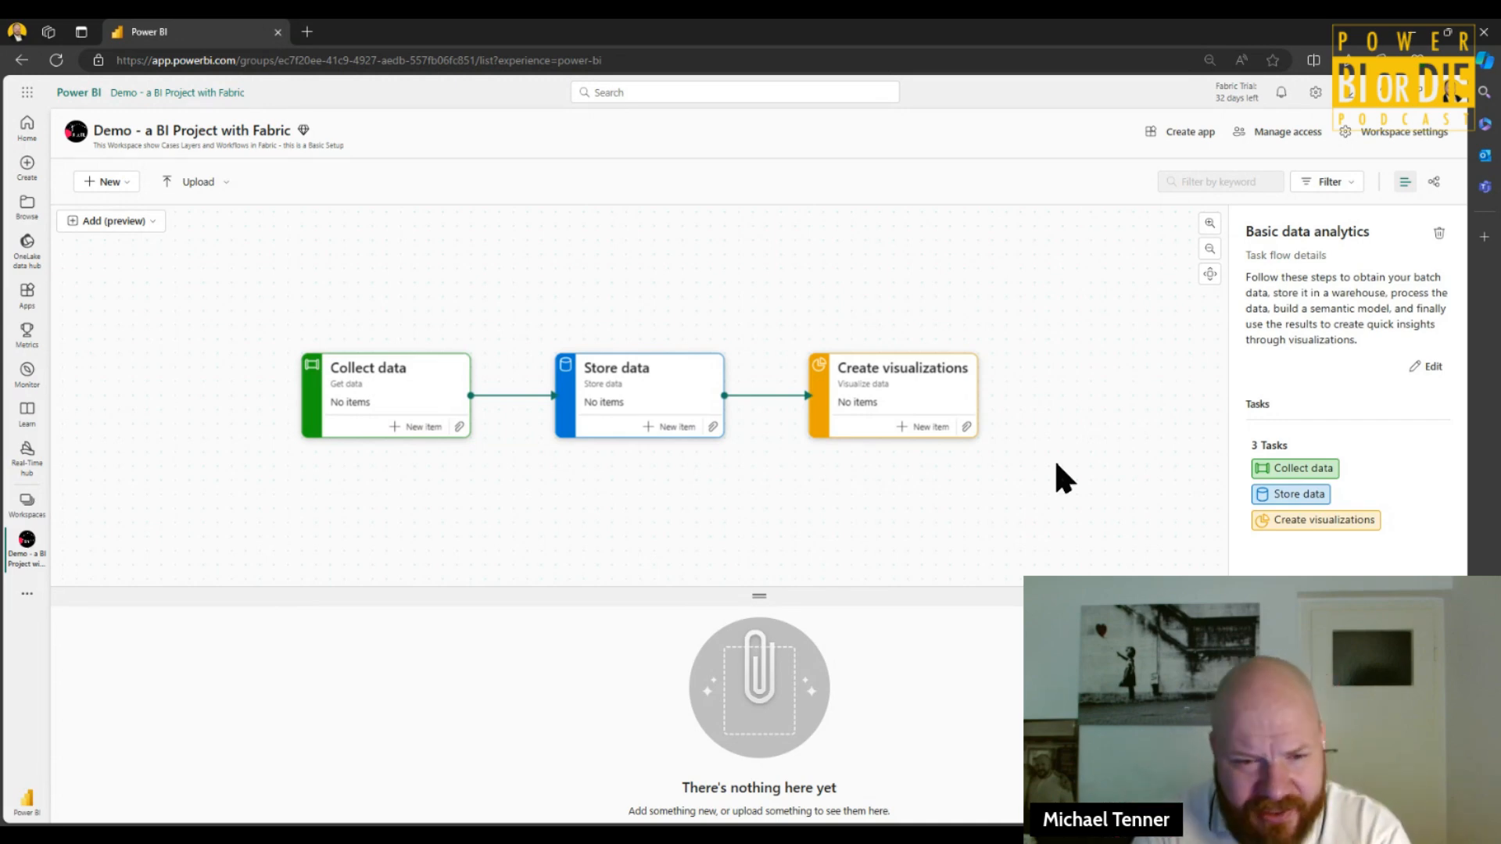
left_click_drag(1055, 463, 1014, 372)
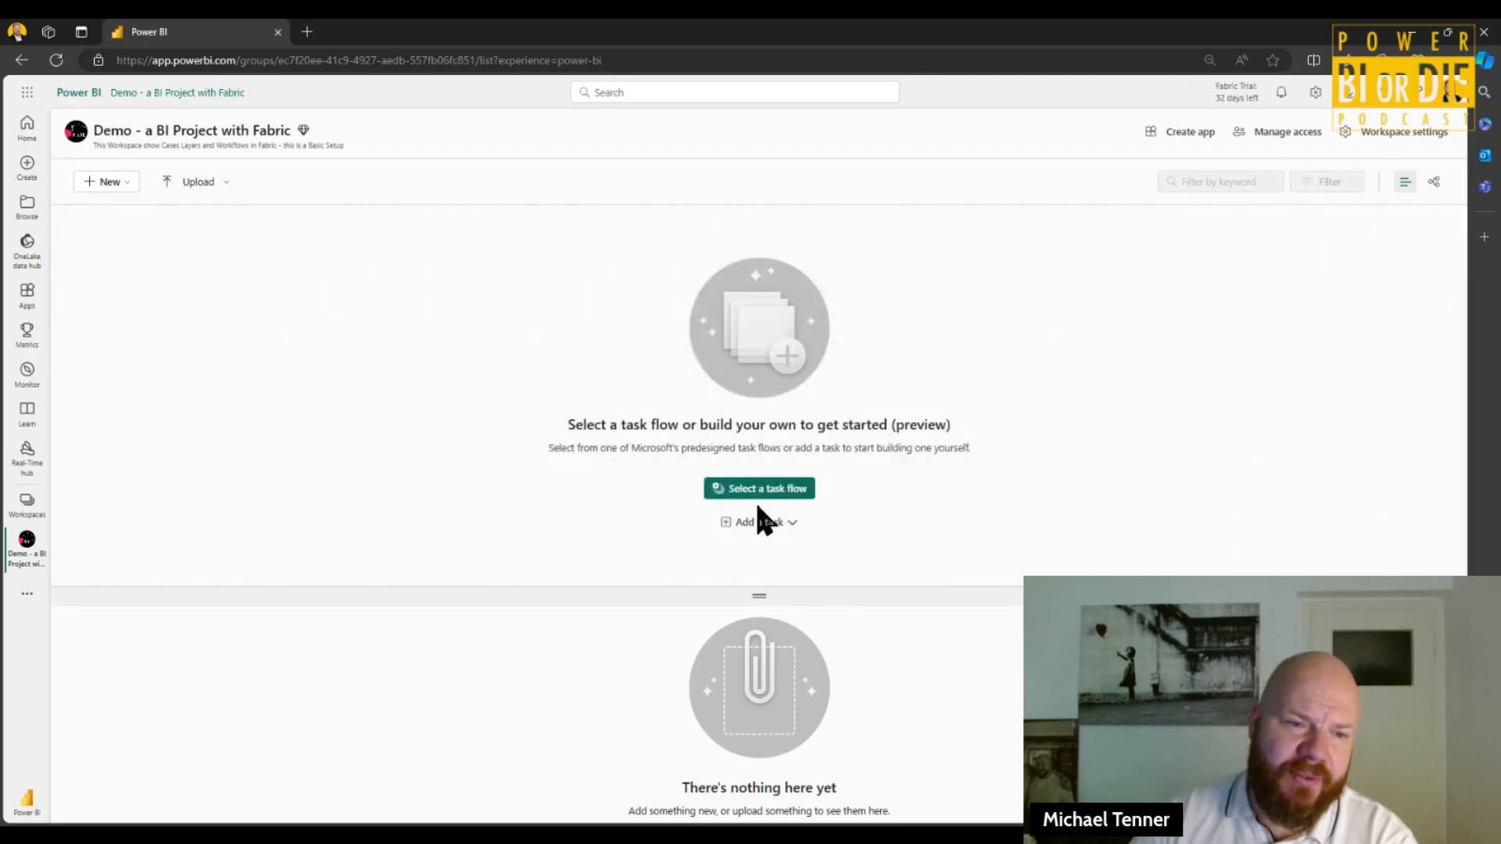
- Apply the predesigned General task flow to the workspace
left_click(774, 493)
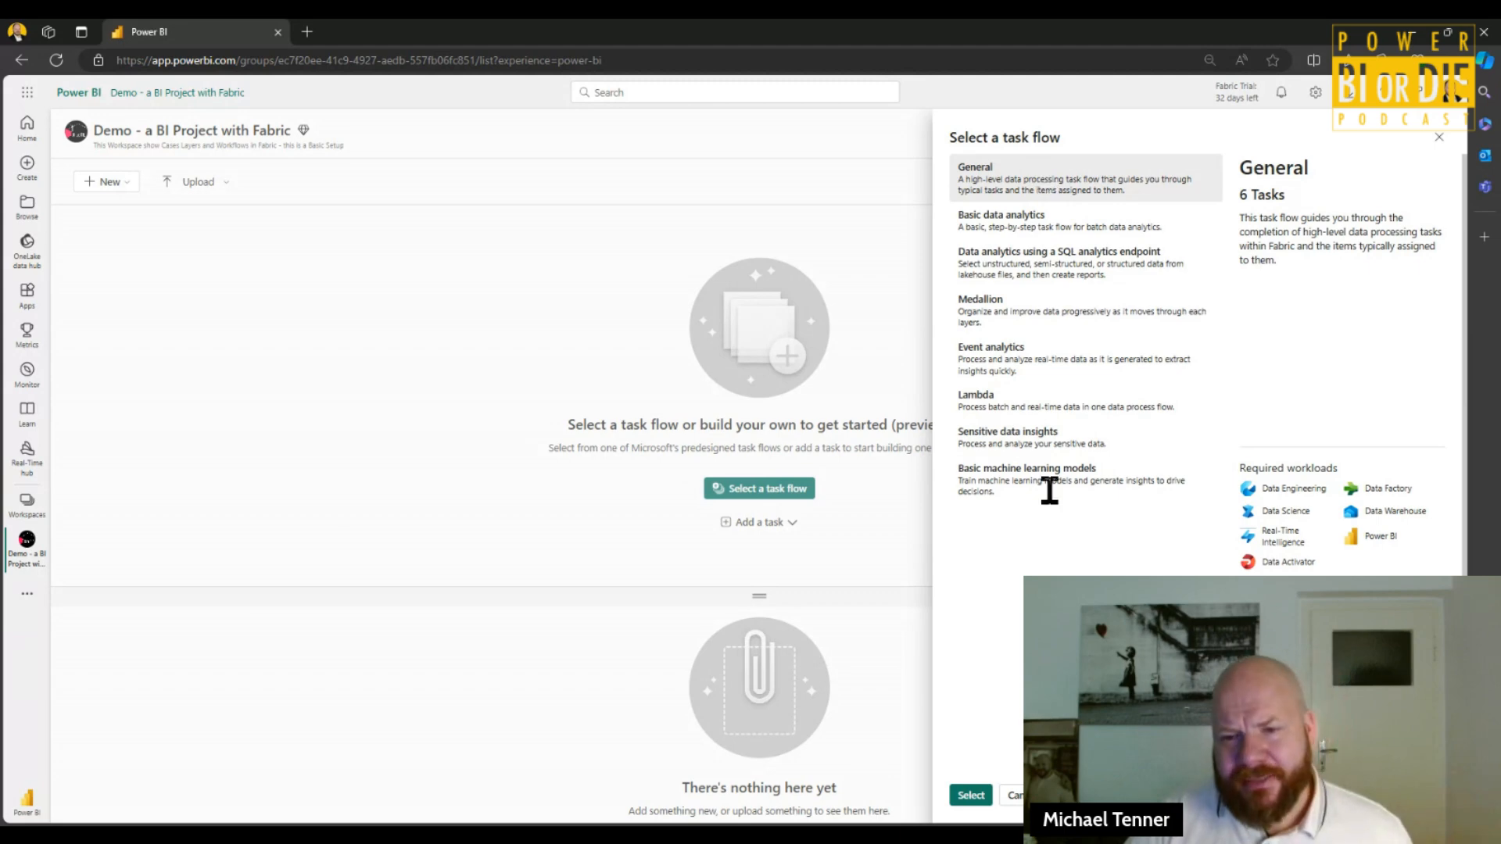
left_click(987, 801)
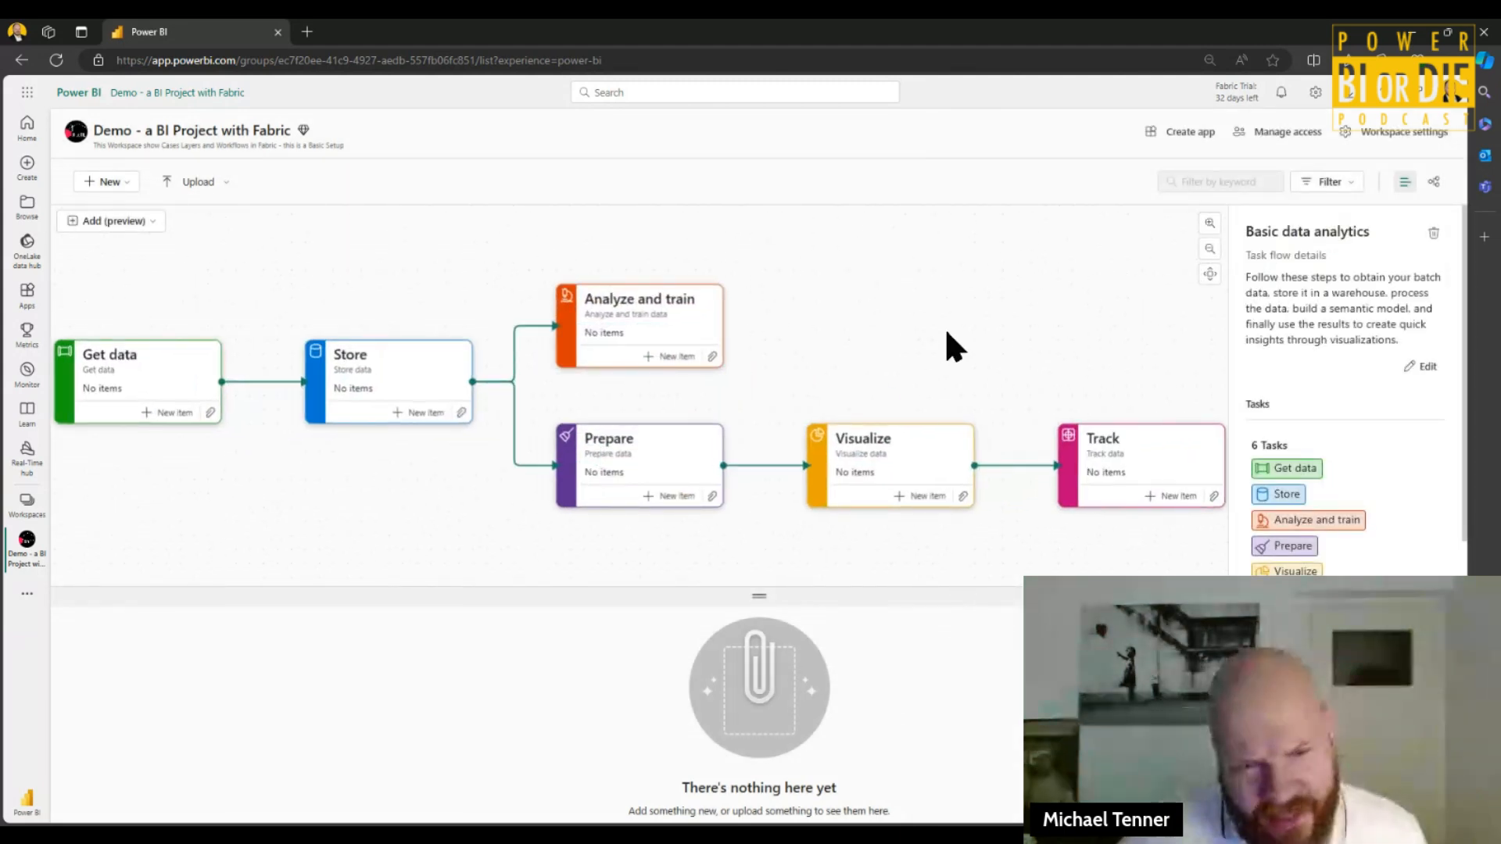
scroll(946, 326, "down", 1)
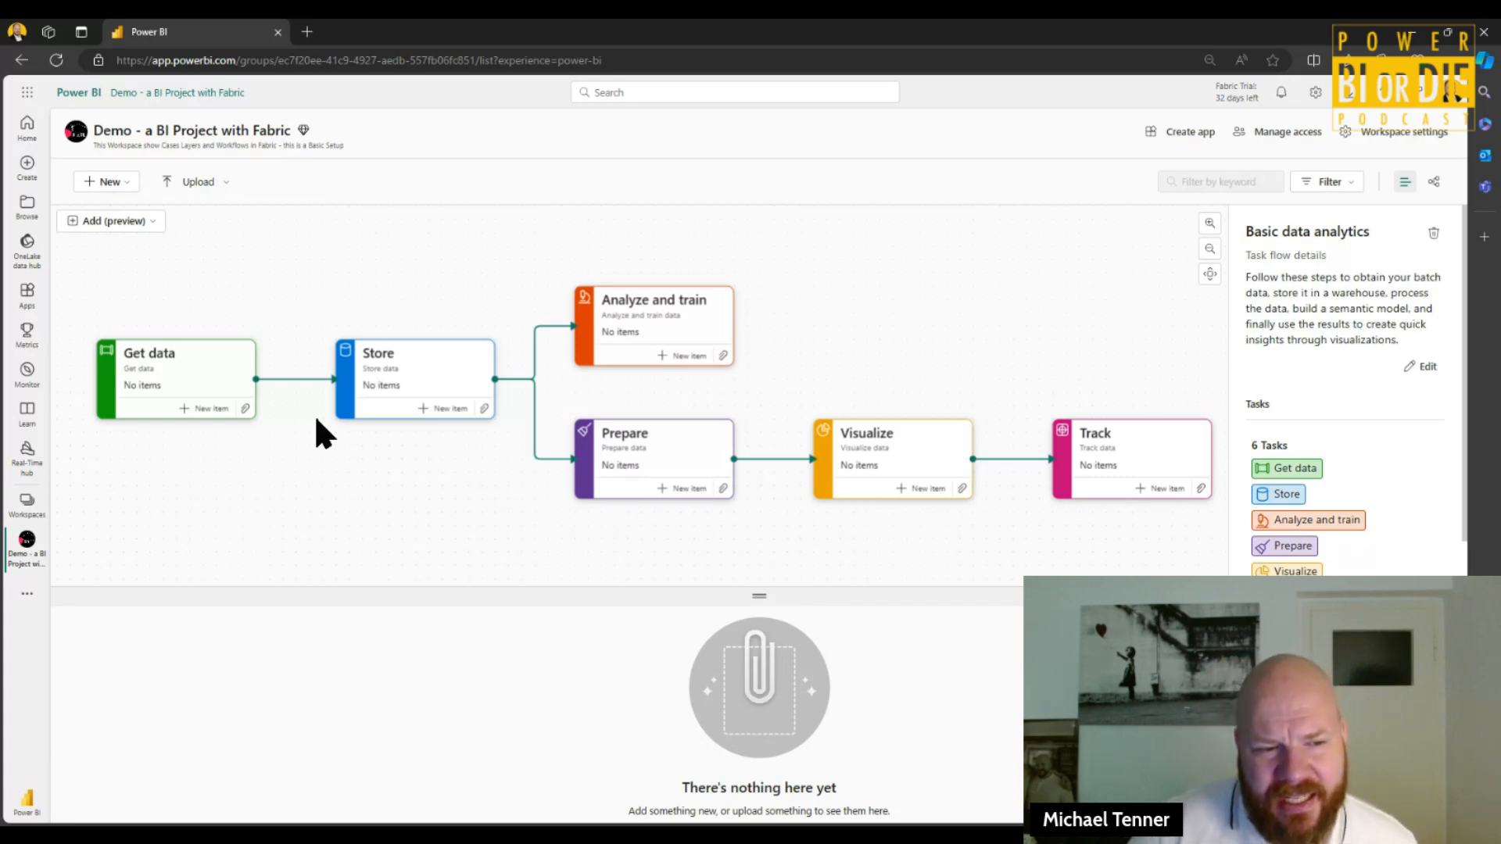
- Start a new Data pipeline item assigned to the Get data task
left_click(208, 410)
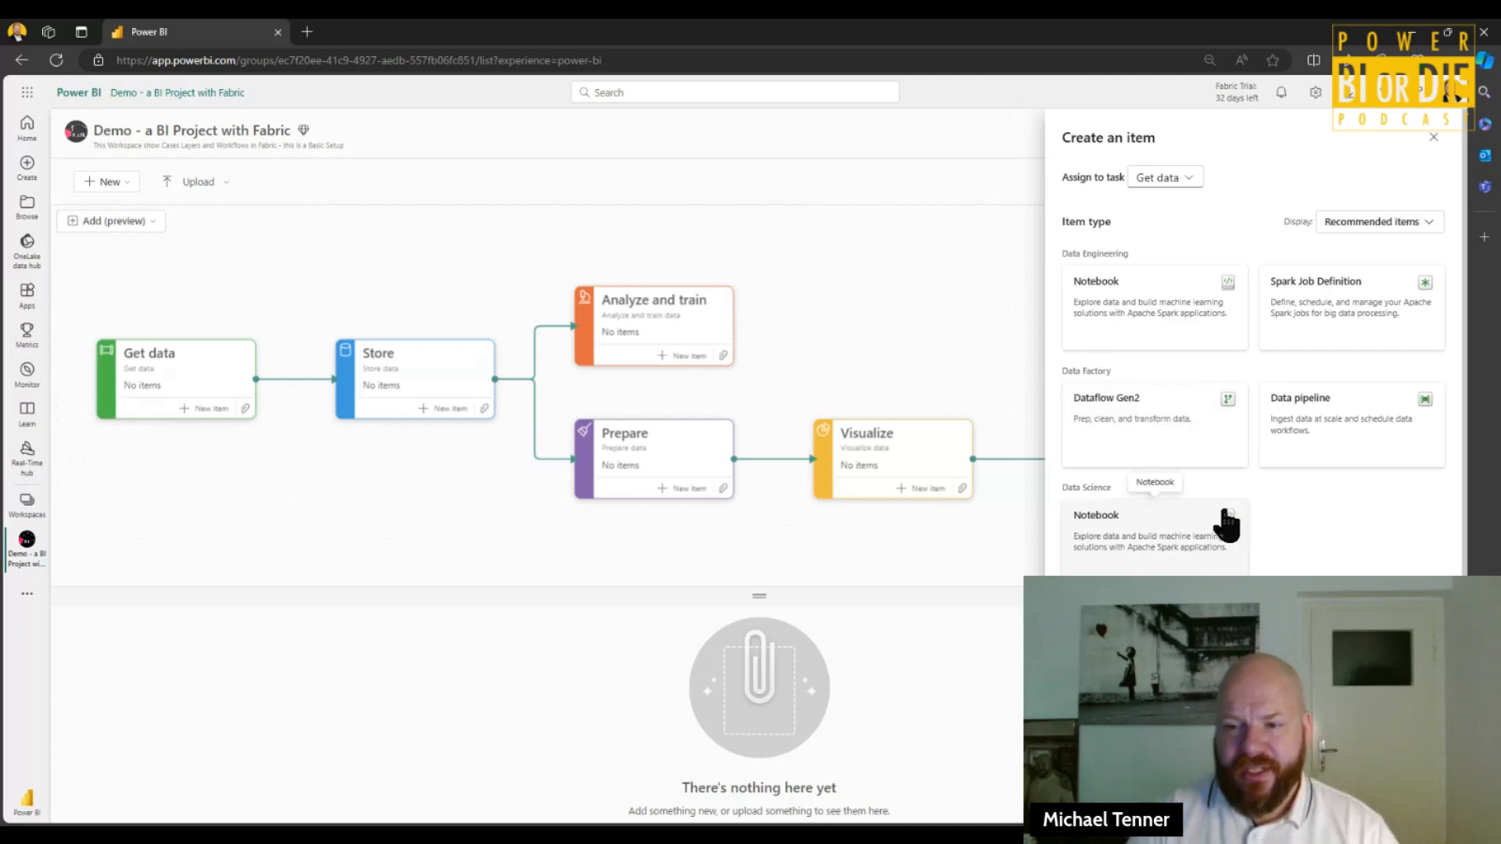
scroll(1259, 480, "down", 2)
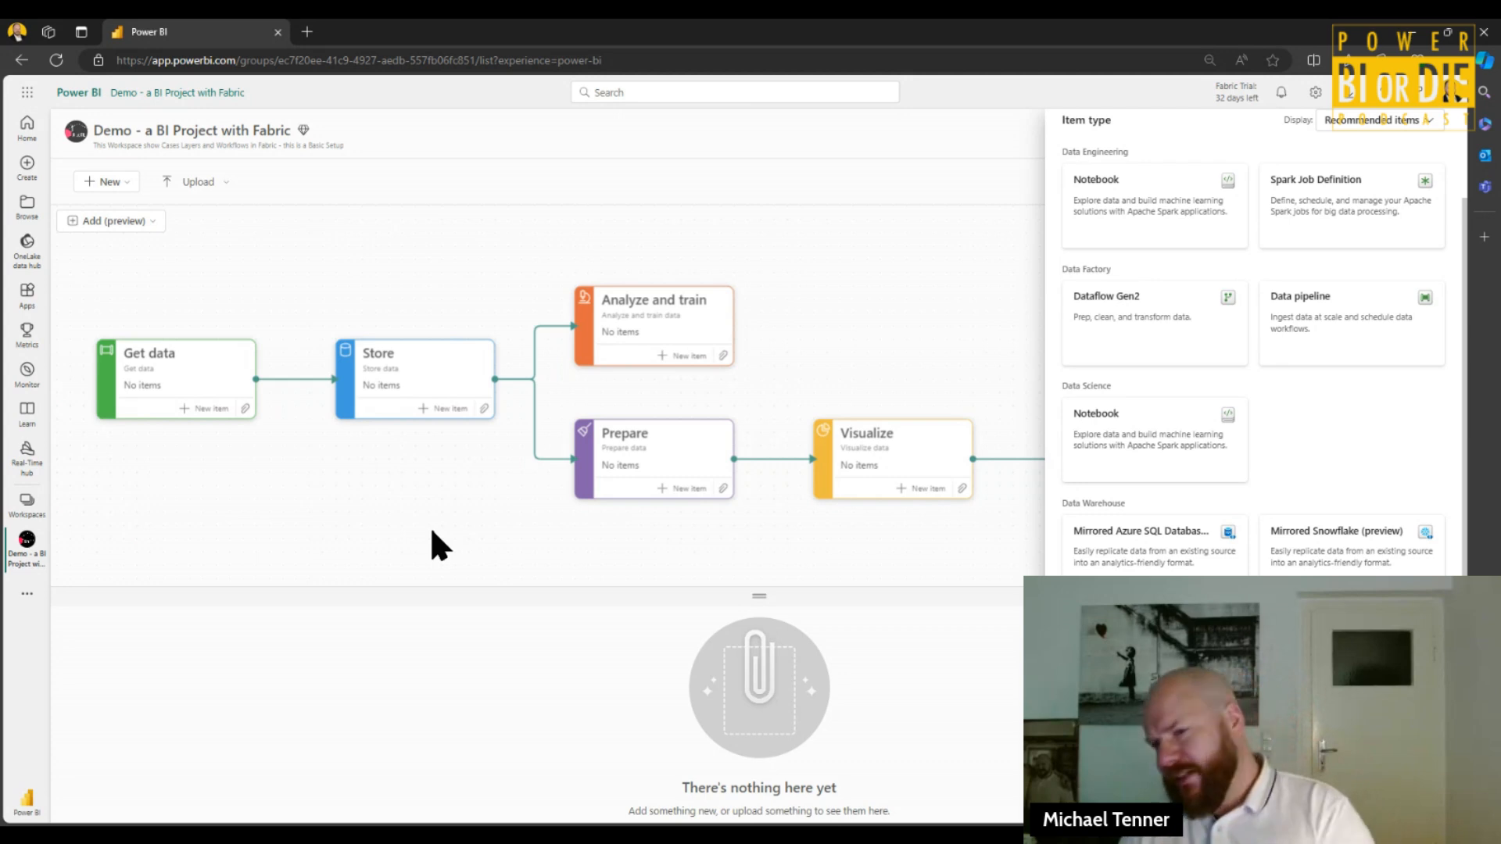
left_click(1381, 307)
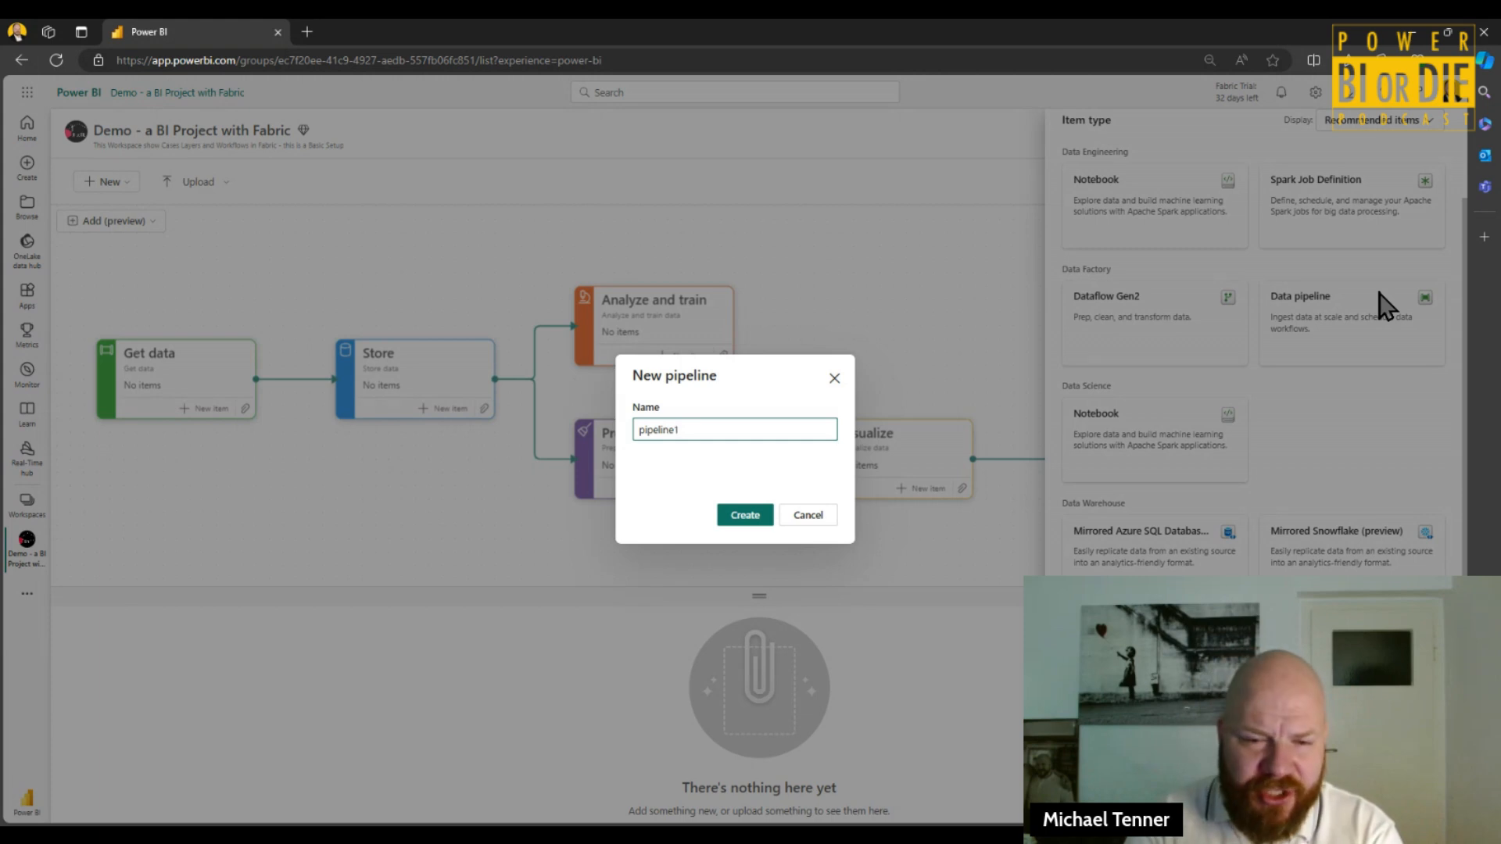
- Name the new pipeline "Get data" and create it
key("BackSpace")
key("BackSpace")
key("BackSpace")
key("BackSpace")
key("BackSpace")
key("BackSpace")
key("BackSpace")
key("BackSpace")
type("Data")
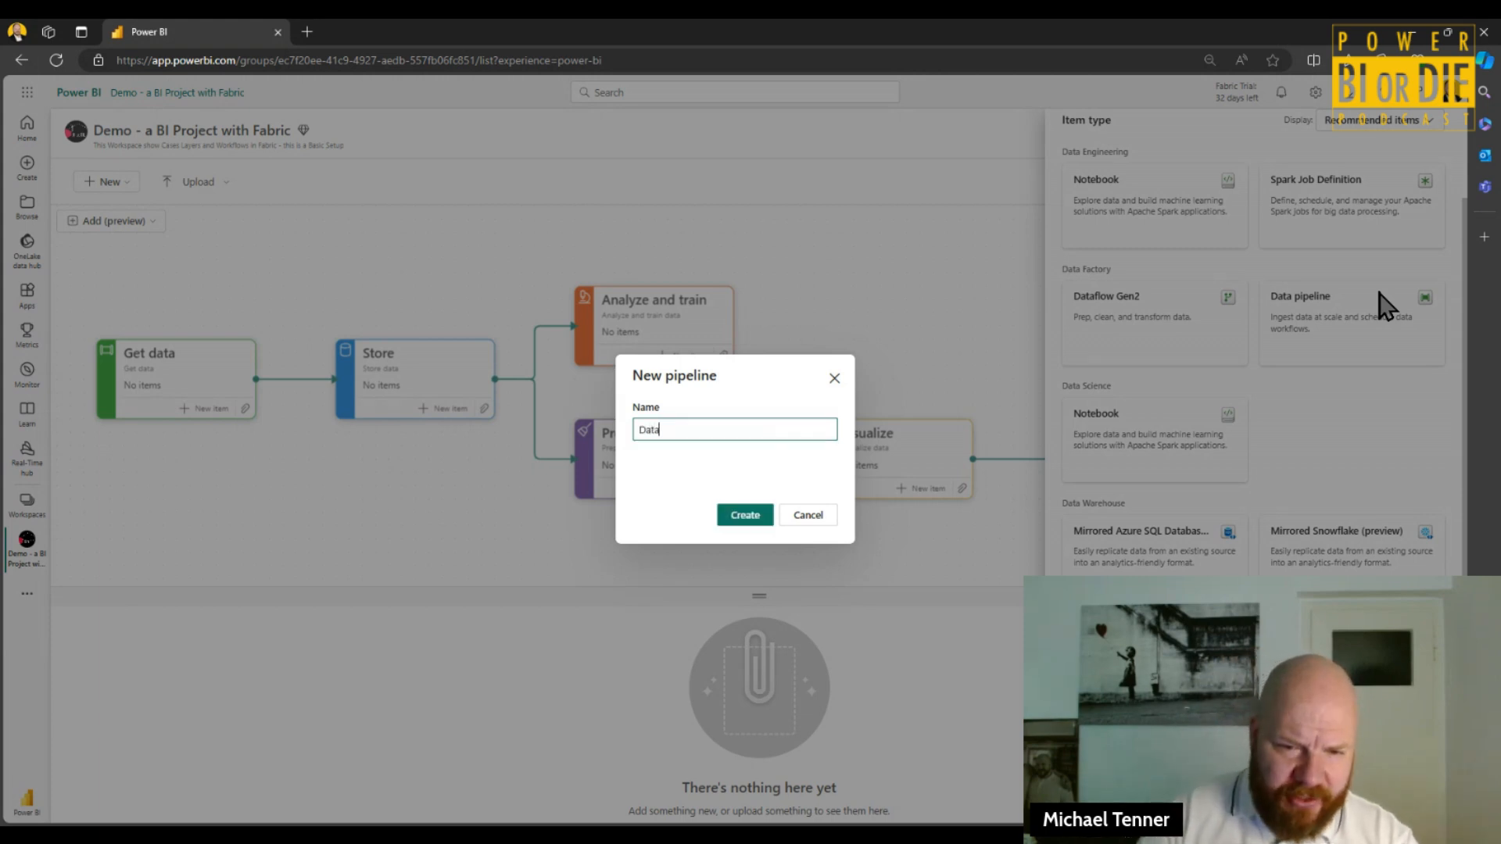
key("BackSpace")
key("BackSpace")
key("BackSpace")
key("BackSpace")
type("G")
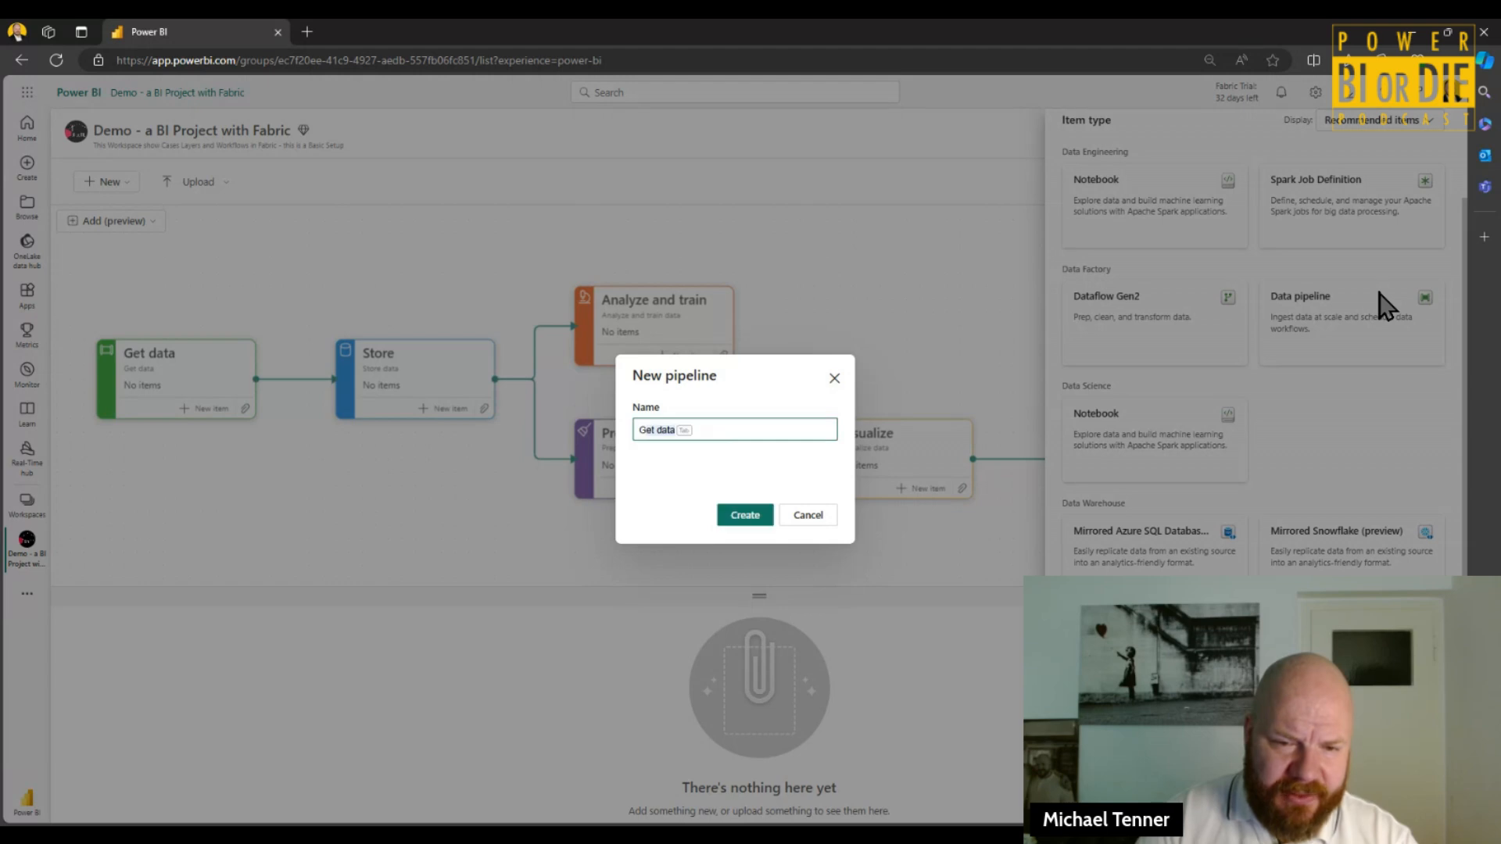
type("et")
key("Tab")
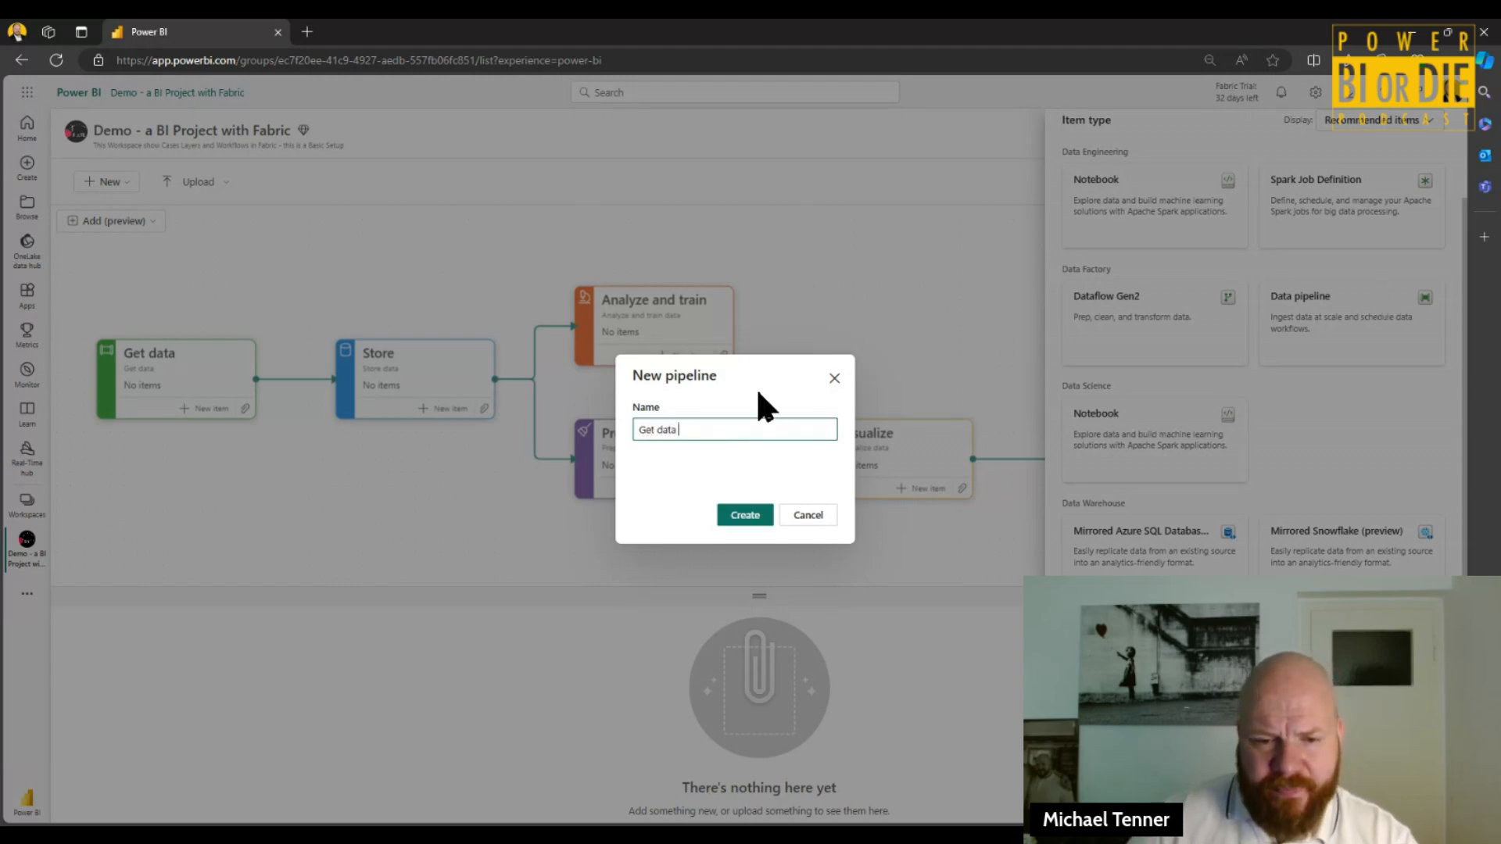
left_click(757, 520)
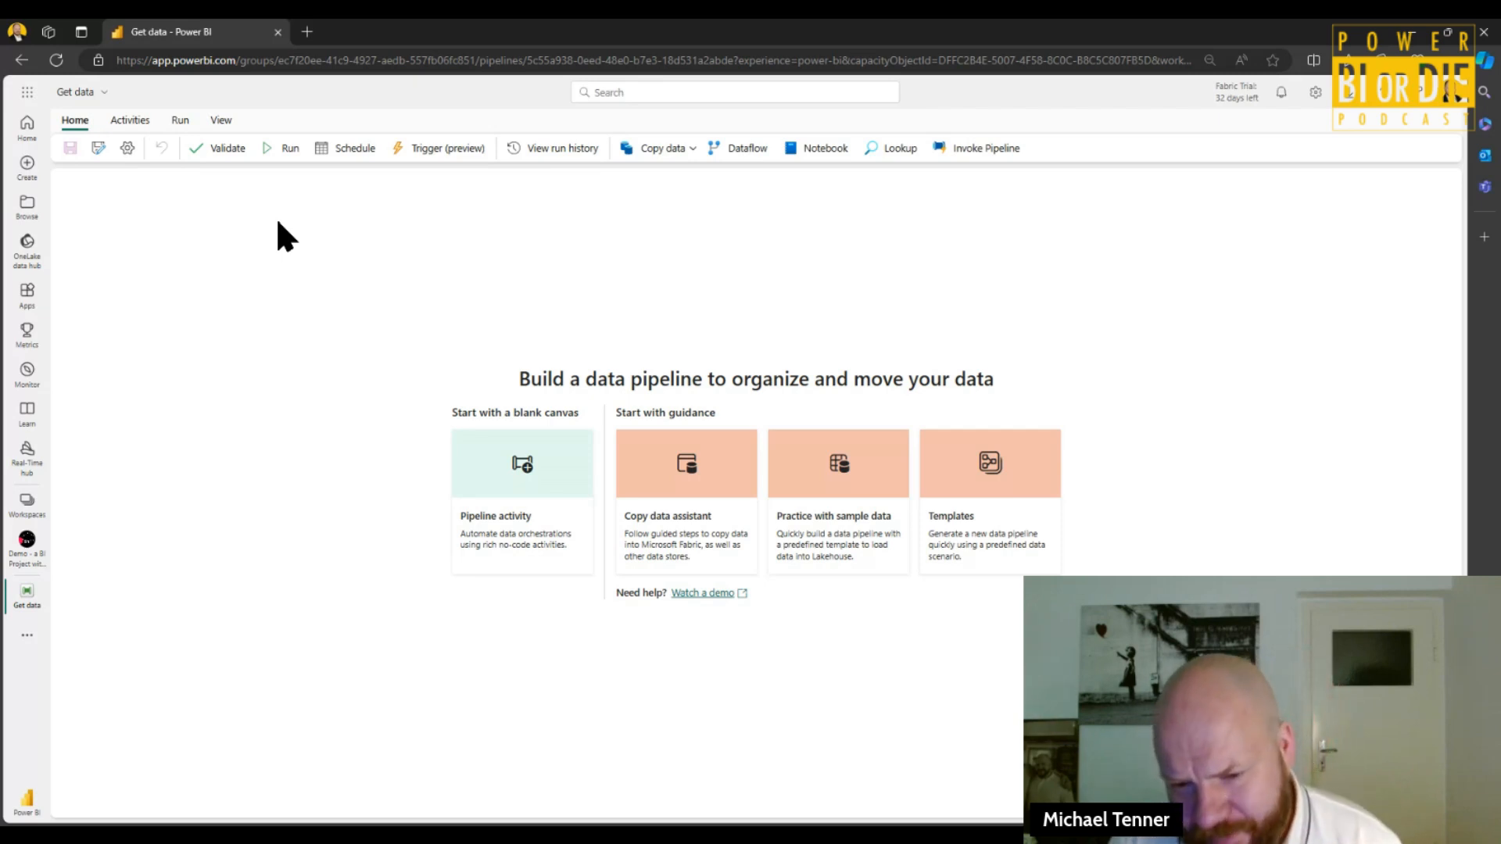
left_click(860, 464)
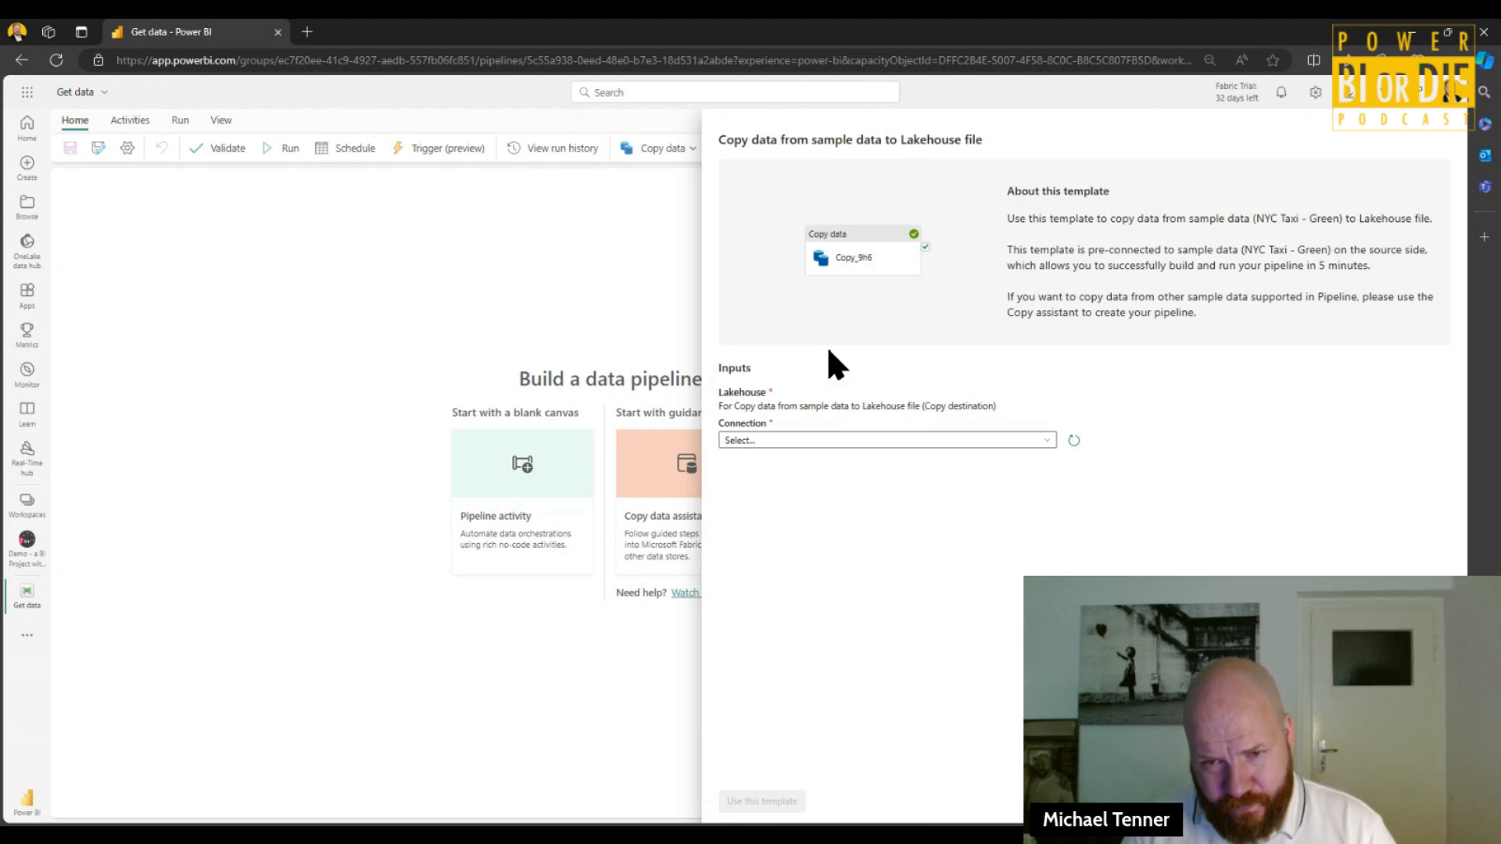
left_click(1036, 440)
left_click(850, 440)
left_click(997, 404)
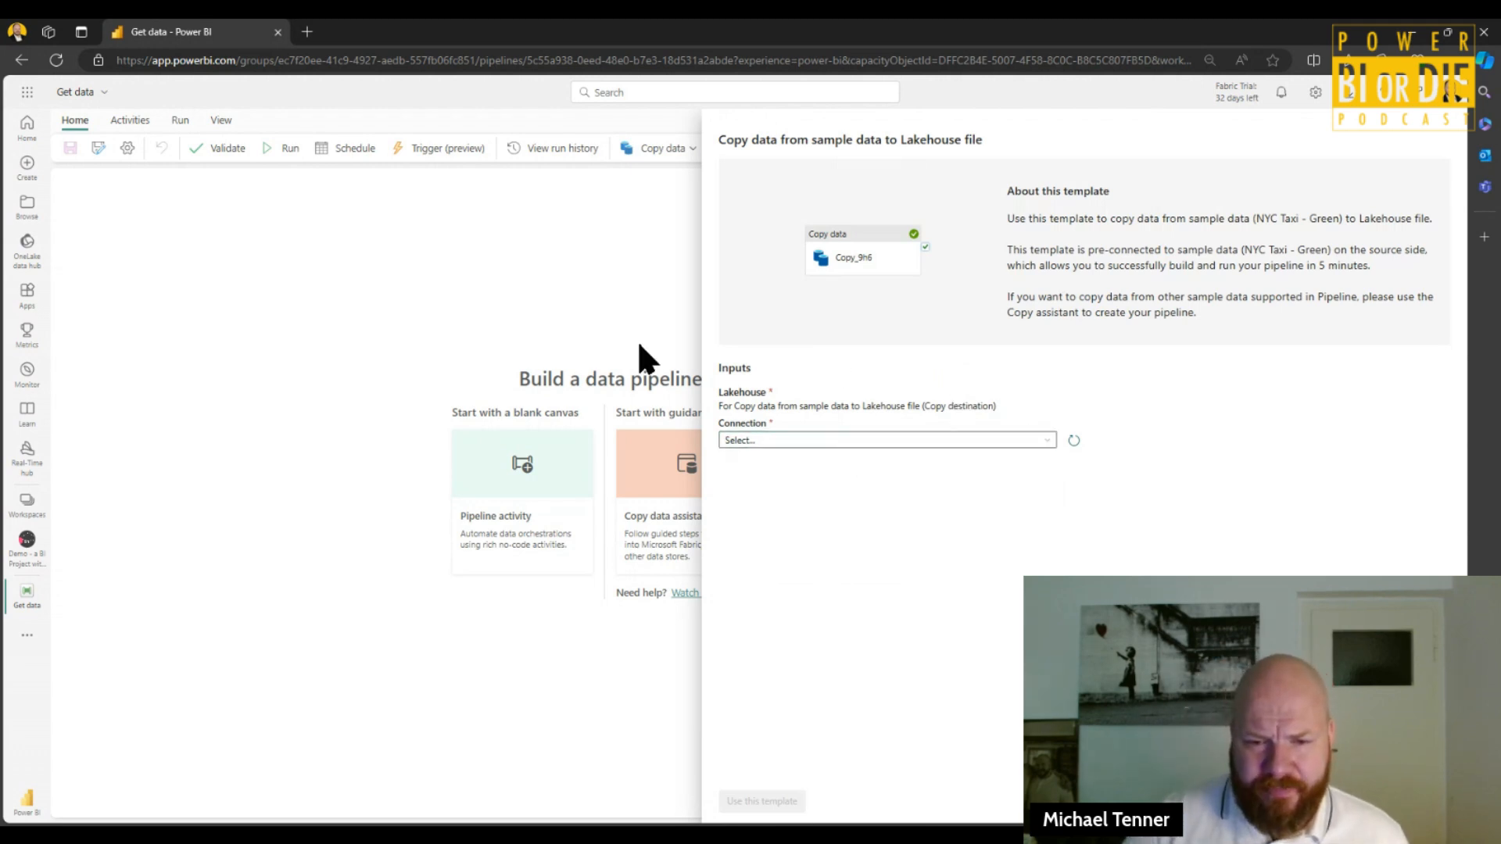
left_click(1424, 801)
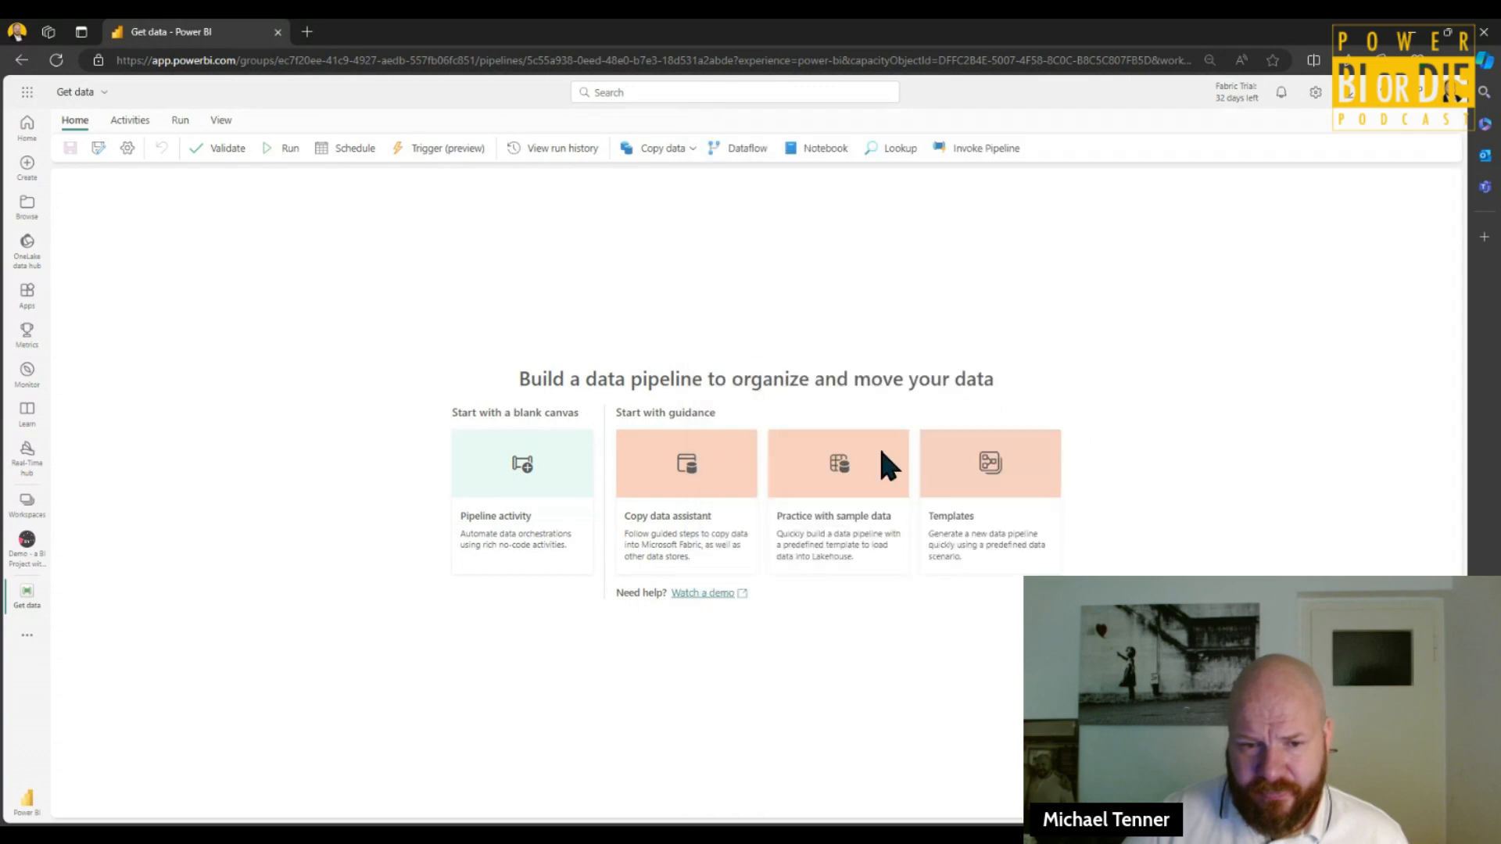
left_click(799, 474)
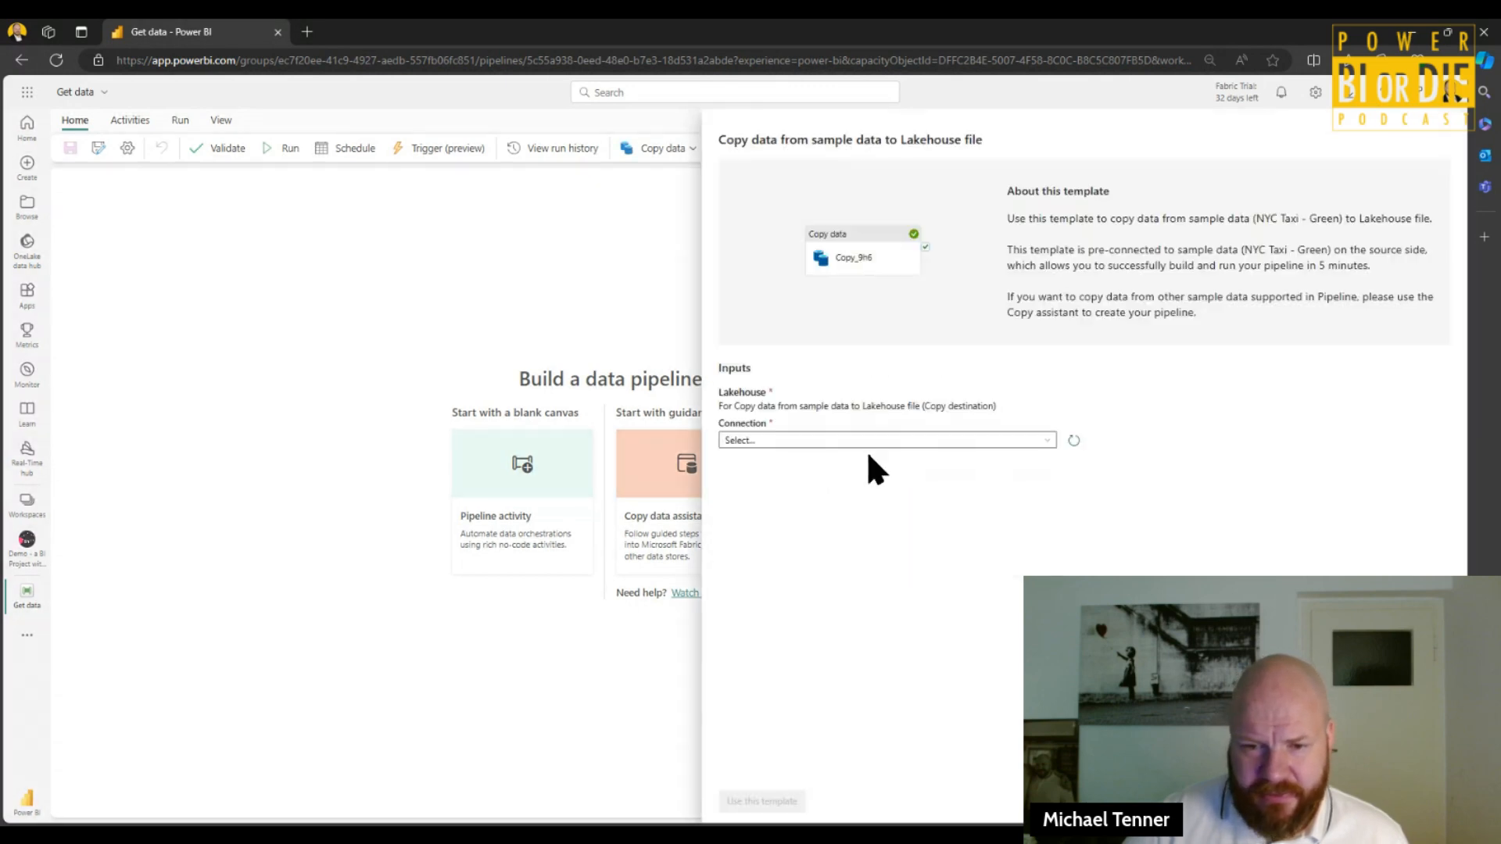
left_click(885, 442)
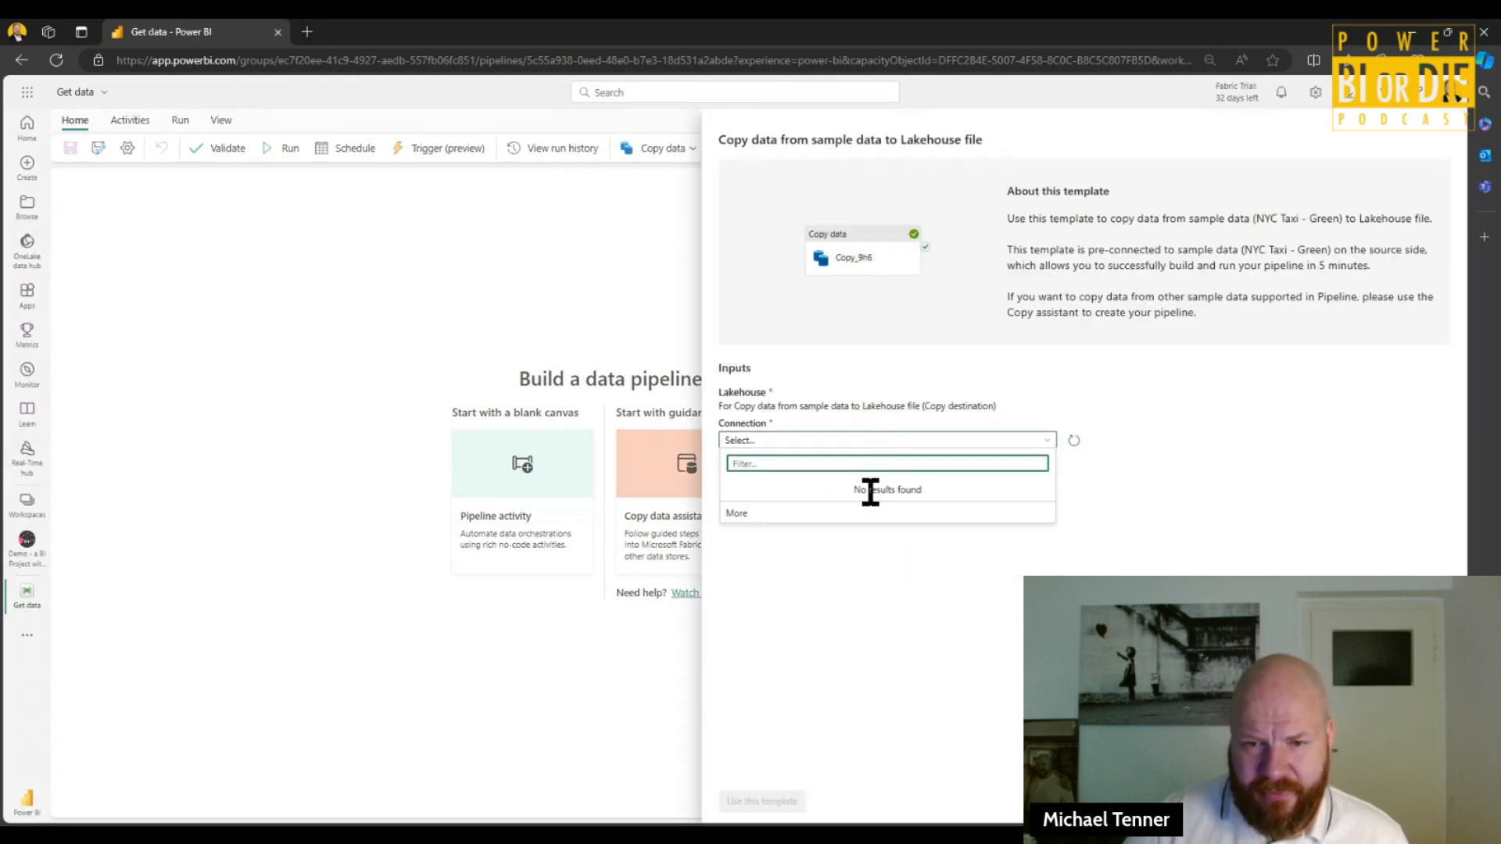
left_click(747, 512)
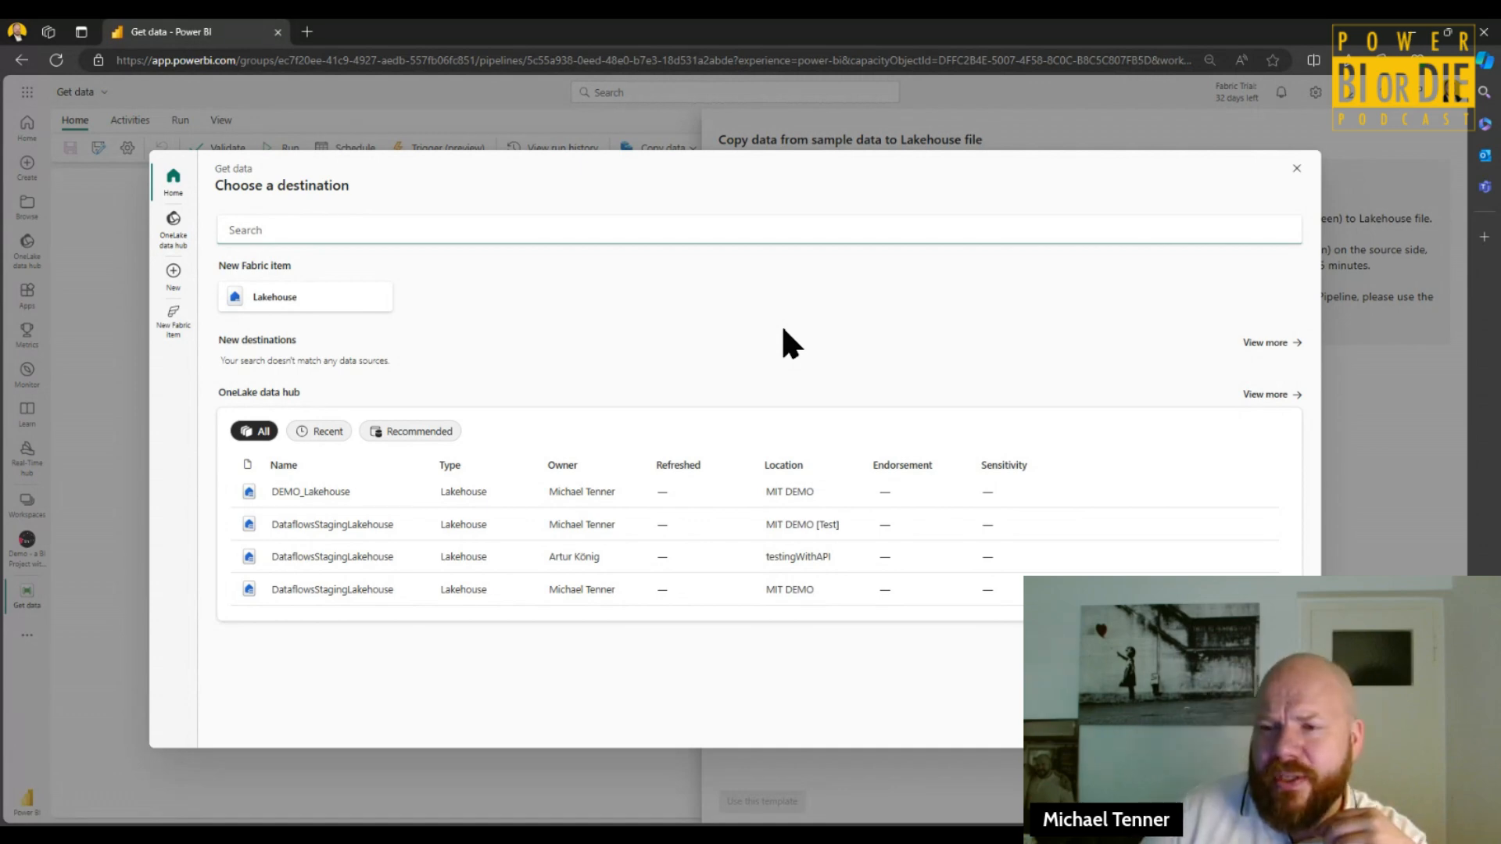
left_click(1297, 167)
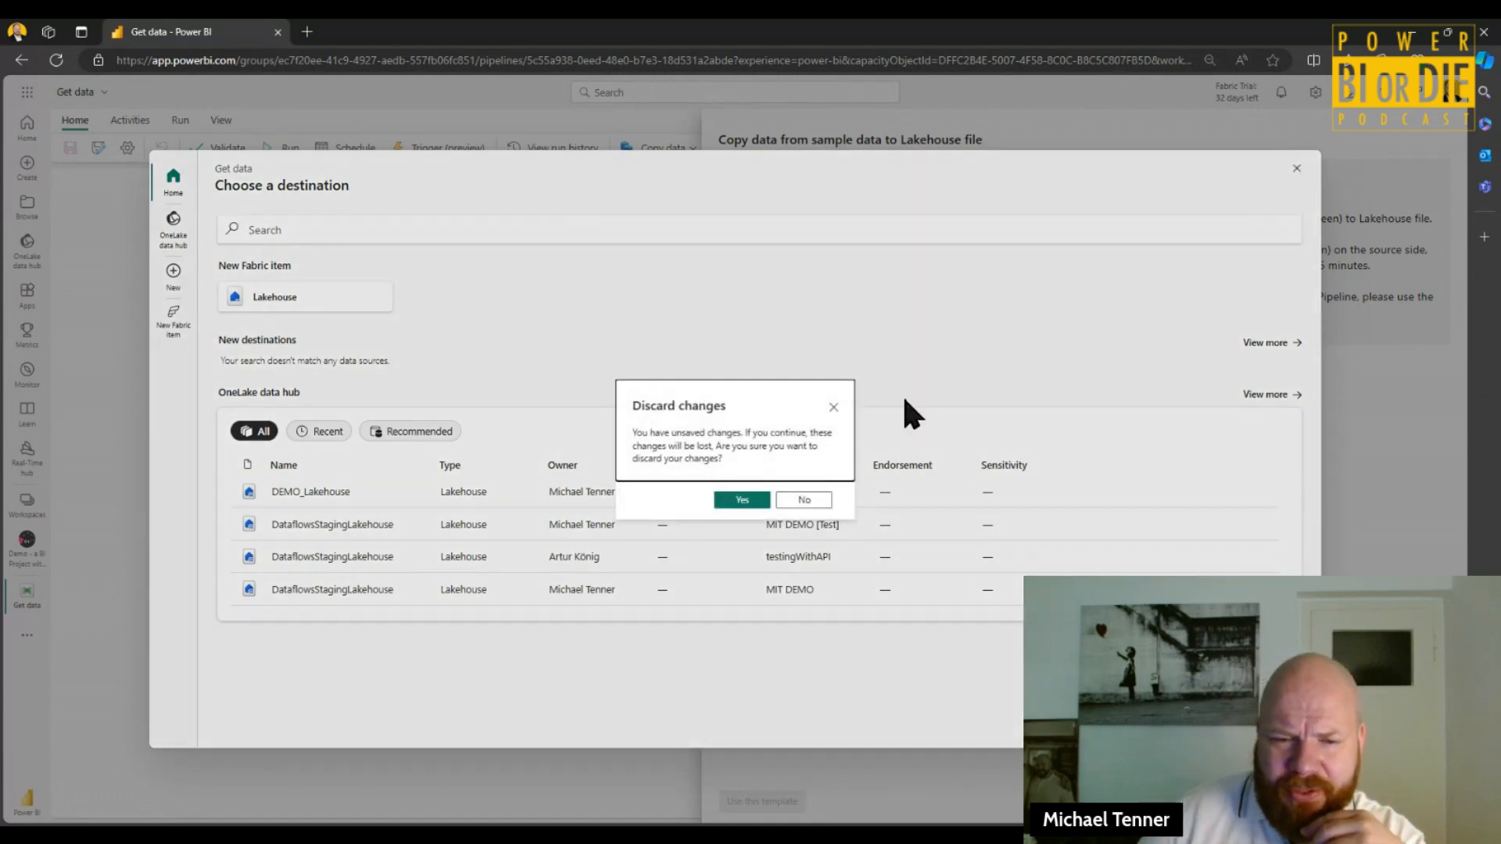
left_click(737, 502)
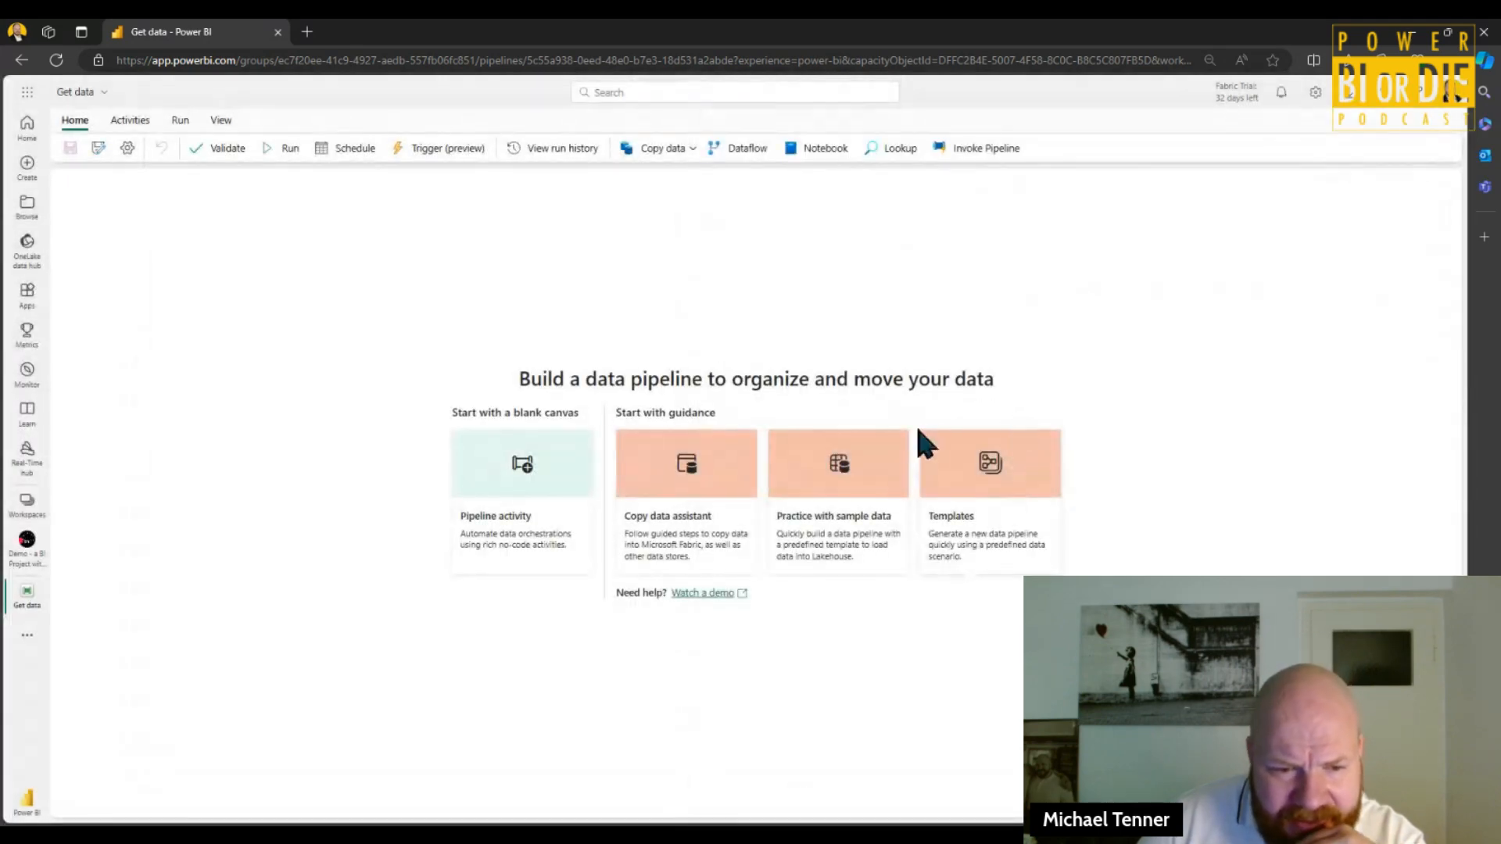
- Start the Copy data assistant and look through the new source connectors by category, including Database, Power Platform, Azure and Other
left_click(664, 458)
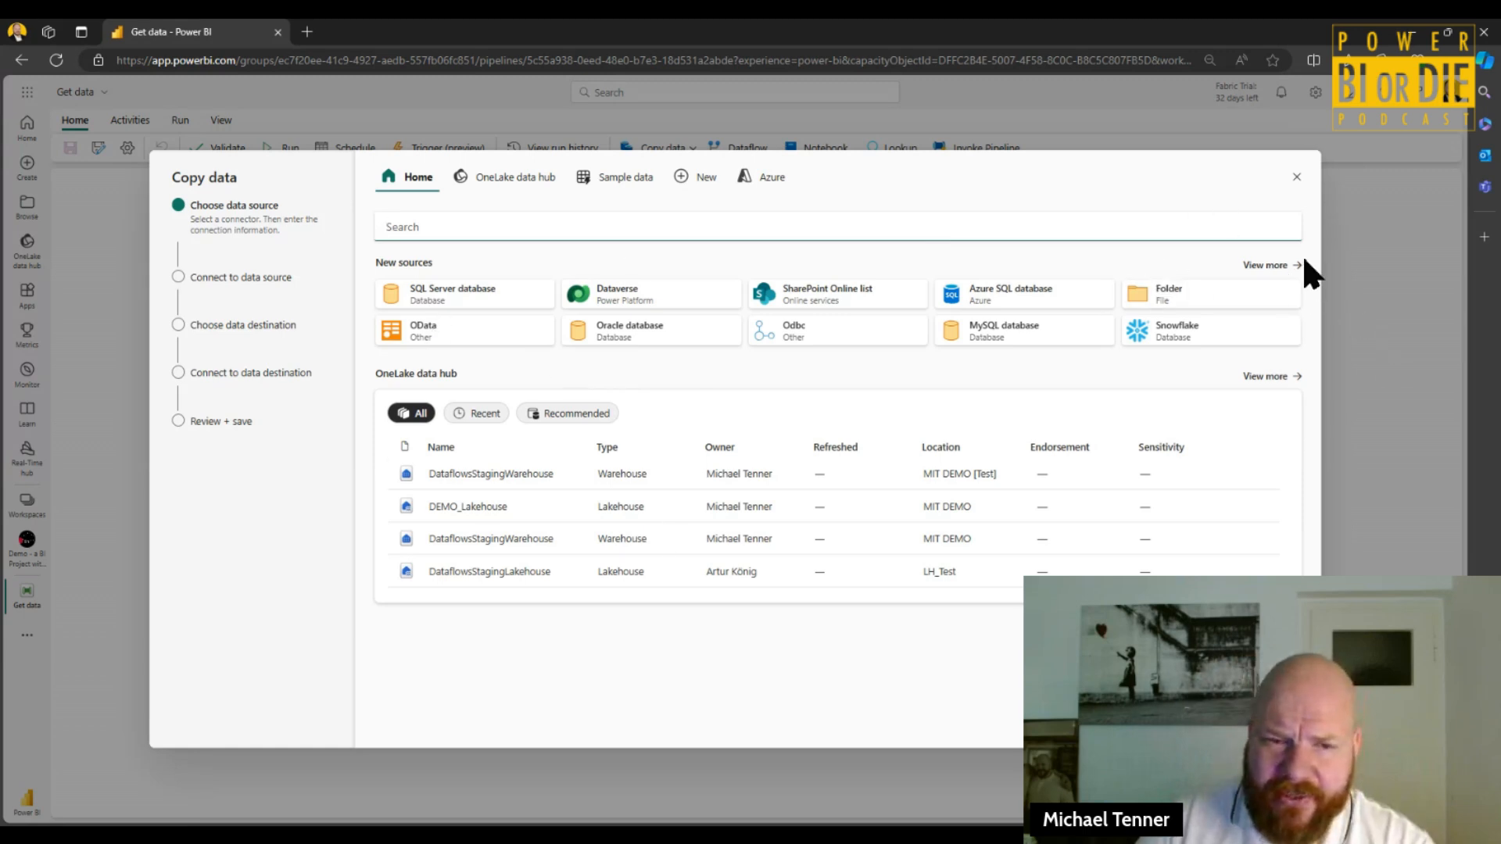
left_click(1266, 266)
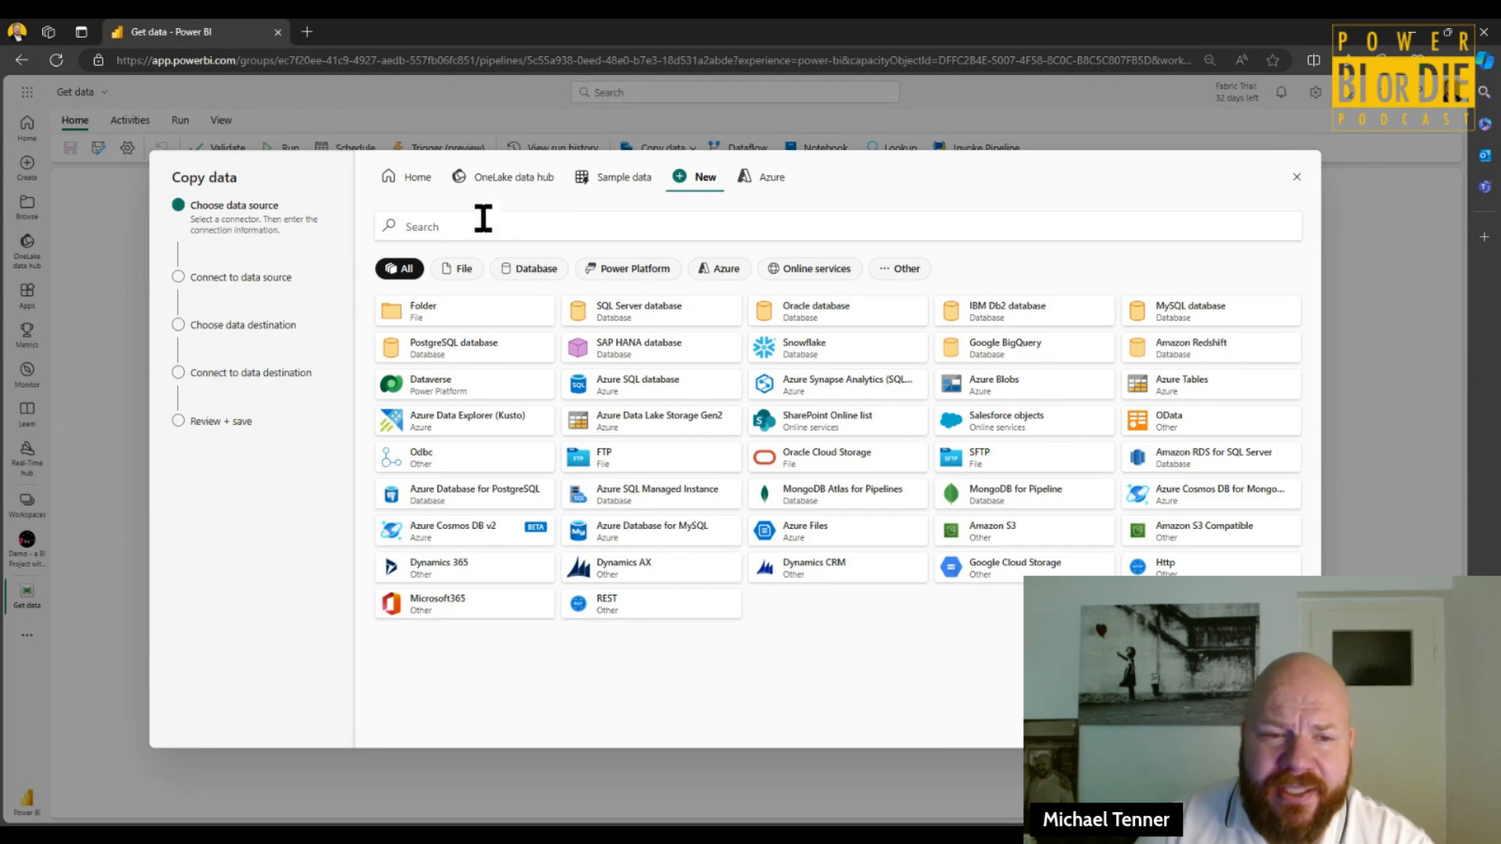
left_click(509, 269)
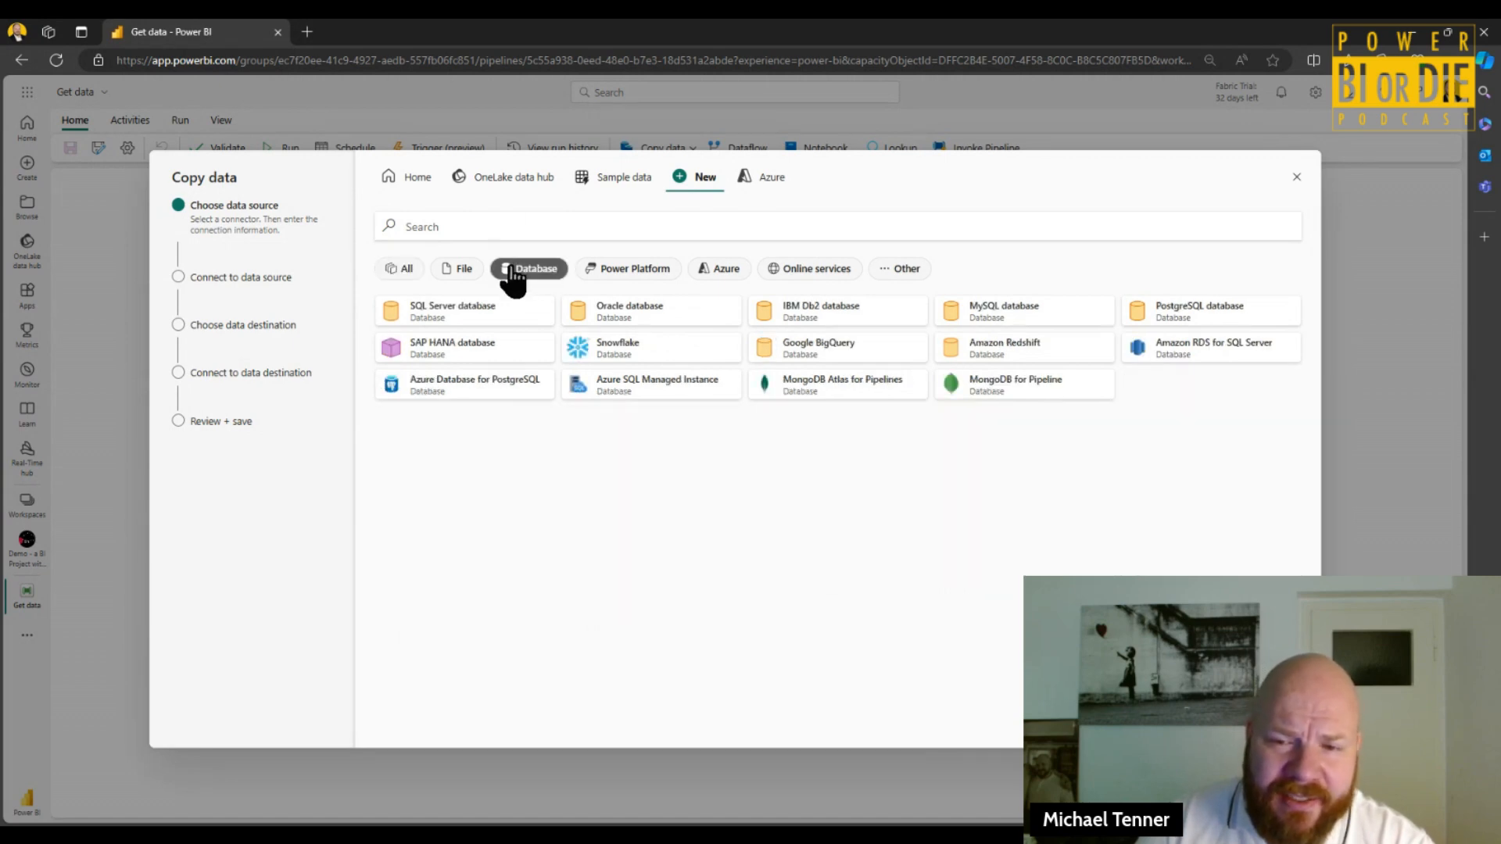
left_click(451, 268)
left_click(614, 272)
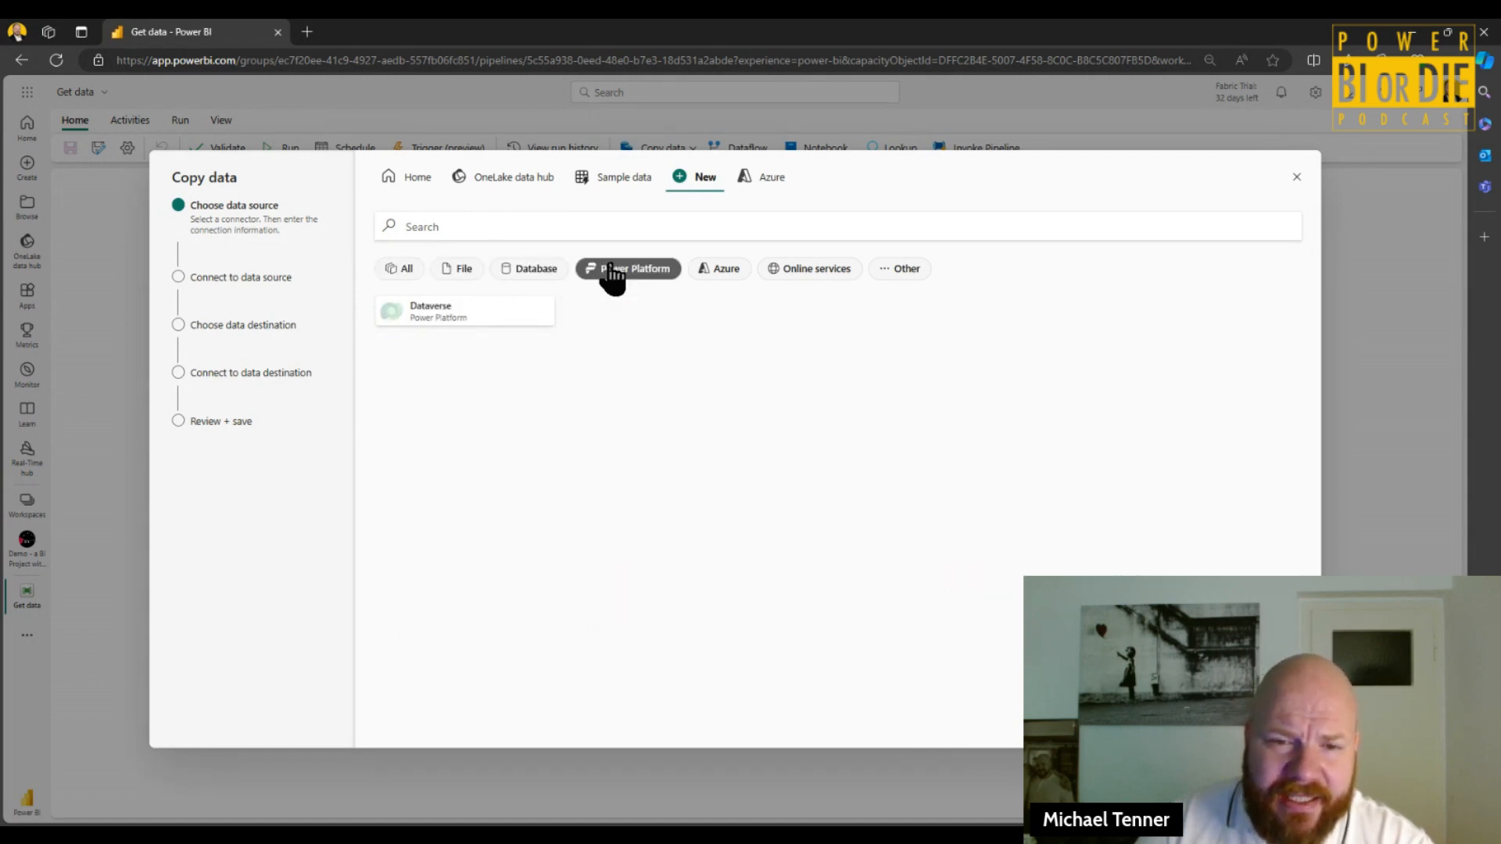
left_click(721, 271)
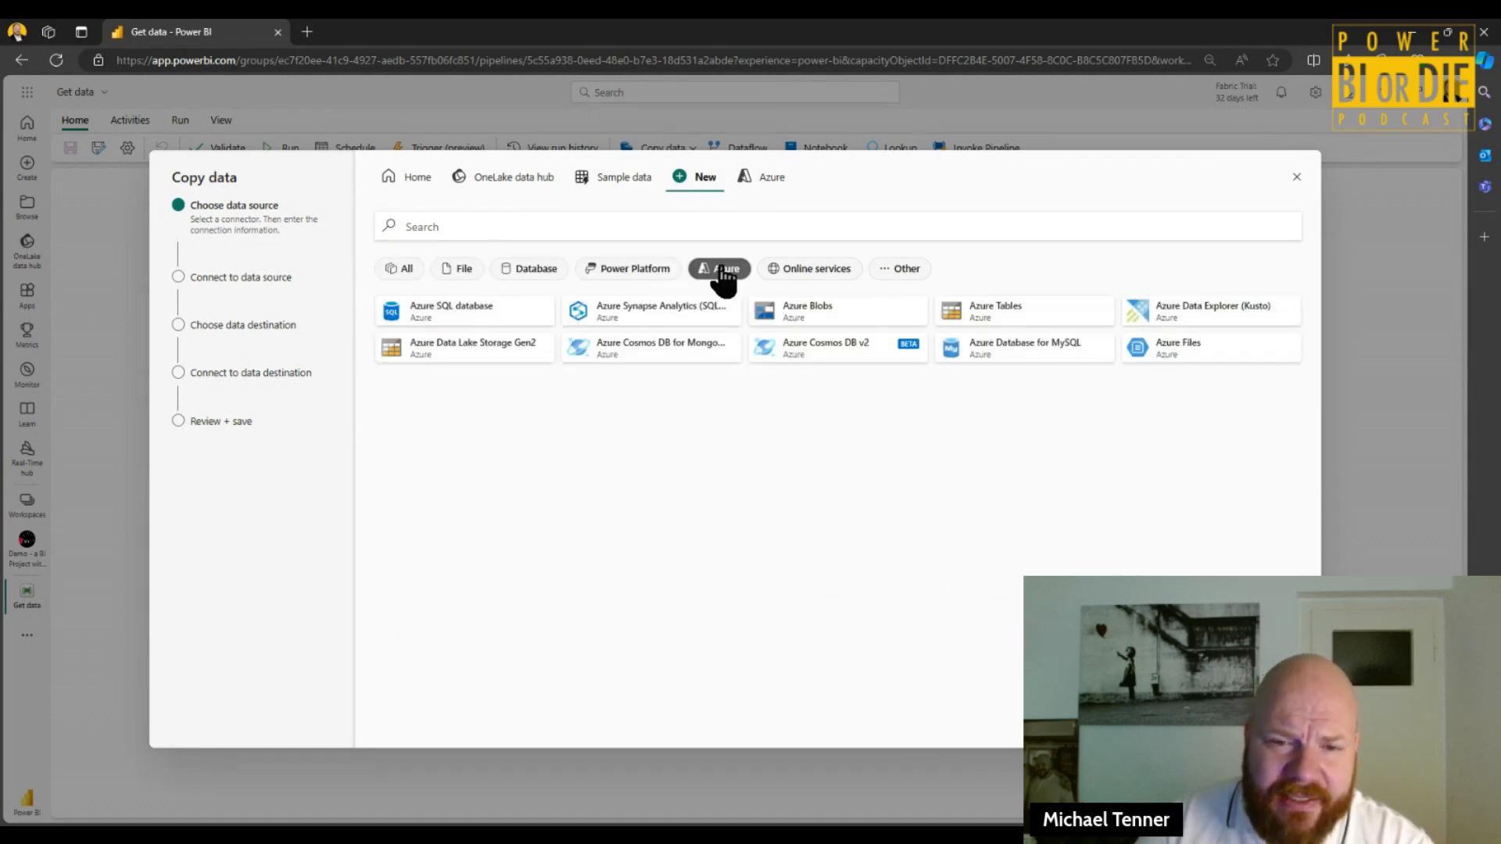
left_click(806, 272)
left_click(891, 270)
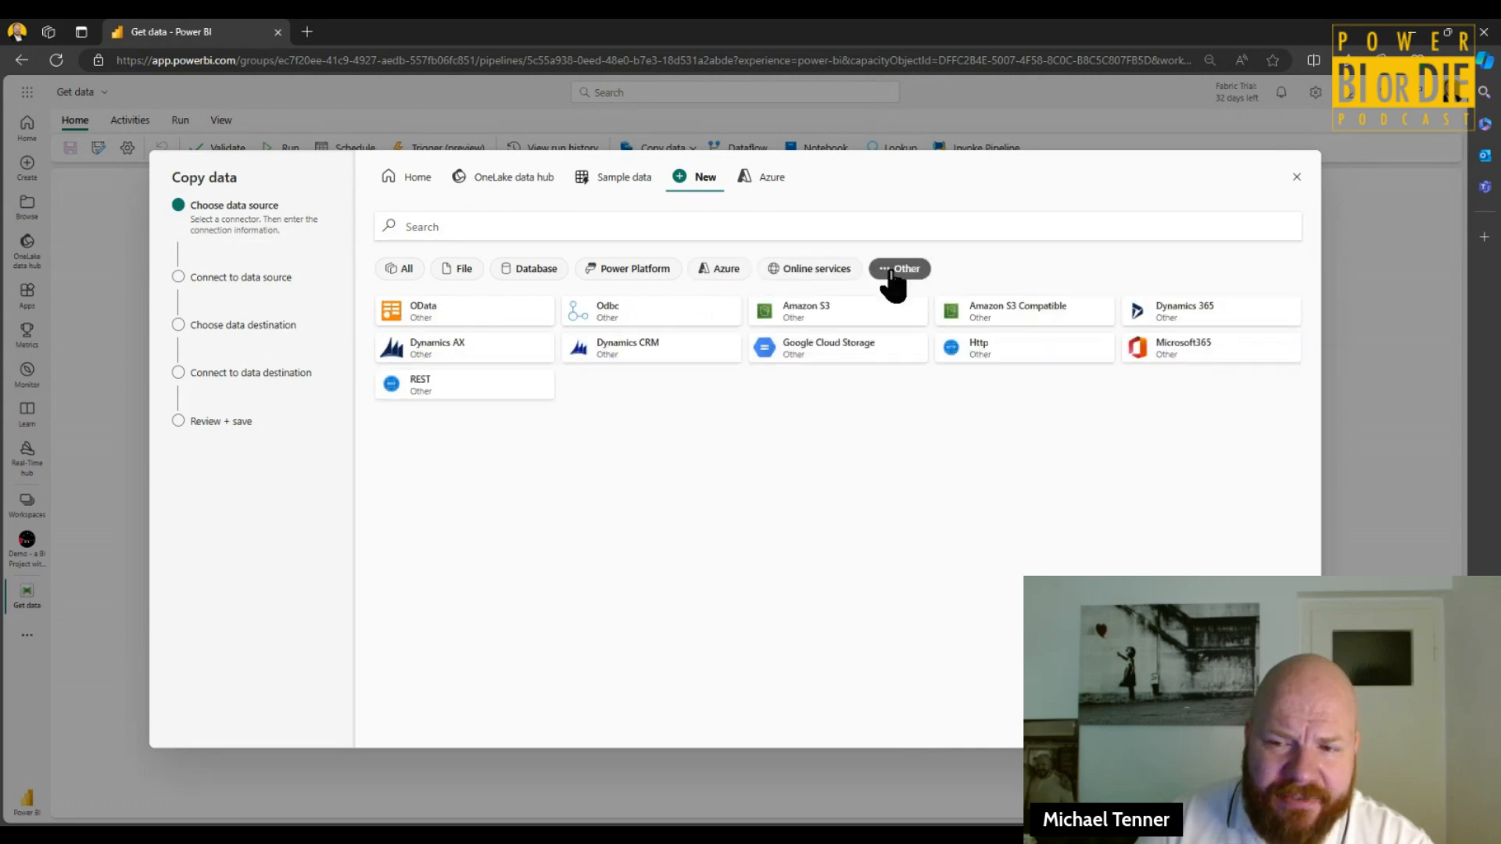
- Choose the sample data Retail Data Model from Wide World Importers as the copy source and continue to the data destination
left_click(628, 187)
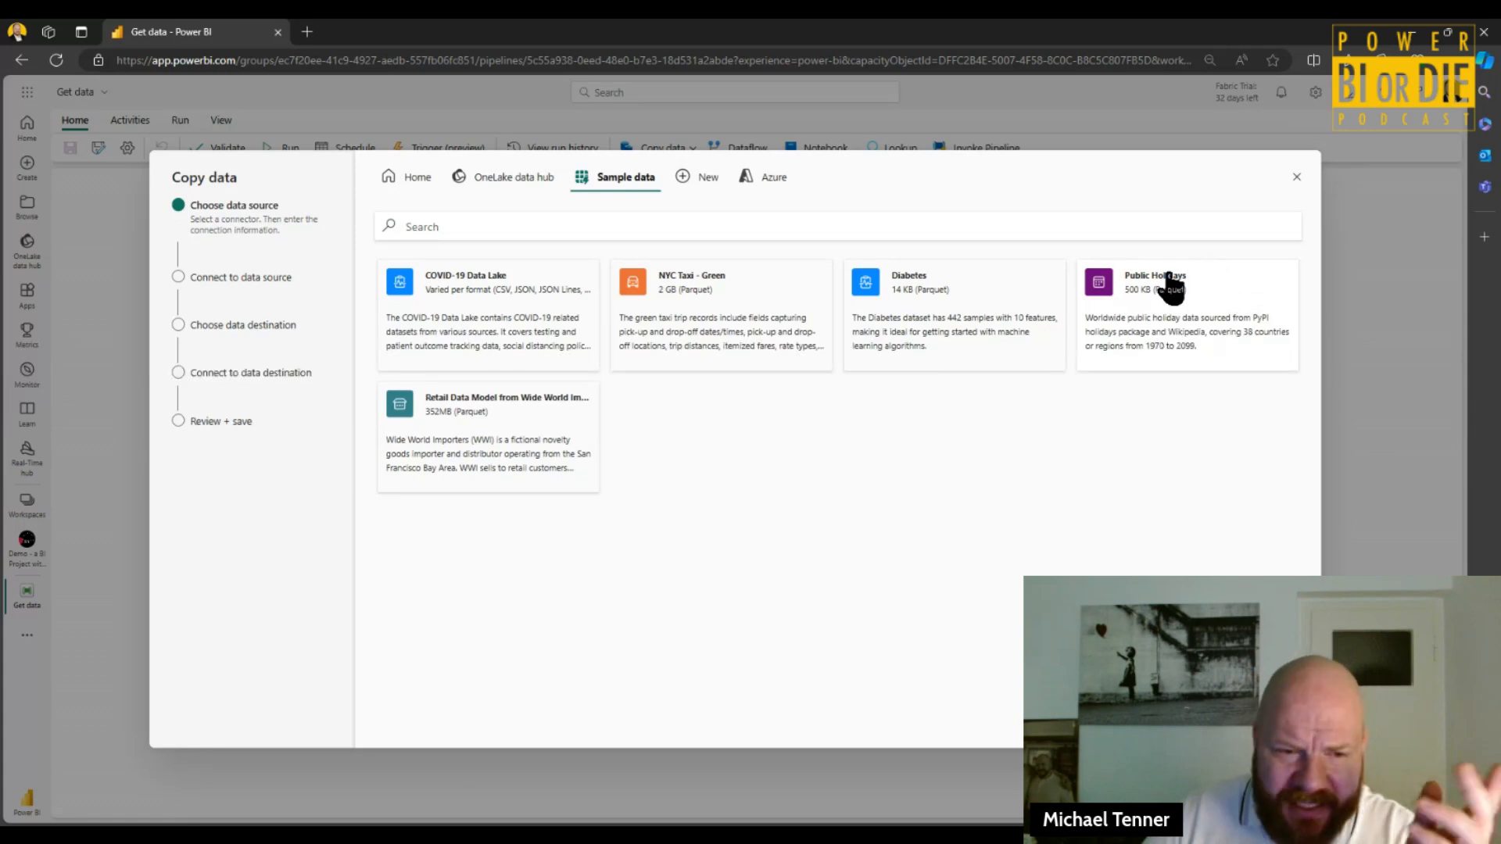
left_click(465, 418)
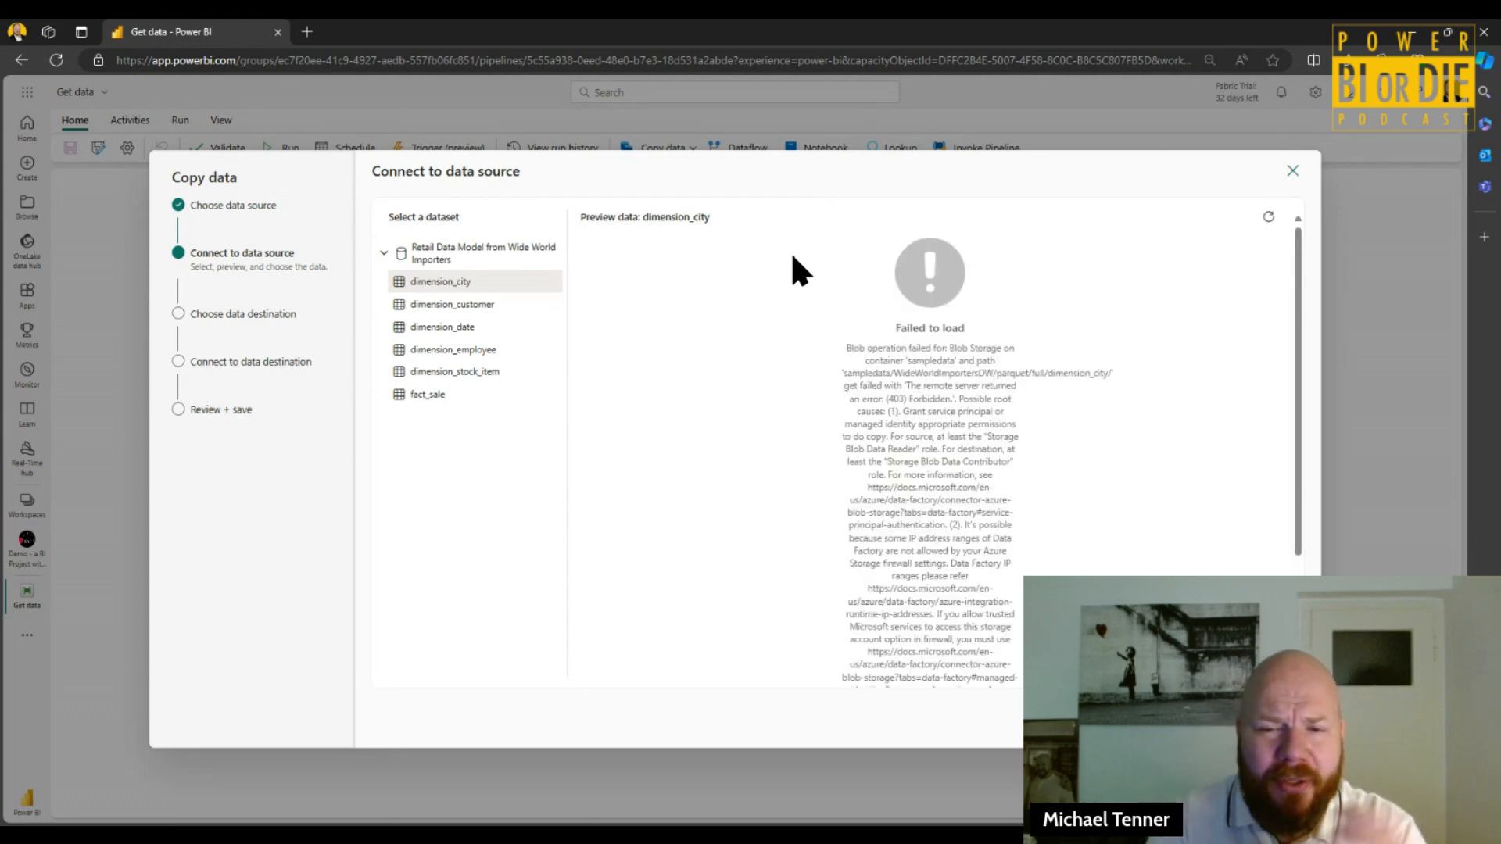
scroll(948, 450, "down", 3)
scroll(683, 458, "up", 2)
scroll(672, 442, "up", 1)
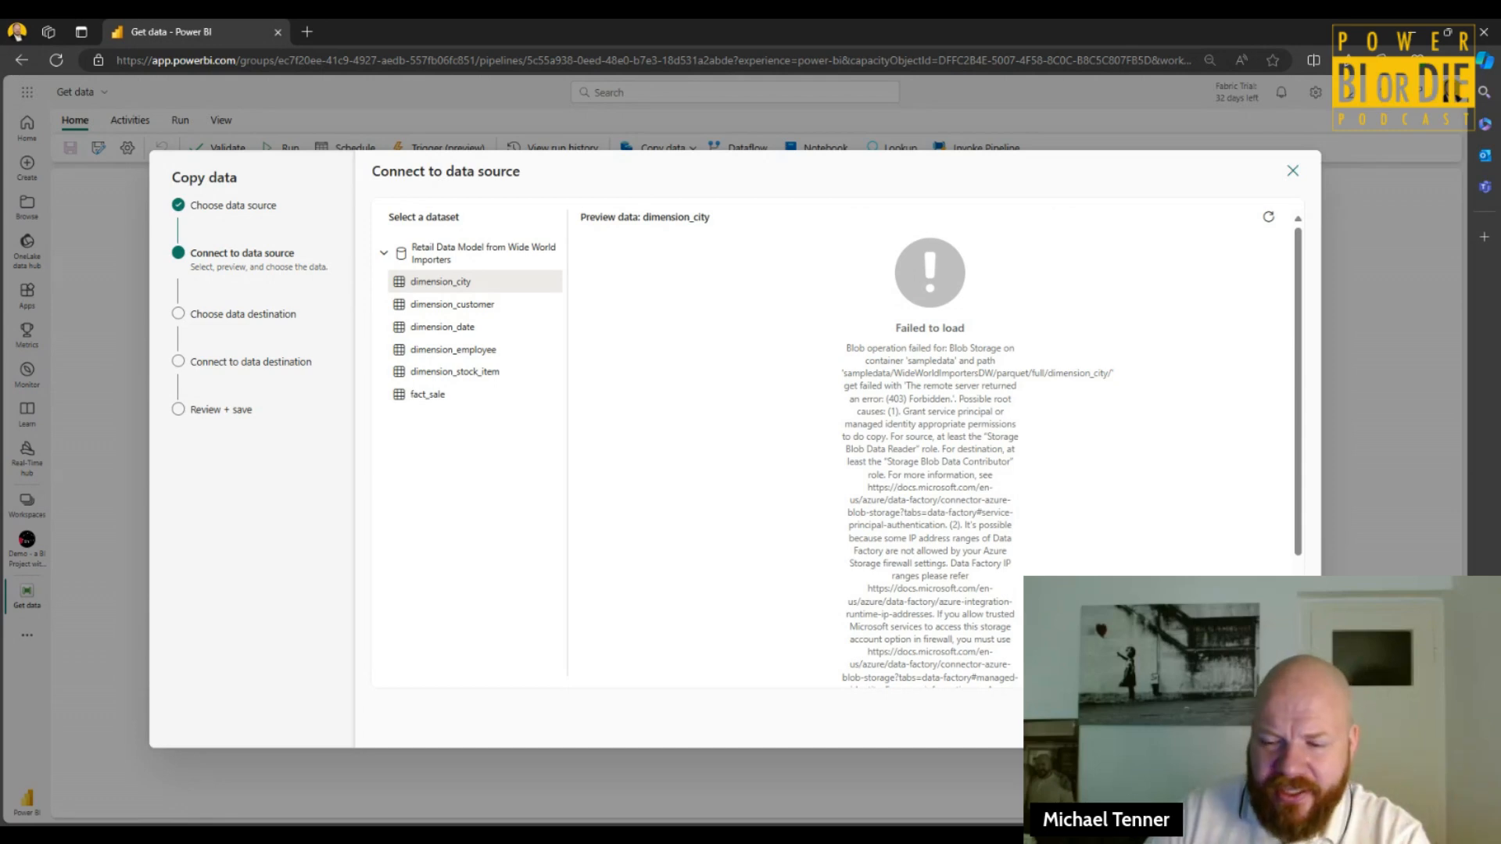
left_click(1282, 723)
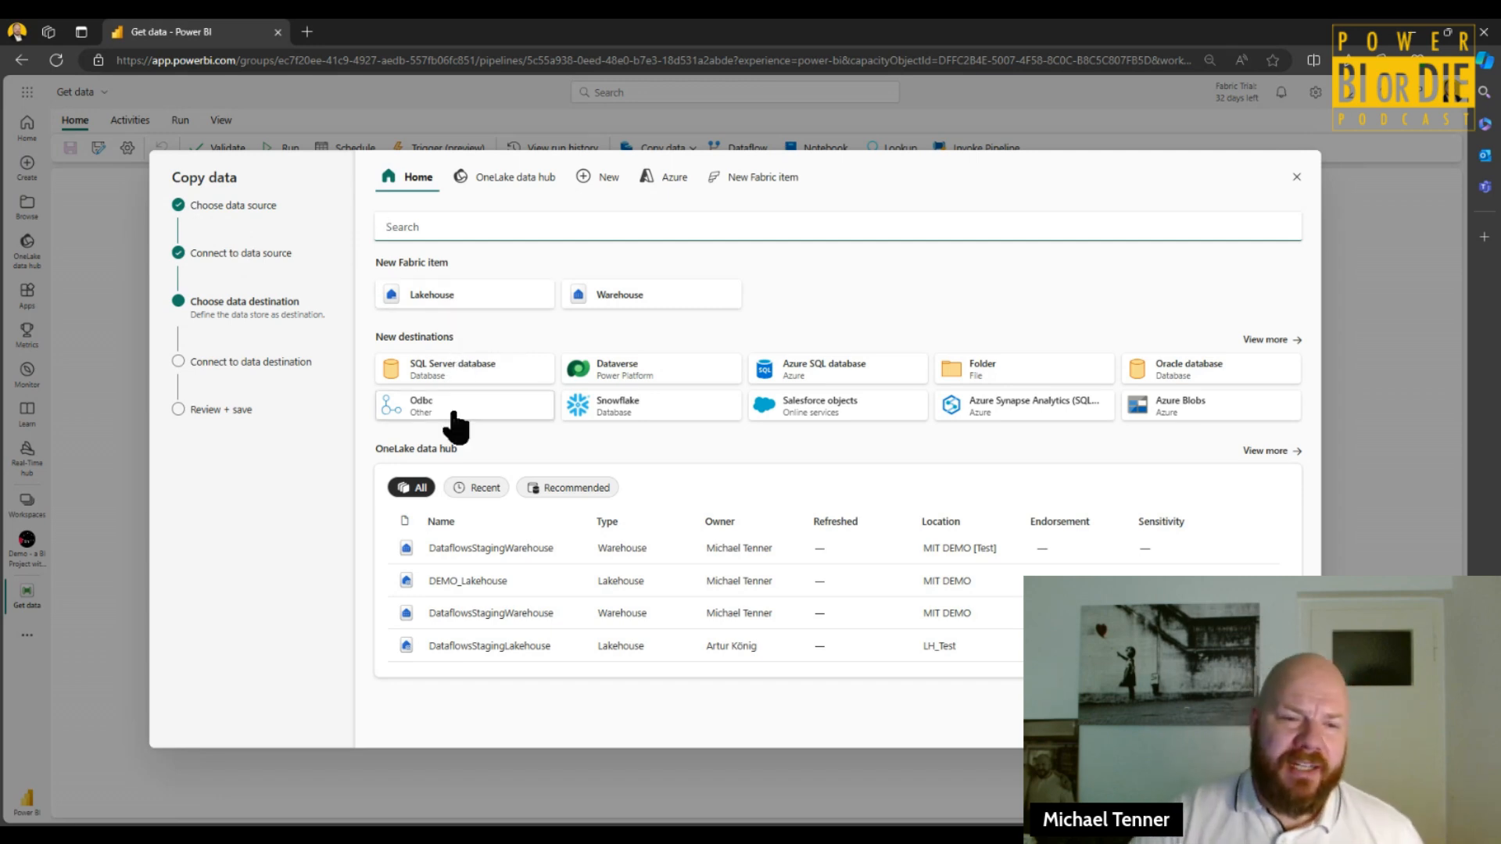
- Create and connect a new lakehouse named DemoFabricSkill in the workspace Demo - a BI Project with Fabric as the copy destination
left_click(415, 301)
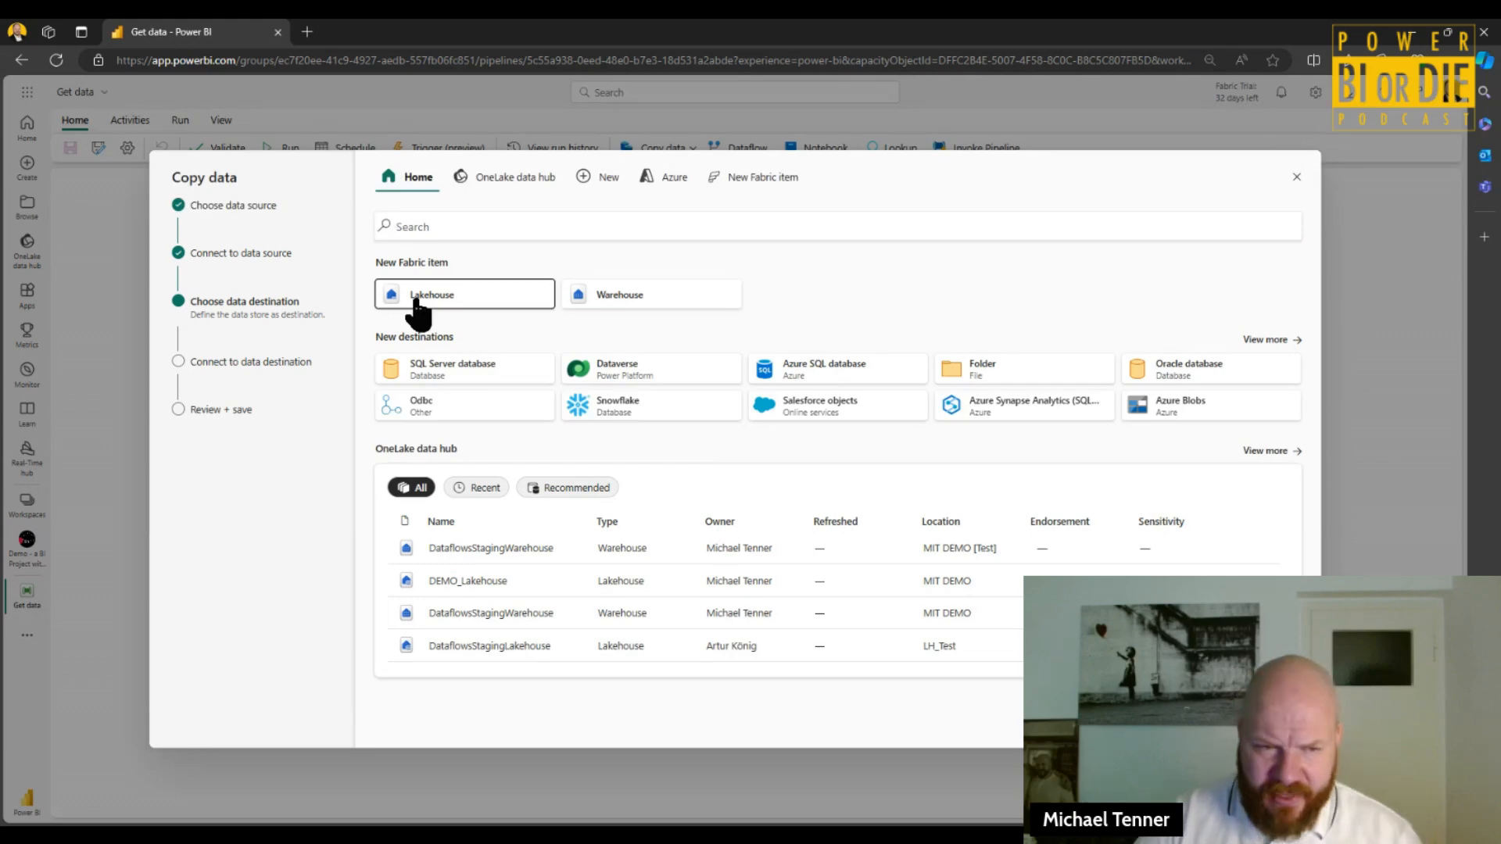
left_click(795, 463)
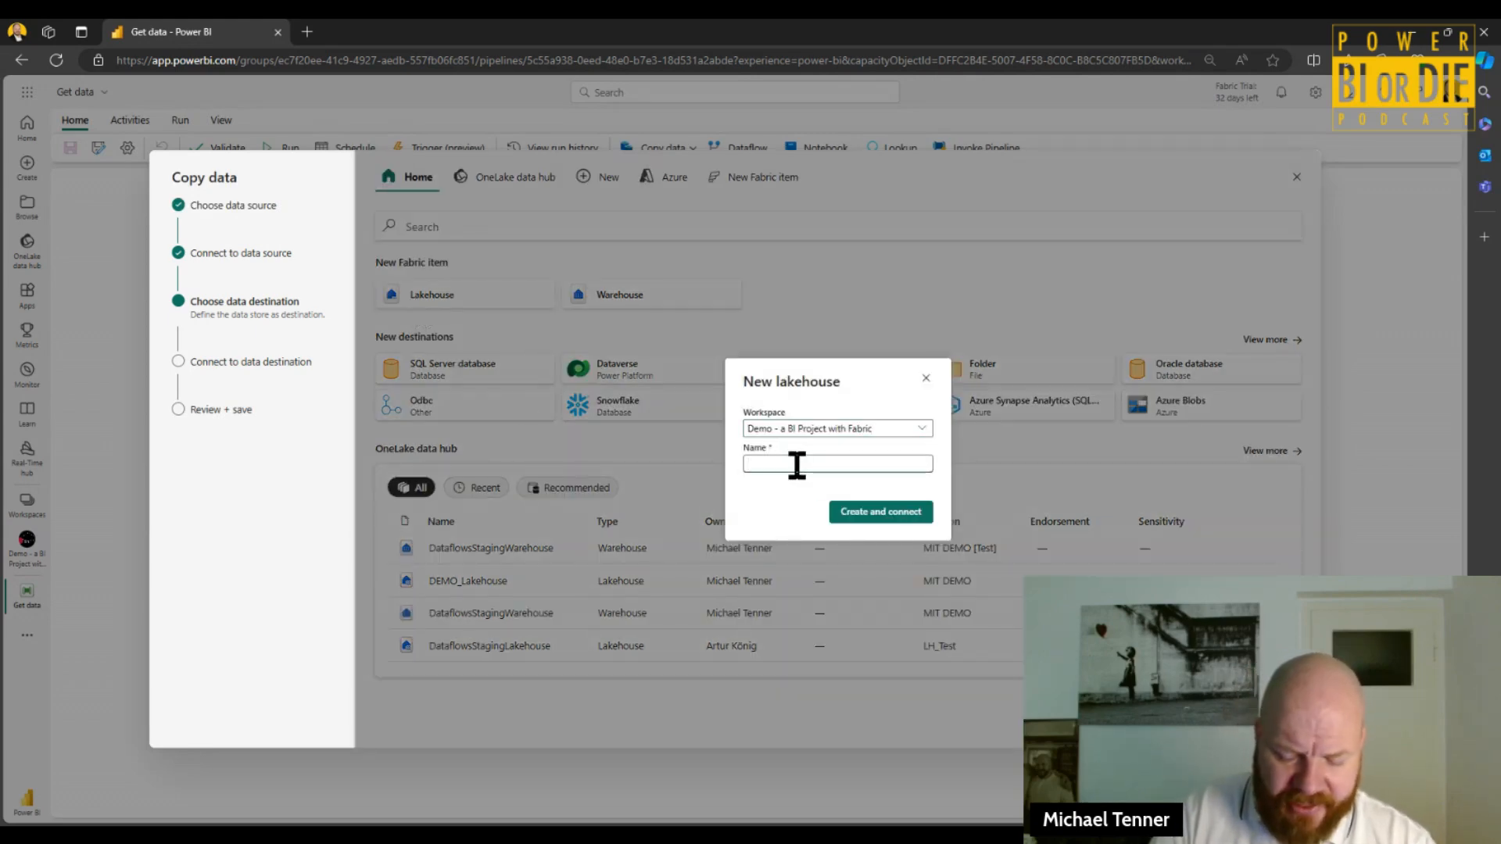
type("Demo Fab")
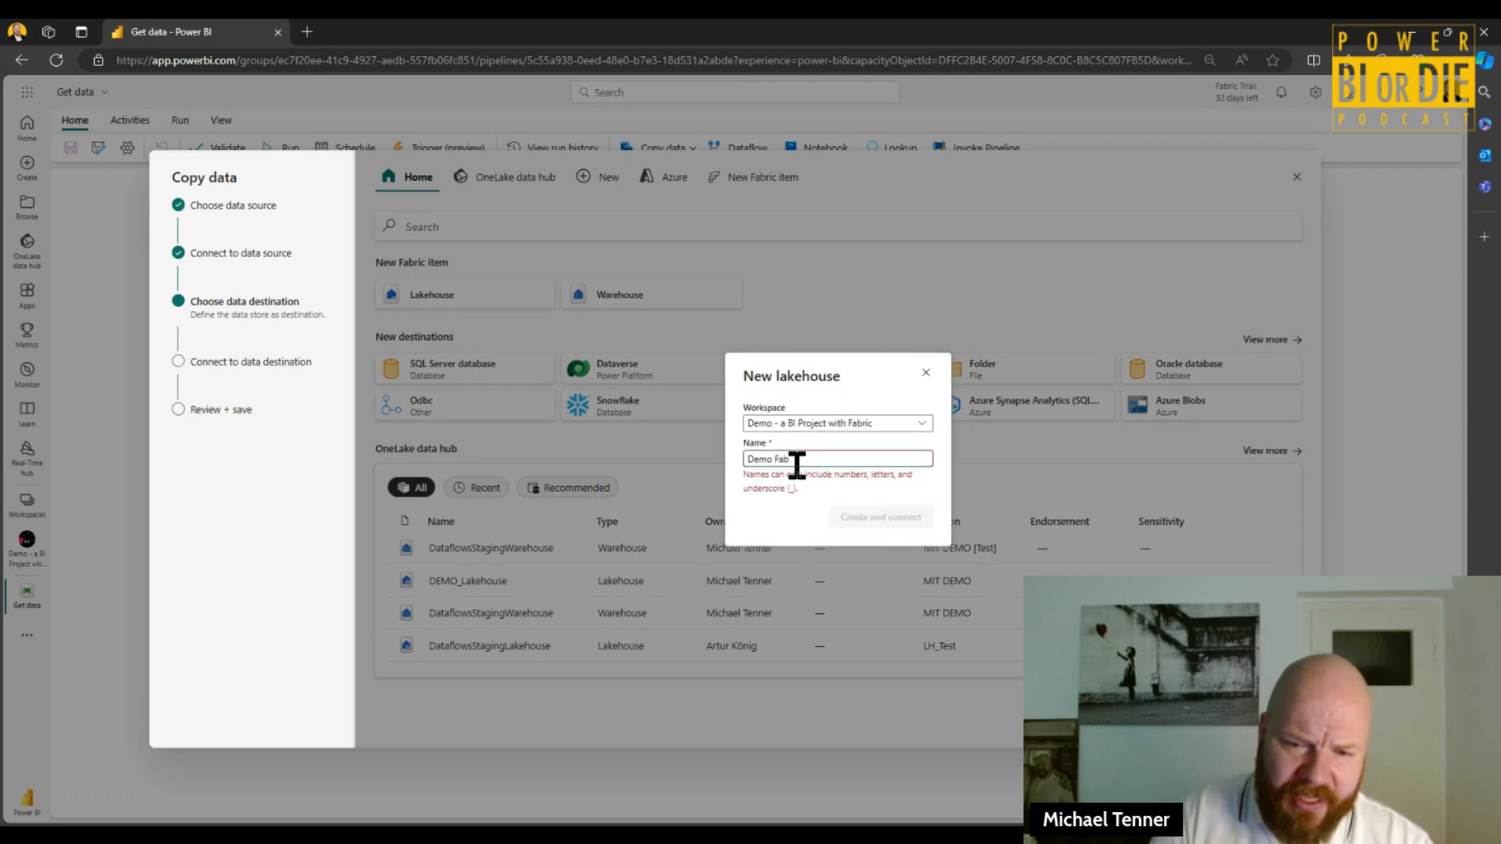
key("BackSpace")
key("BackSpace")
type("Fabr")
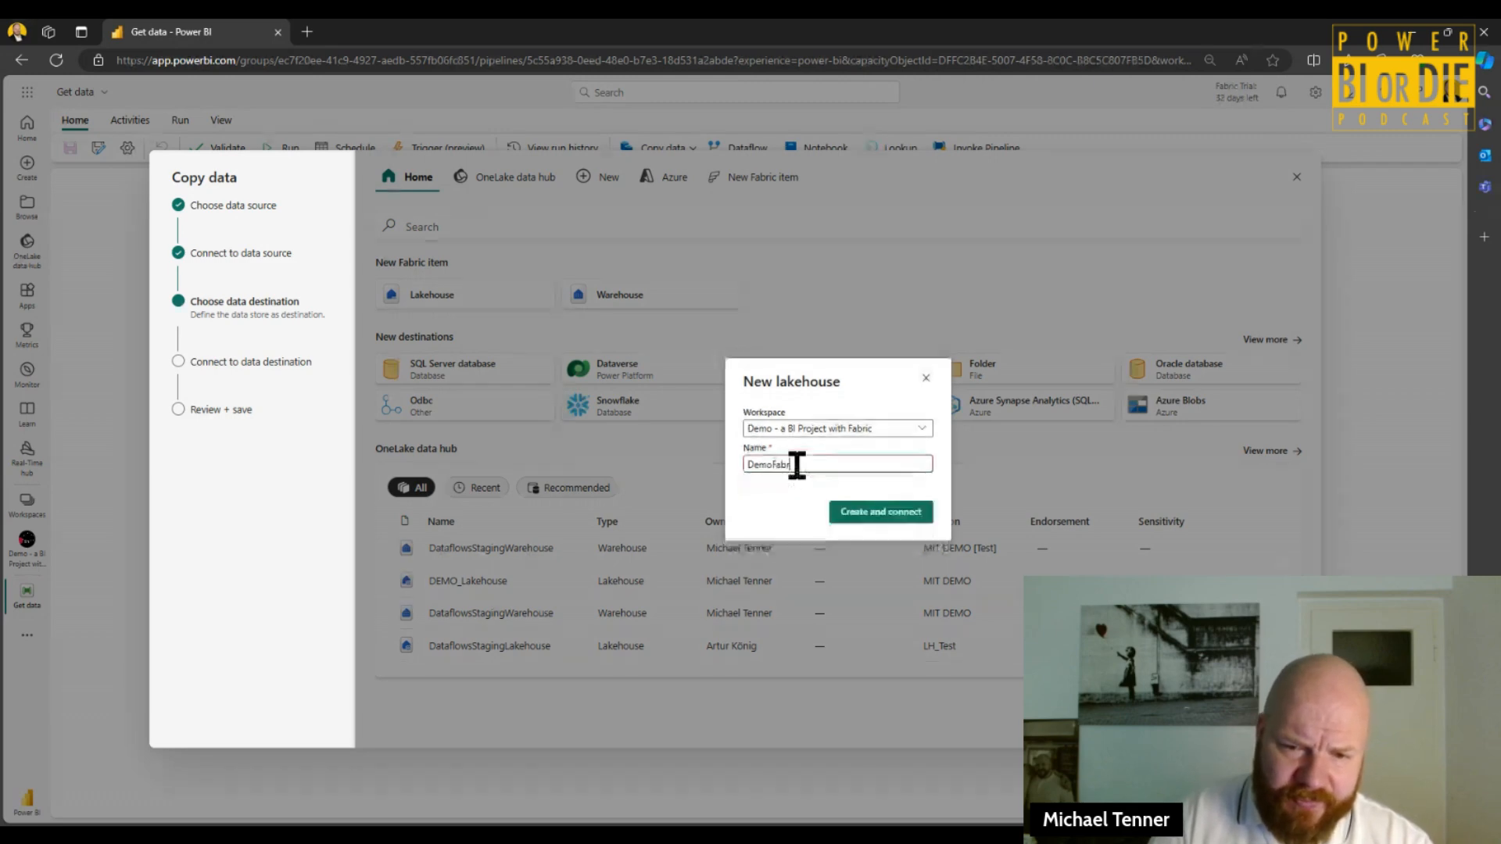
type("icSkill")
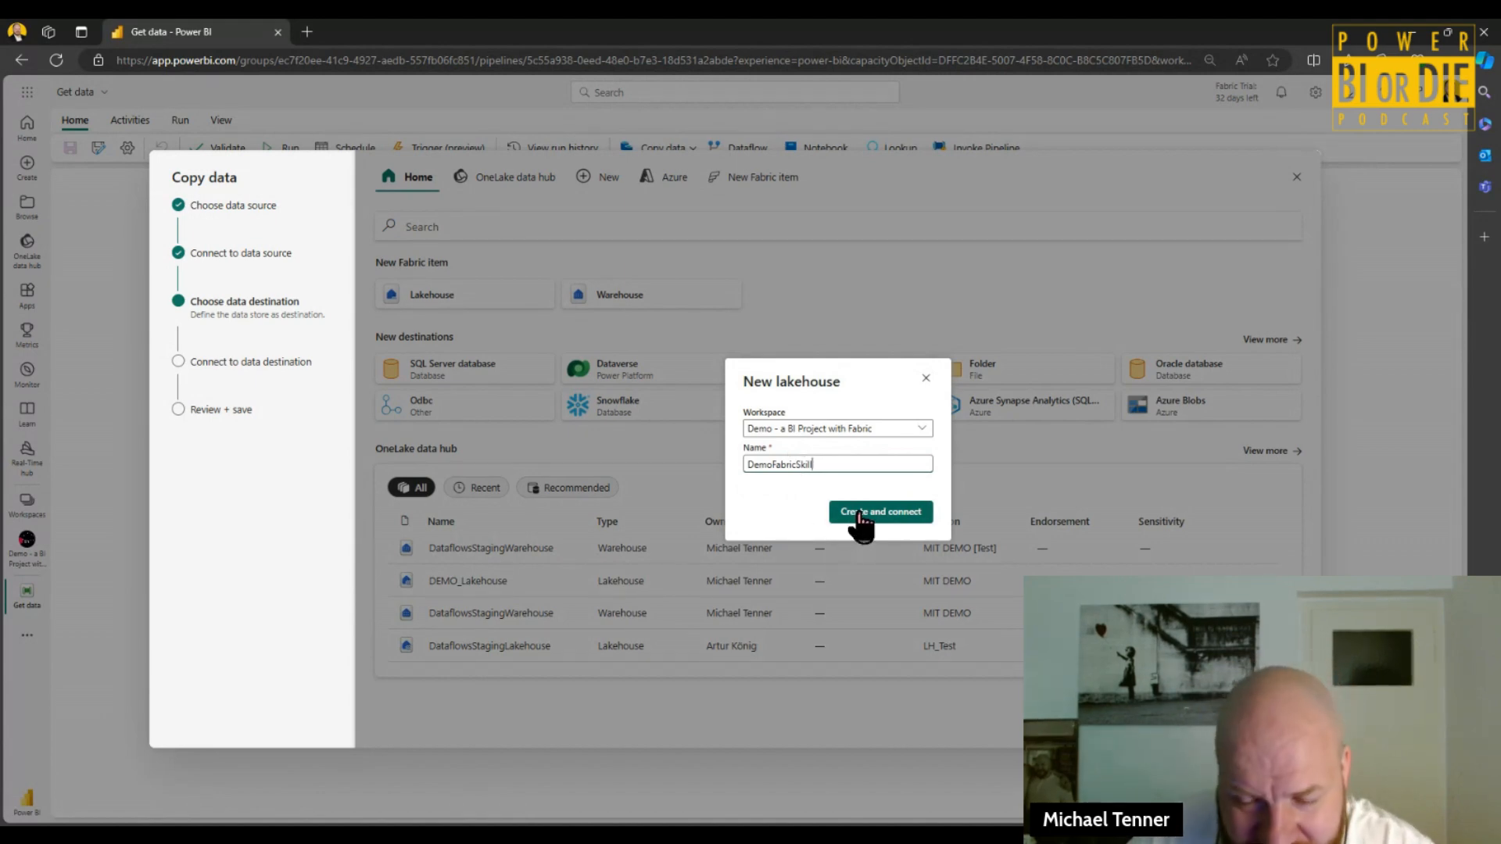
left_click(860, 514)
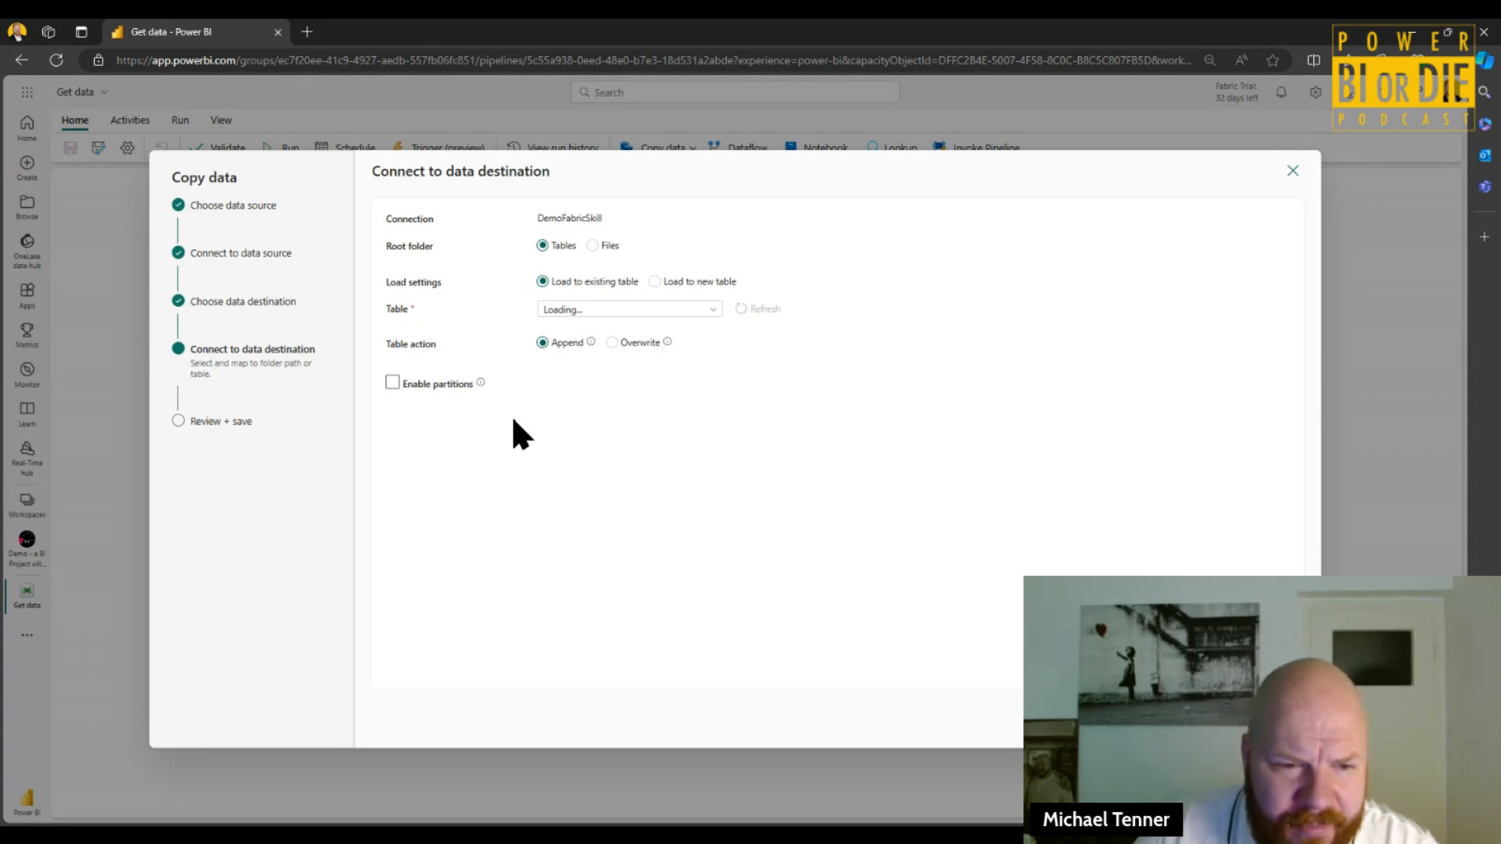
- Try loading into a new table dimension_city in the DemoFabricSkill lakehouse without partitions, and return to the destination choice
left_click(392, 382)
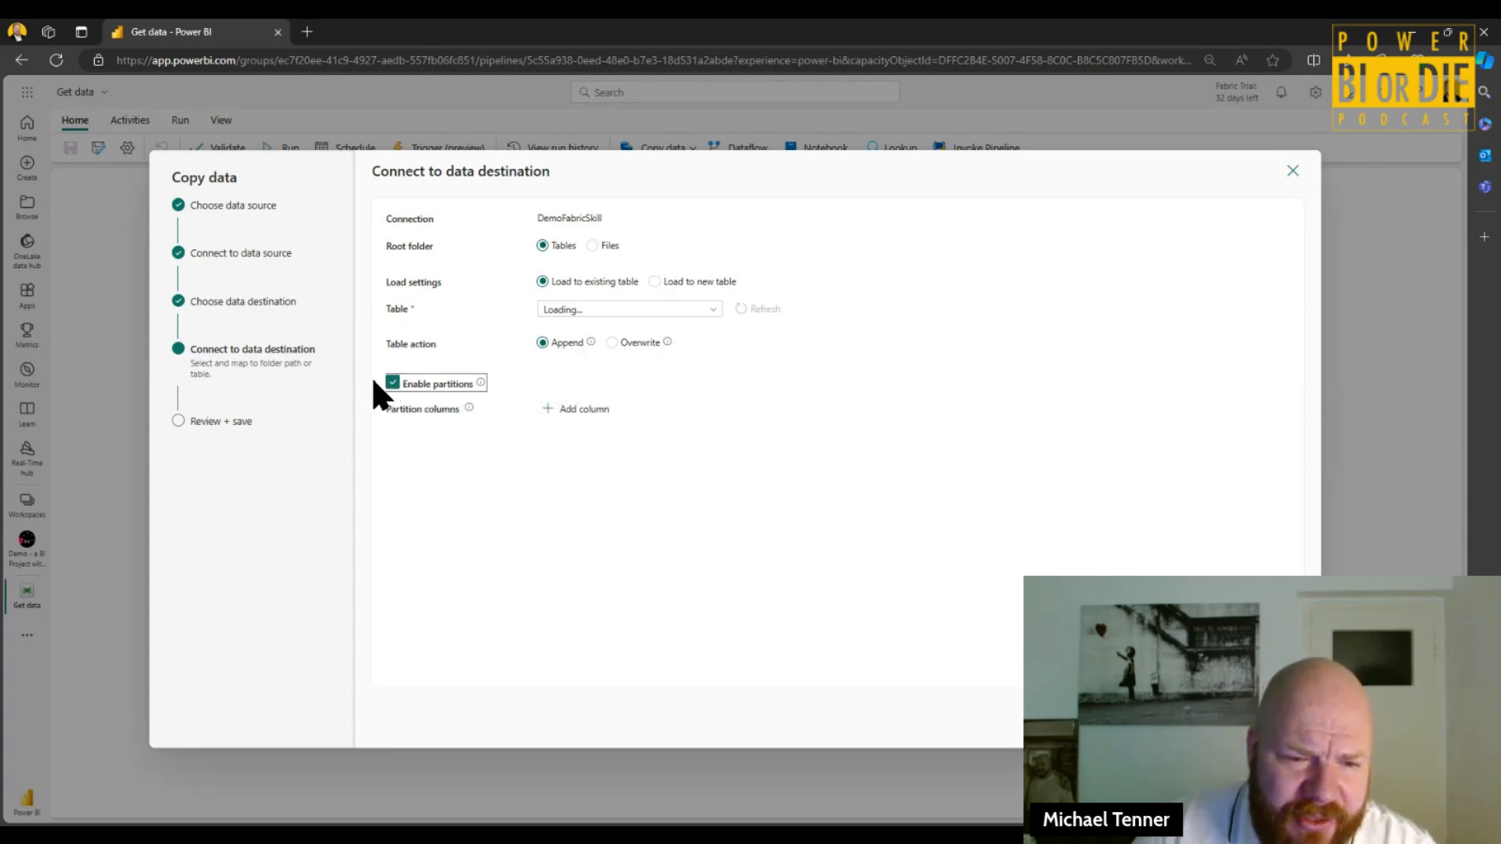
left_click(392, 383)
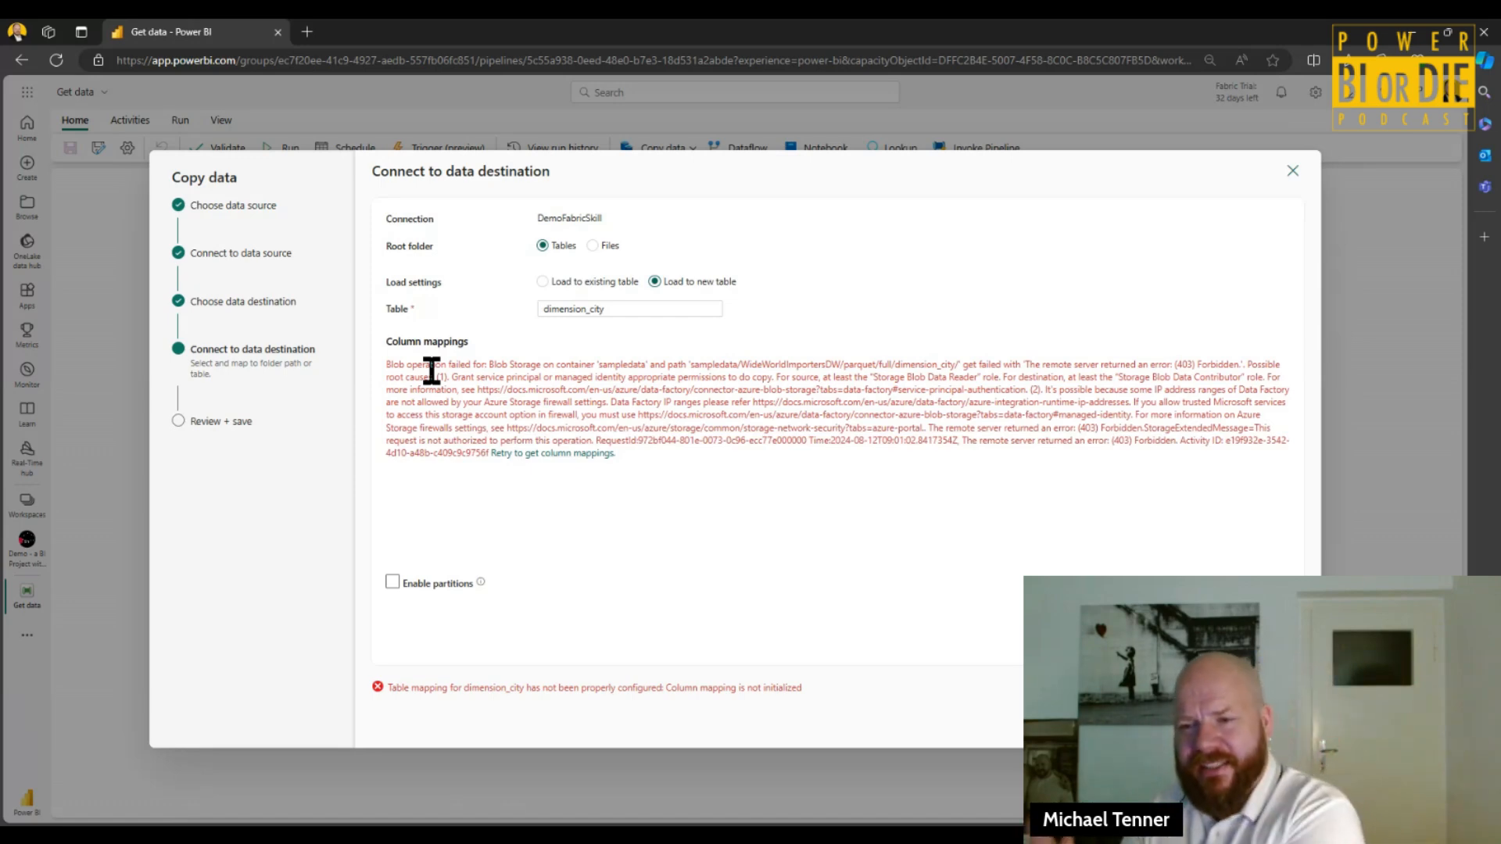
left_click(1220, 721)
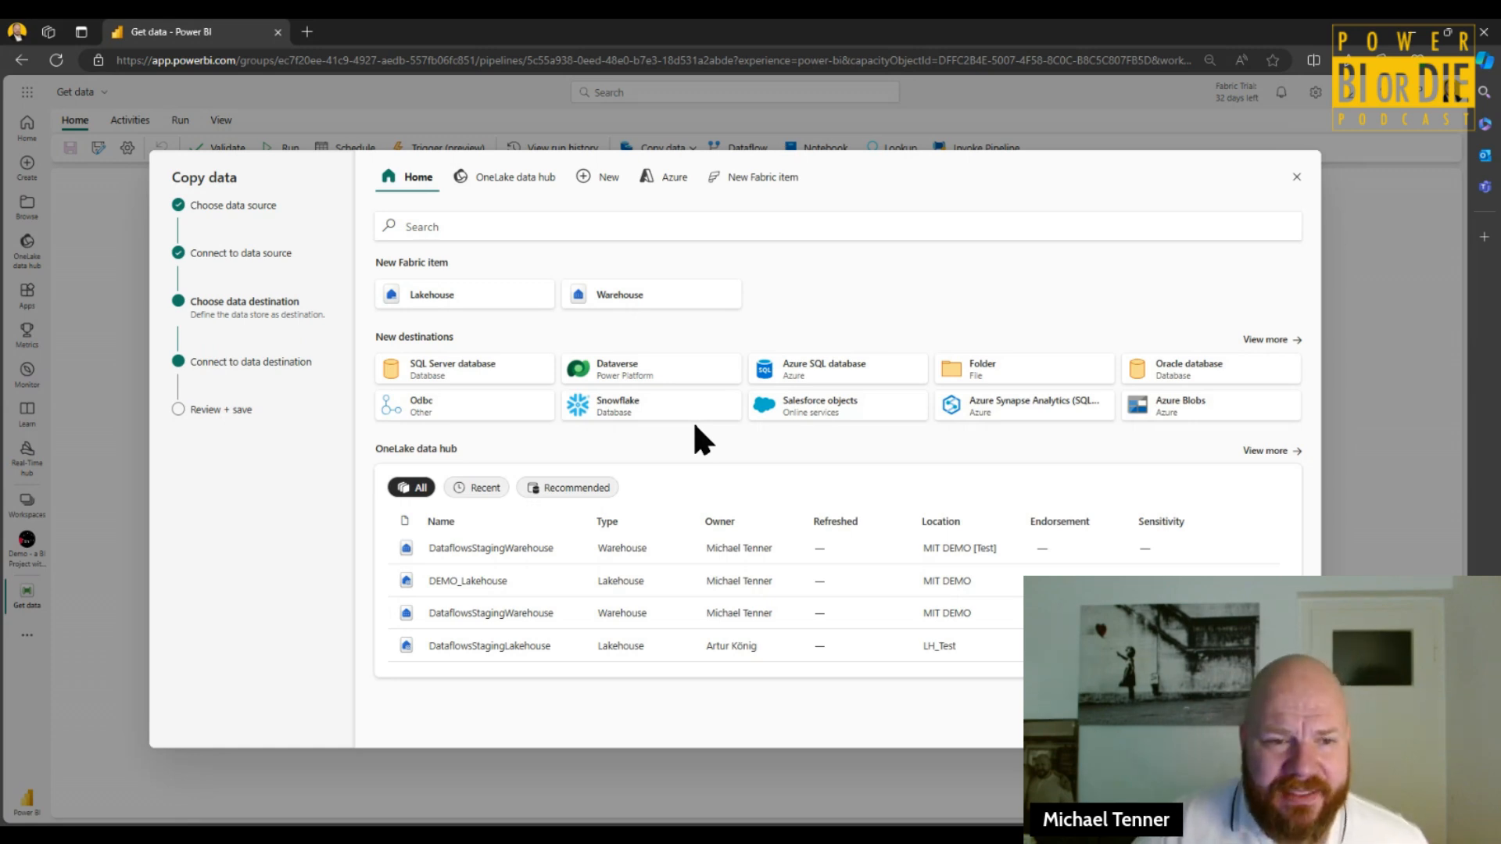
- Create and connect another new lakehouse named FabricSkill in the same workspace as the copy destination
left_click(467, 300)
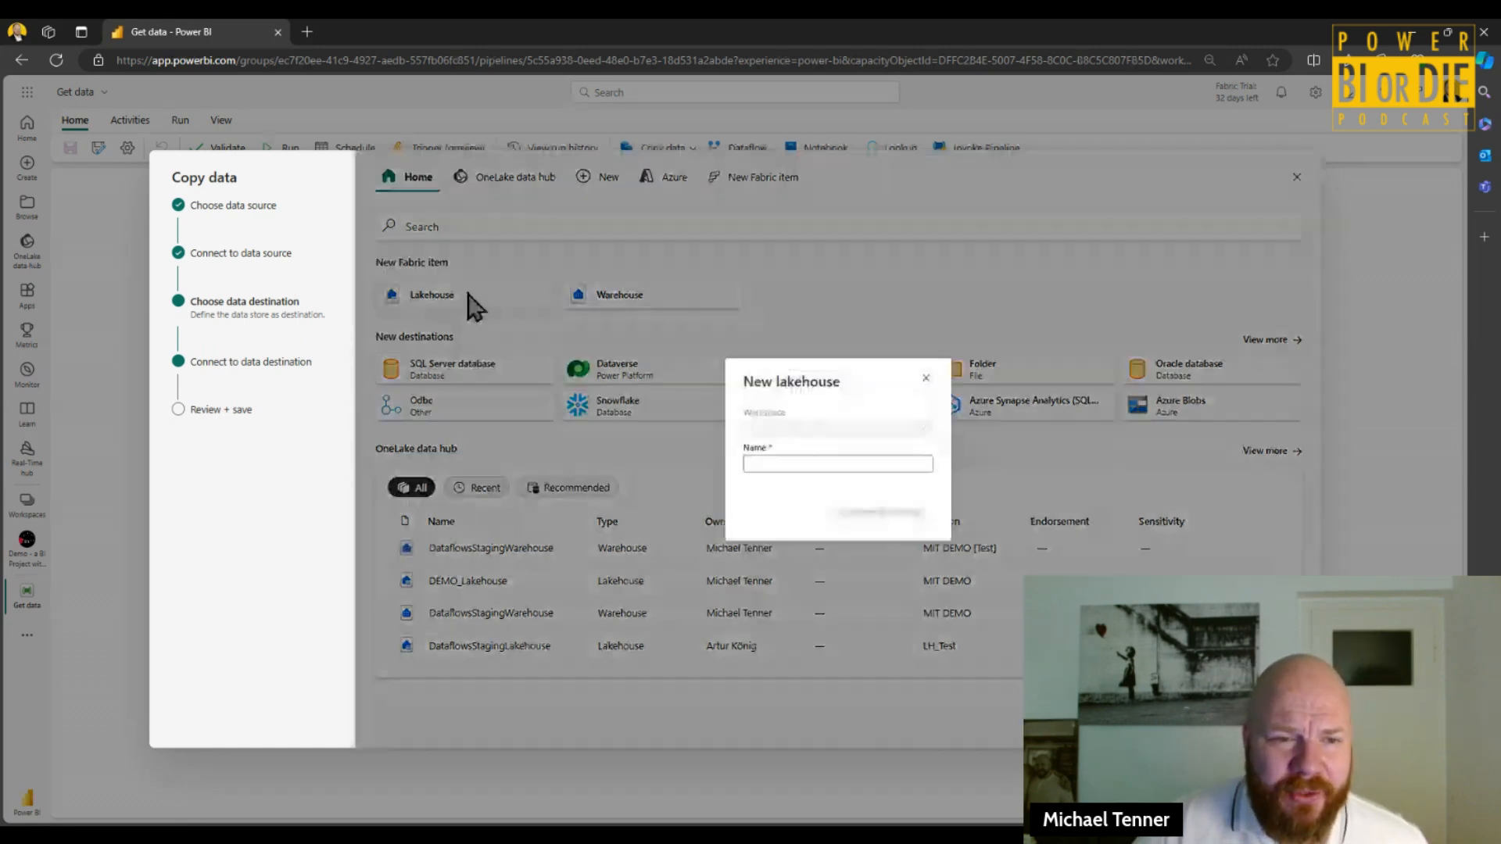
left_click(827, 462)
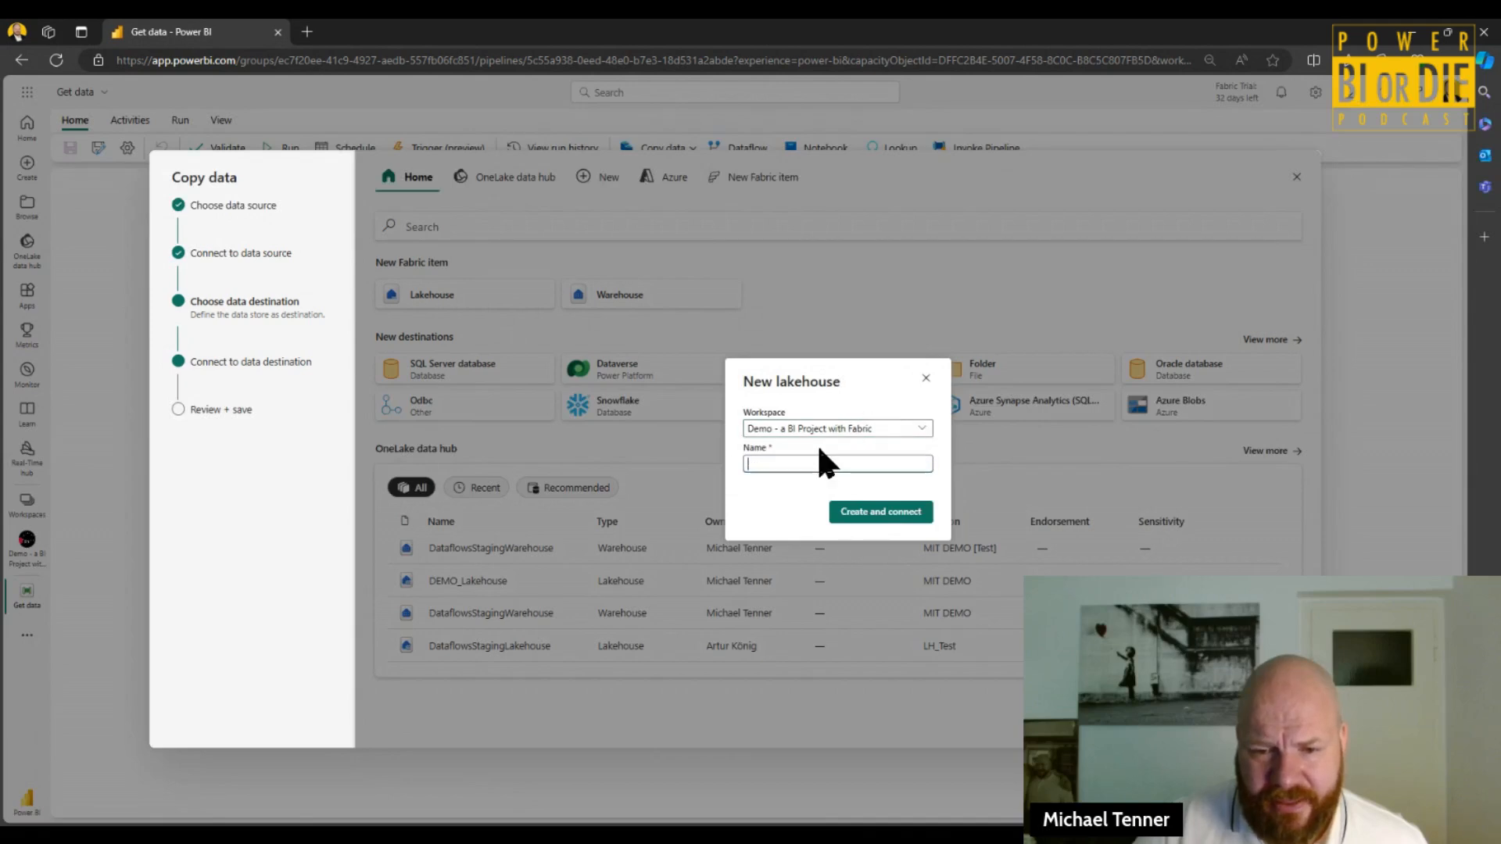
type("Fa")
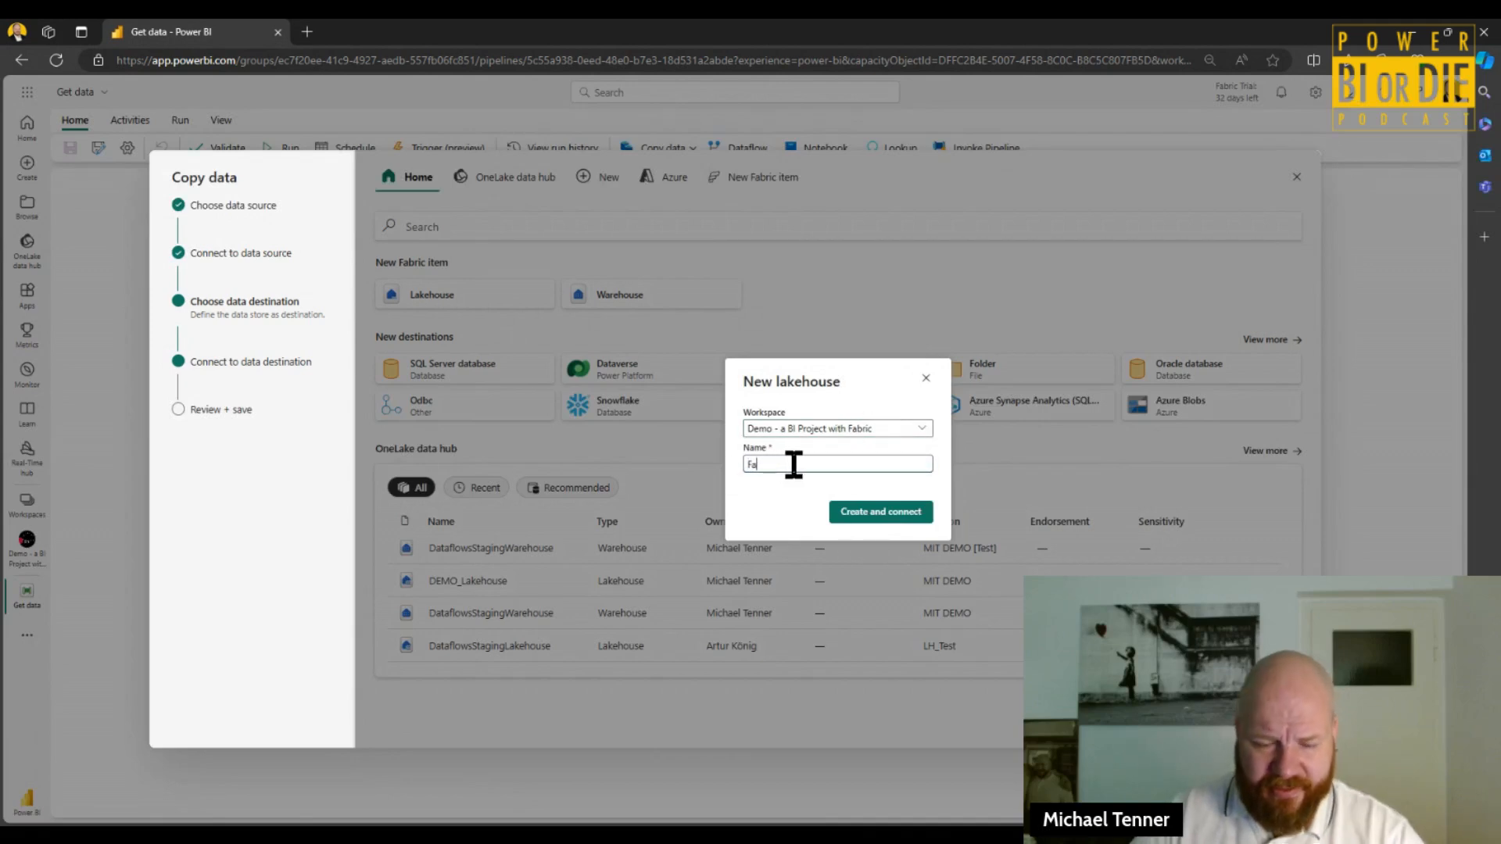
type("bric")
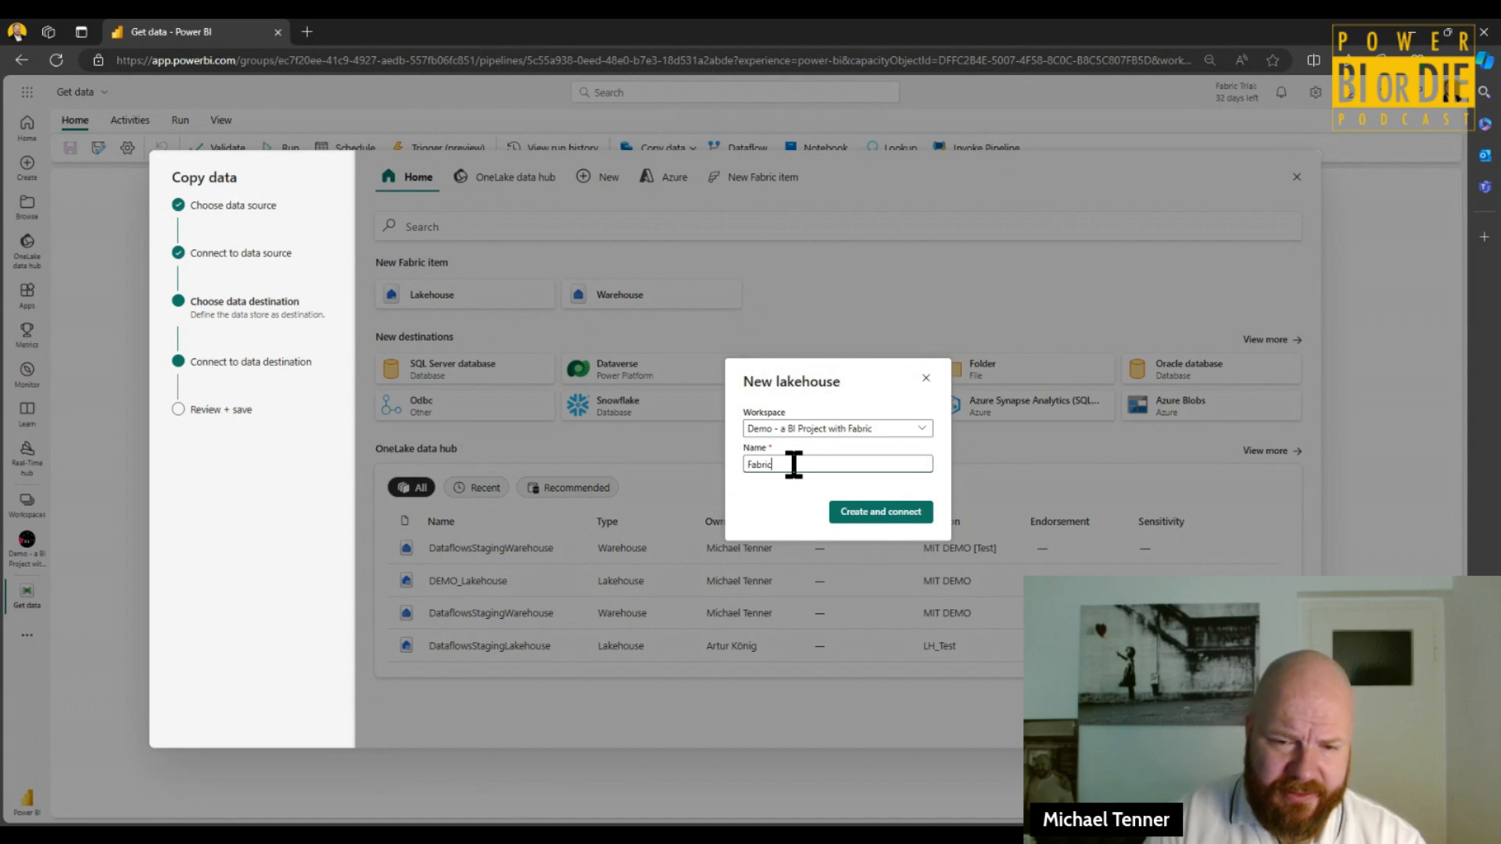
type("sSkill")
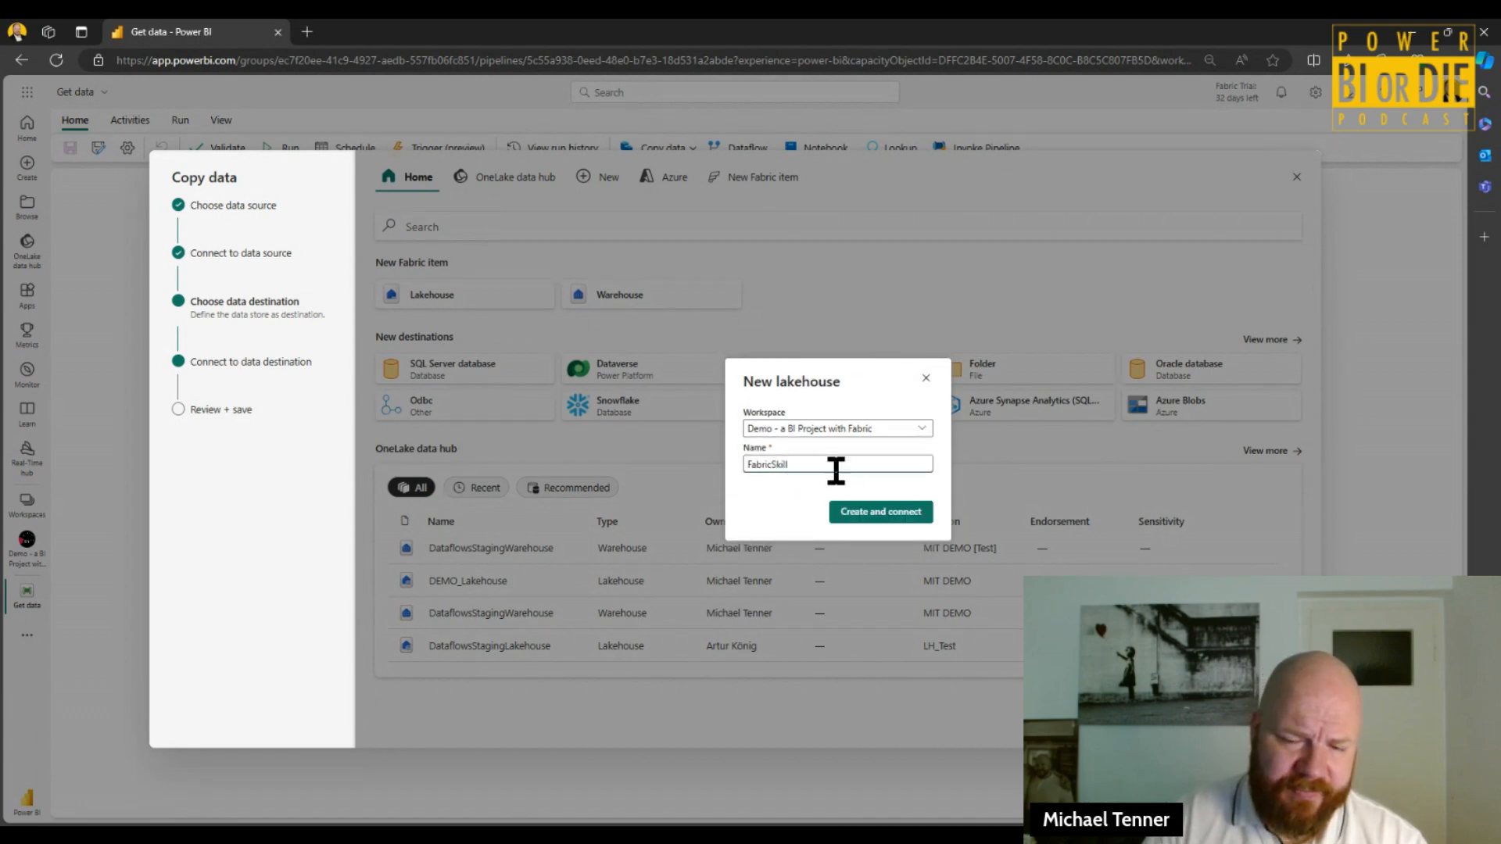
left_click(864, 514)
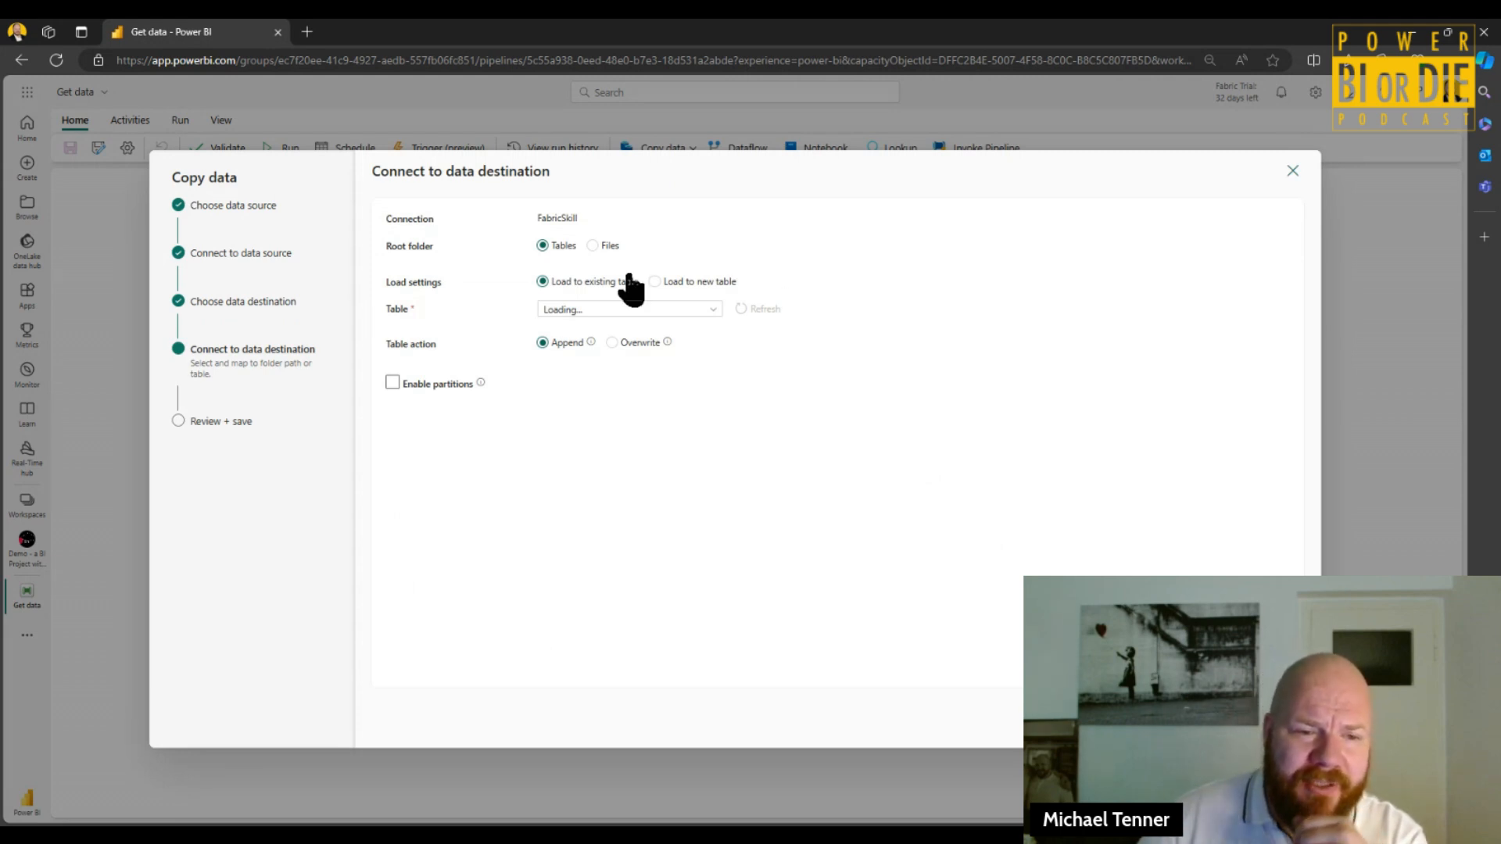
- Try loading dimension_city into a new table in the FabricSkill lakehouse, and cancel the Copy data assistant
left_click(655, 281)
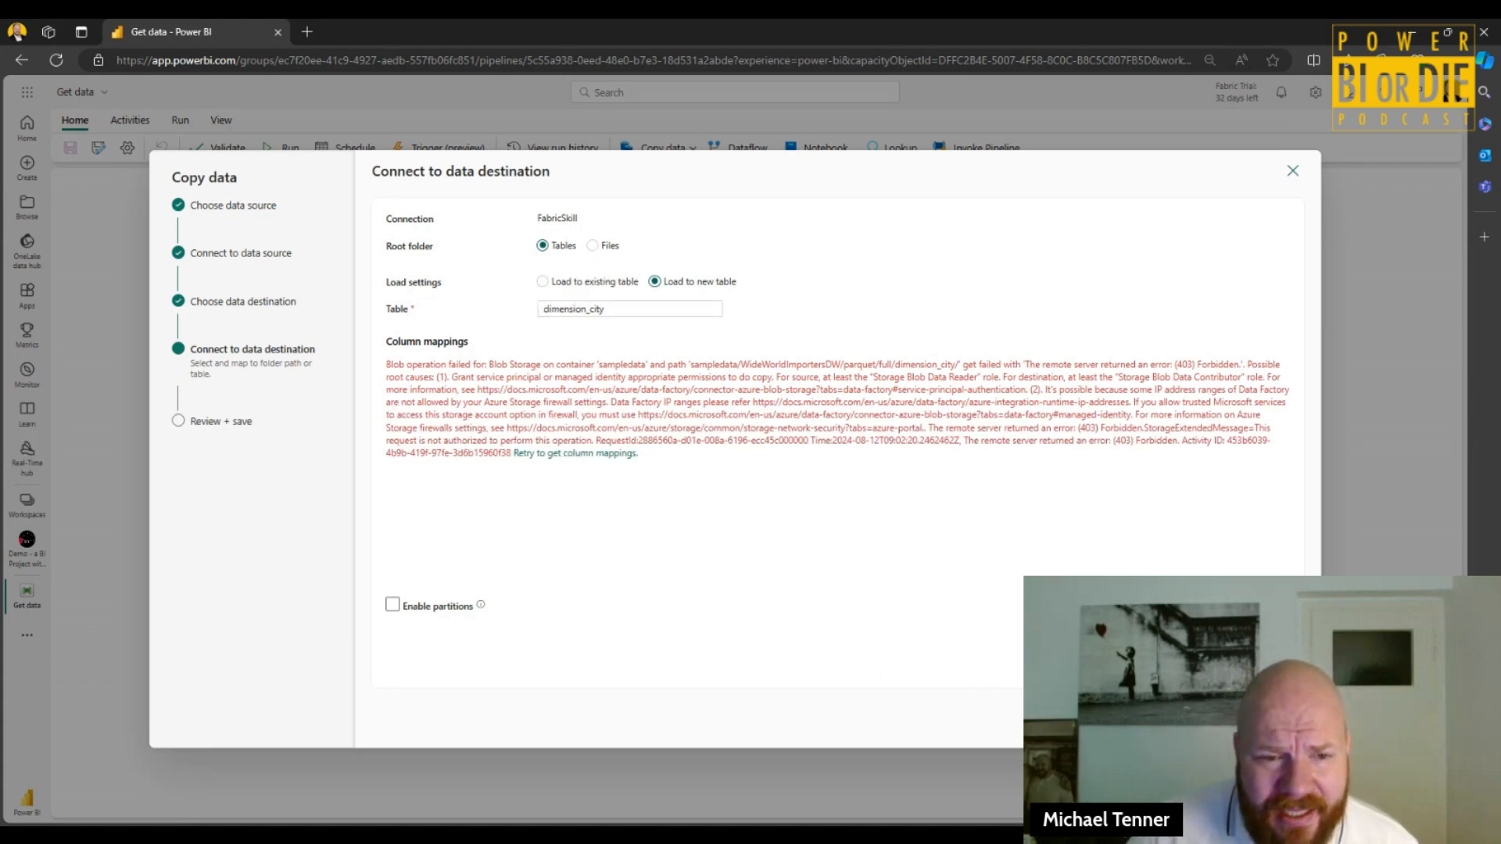
left_click(1280, 723)
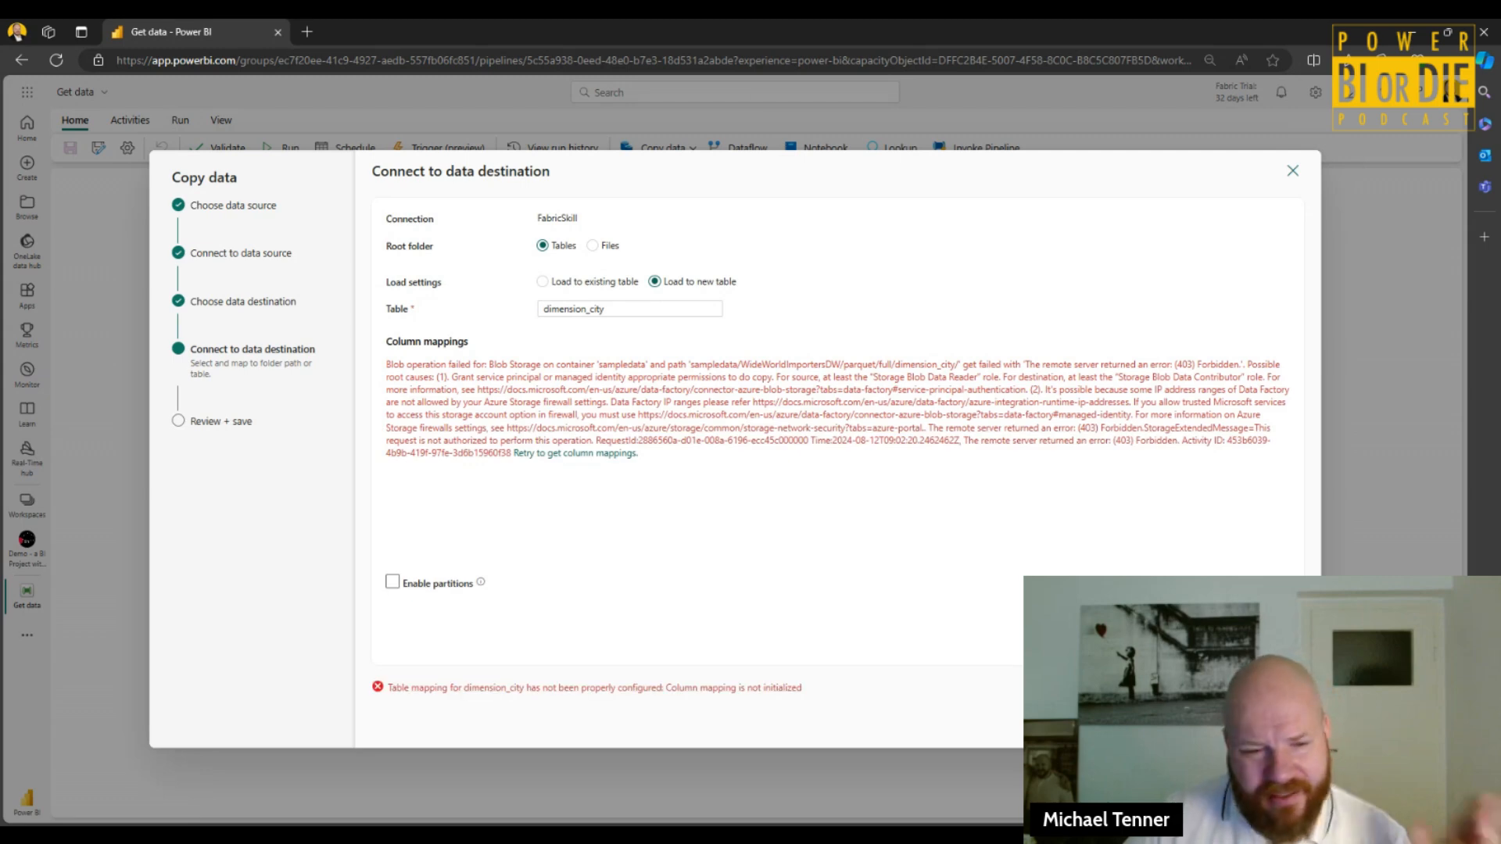
left_click(1220, 723)
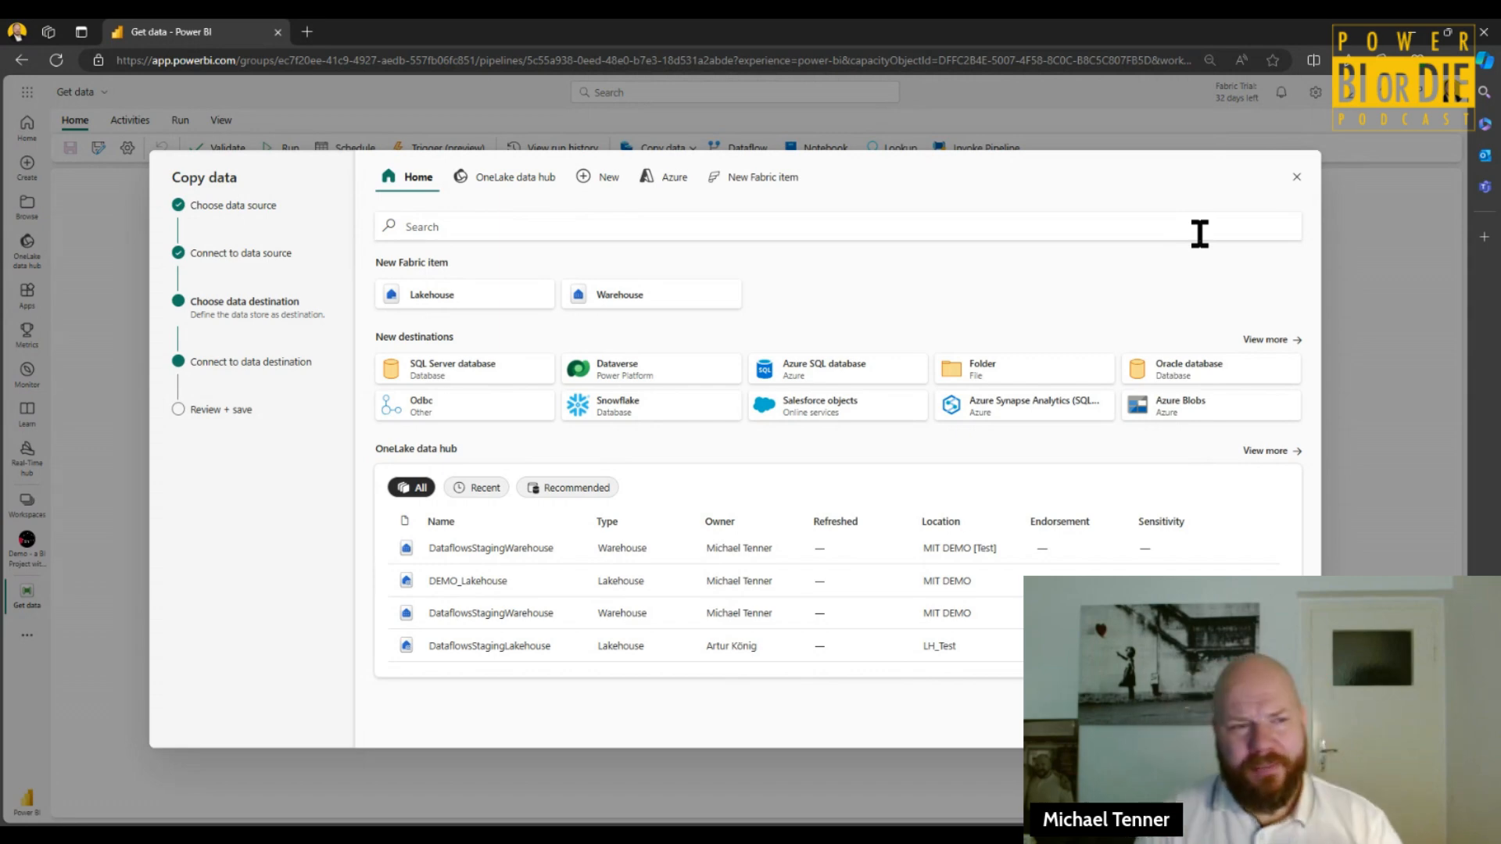
left_click(1296, 177)
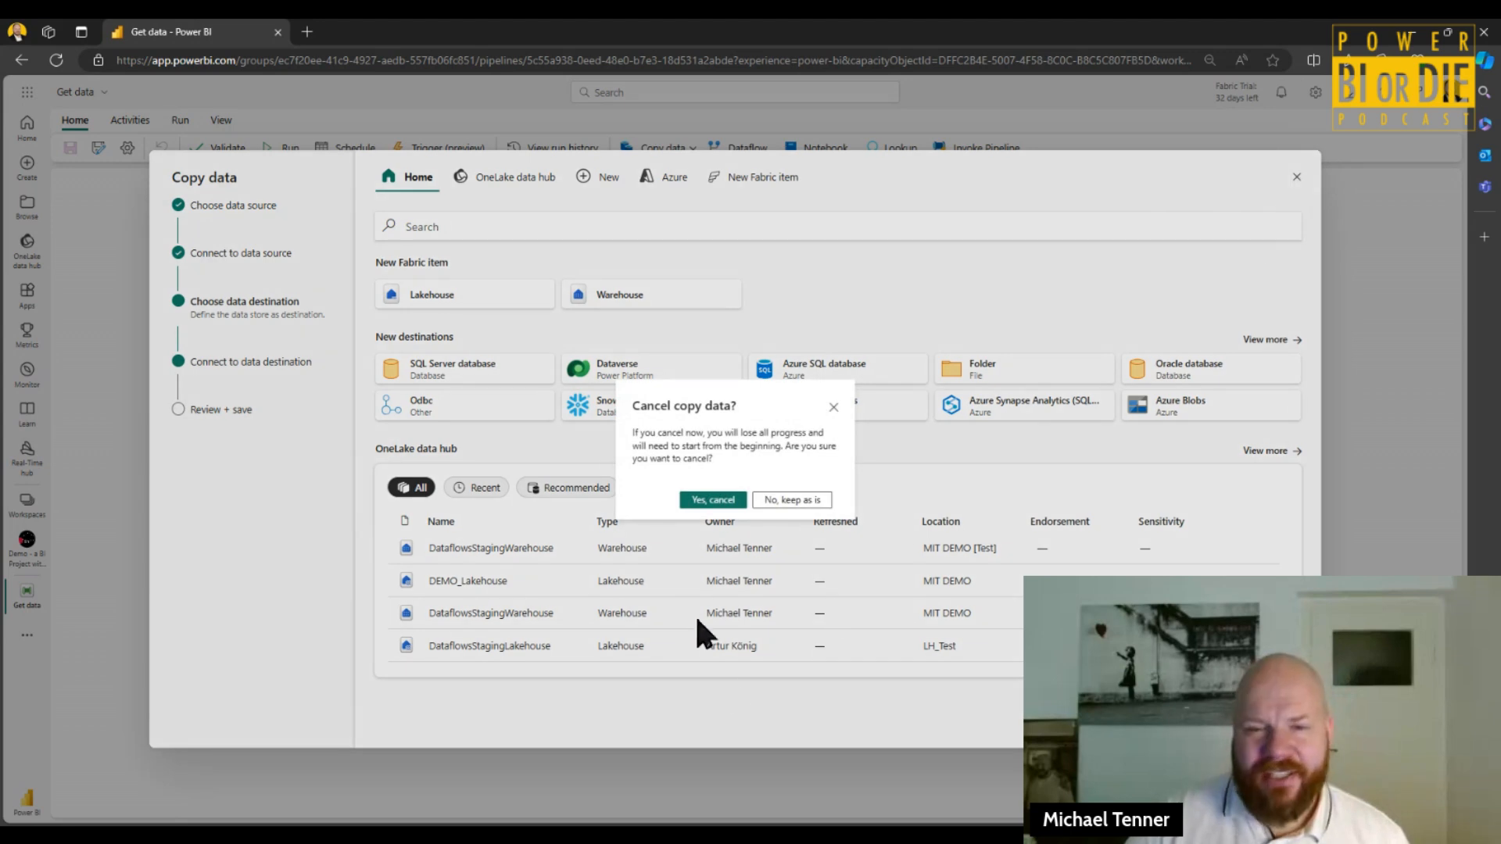
left_click(715, 502)
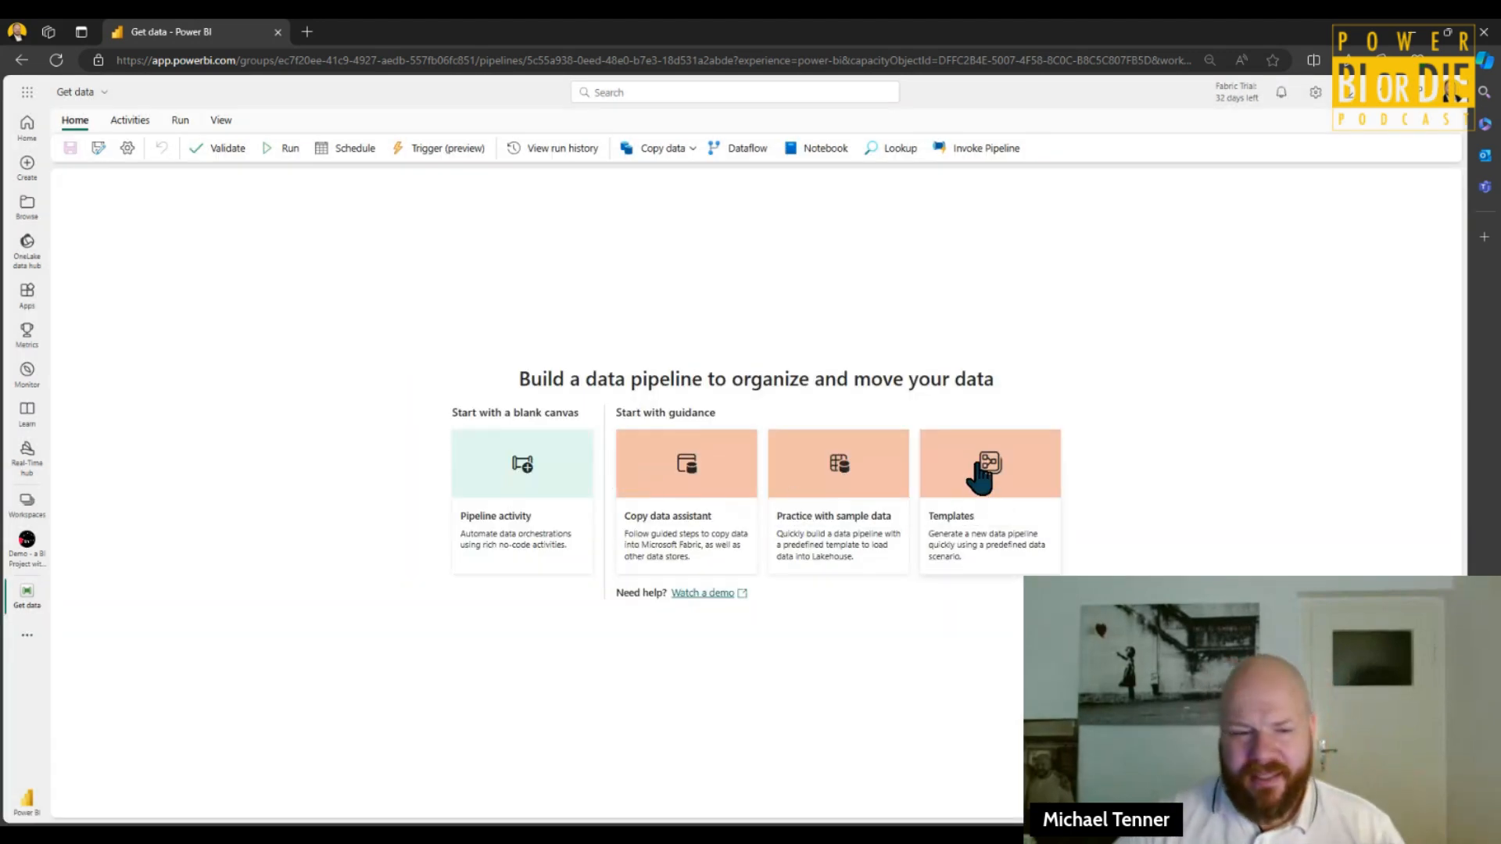
- Look through the pipeline templates, examine the description and required connections of Delta copy from Database, and close the templates
left_click(983, 473)
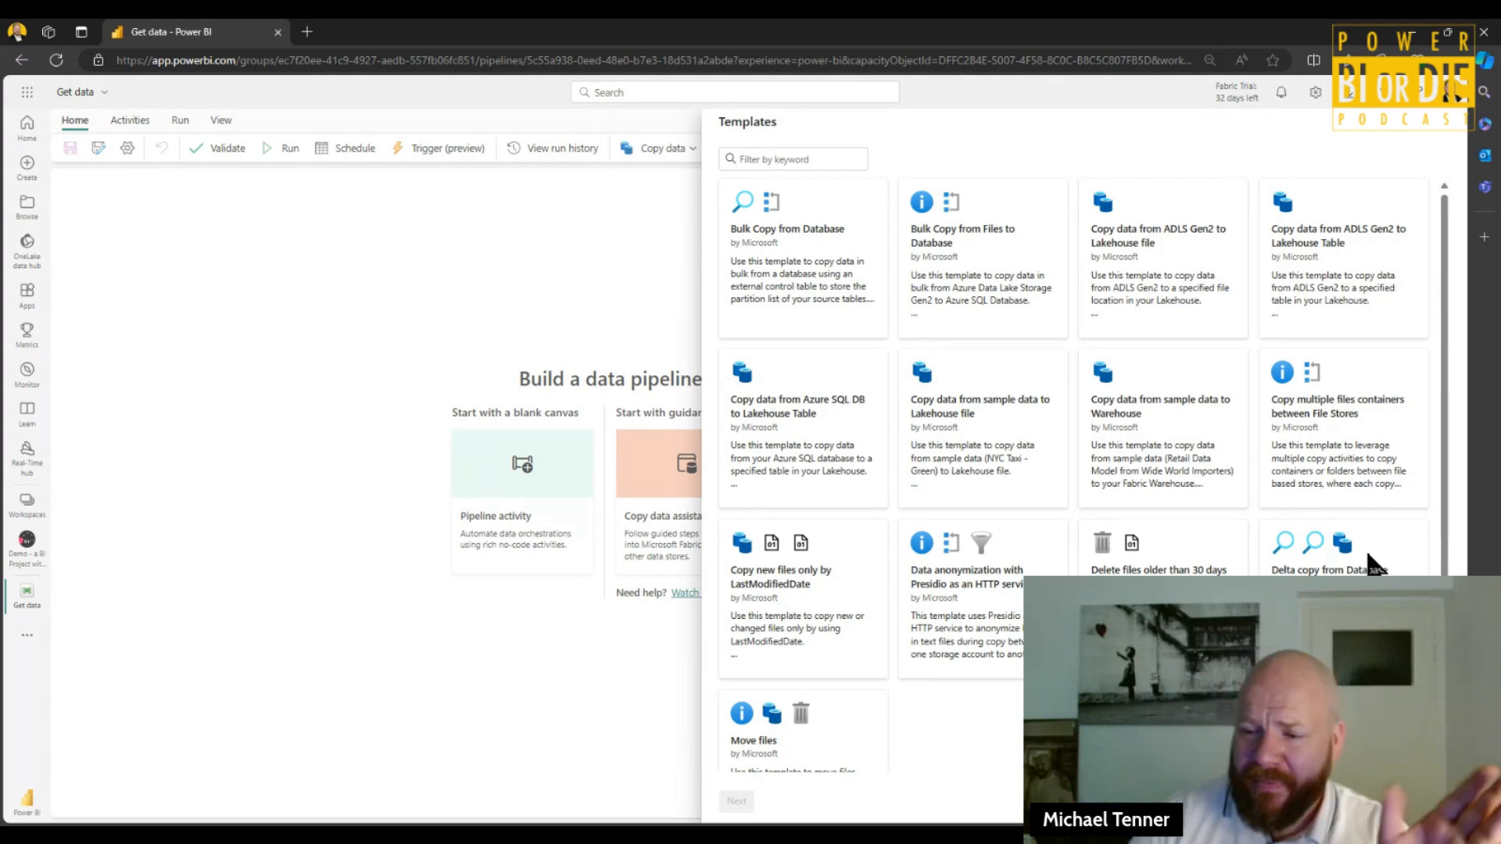
left_click(1333, 559)
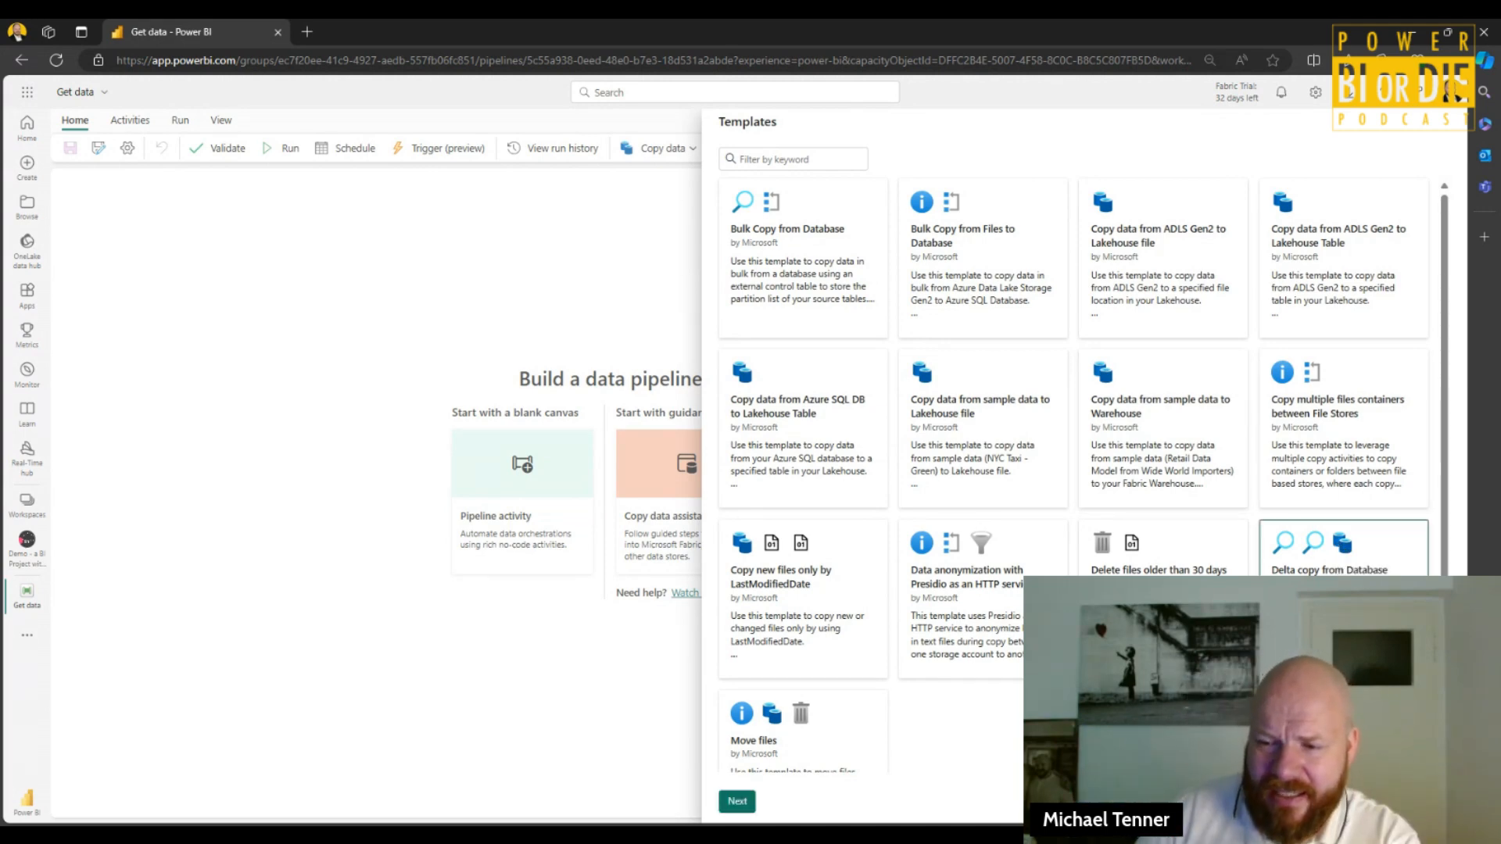
left_click(733, 805)
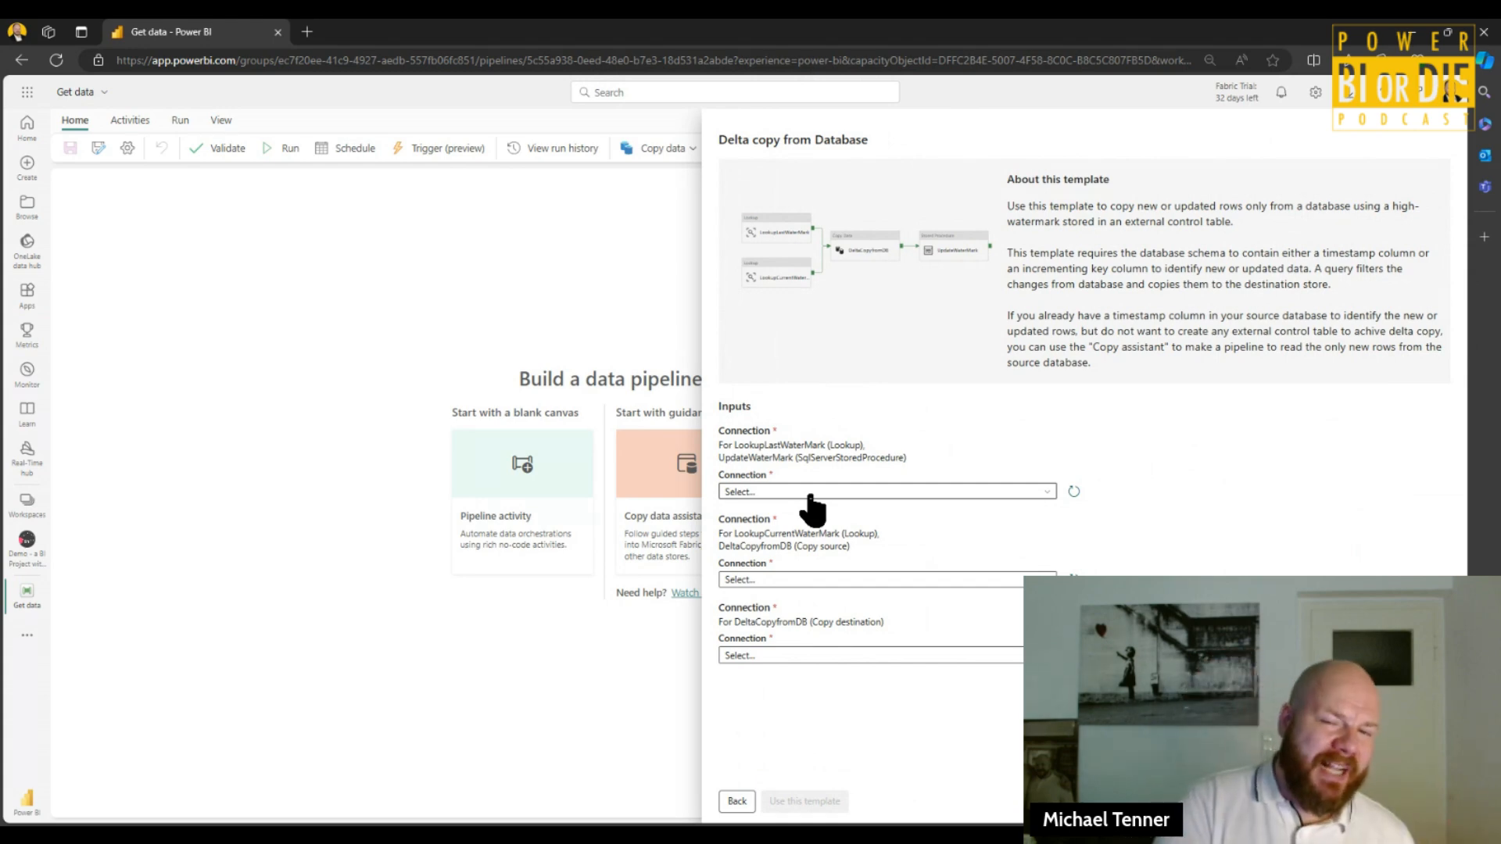
left_click(737, 802)
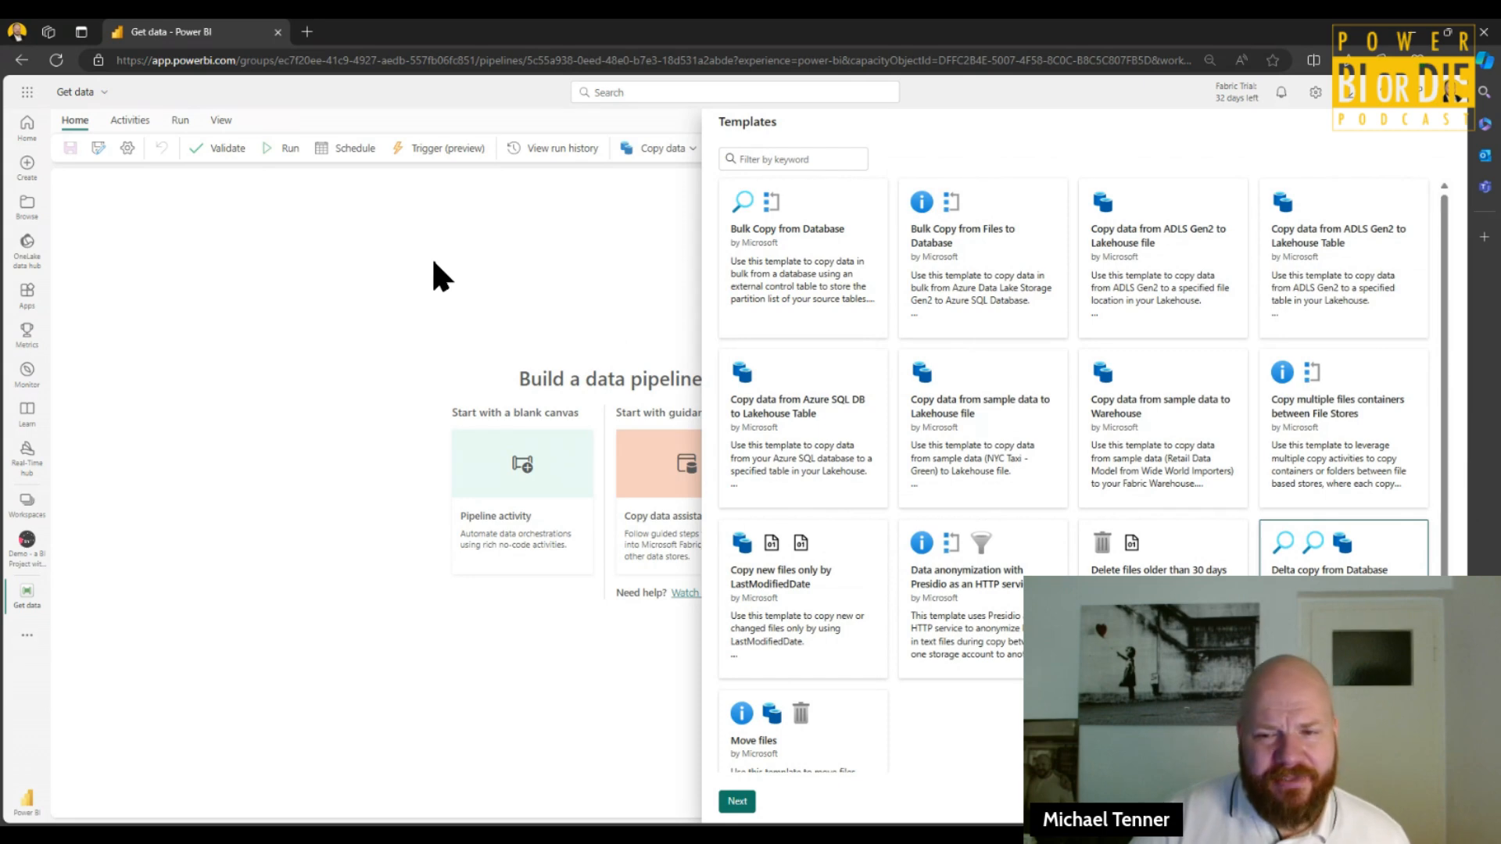
left_click(1424, 801)
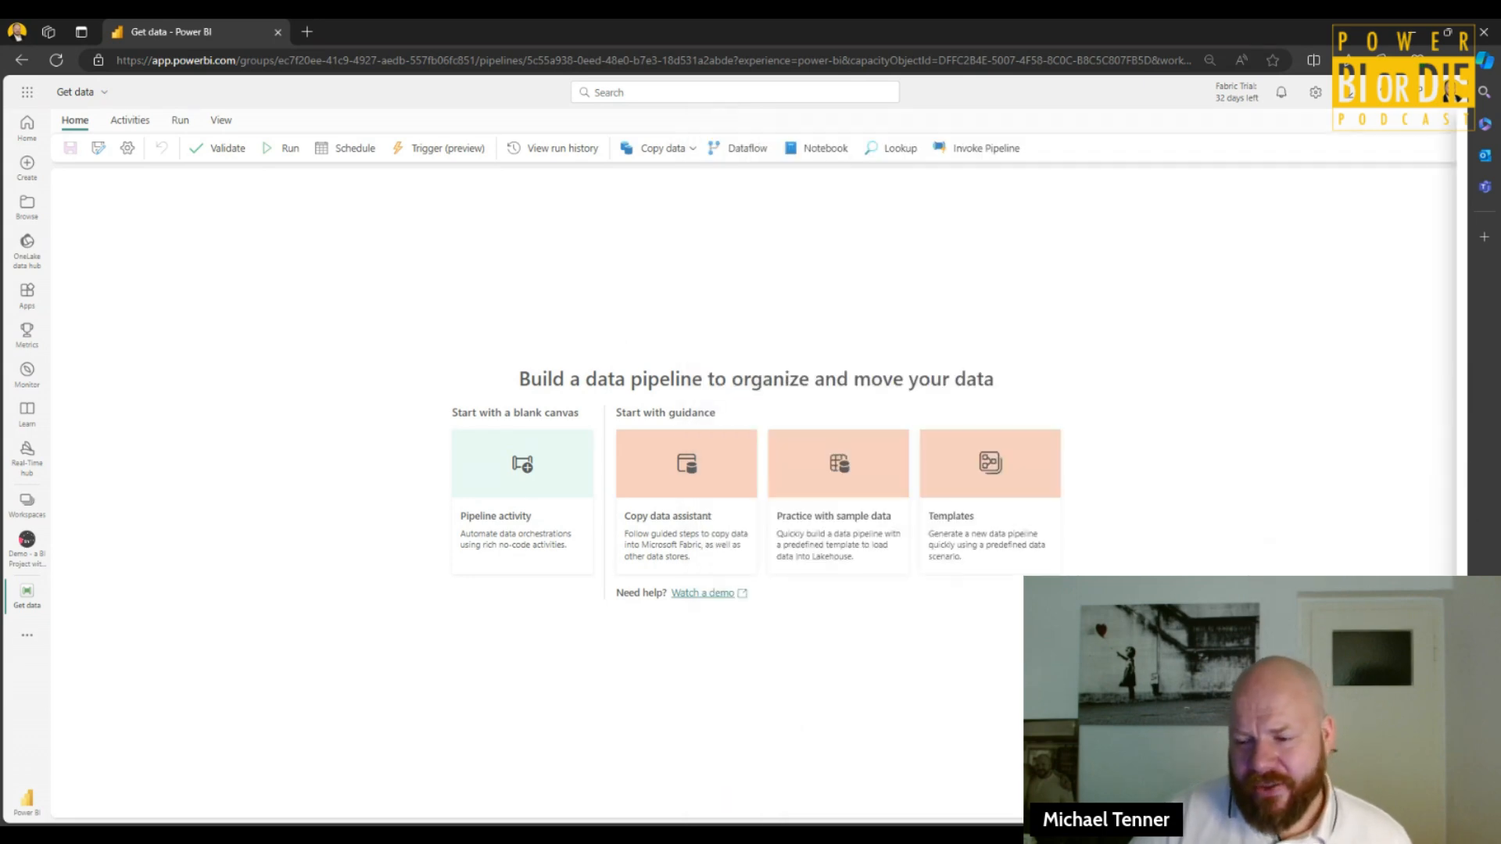
- Start the pipeline from a blank canvas with a Copy data activity
left_click(513, 473)
left_click(531, 537)
left_click(524, 471)
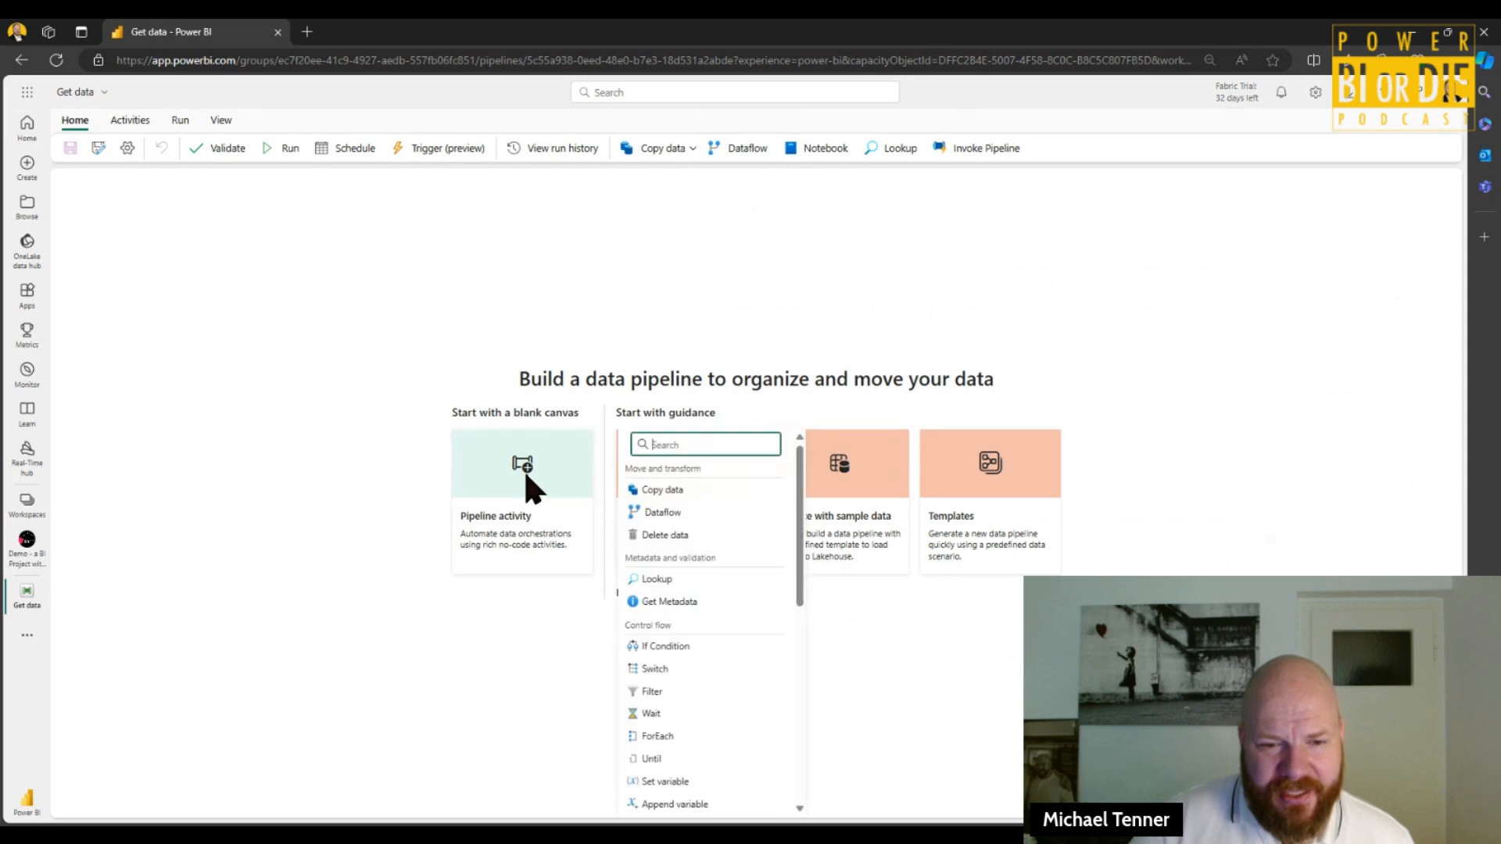
scroll(750, 625, "down", 1)
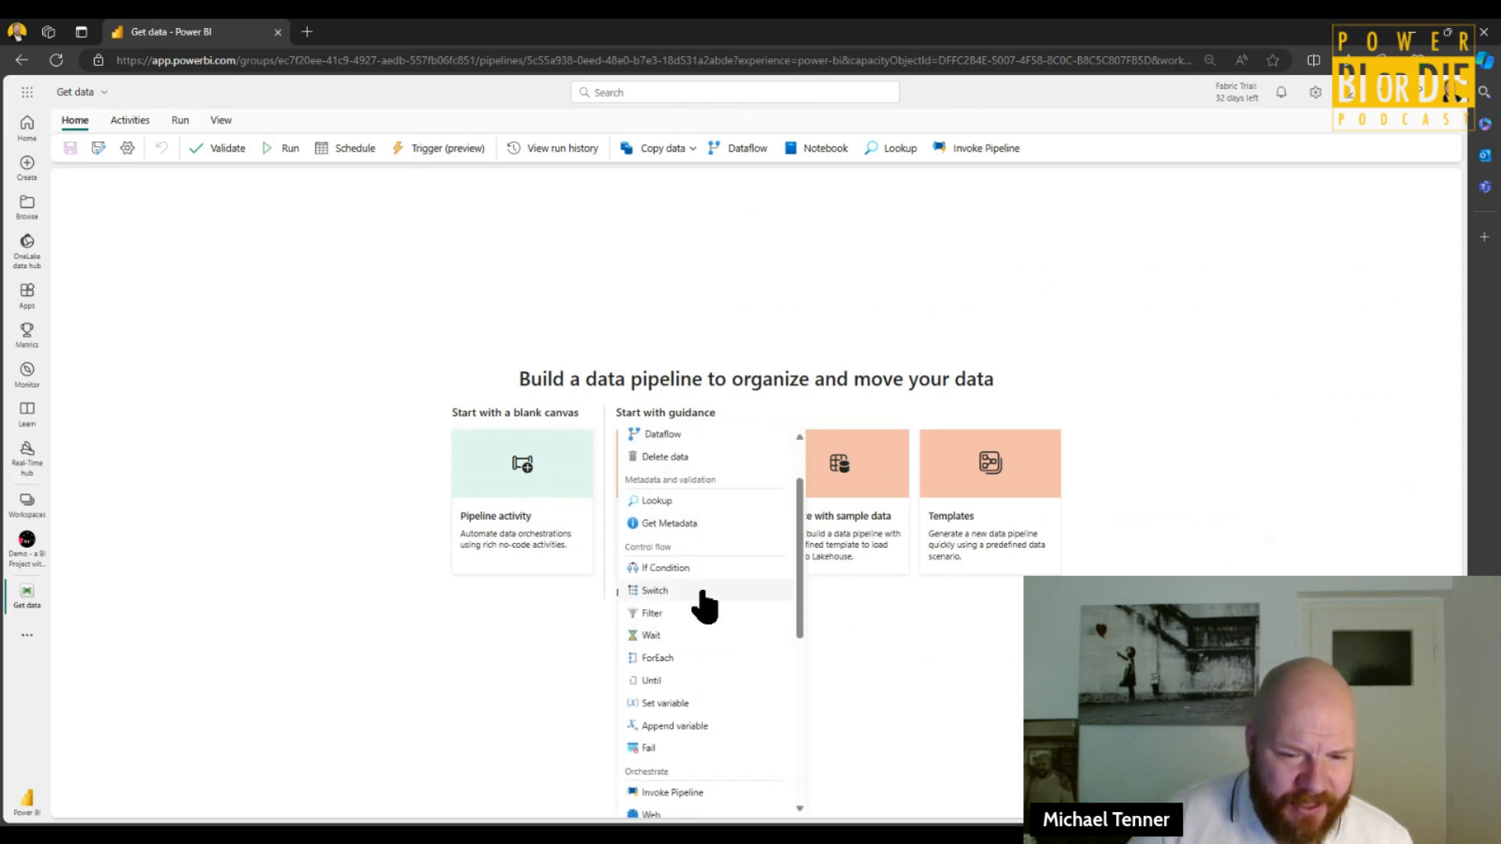
scroll(674, 528, "up", 1)
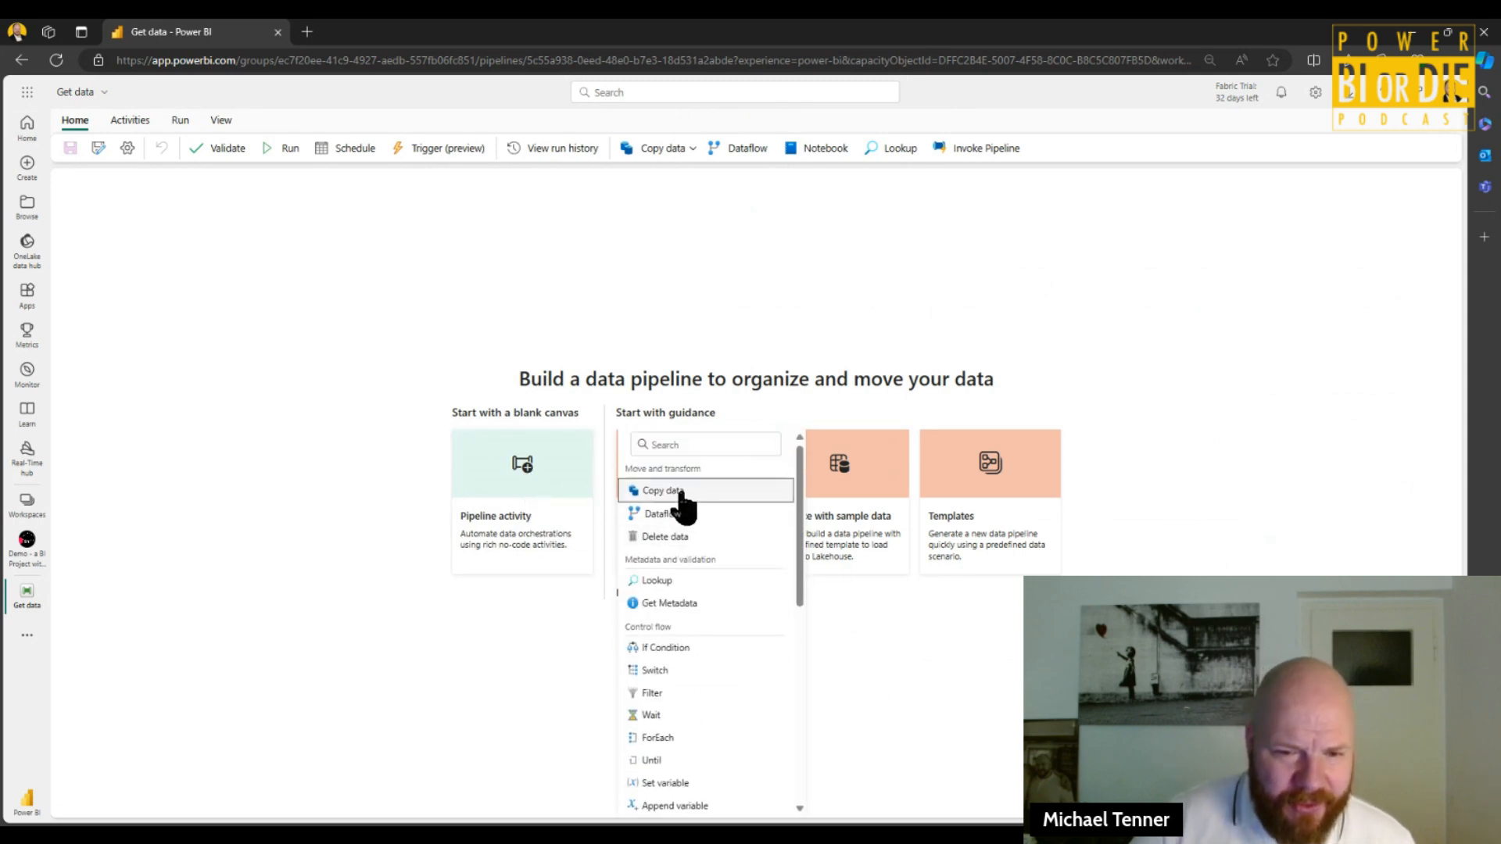
left_click(681, 494)
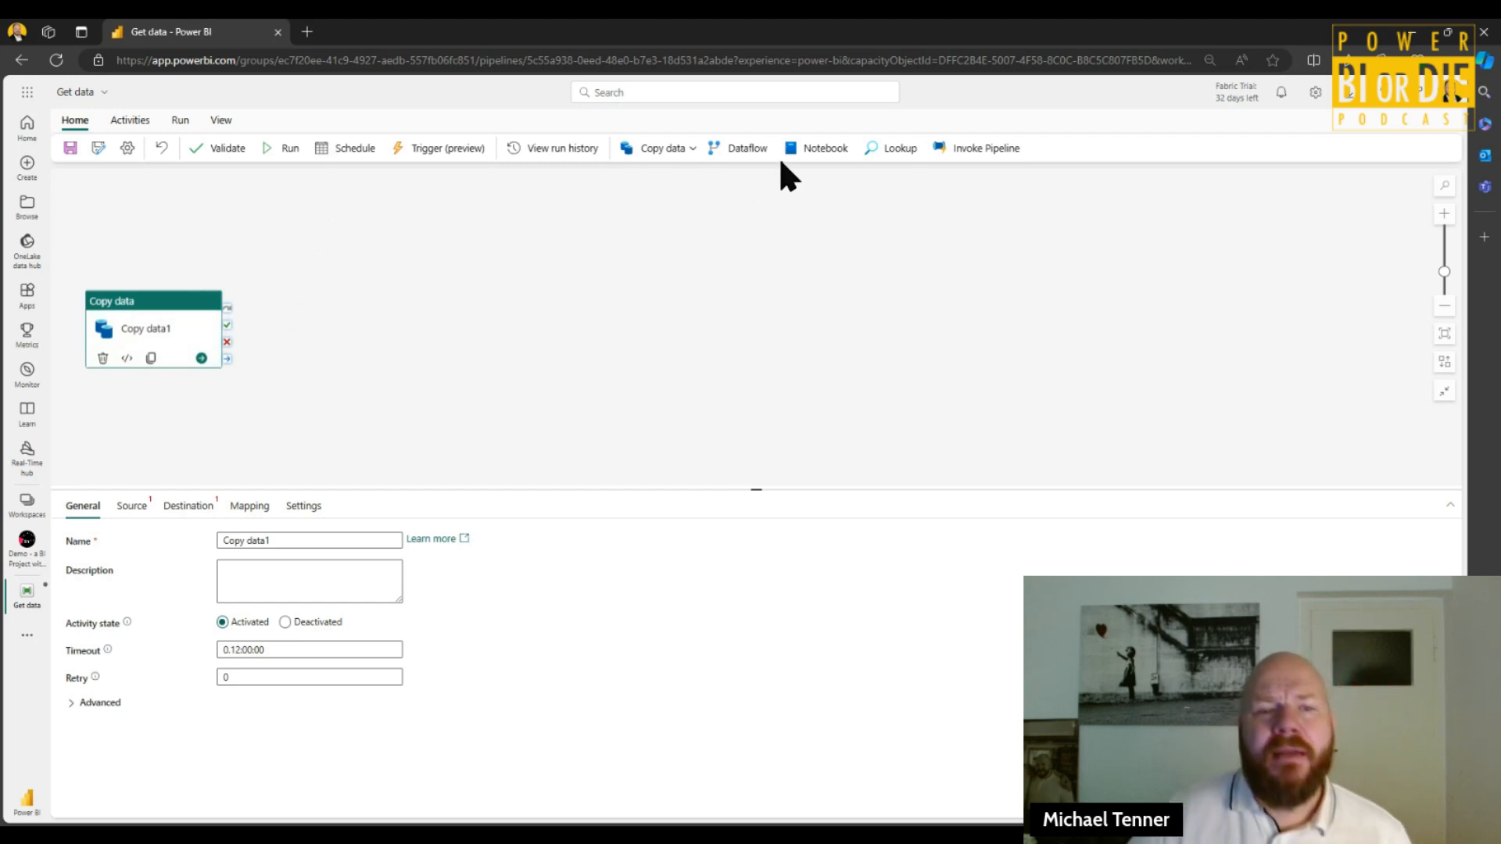
- Add a Notebook activity beside the Copy data activity and connect it to run on the copy's success
left_click(821, 150)
left_click_drag(268, 311, 433, 327)
left_click_drag(227, 337, 368, 356)
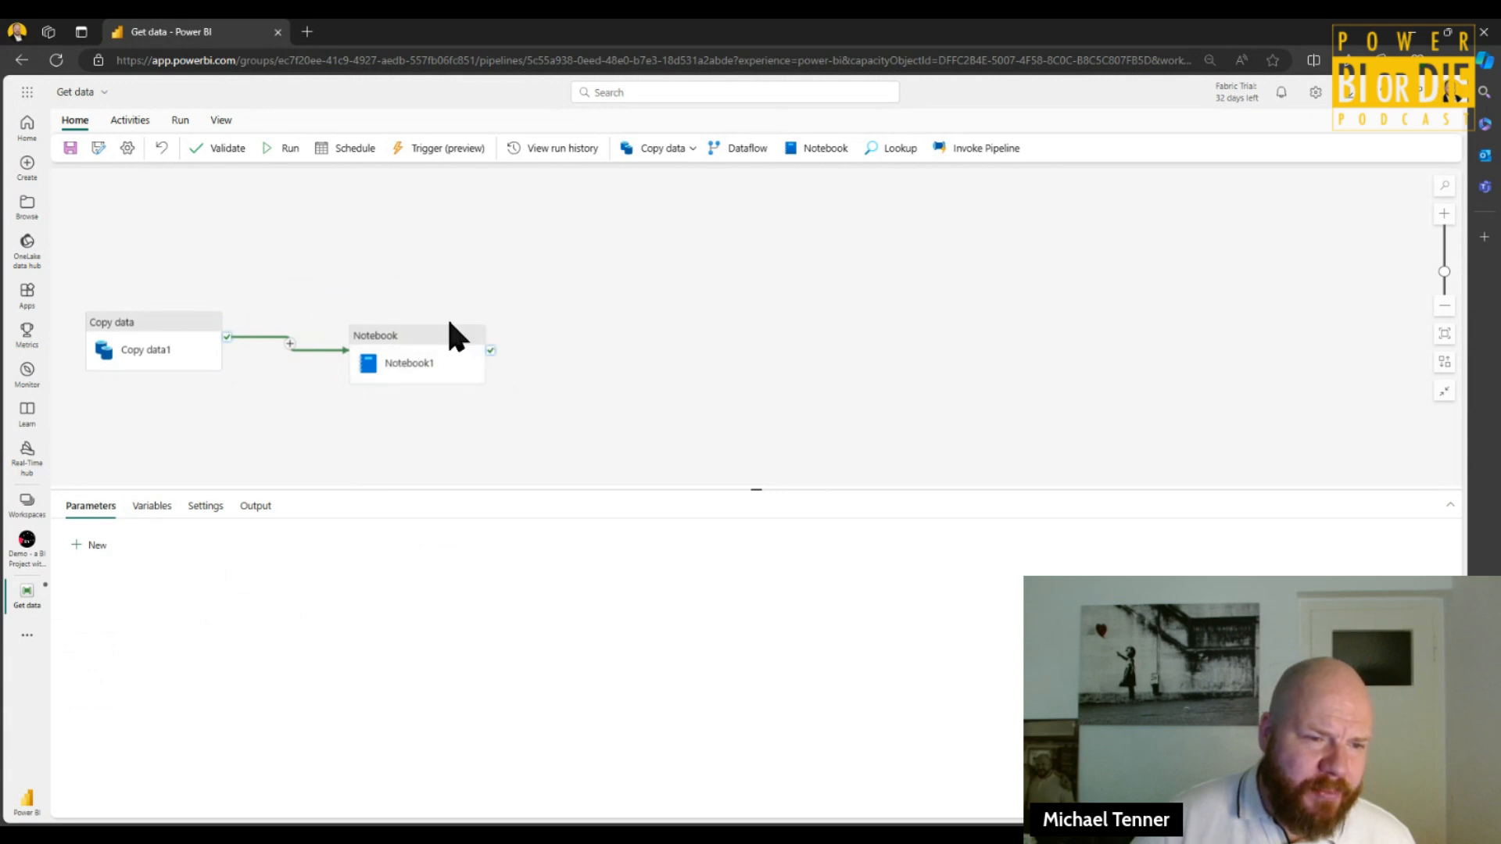
- Examine the Notebook activity's settings and the available pipeline activities, and return to the workspace Demo - a BI Project with Fabric
left_click(437, 346)
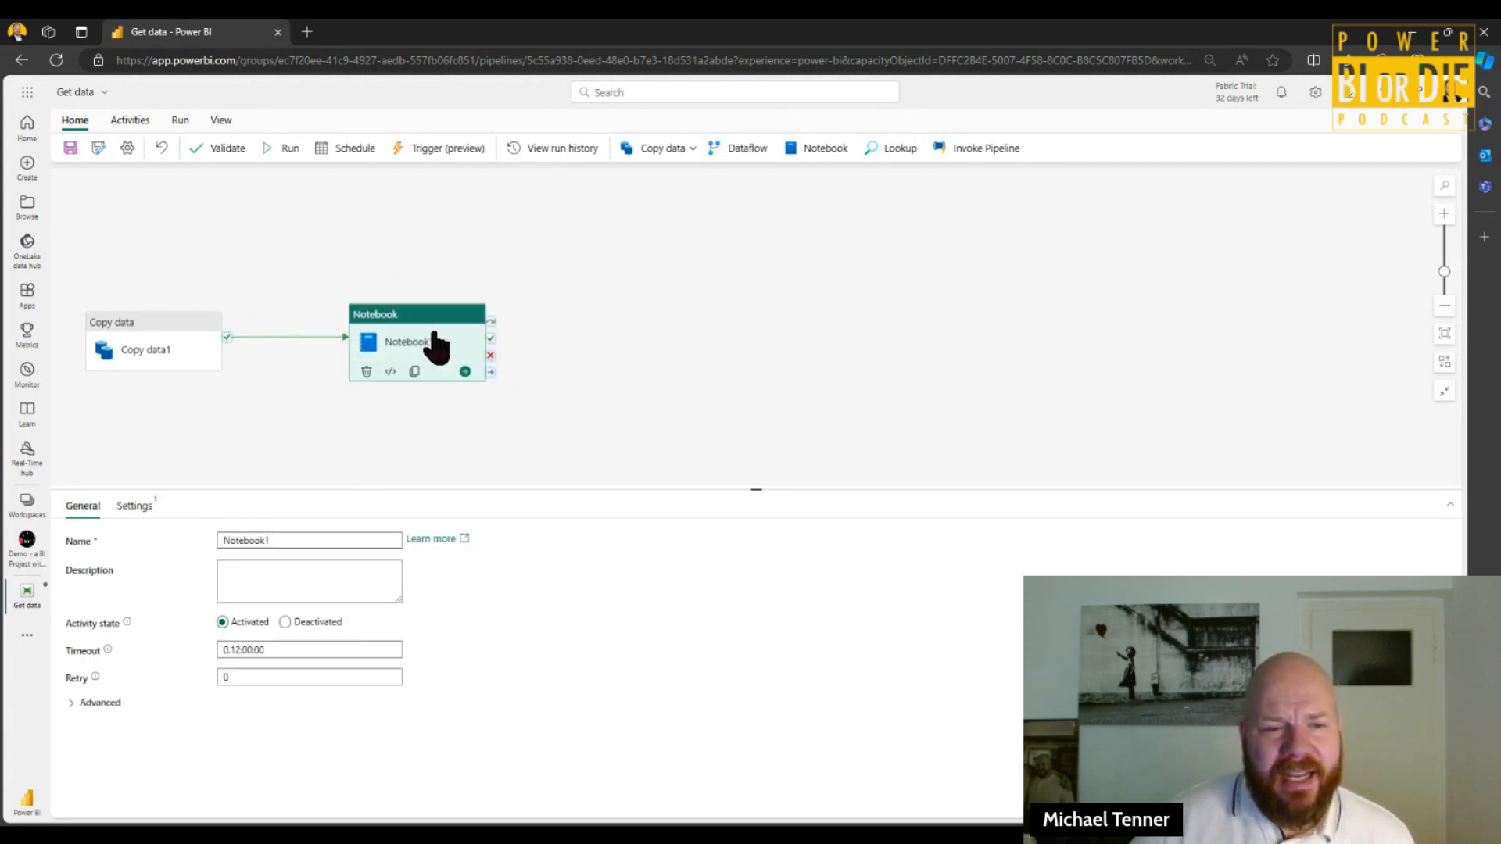
left_click(133, 505)
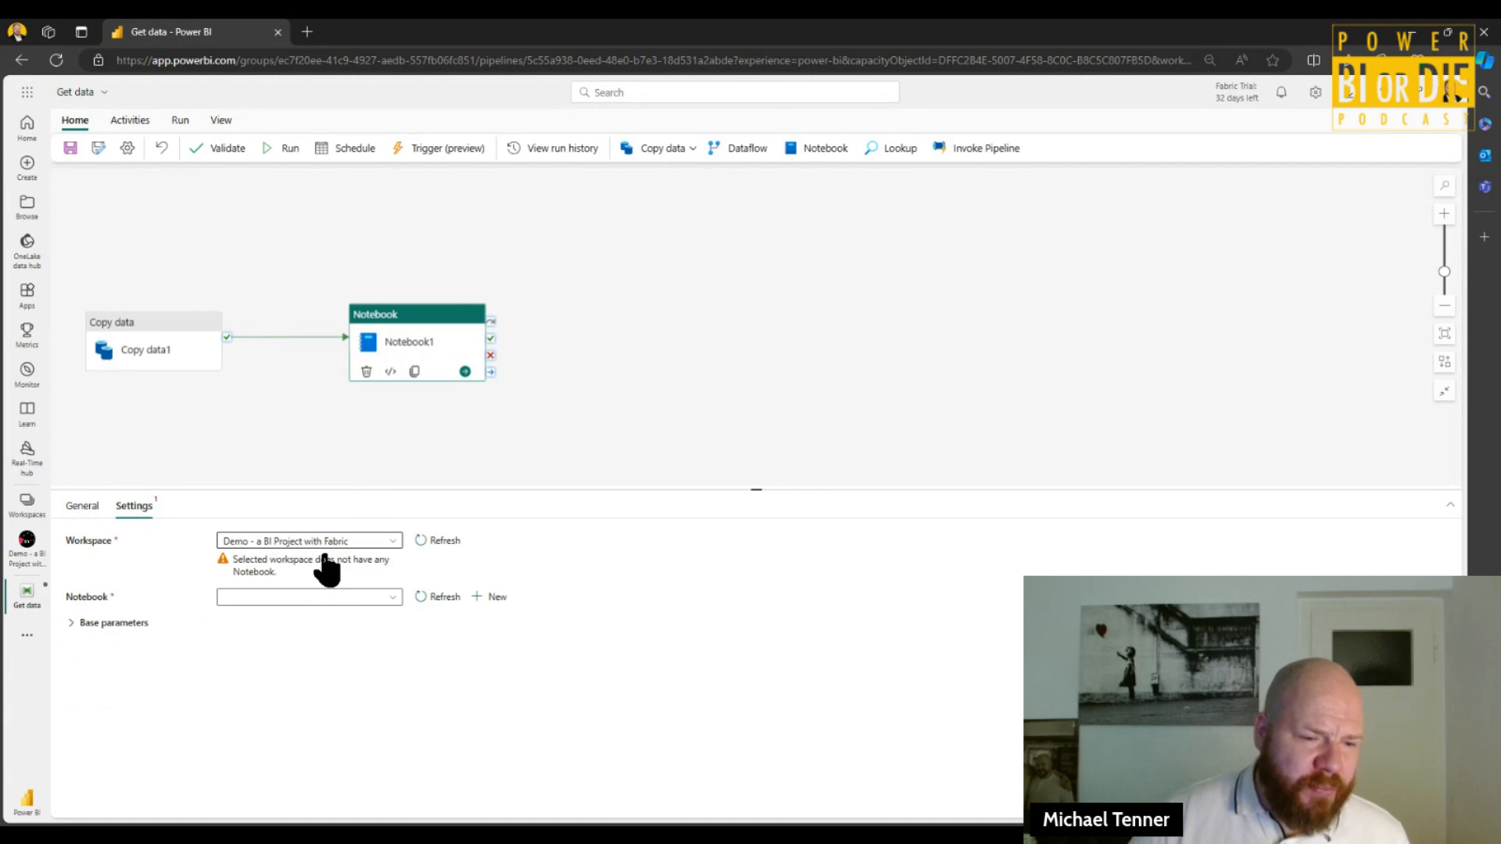
left_click(361, 597)
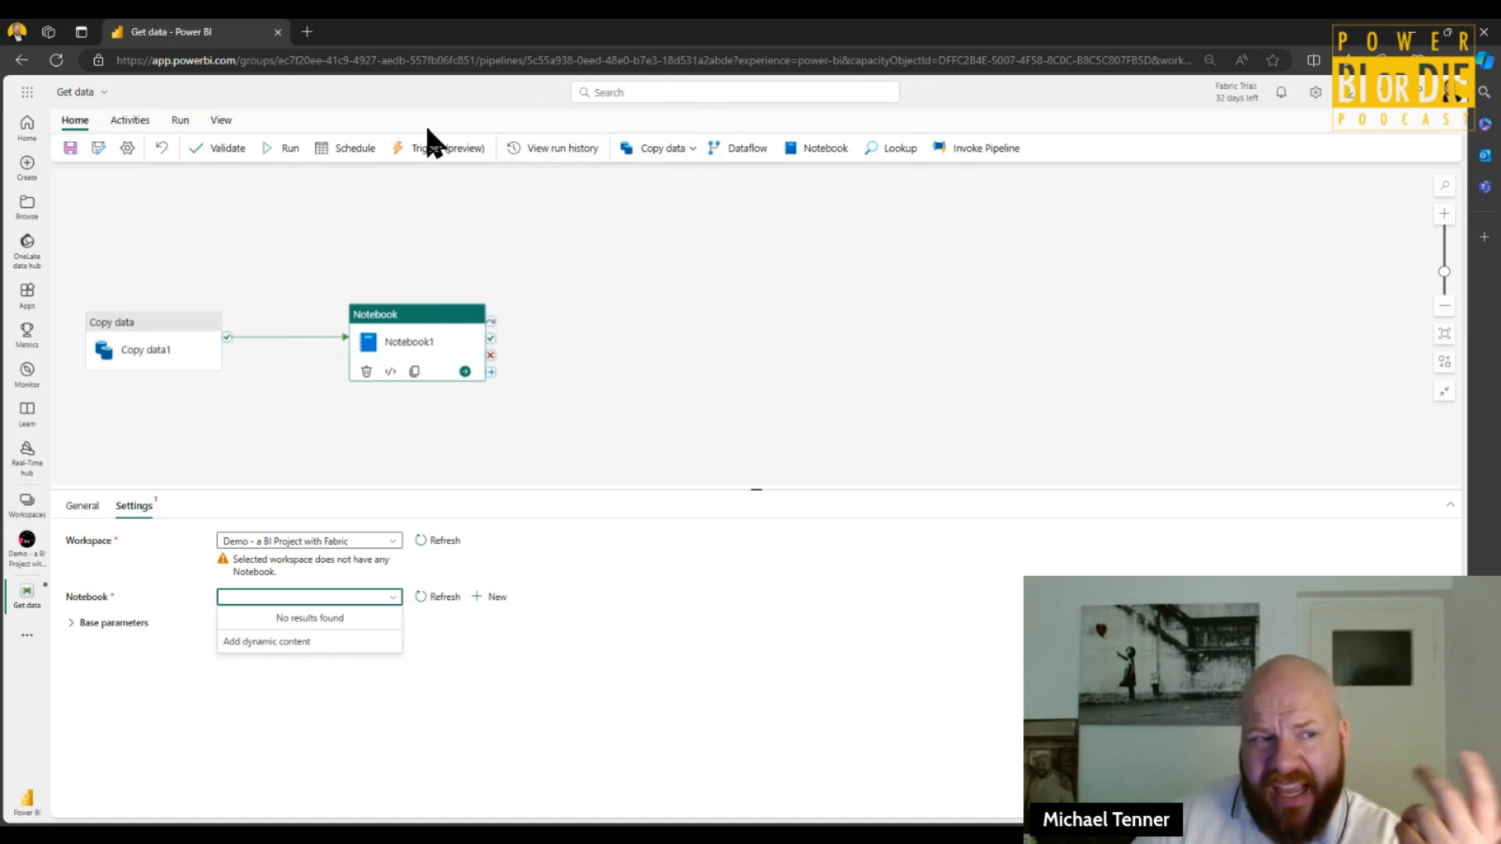
left_click(127, 121)
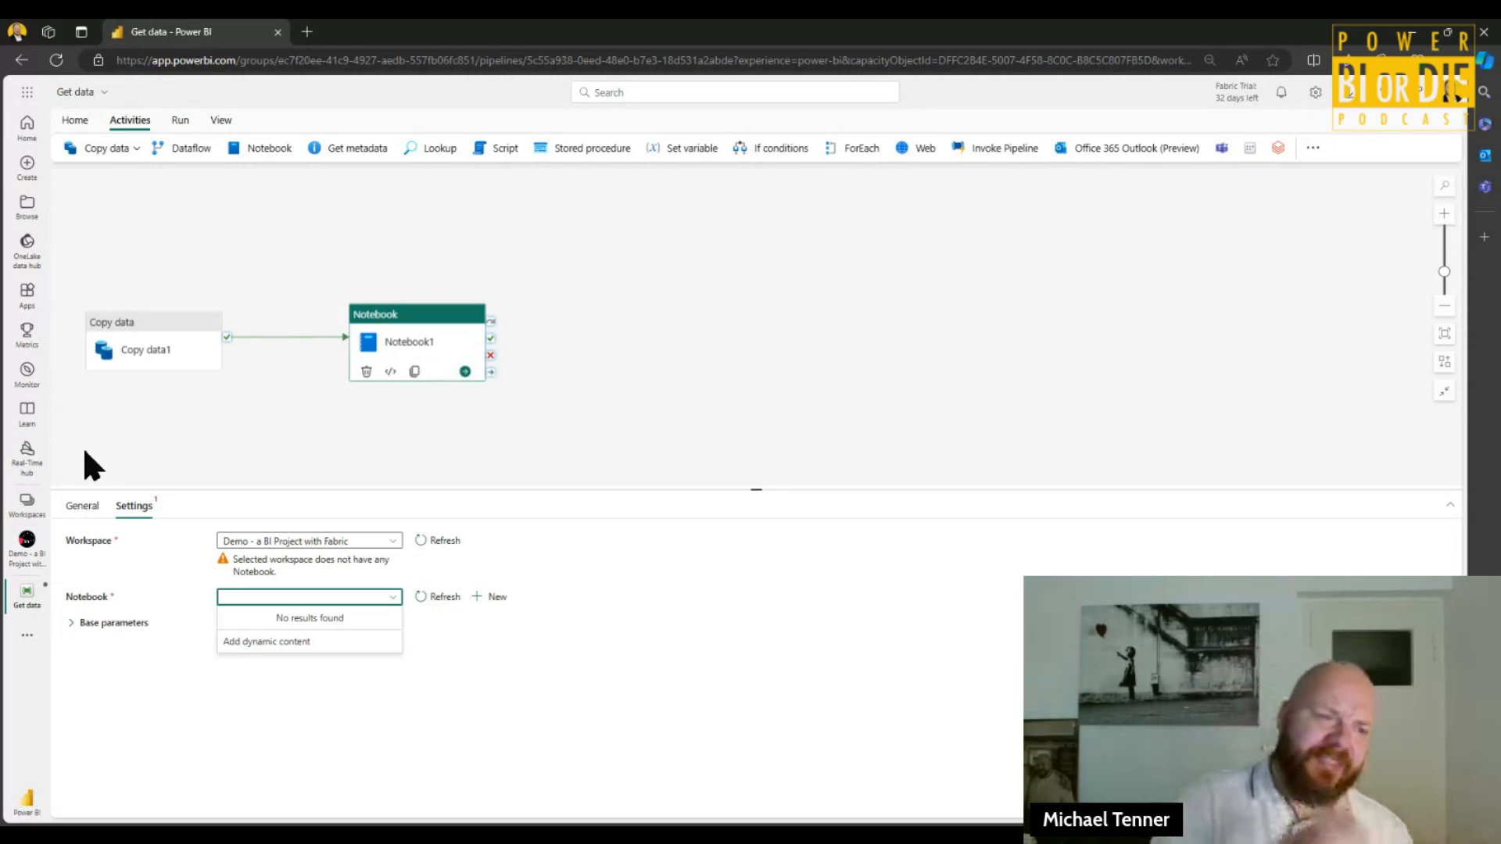
left_click(26, 548)
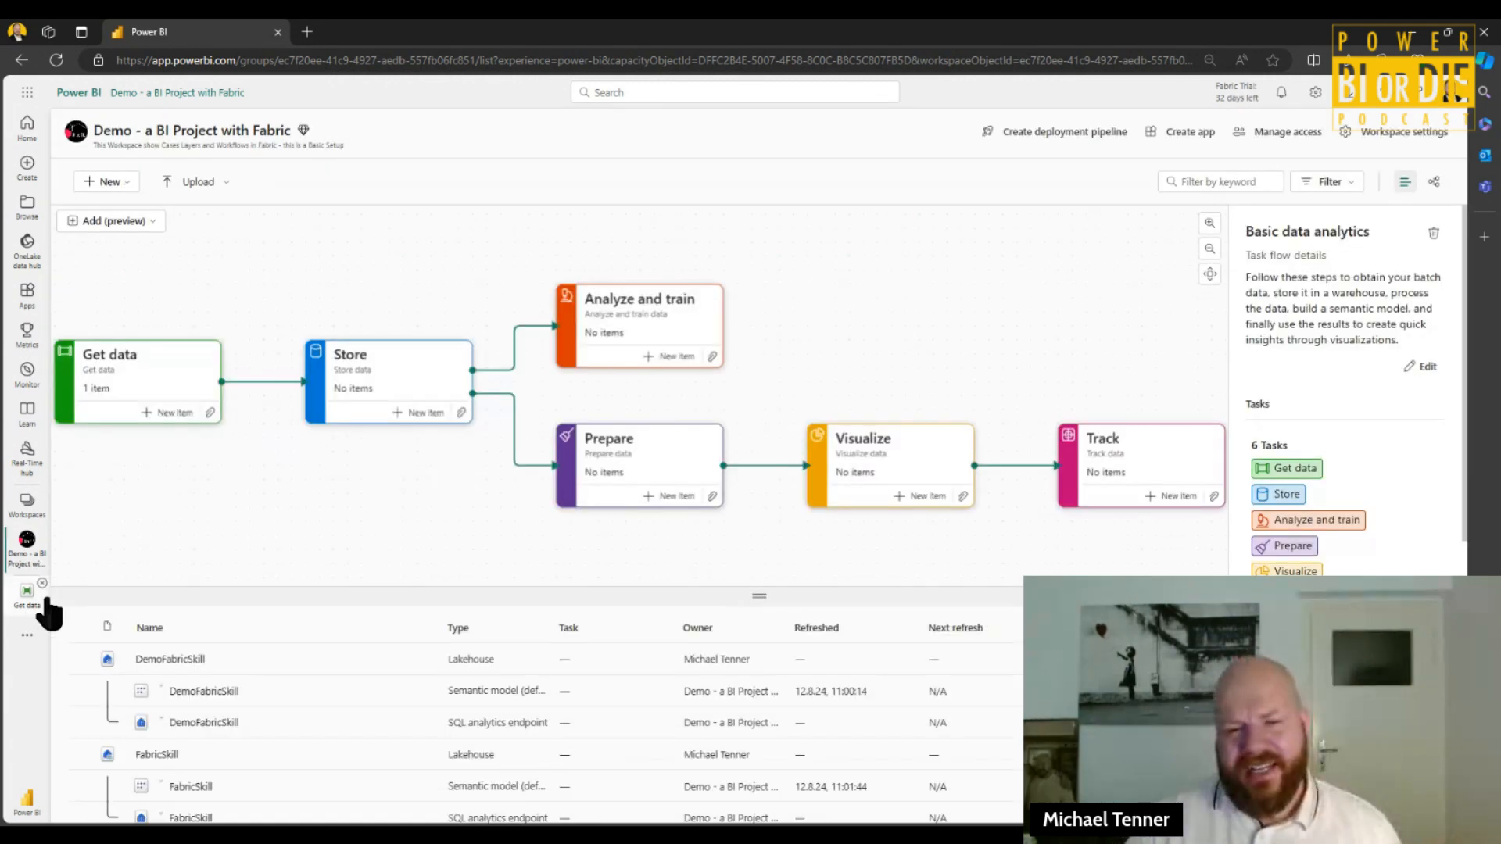
- Create a Dataflow Gen2 item for the Get data task and dismiss the error dialog in its editor
left_click(153, 369)
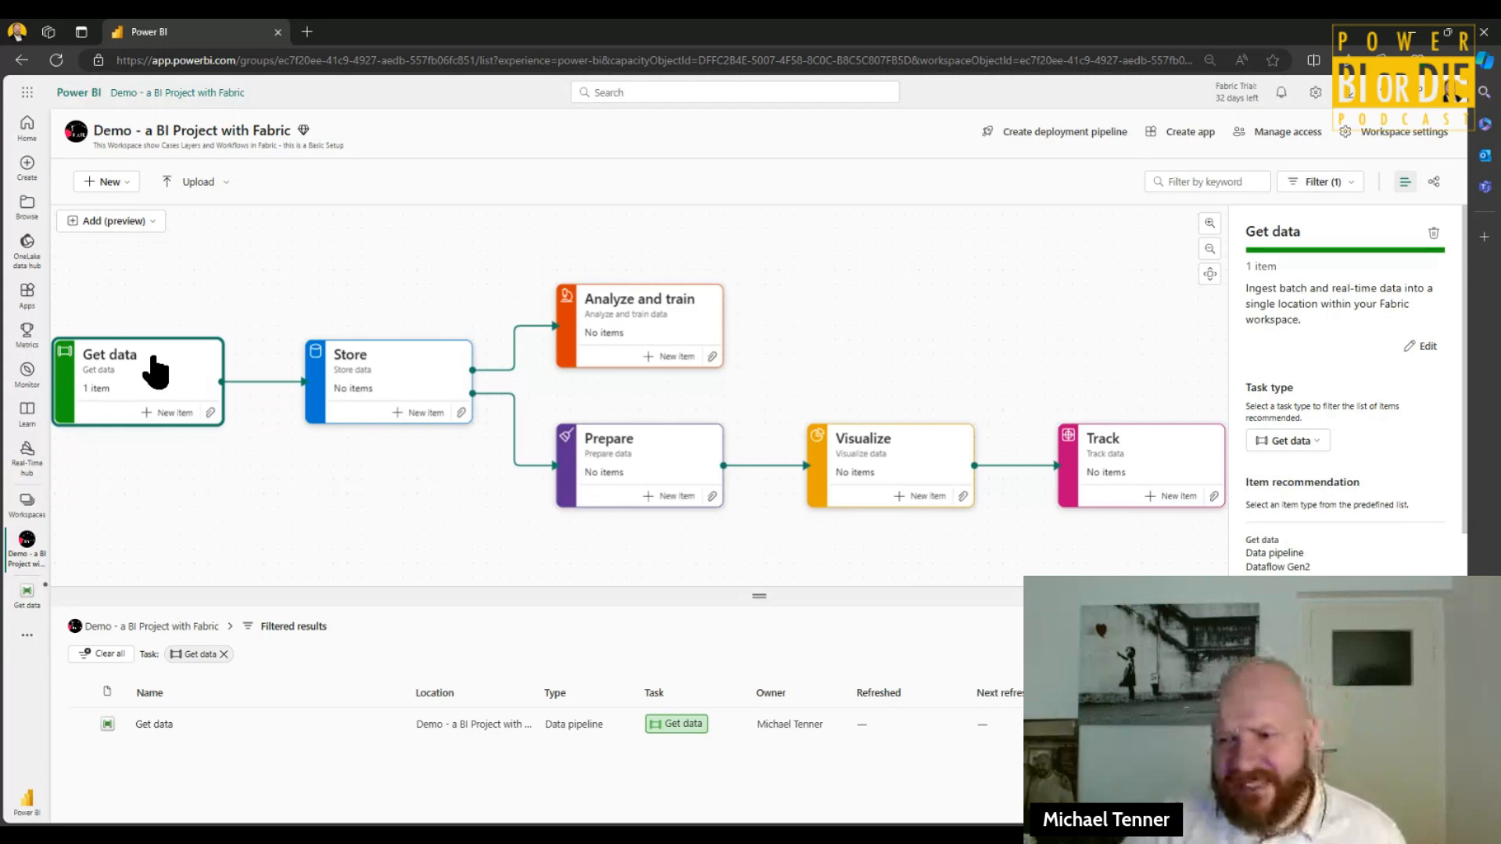
left_click(167, 412)
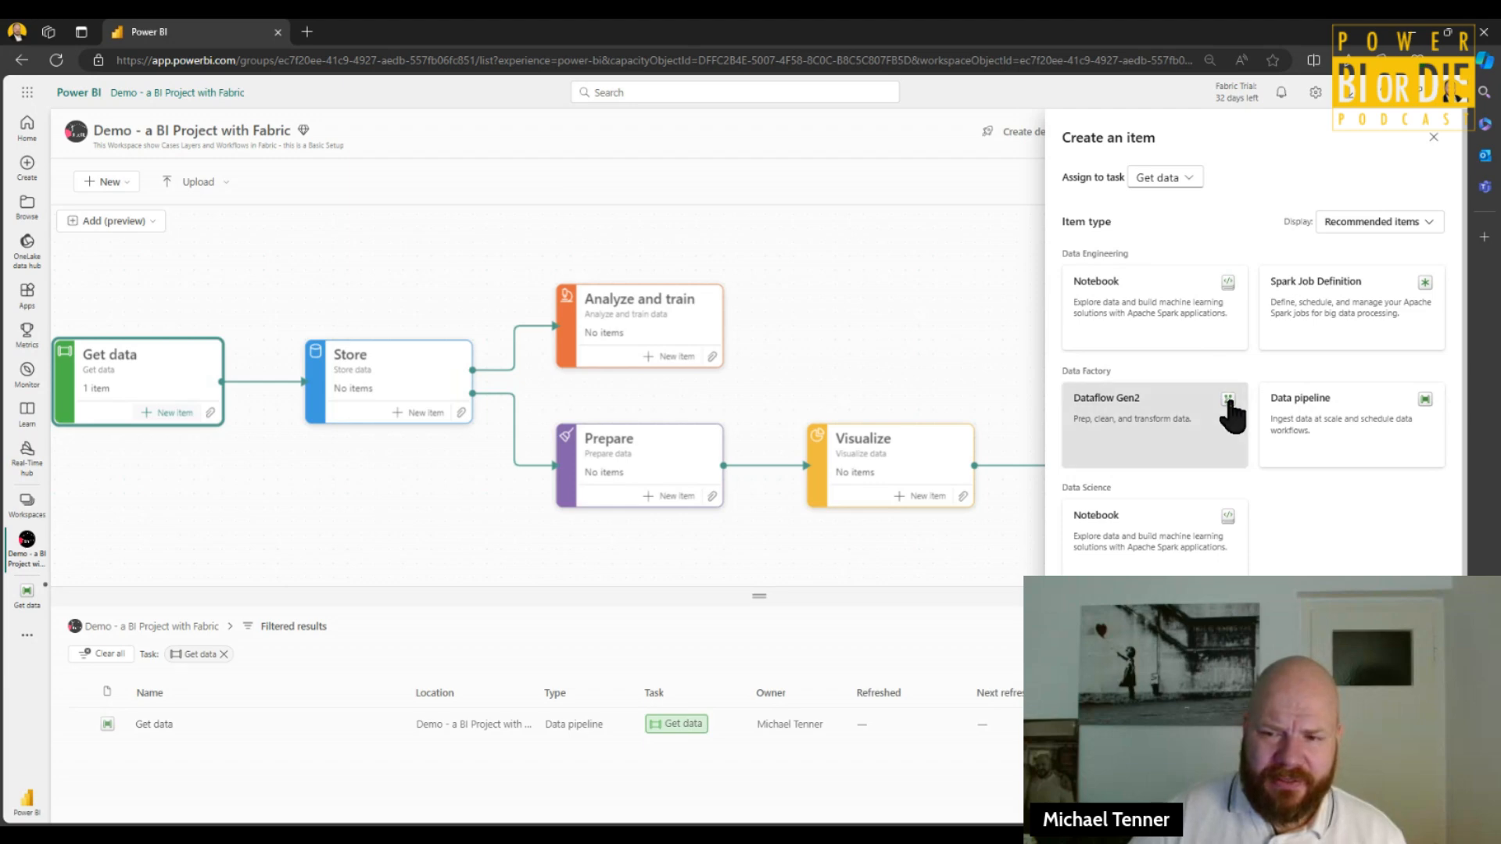
scroll(1290, 504, "down", 2)
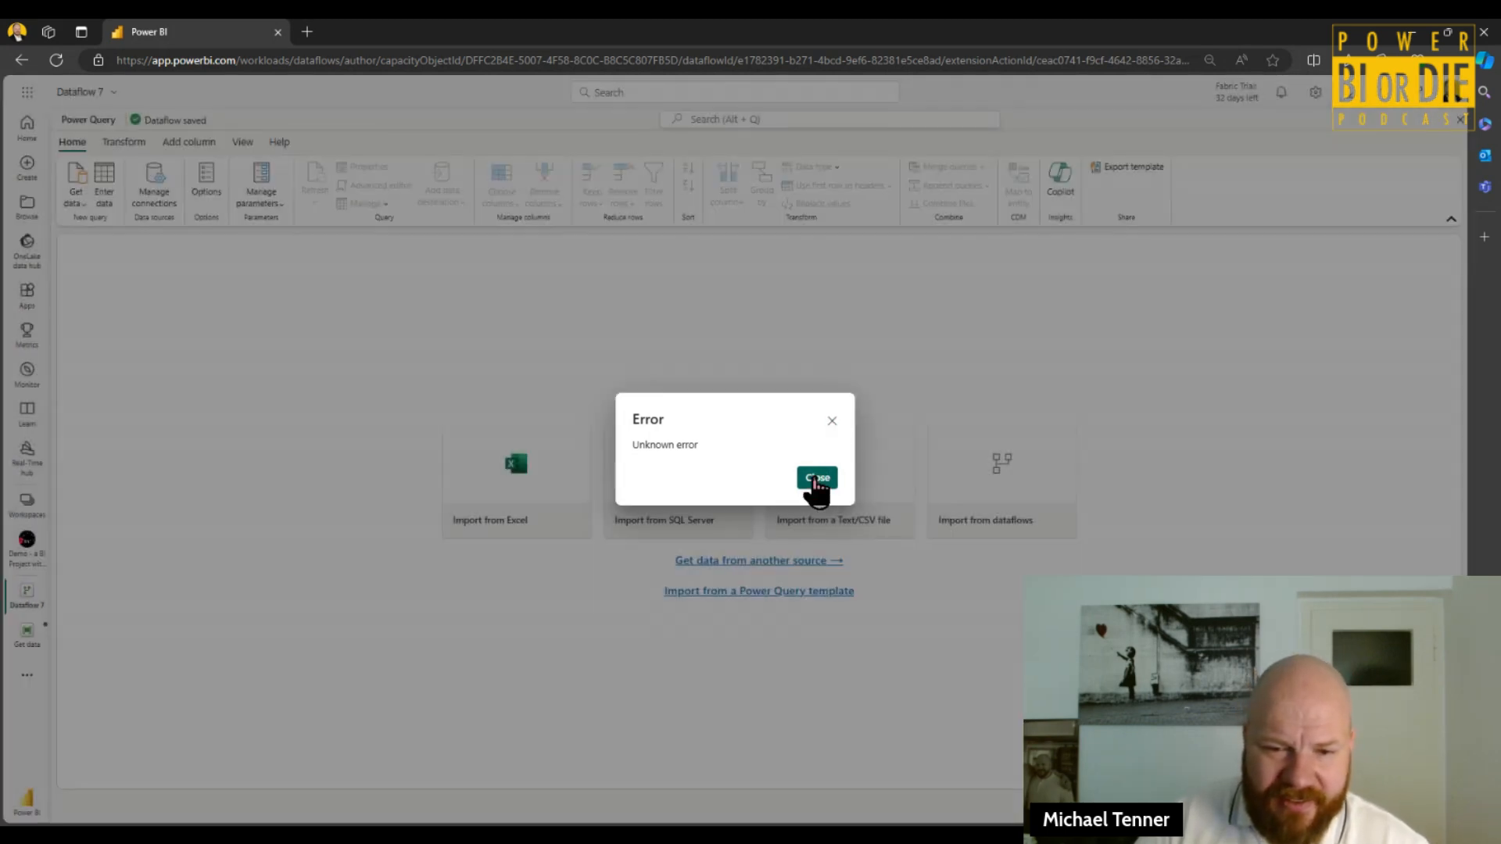
left_click(815, 478)
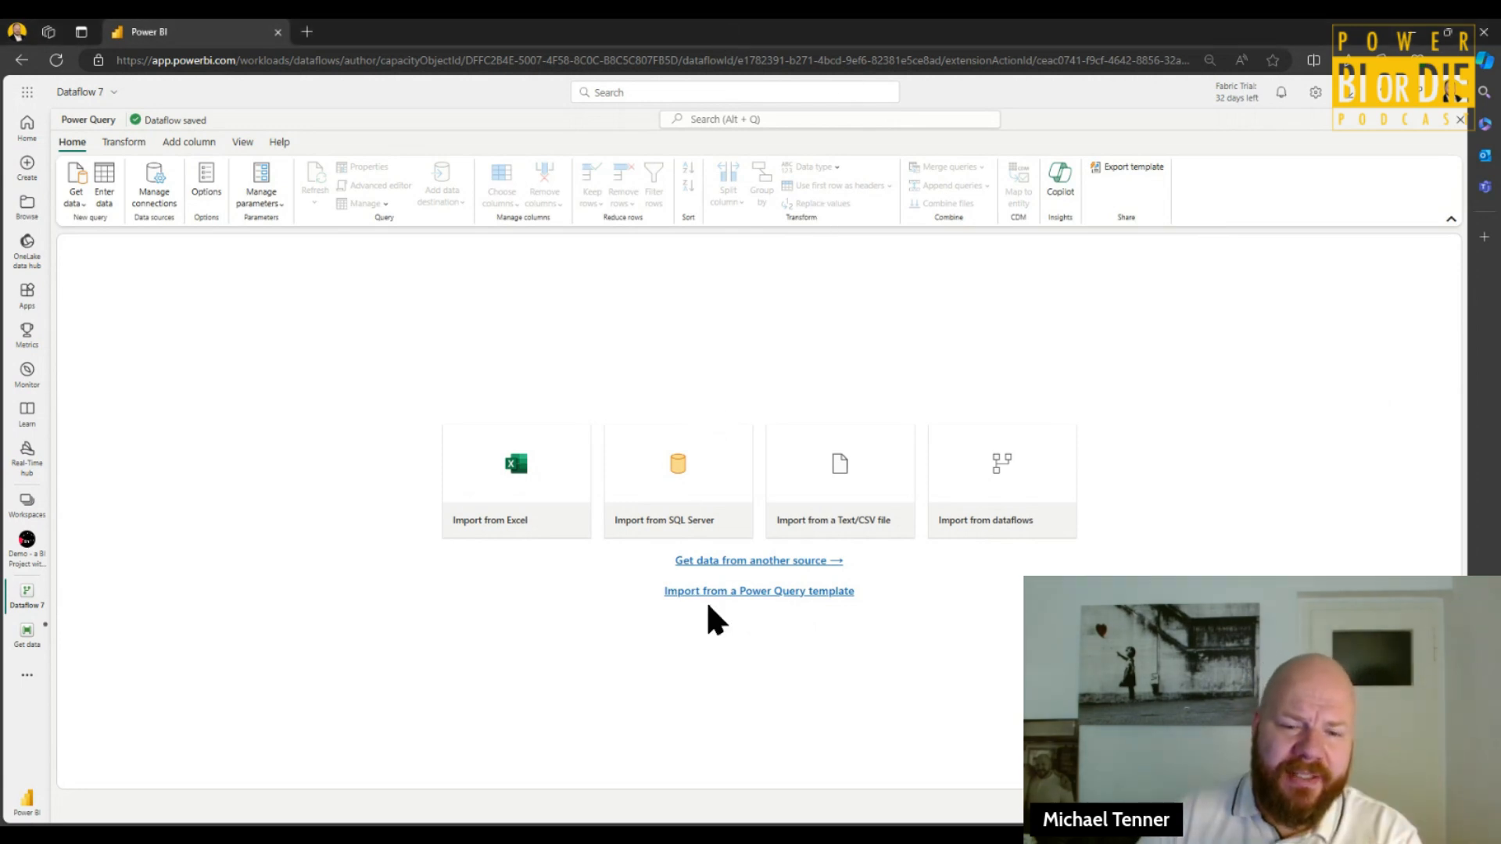
- Look through the dataflow's full list of data source connectors and its Azure category, and close the source selection
left_click(702, 560)
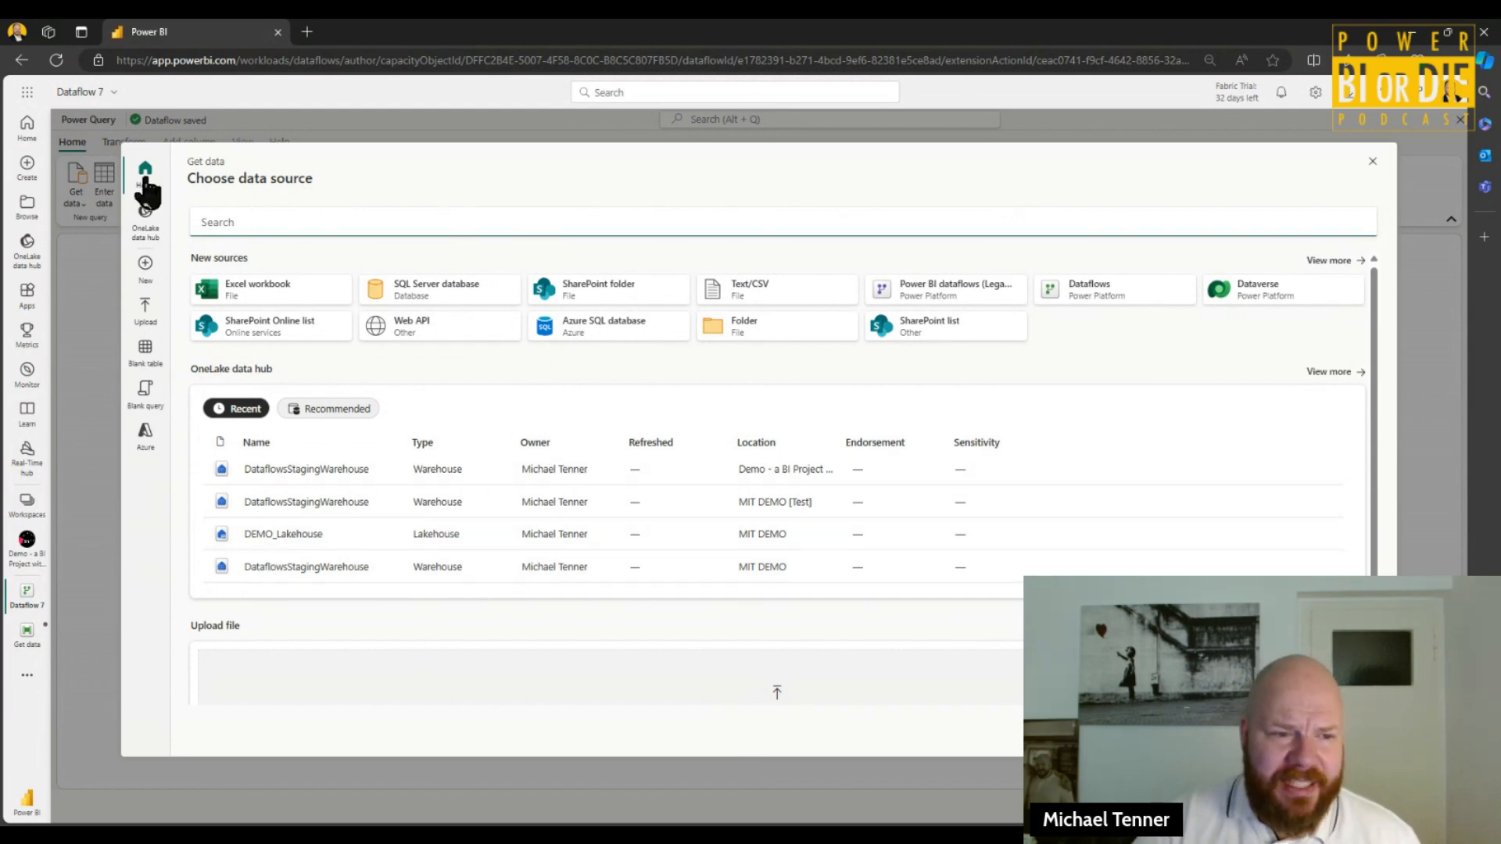
left_click(1346, 262)
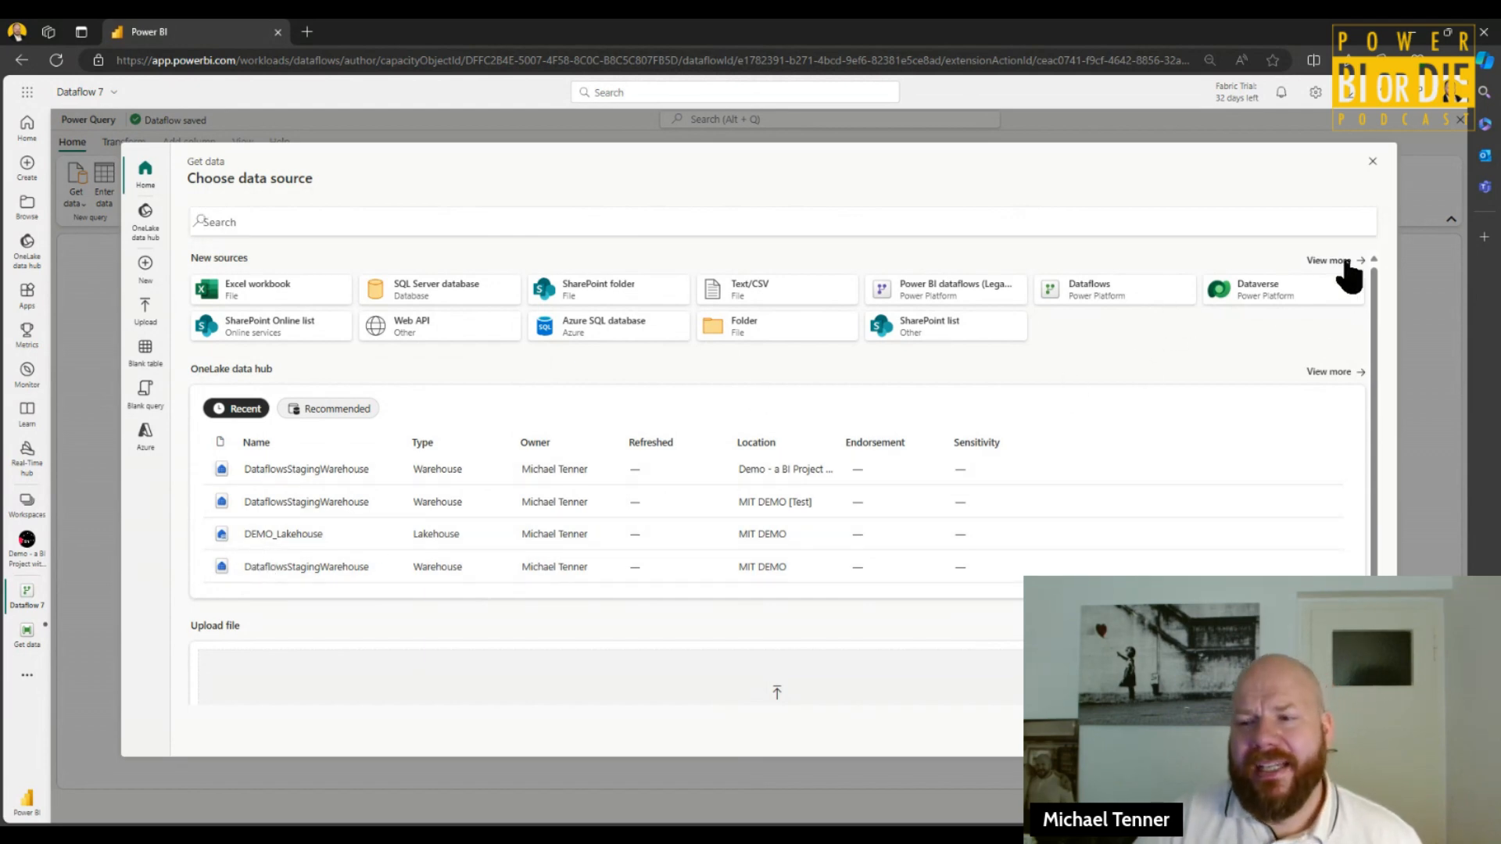
scroll(573, 540, "down", 3)
scroll(573, 552, "up", 5)
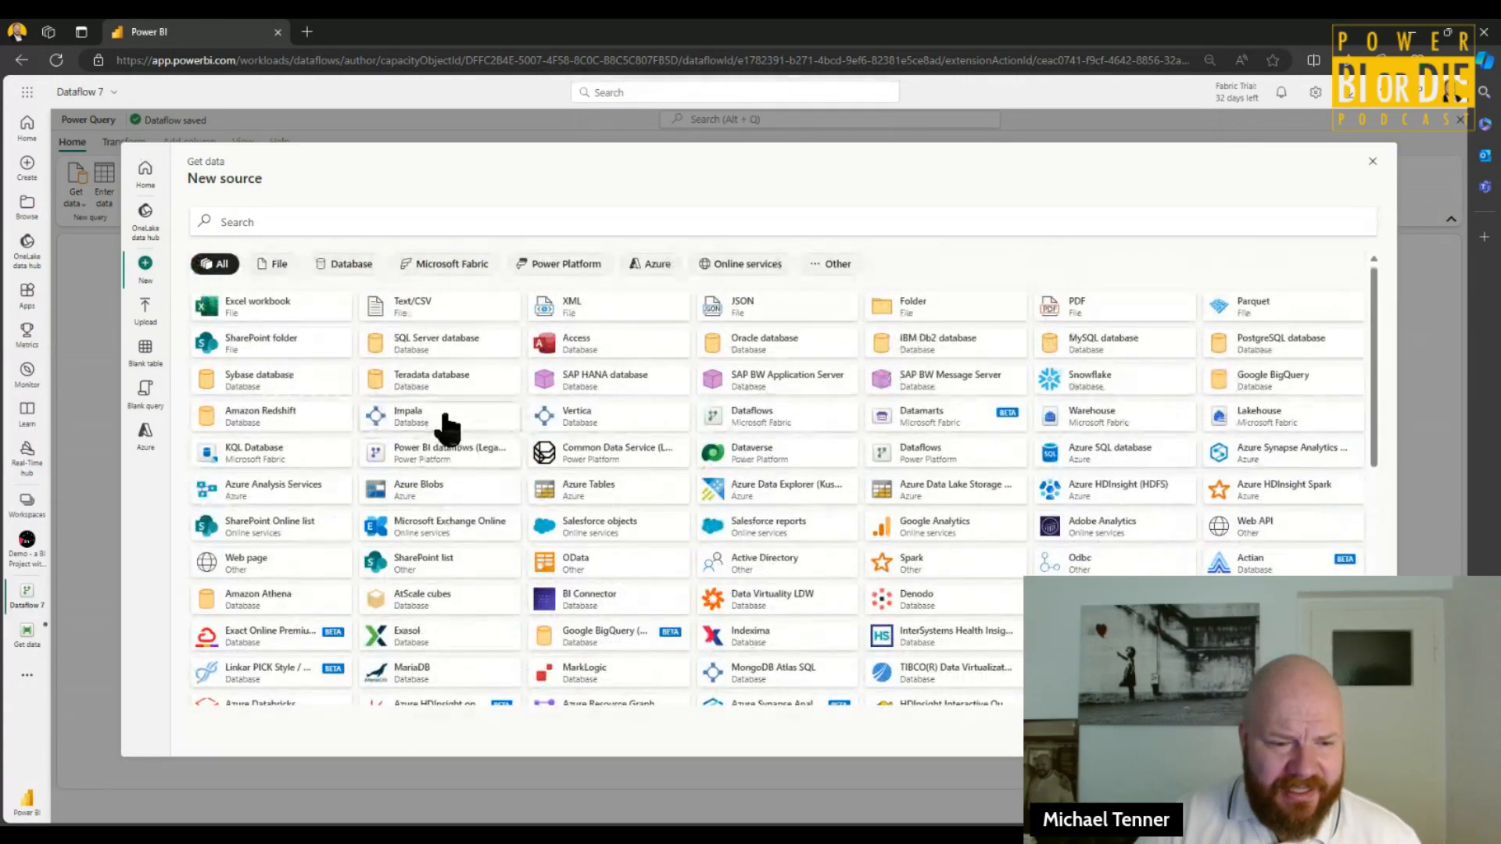
scroll(445, 426, "down", 5)
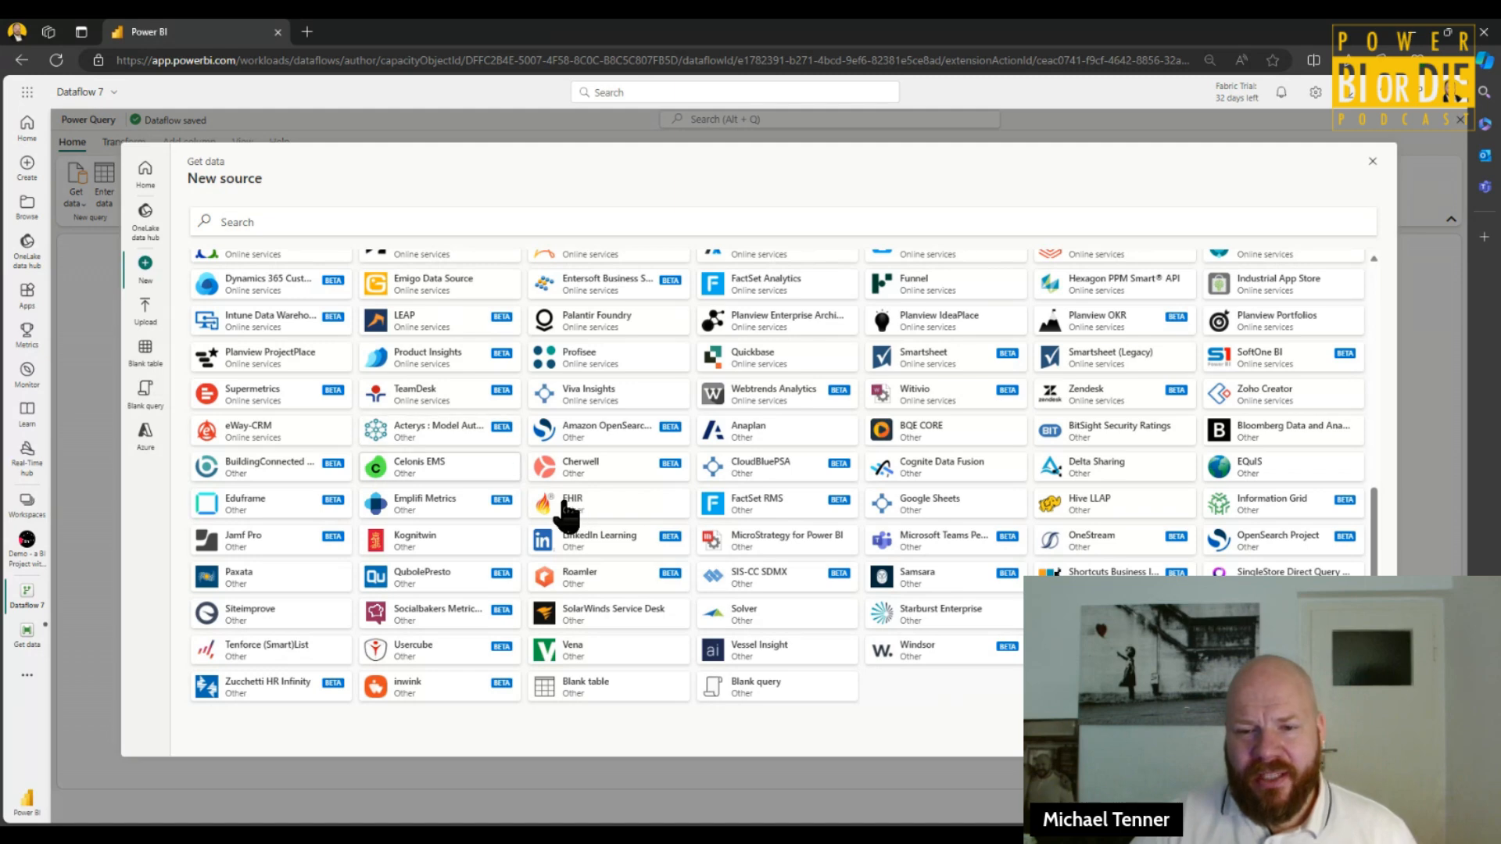
scroll(570, 501, "up", 3)
scroll(568, 496, "up", 3)
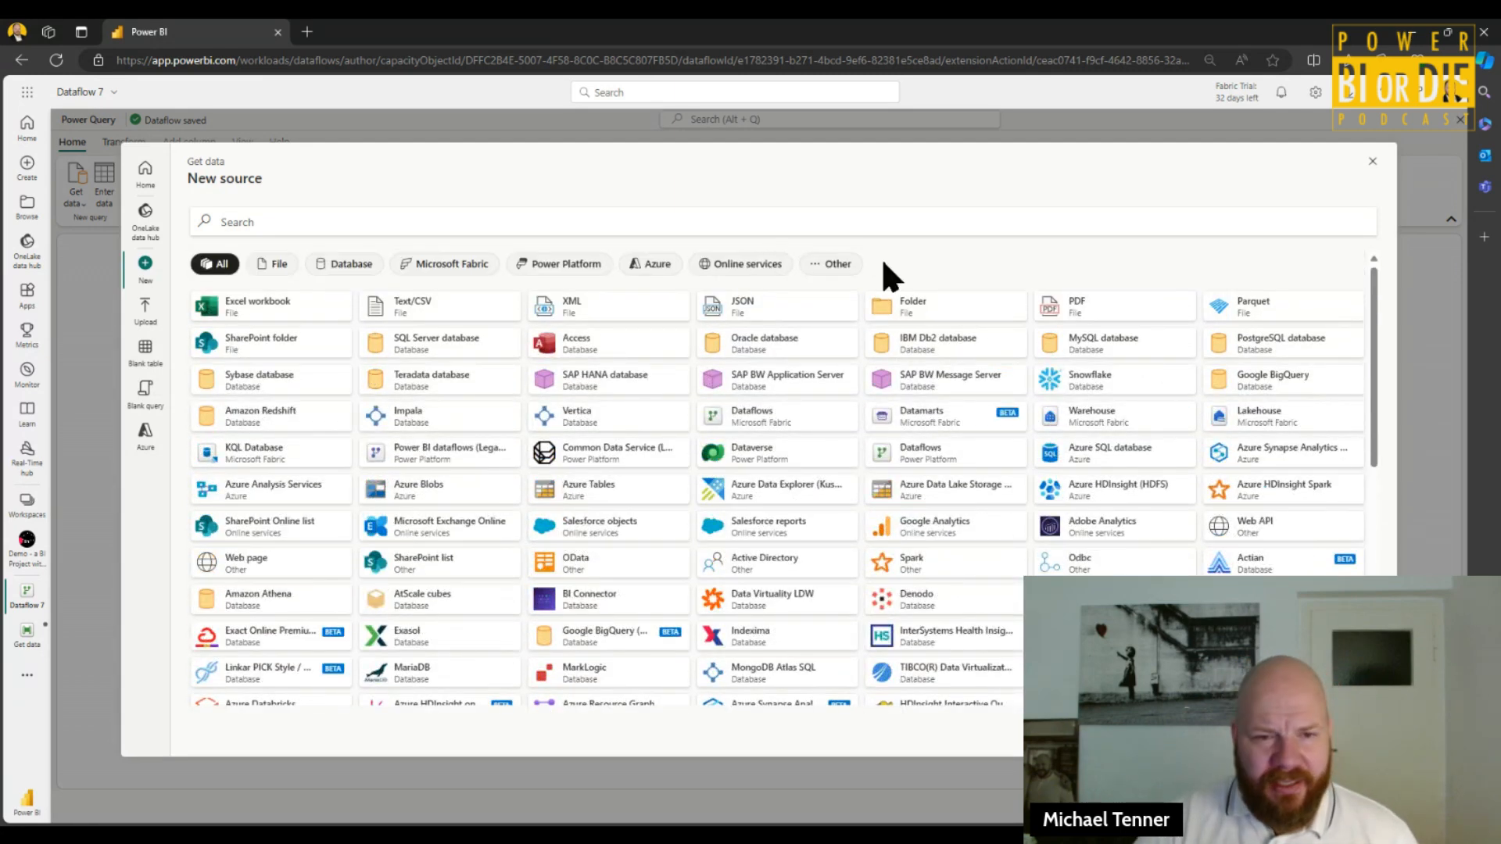
left_click(654, 266)
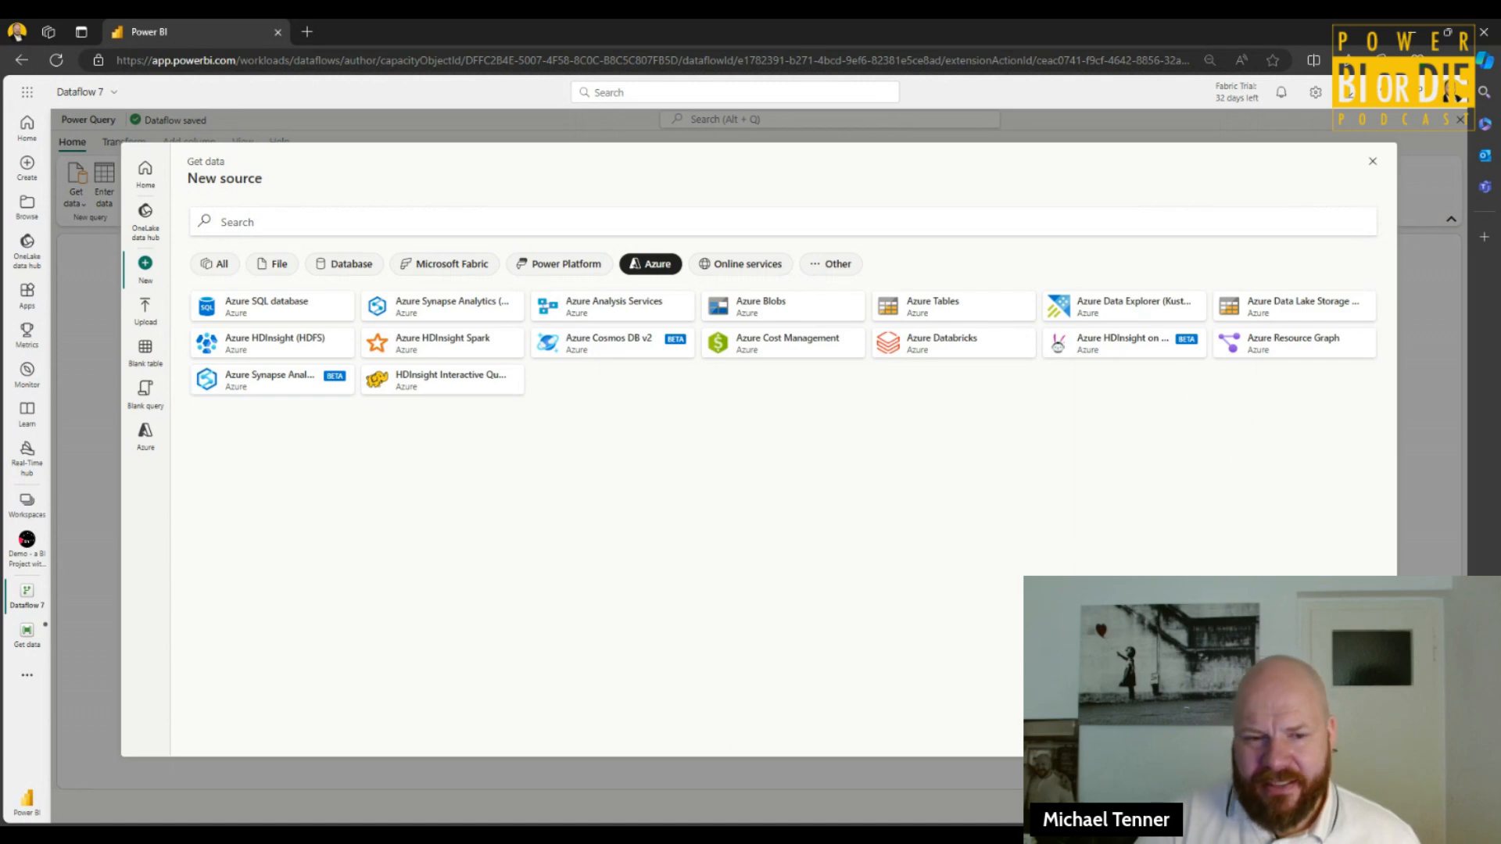
key("Escape")
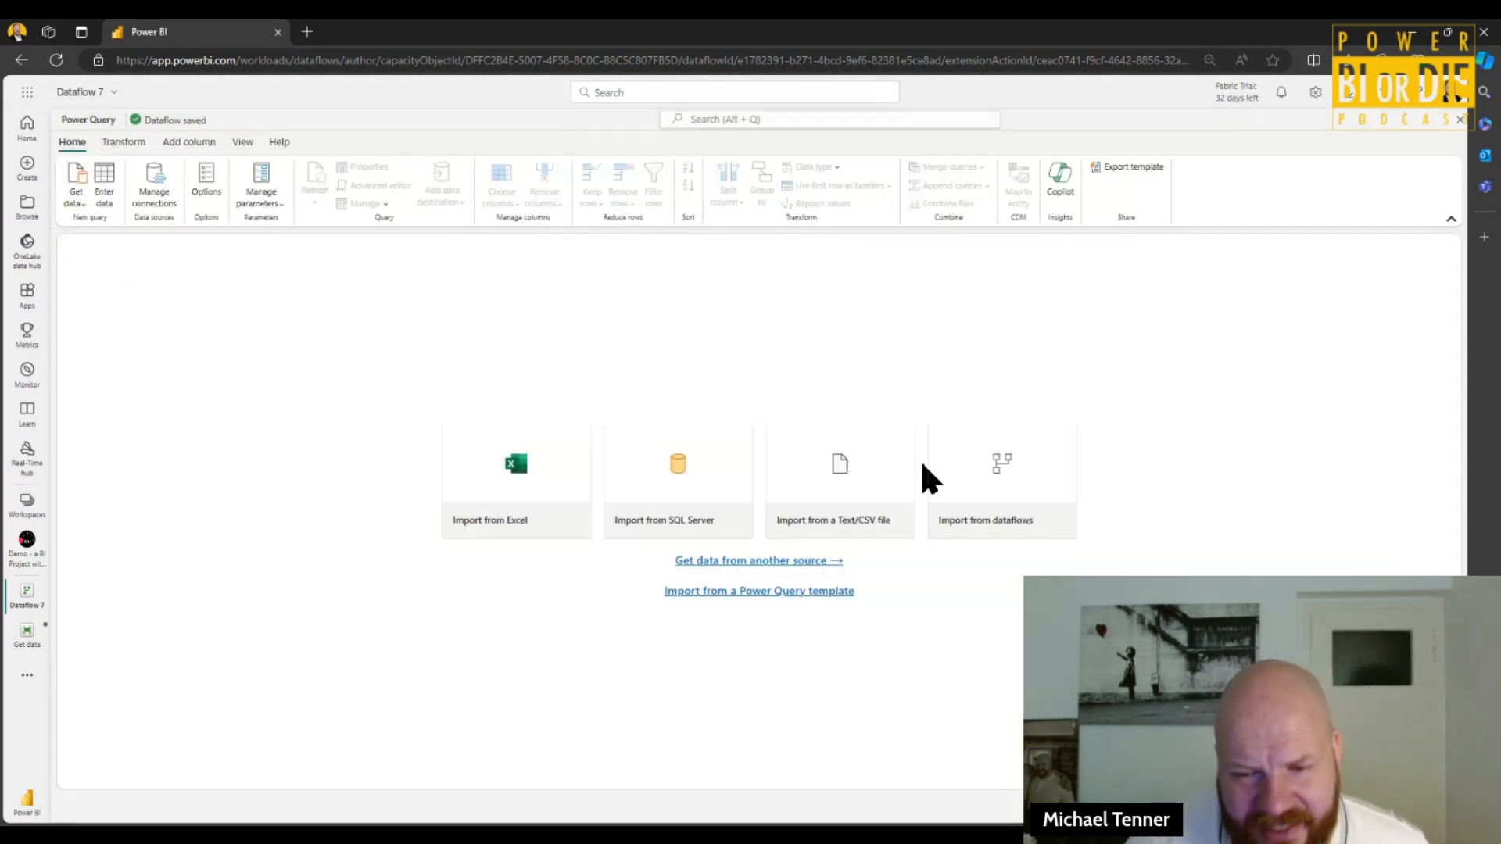
- Load the Source_Shootings__3_ table from DEMO_Lakehouse into the dataflow
left_click(738, 561)
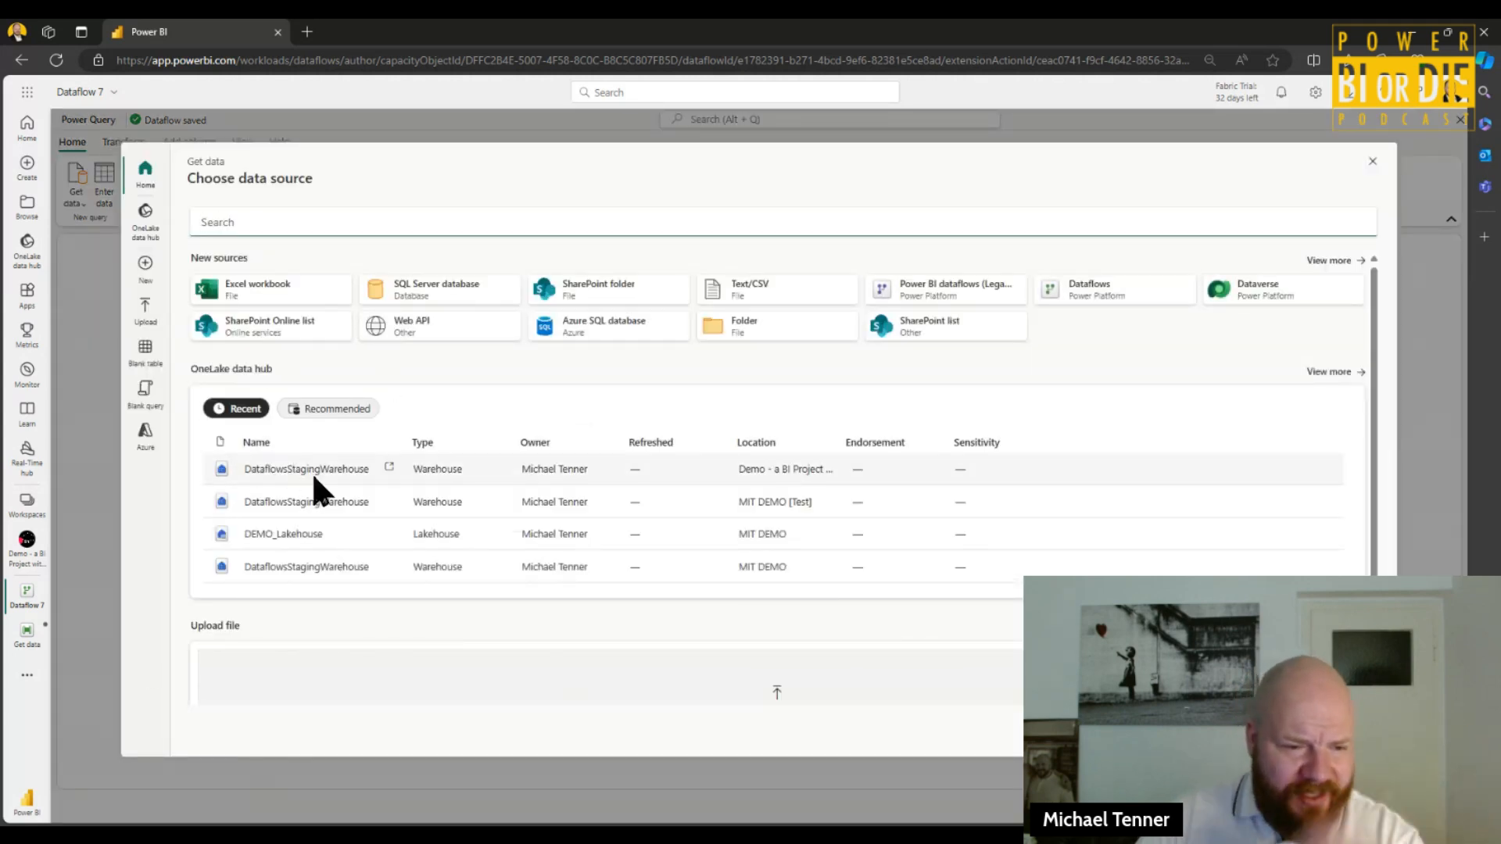
left_click(287, 530)
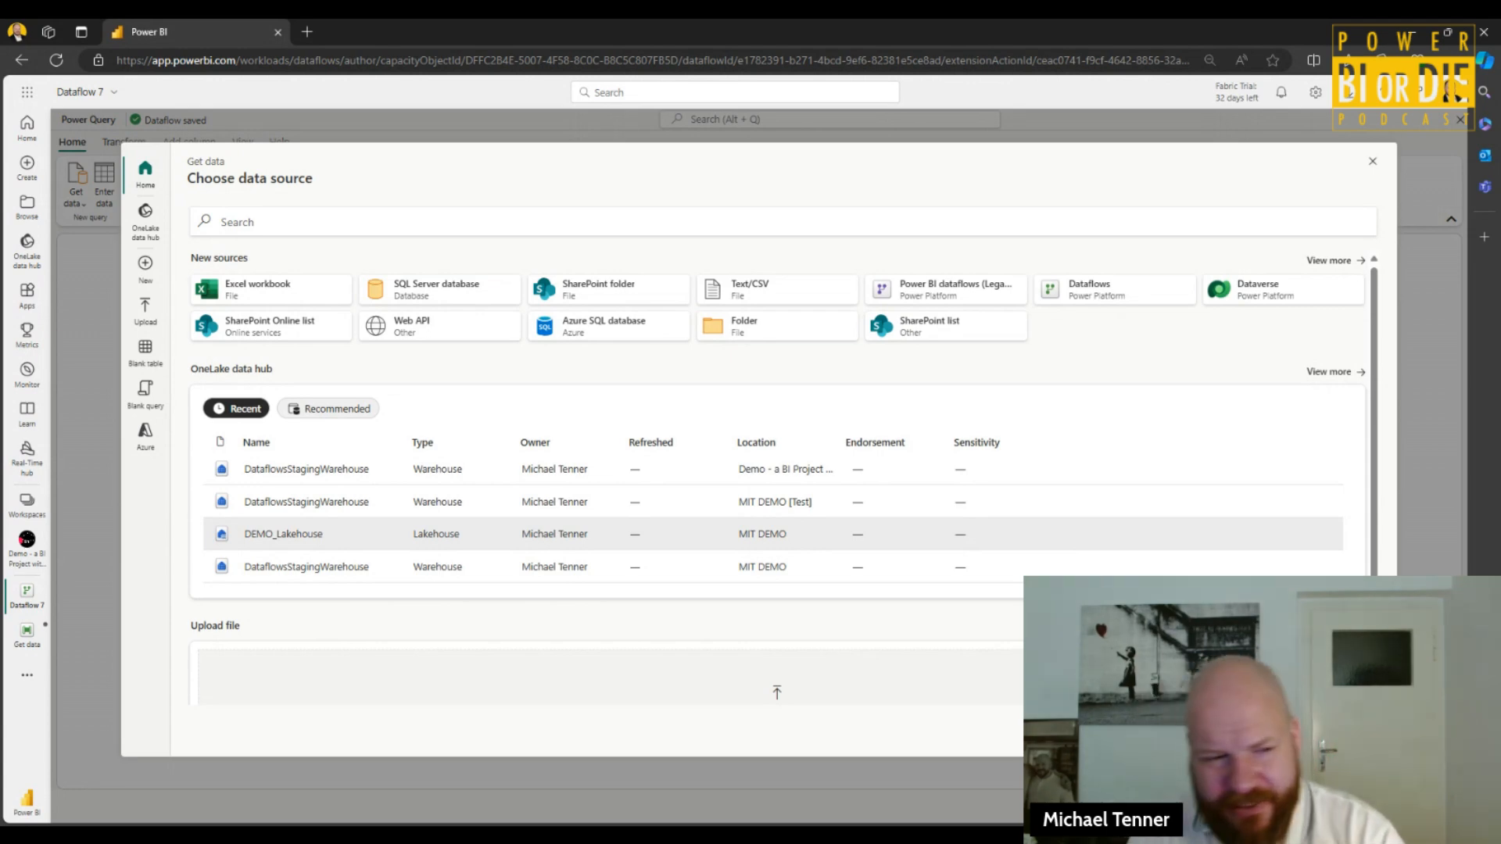
left_click(283, 534)
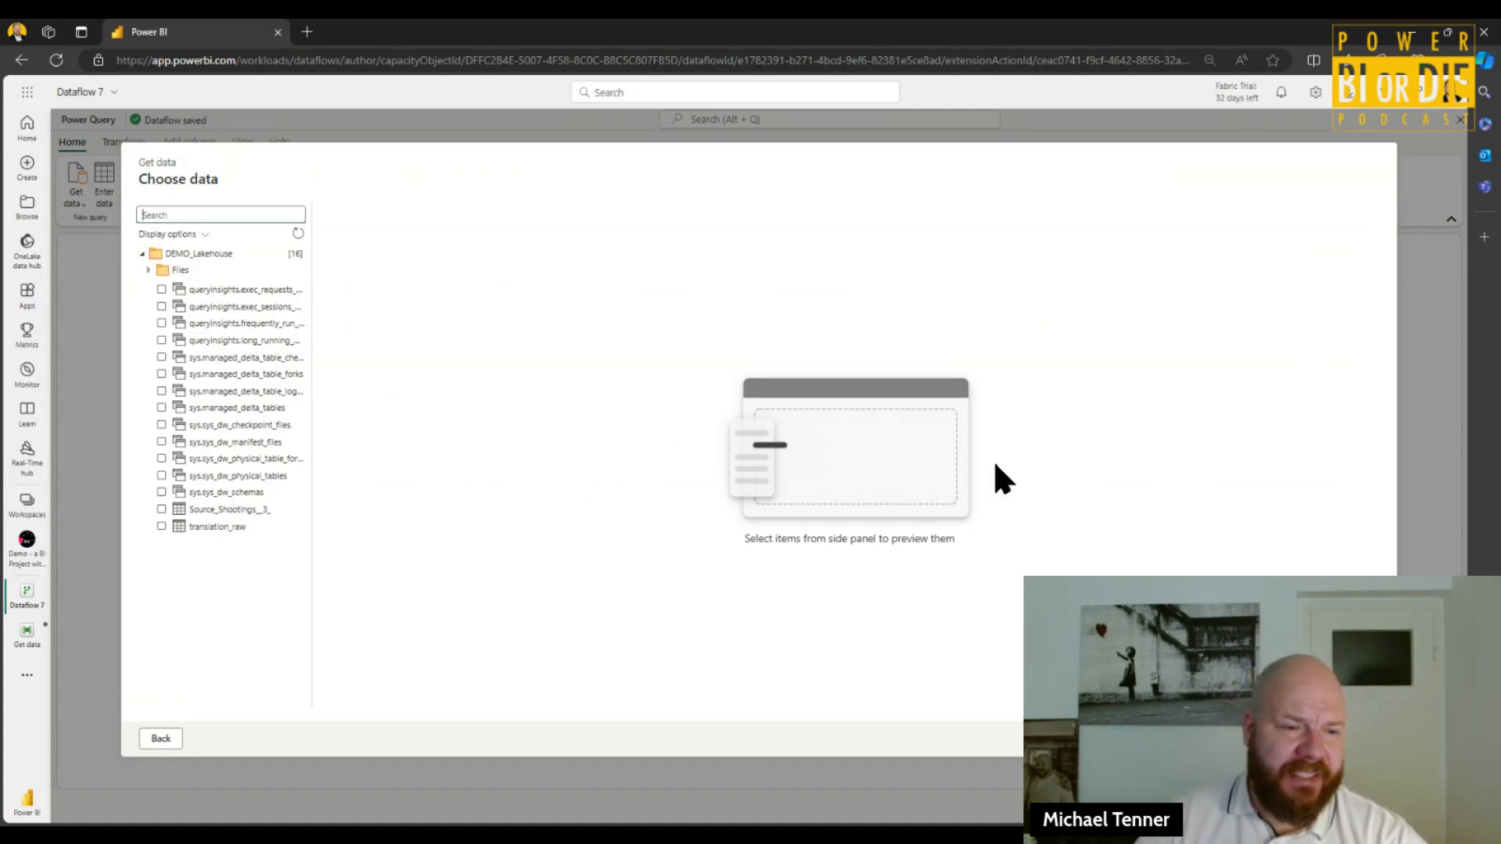
left_click(185, 512)
left_click(161, 509)
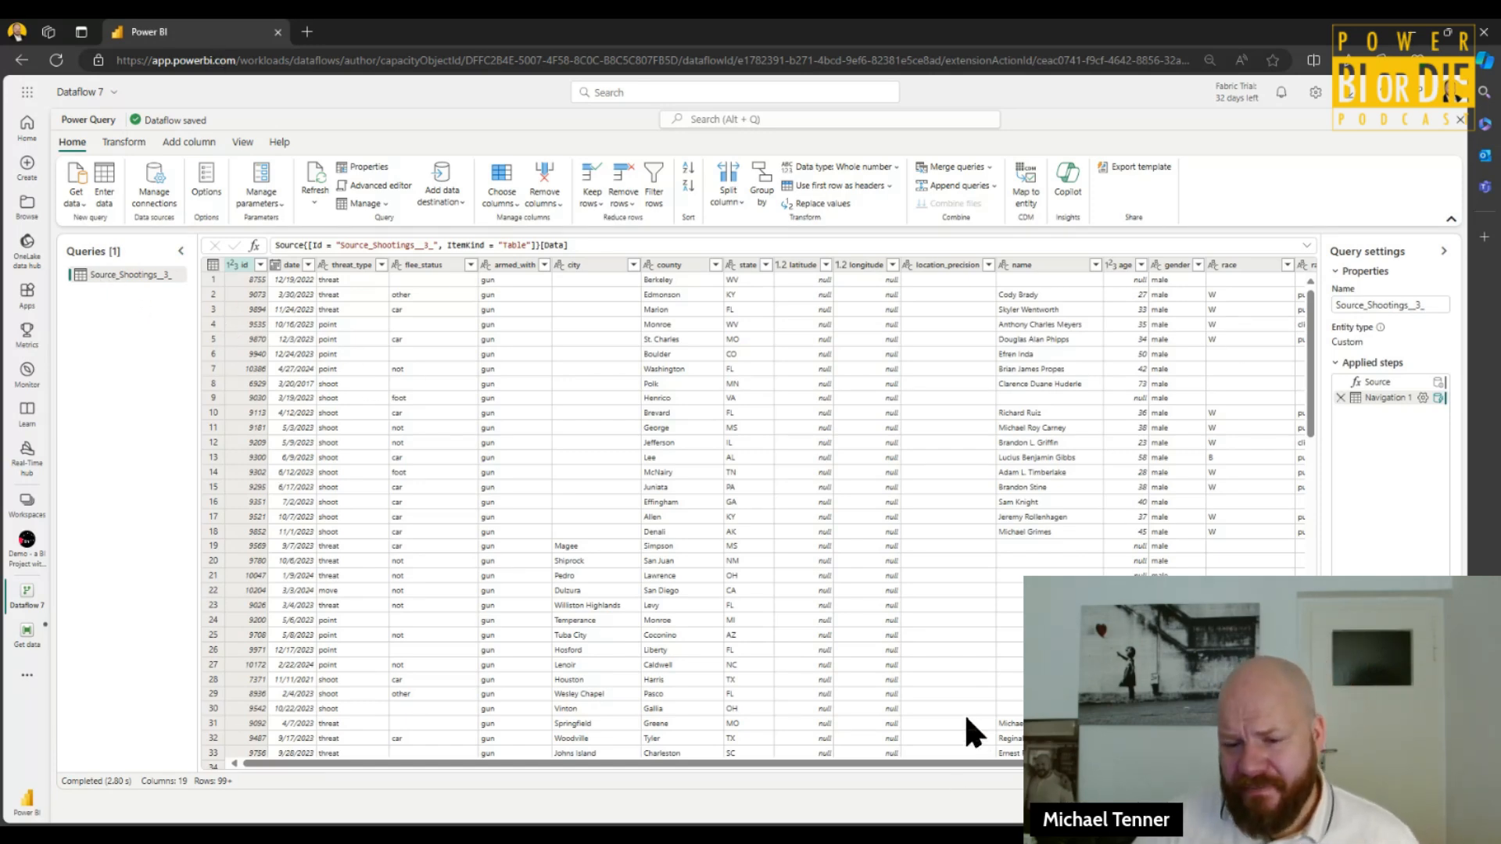
- Keep only the date, city, county, state, name, age and gender columns, and view the date column's data type options
left_click_drag(954, 763, 625, 750)
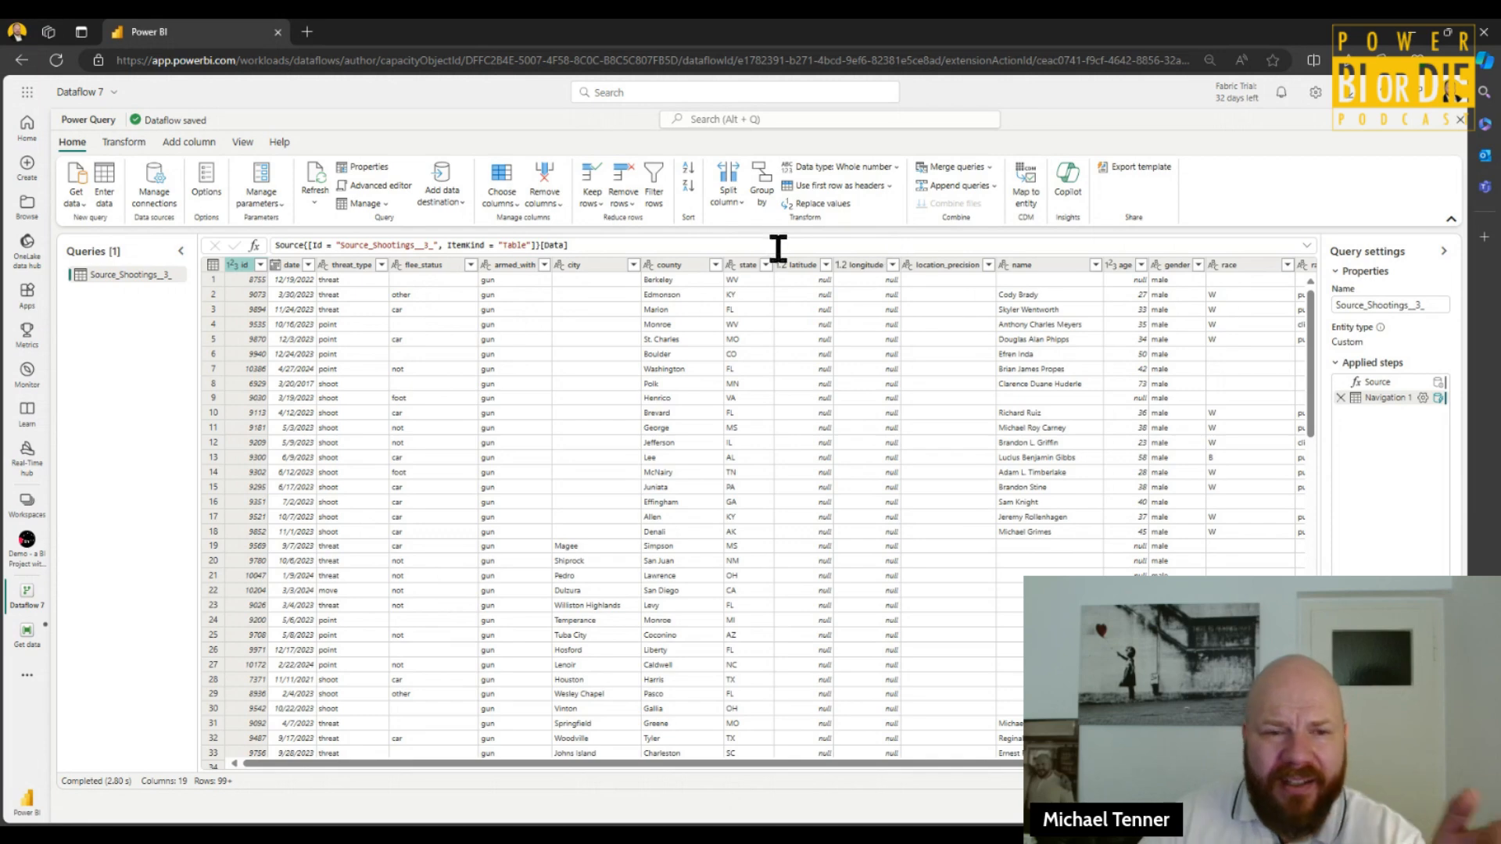
left_click(504, 168)
left_click(697, 344)
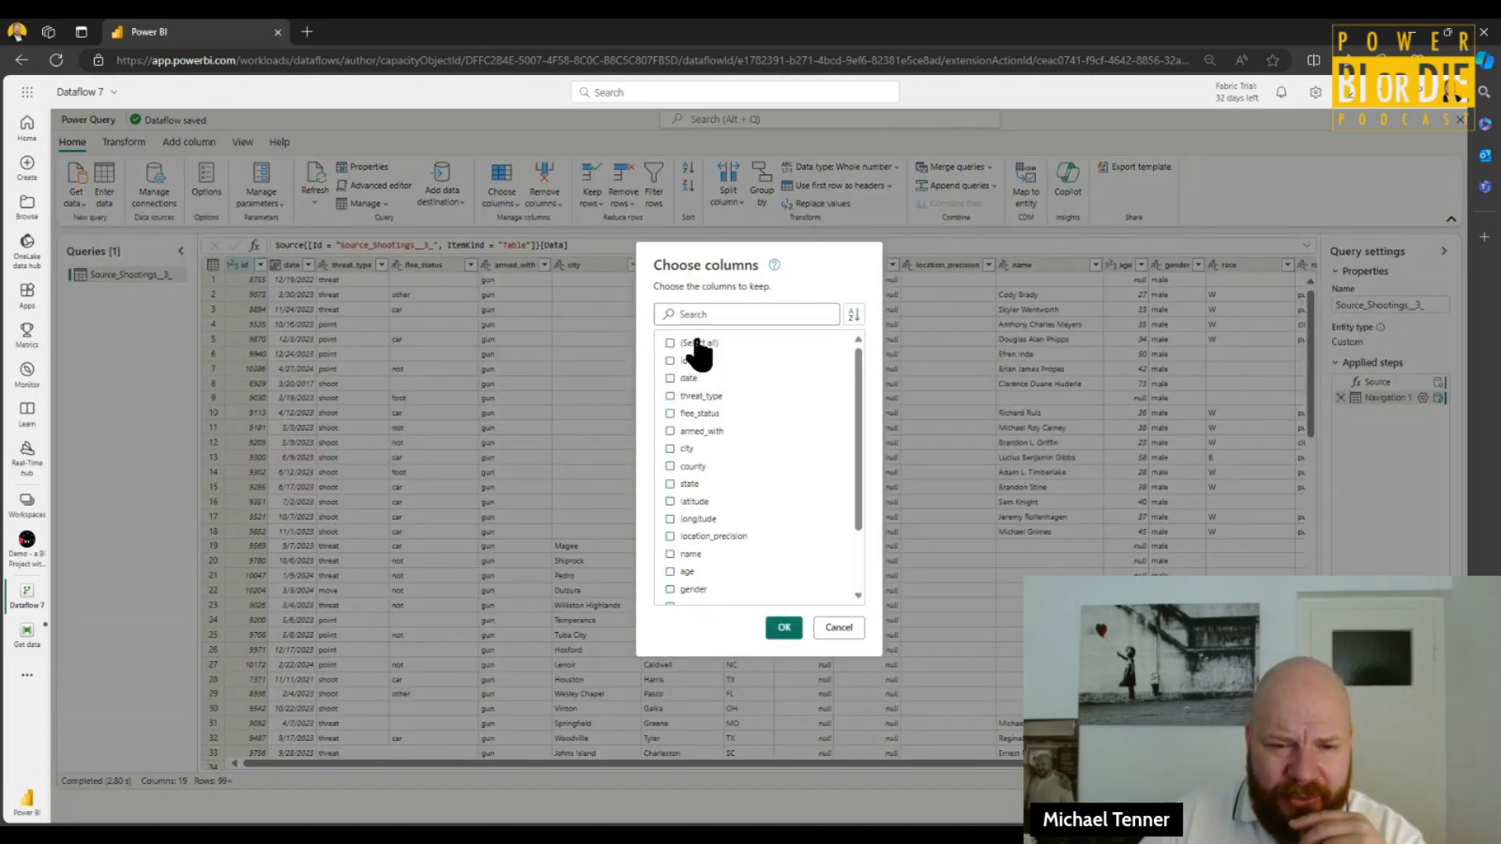
left_click(688, 378)
left_click(685, 448)
left_click(687, 467)
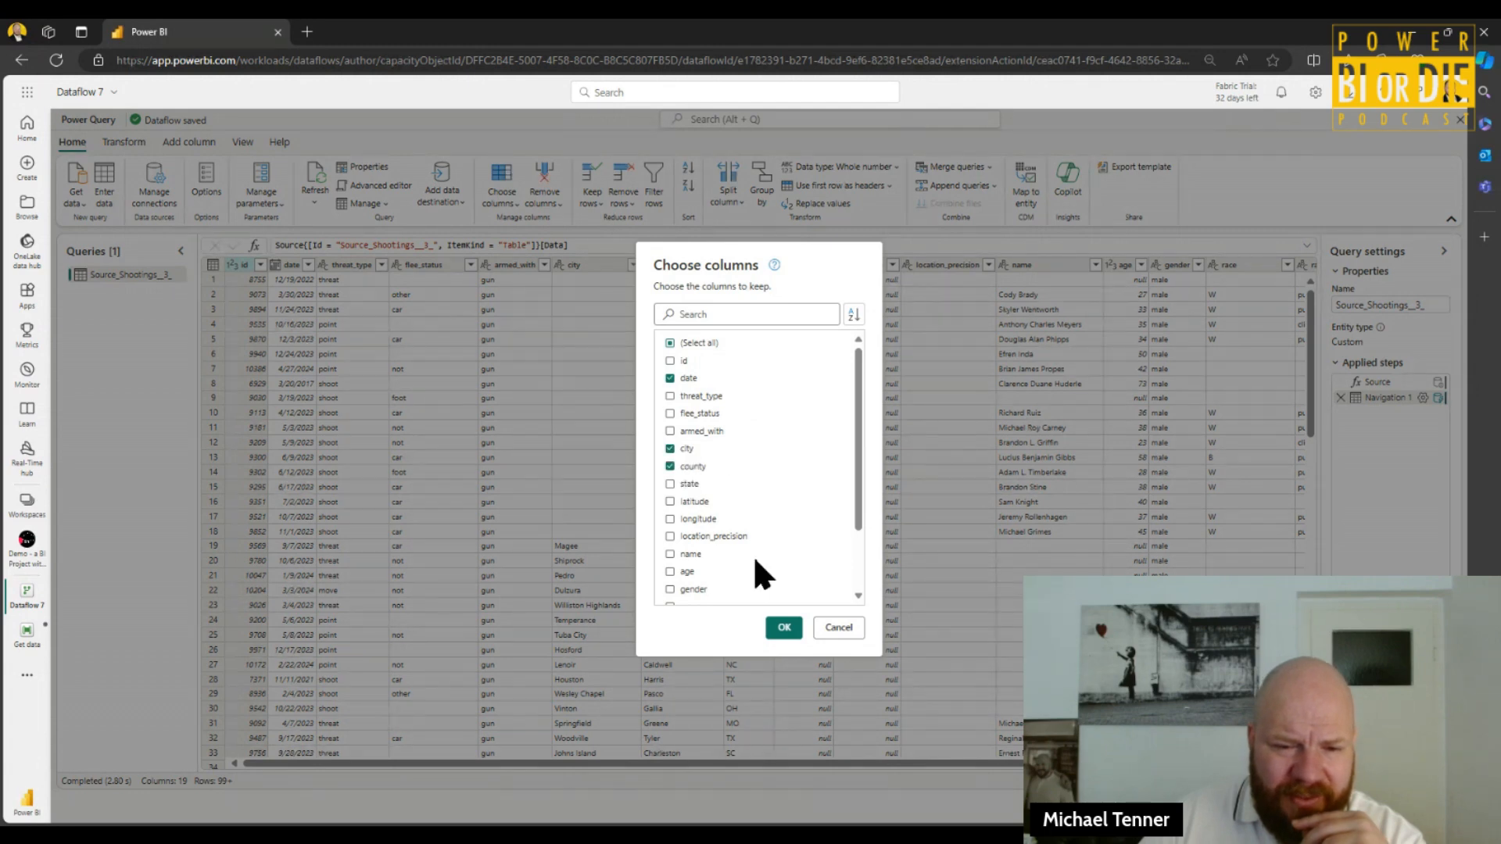
left_click(688, 484)
scroll(776, 512, "down", 1)
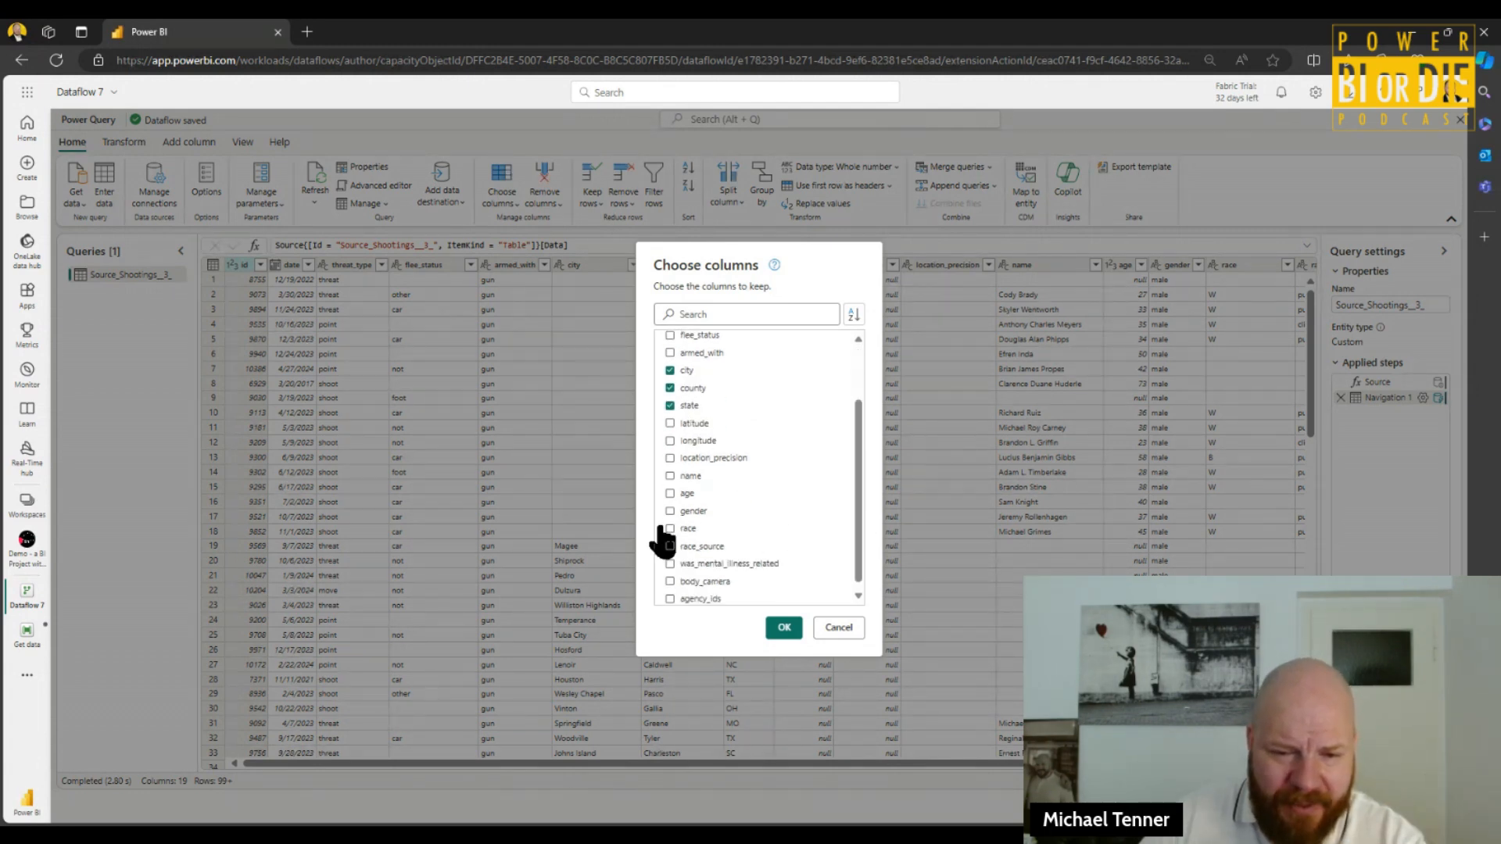
left_click(690, 493)
left_click(693, 476)
left_click(691, 511)
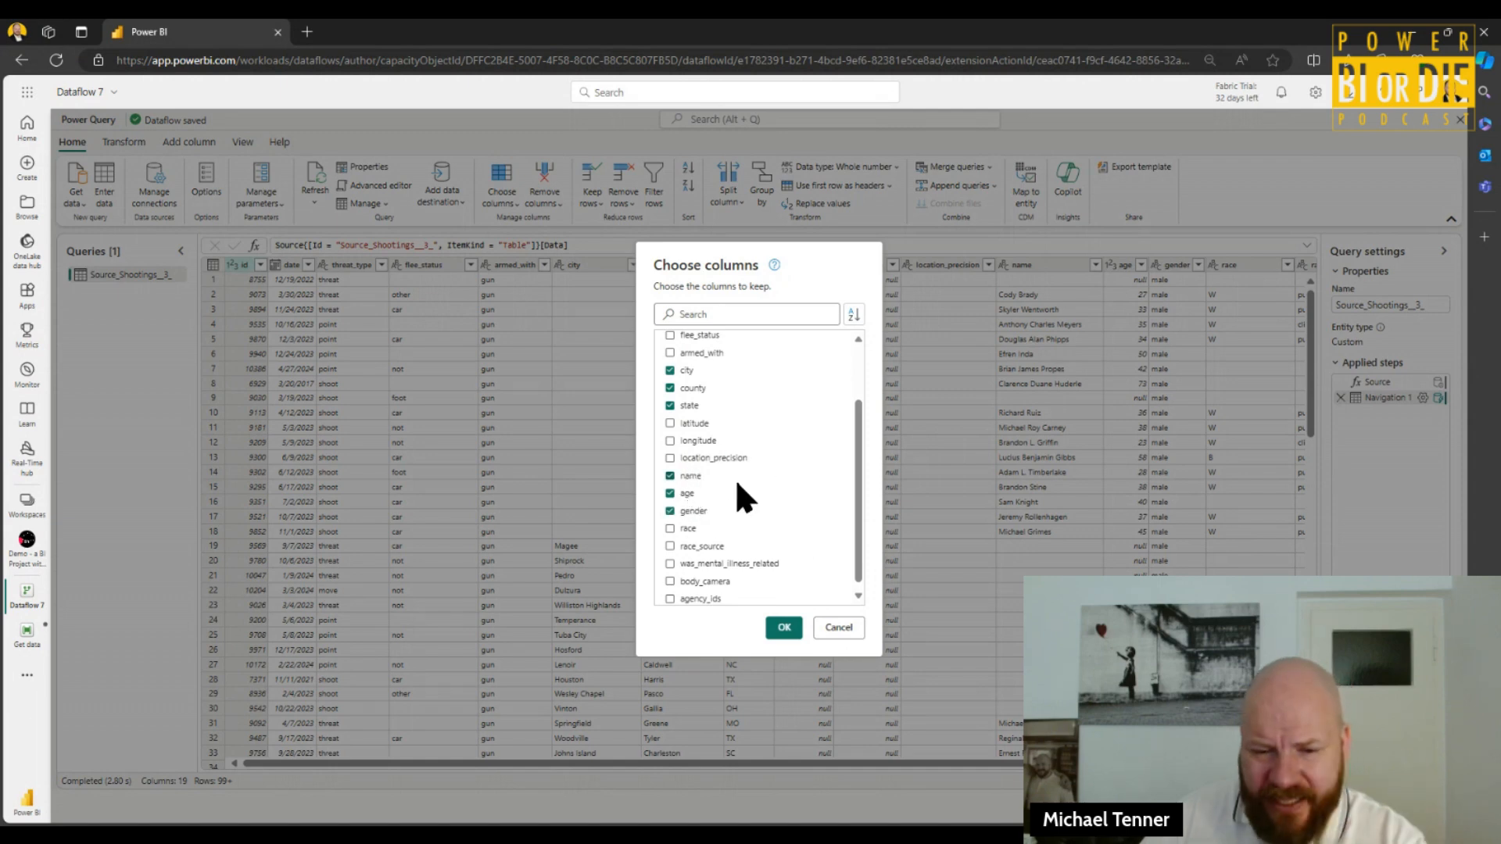
scroll(735, 479, "down", 1)
left_click(784, 630)
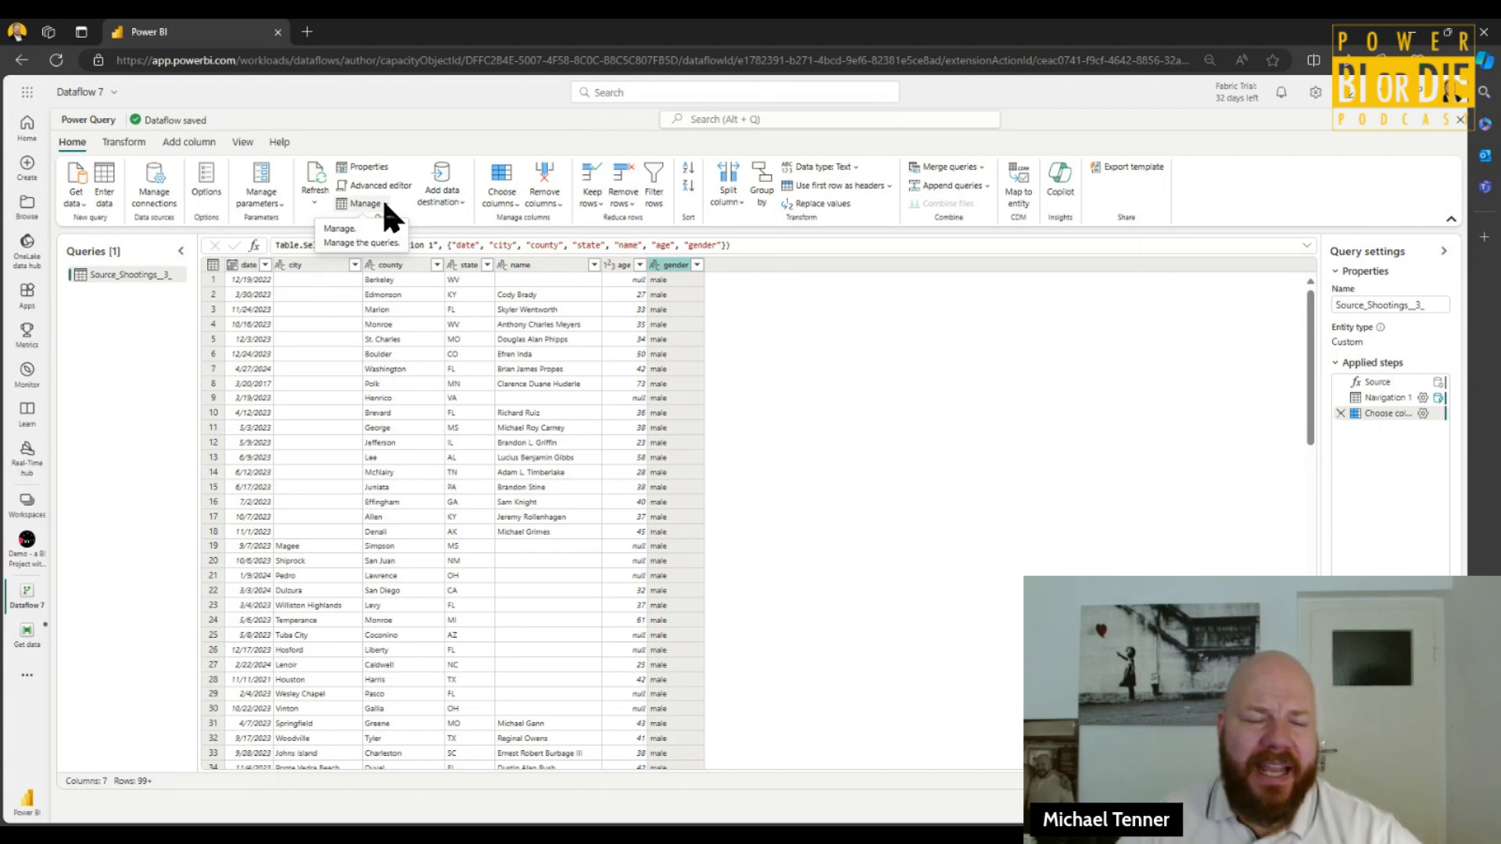
left_click(231, 266)
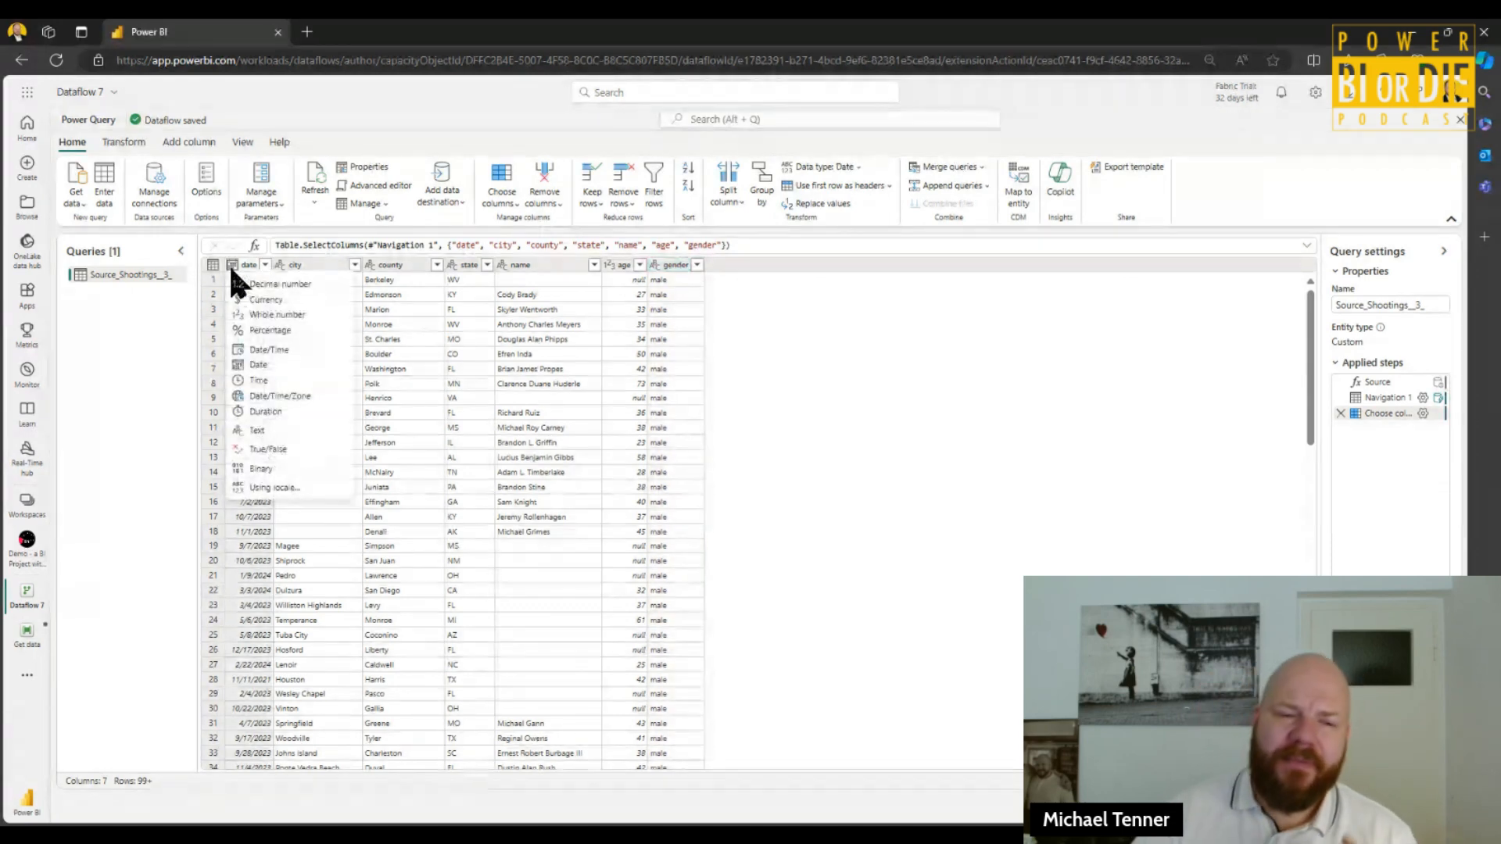
left_click(886, 517)
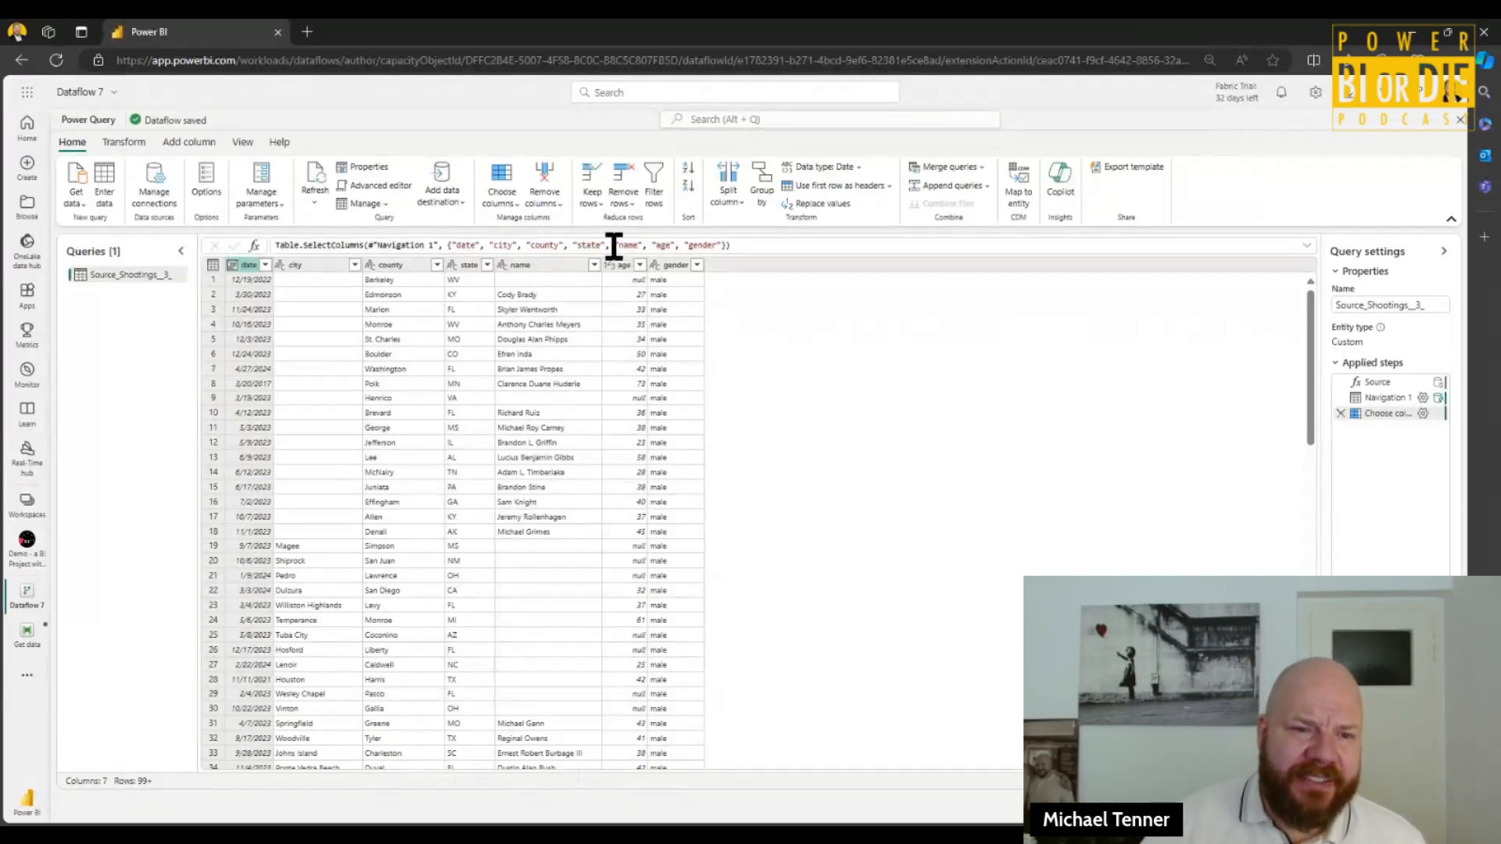
- Add a Lakehouse data destination and target a new table Source_Shootings__3_ in DemoFabricSkill of the Demo - a BI Project with Fabric workspace
left_click(456, 198)
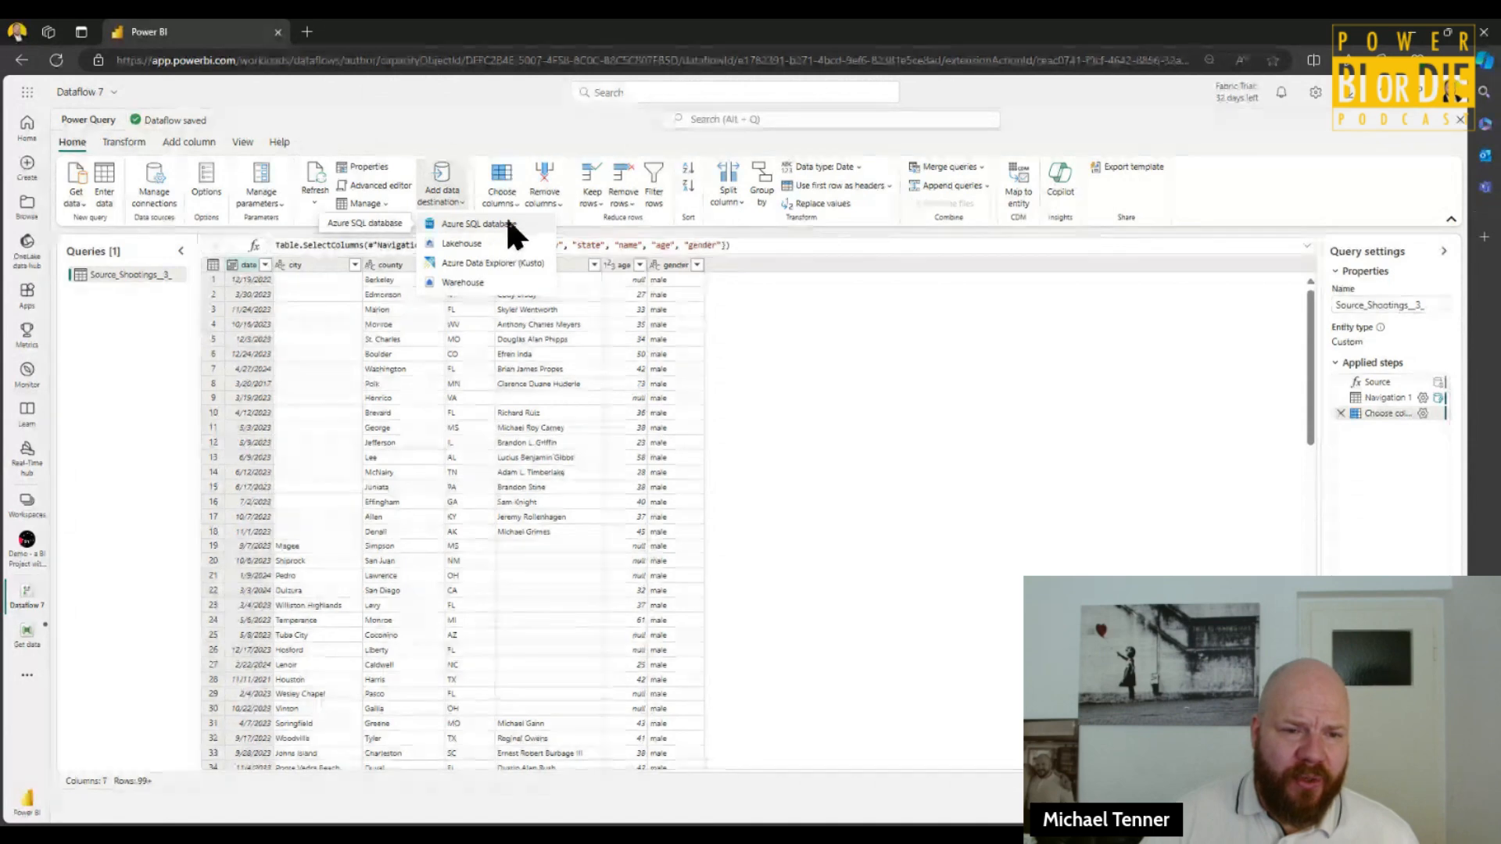
left_click(493, 243)
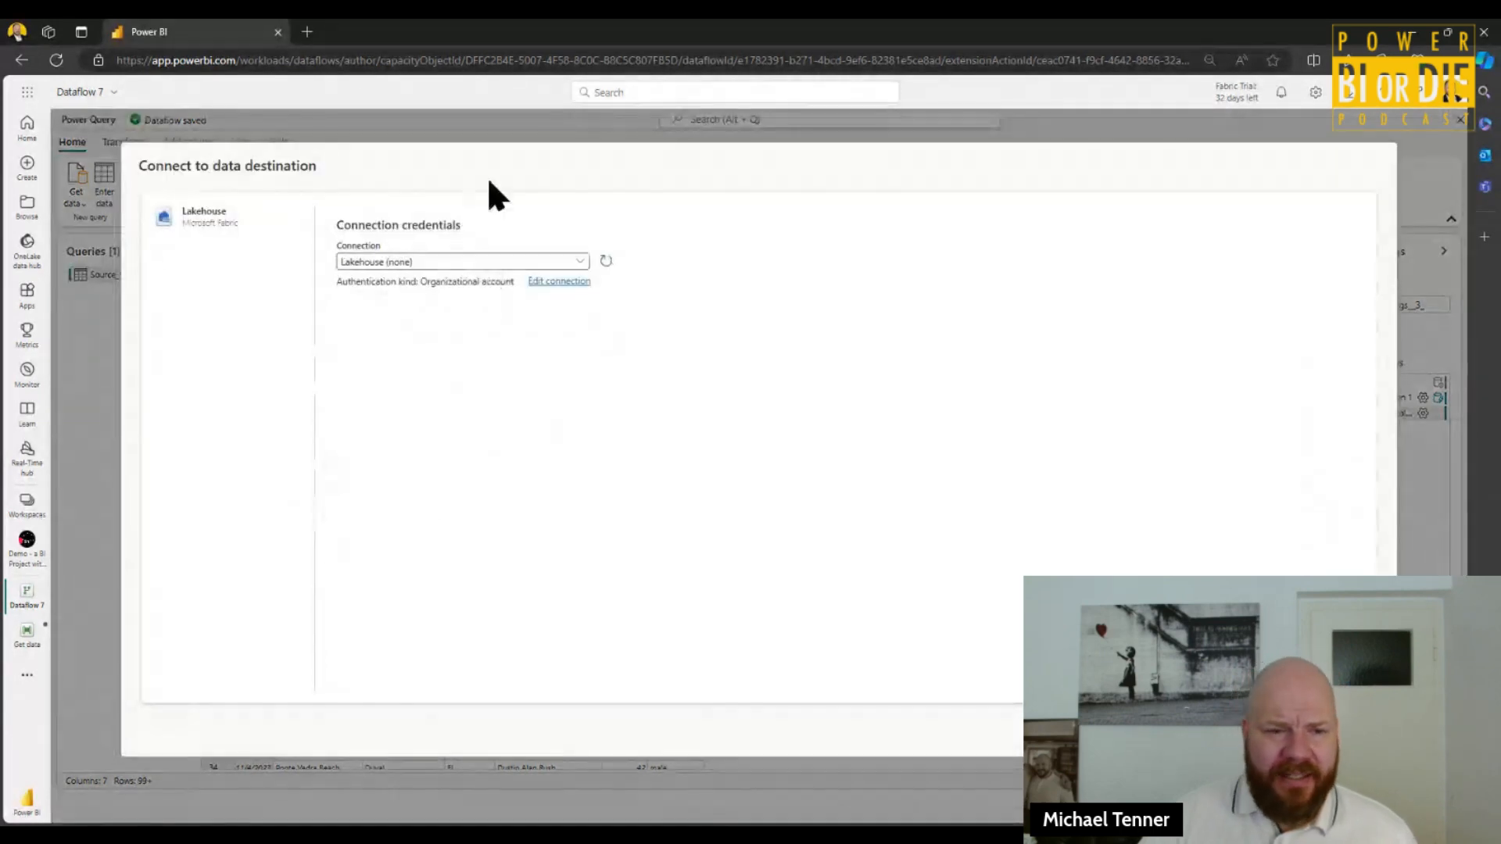
left_click(521, 262)
left_click(519, 263)
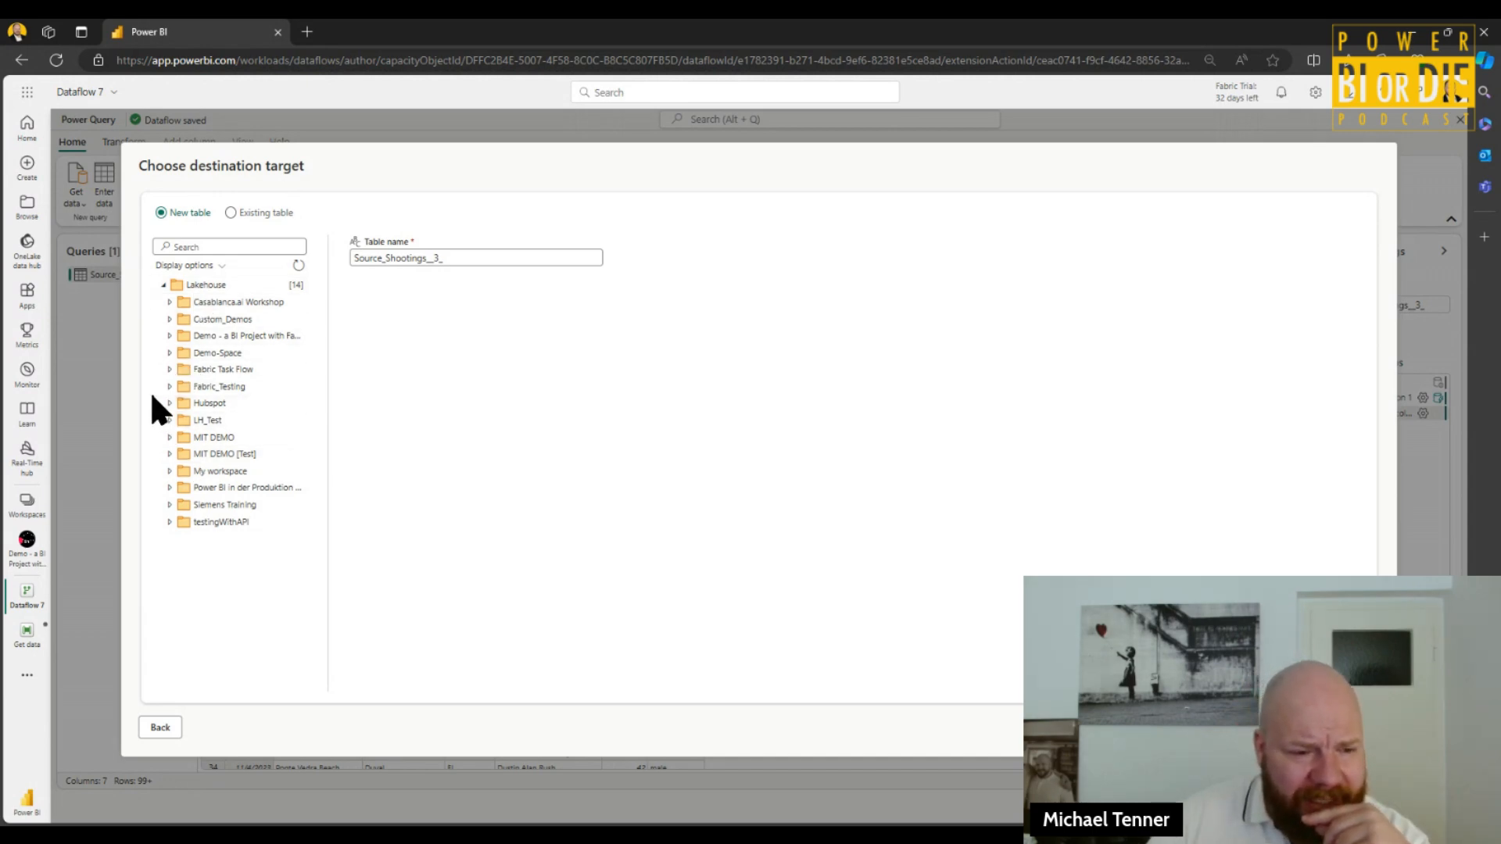
left_click(168, 333)
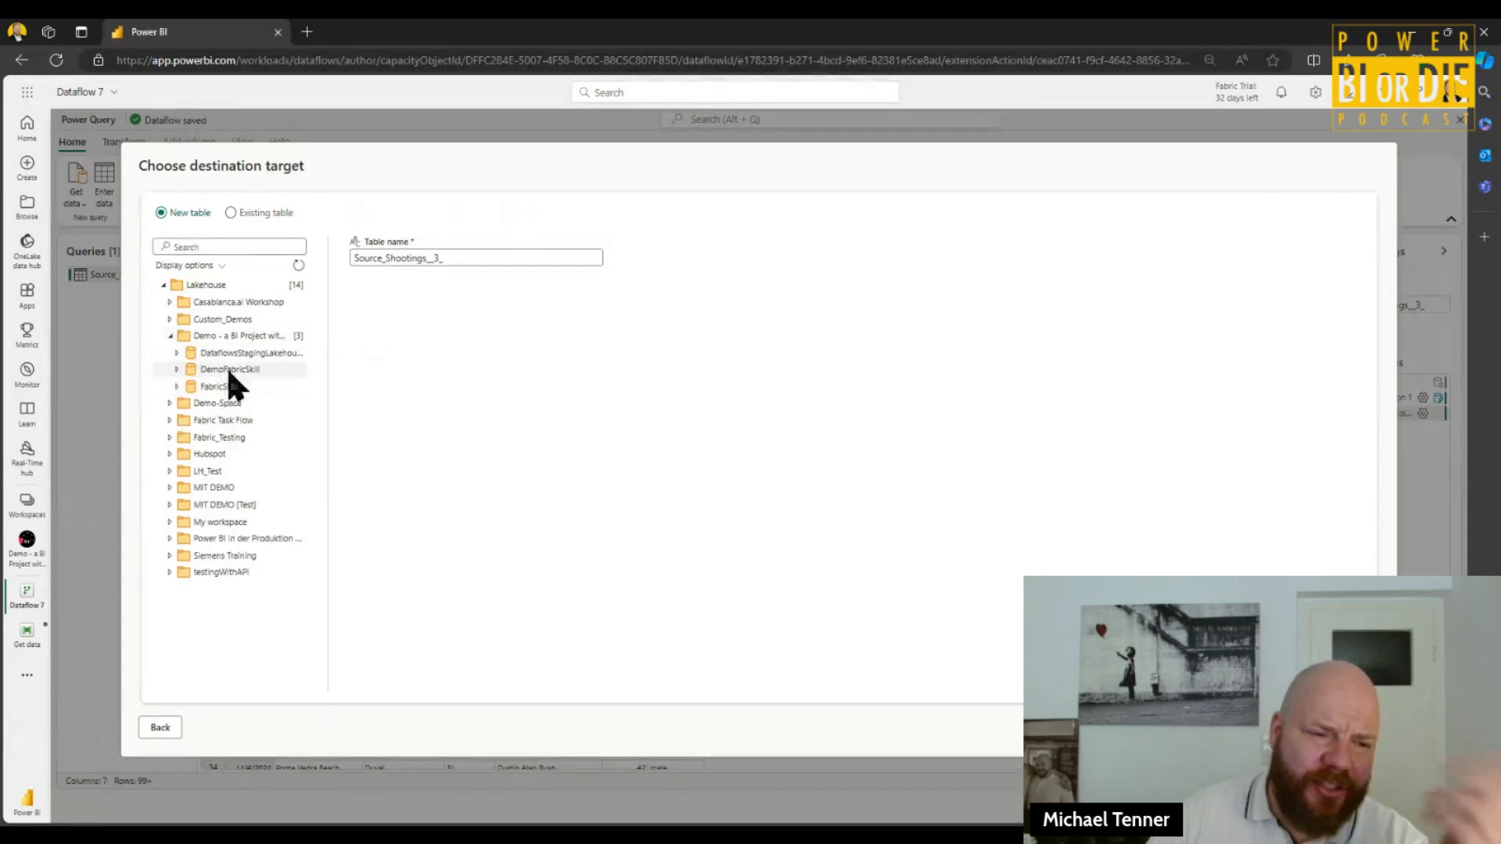
left_click(227, 369)
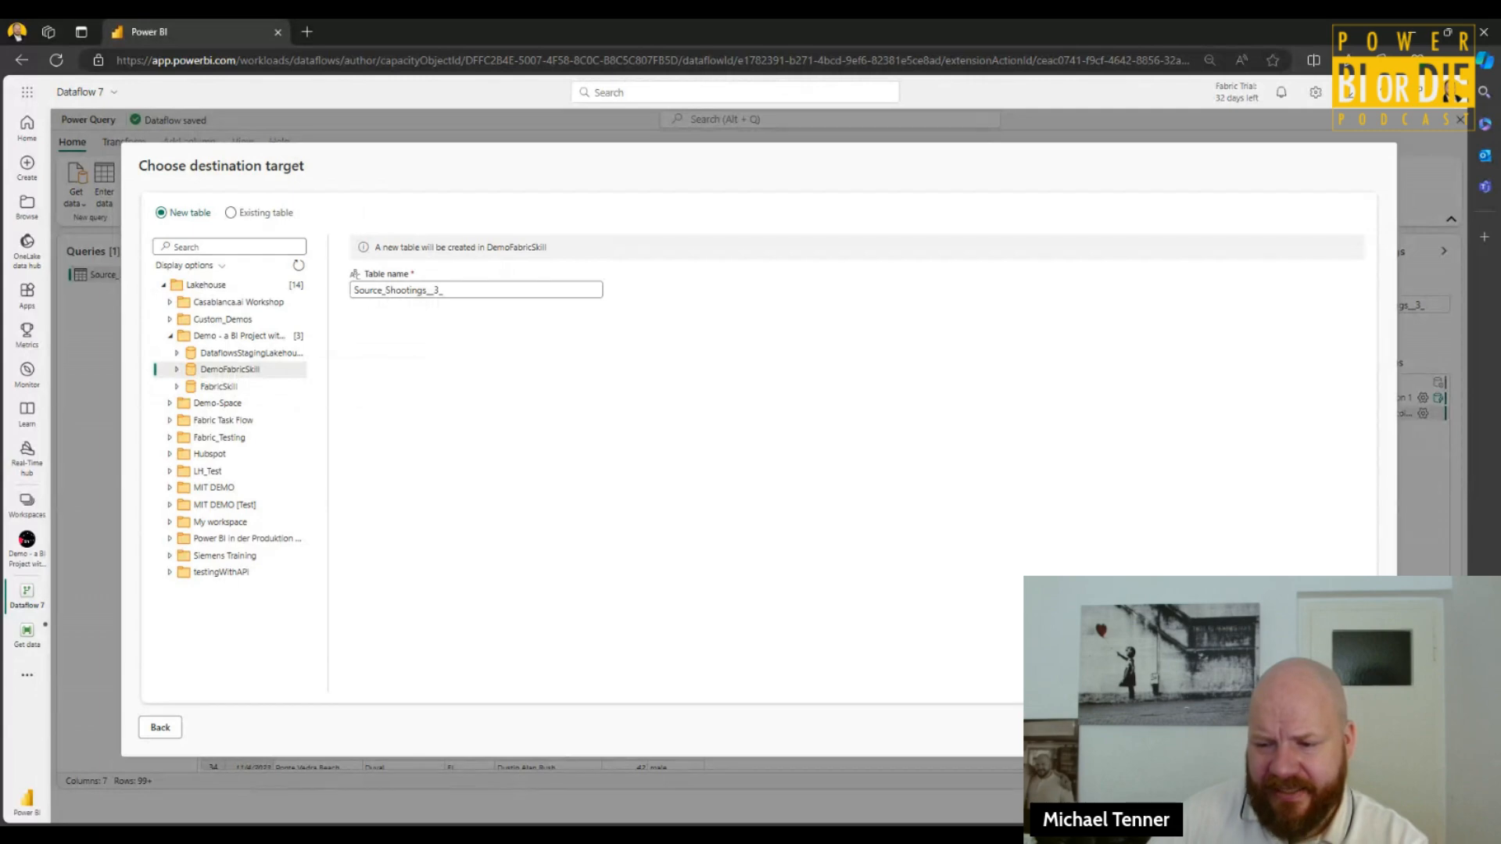
- Accept the automatic destination settings with the column mapping and publish the dataflow
left_click(1357, 727)
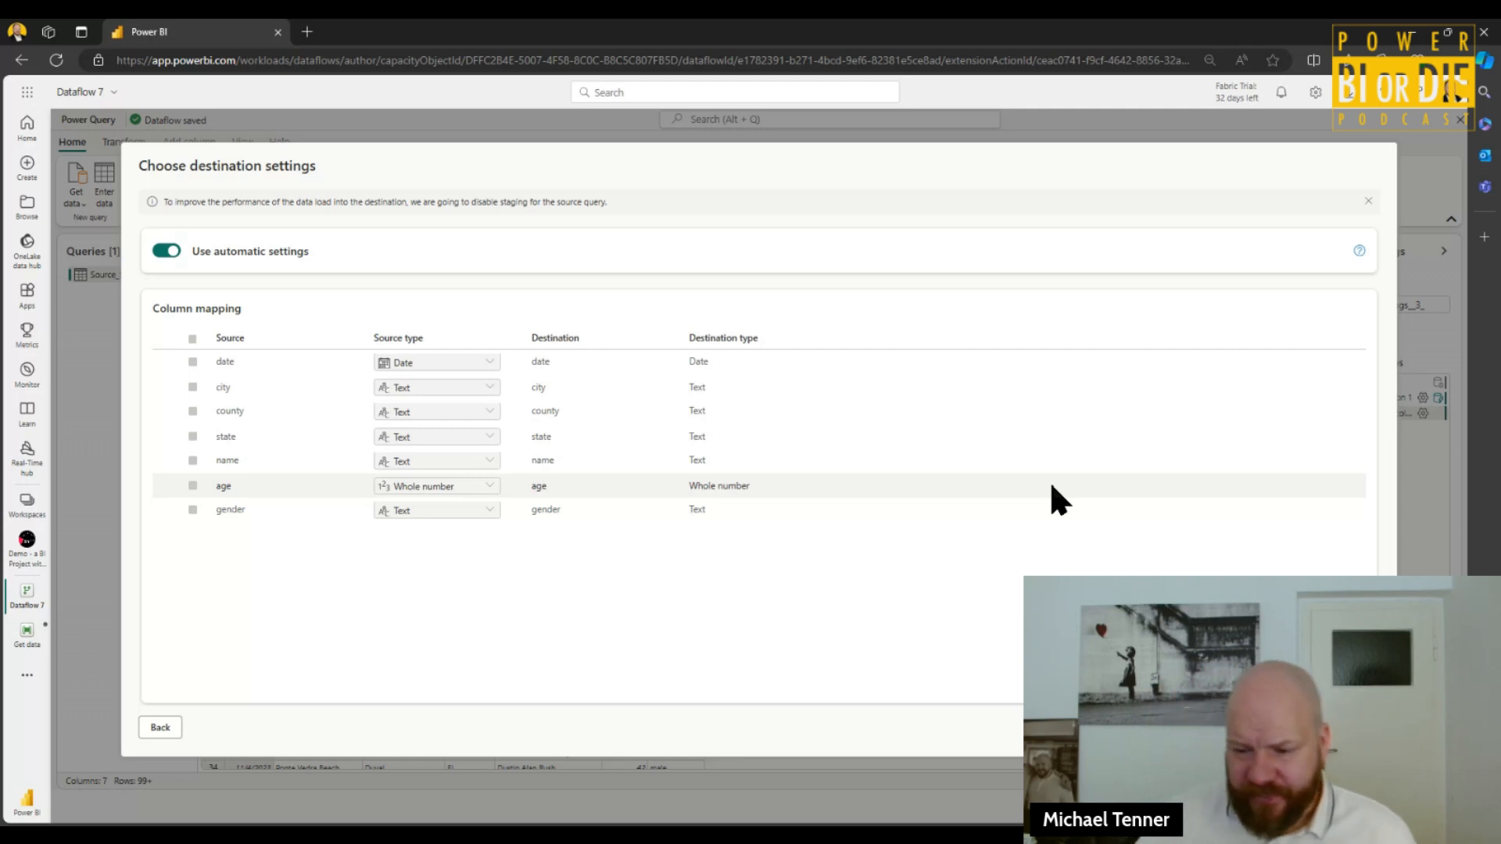
left_click(1338, 728)
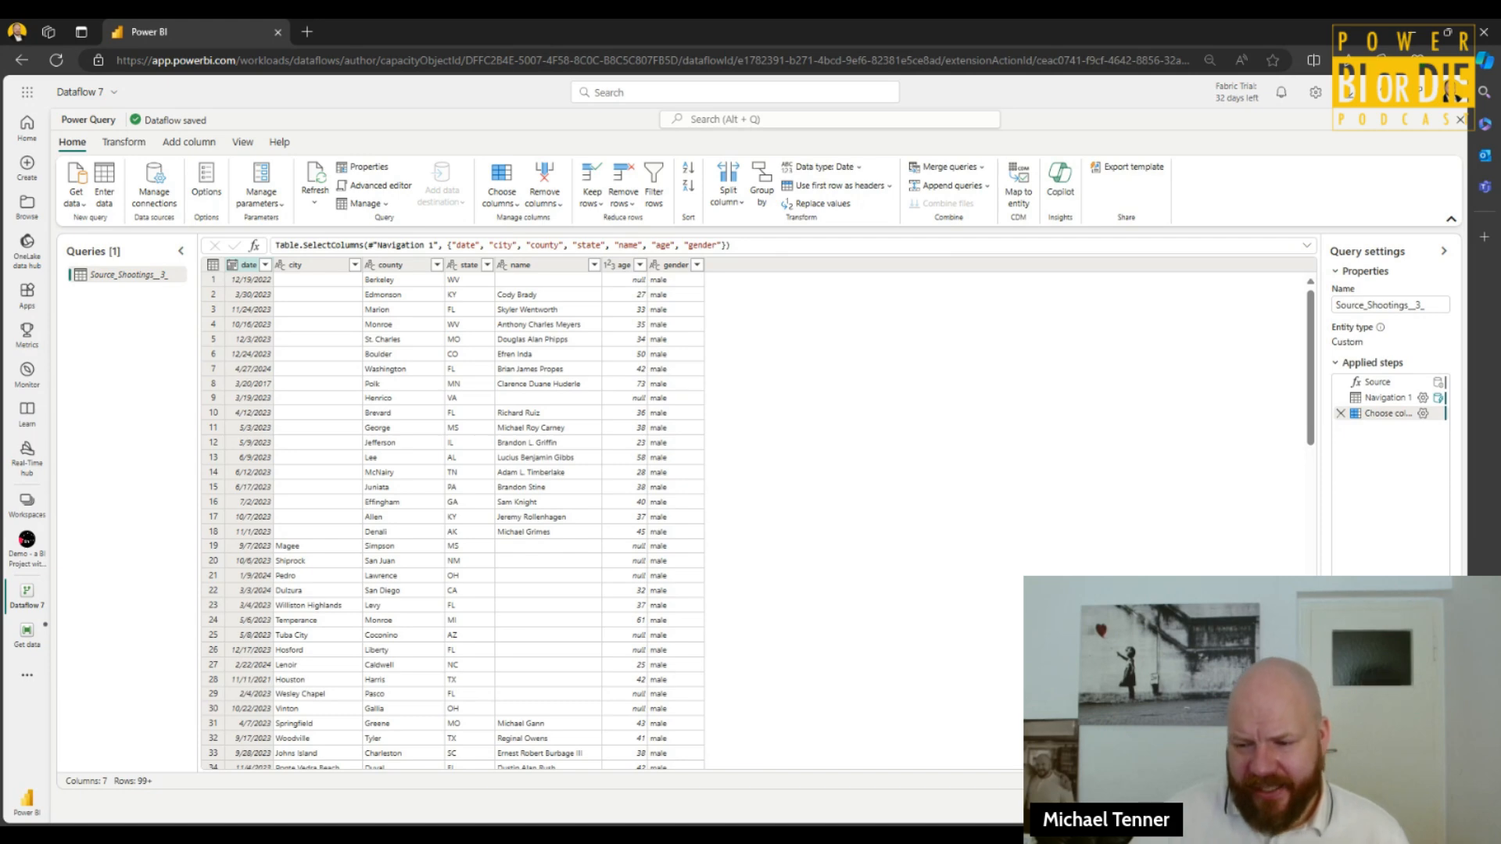
left_click(1420, 781)
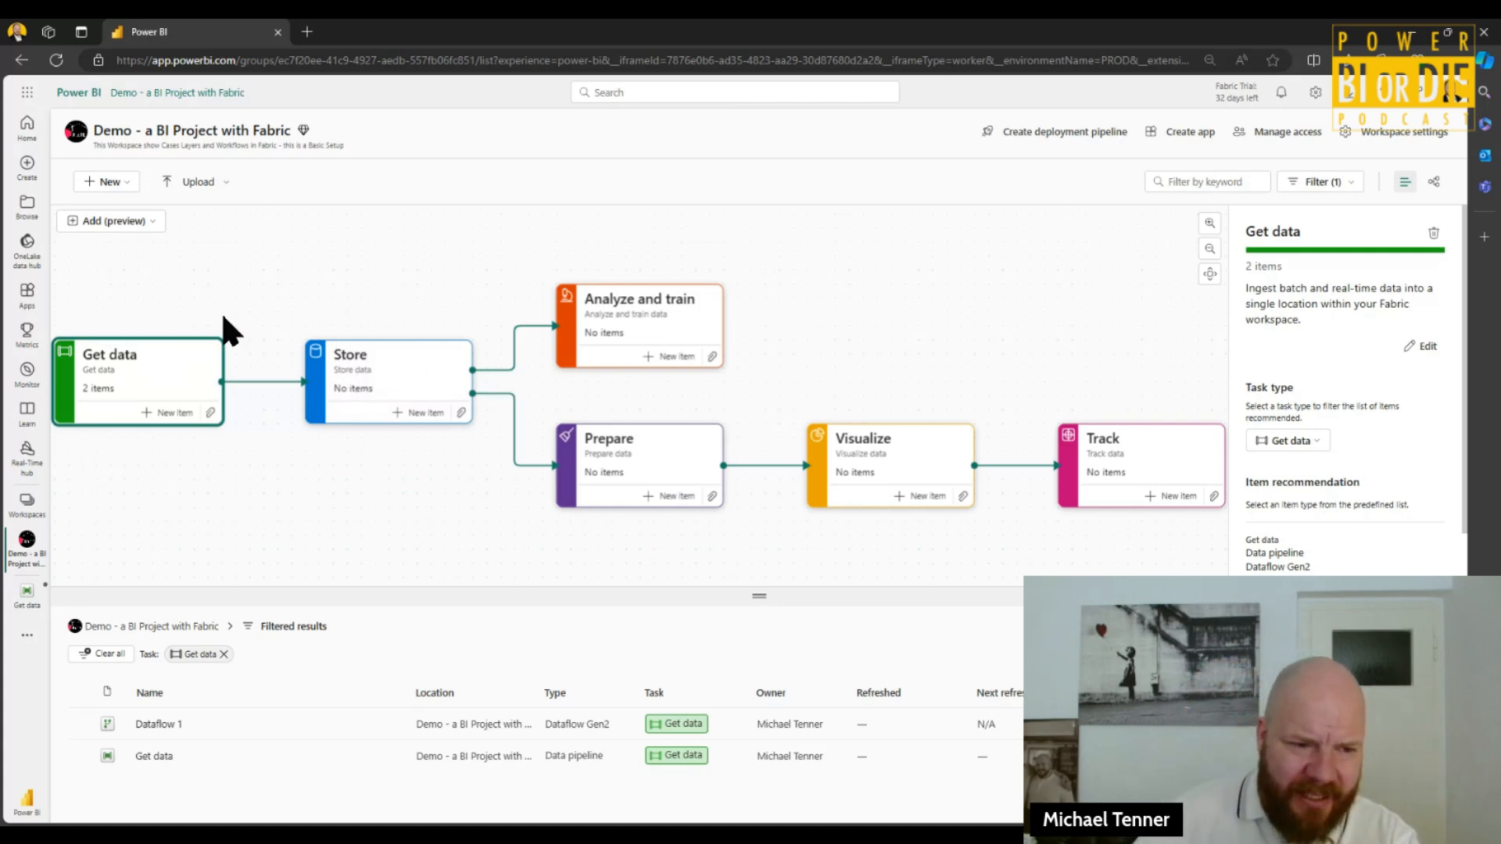
- Examine the item types recommended for the Get data task and close the item creation without adding anything
left_click(148, 341)
scroll(1368, 297, "down", 2)
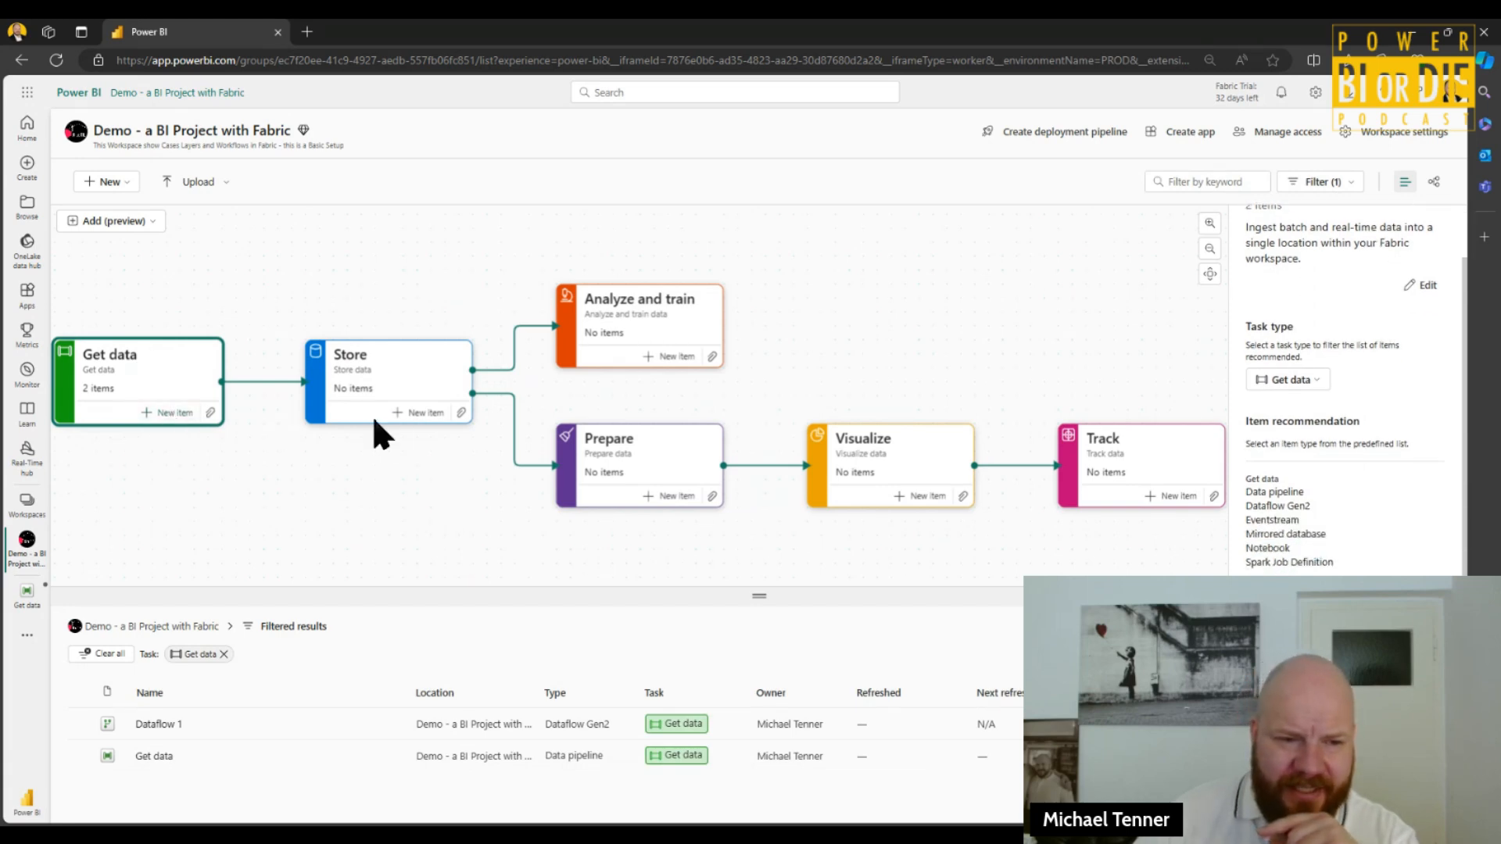
left_click(418, 415)
left_click(166, 414)
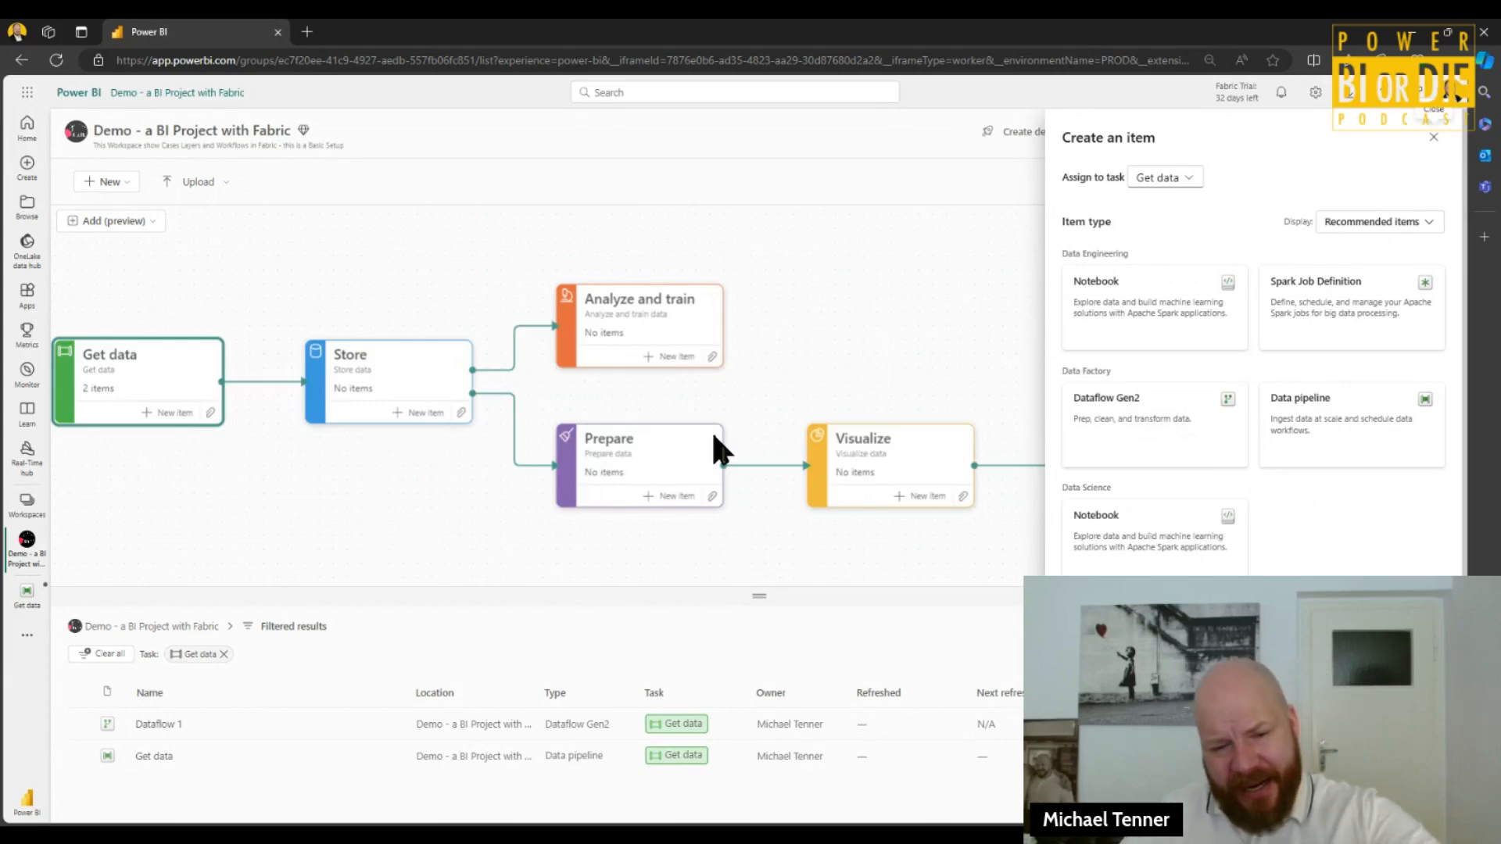
left_click(425, 492)
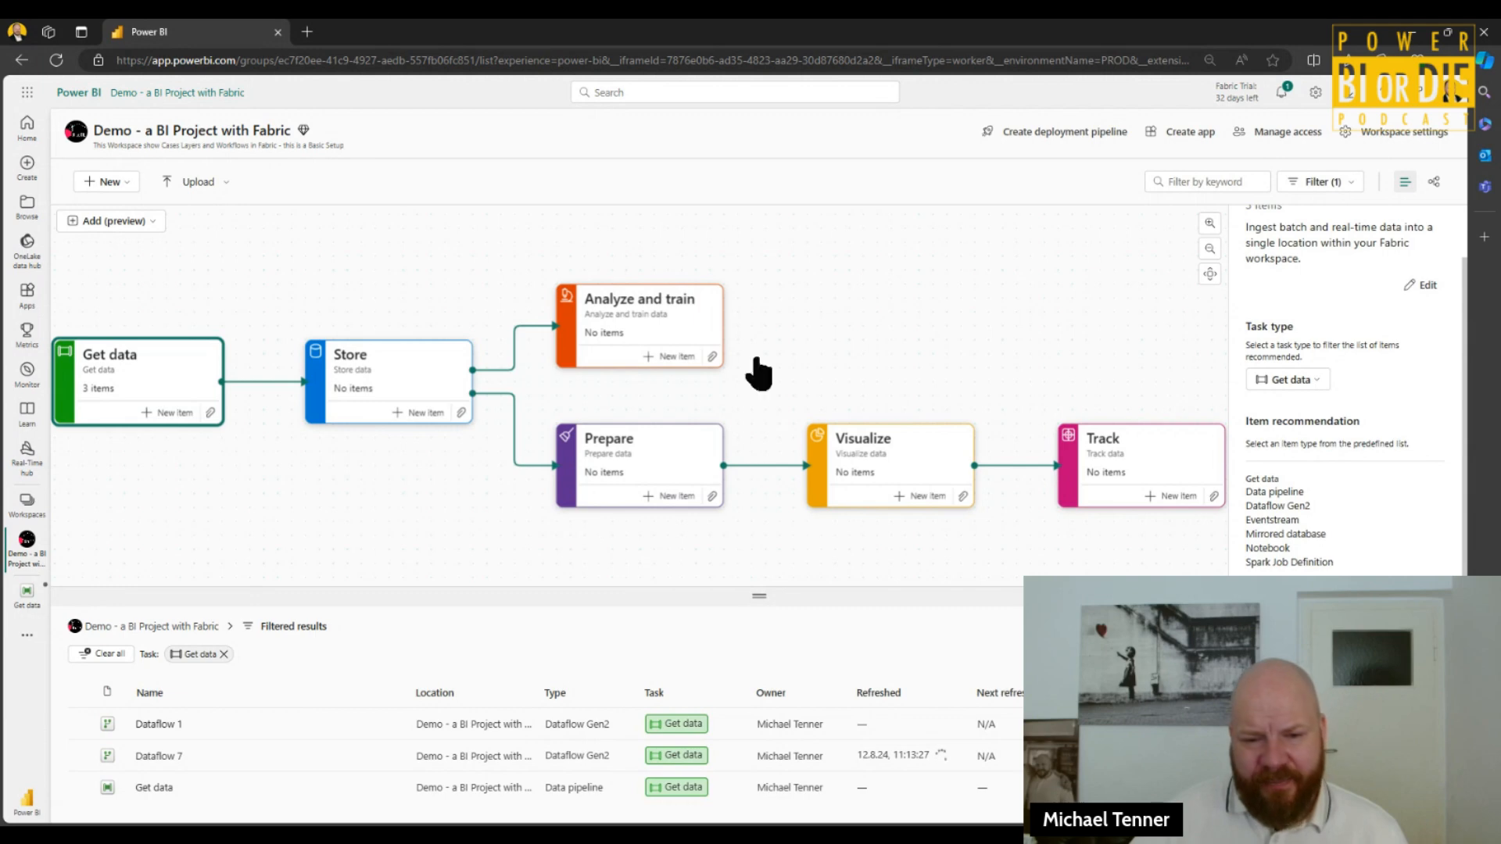
- Create a Notebook item for the Prepare task and view the language options of its first code cell
left_click(630, 450)
left_click(672, 500)
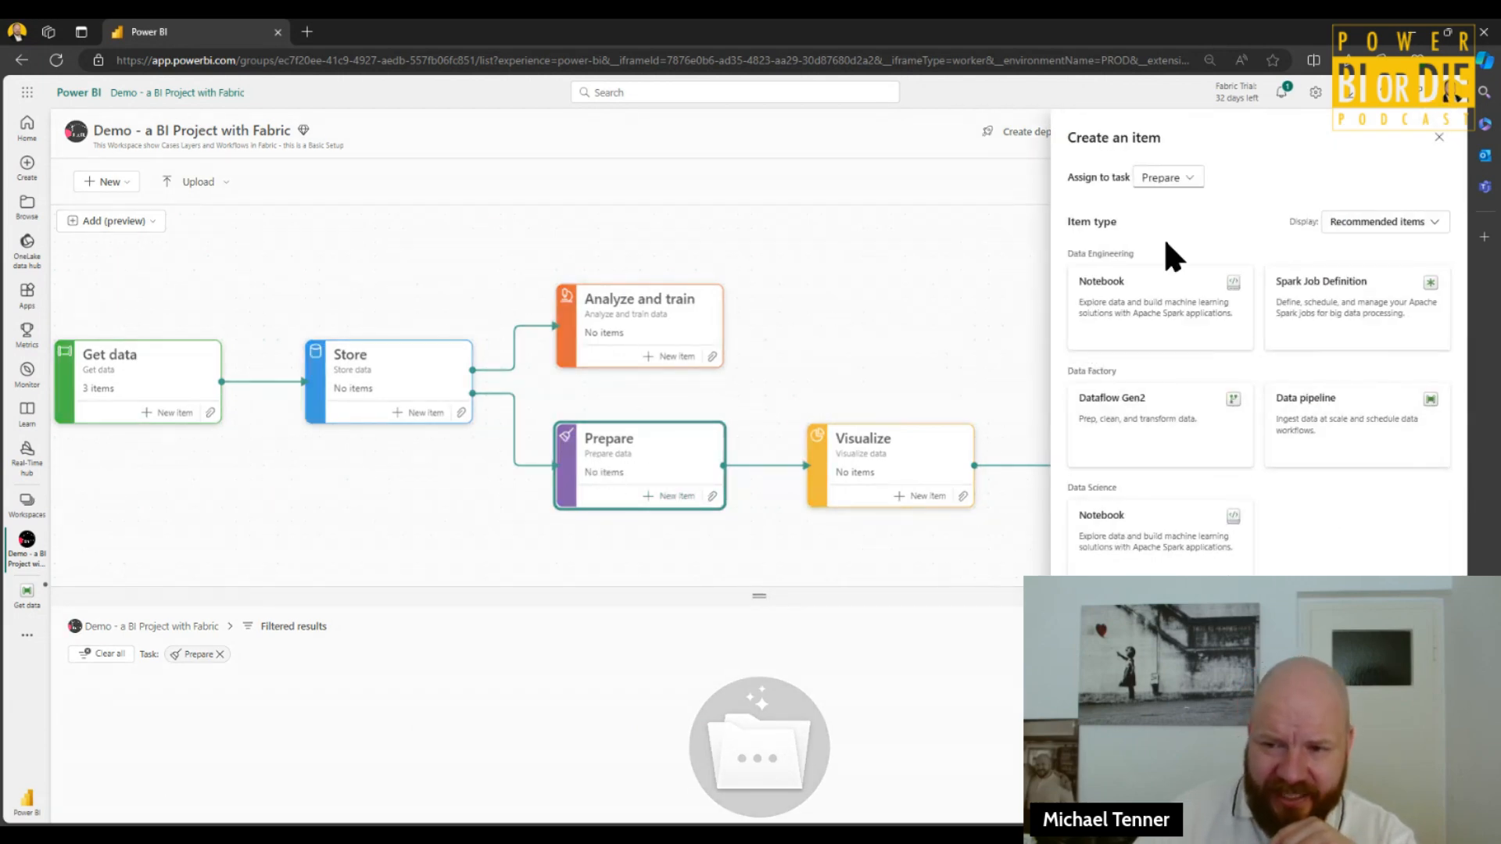
left_click(1125, 287)
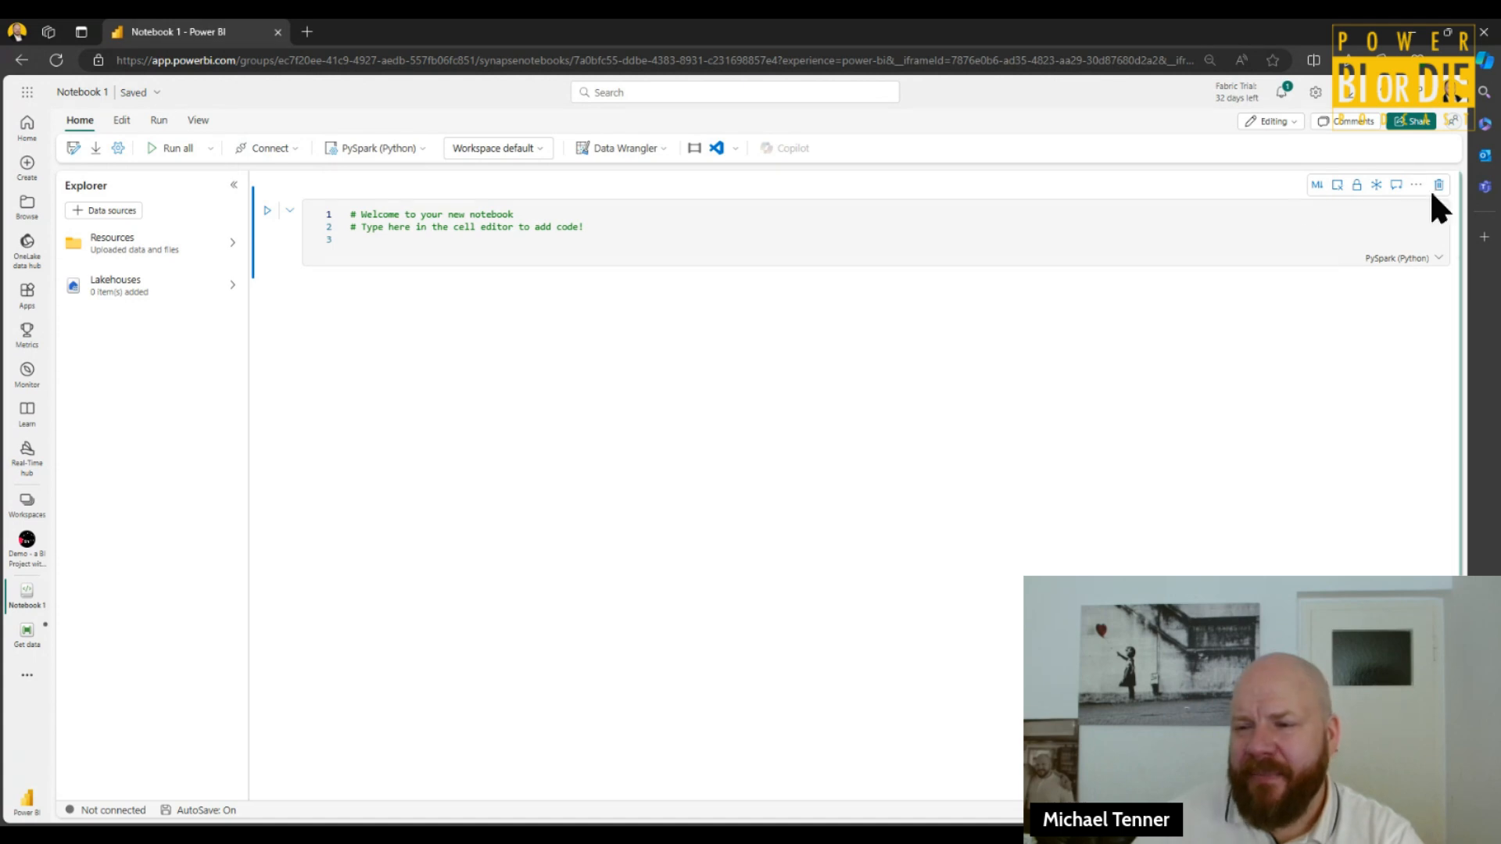
left_click(1439, 259)
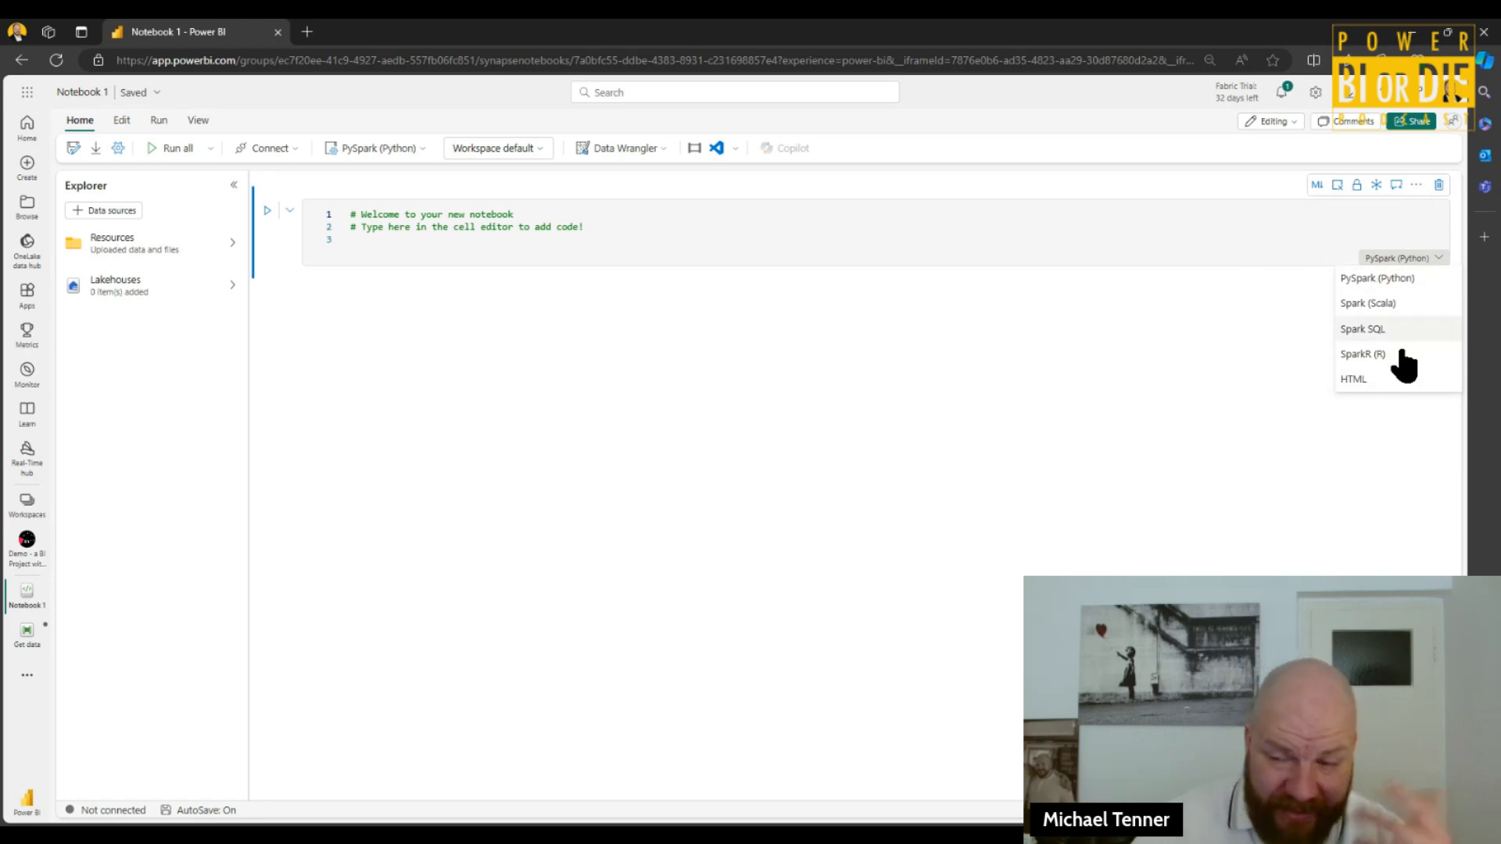
left_click(1047, 352)
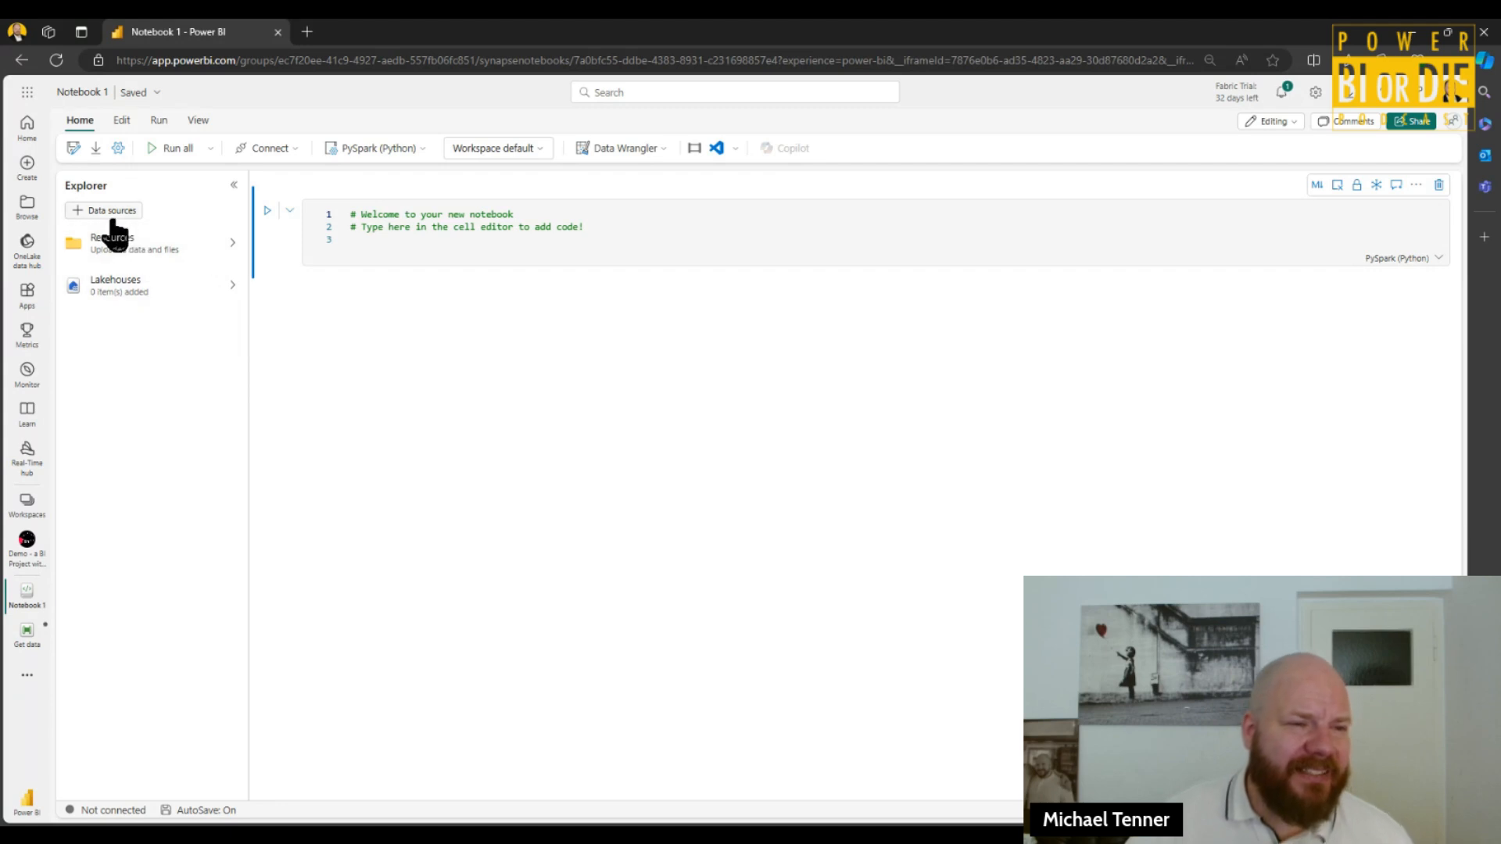
- Add the existing lakehouses DemoFabricSkill and FabricSkill to the notebook, filtering the OneLake data hub by "skil"
left_click(148, 286)
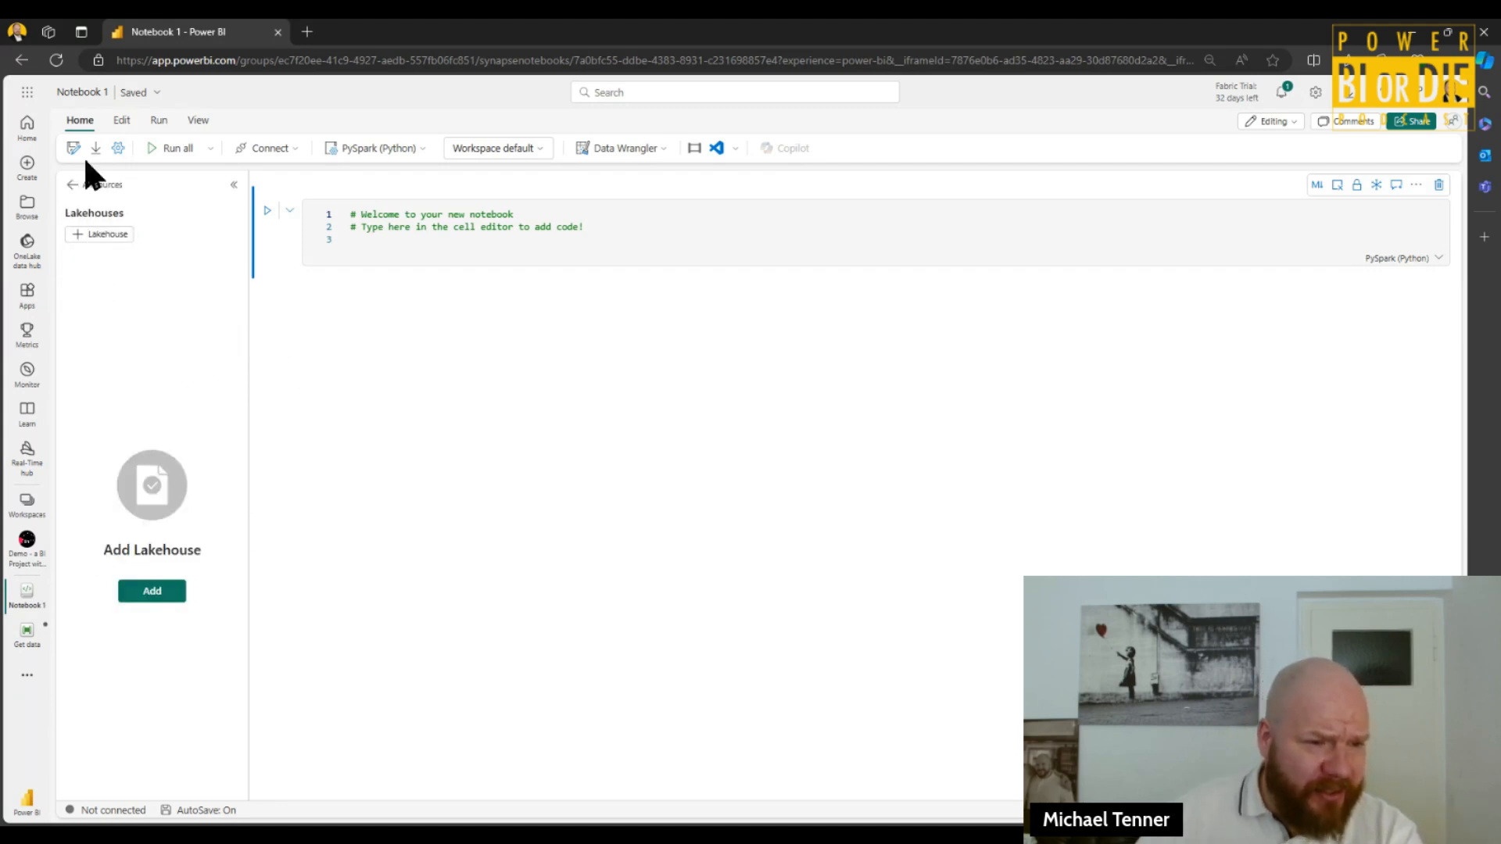
left_click(81, 185)
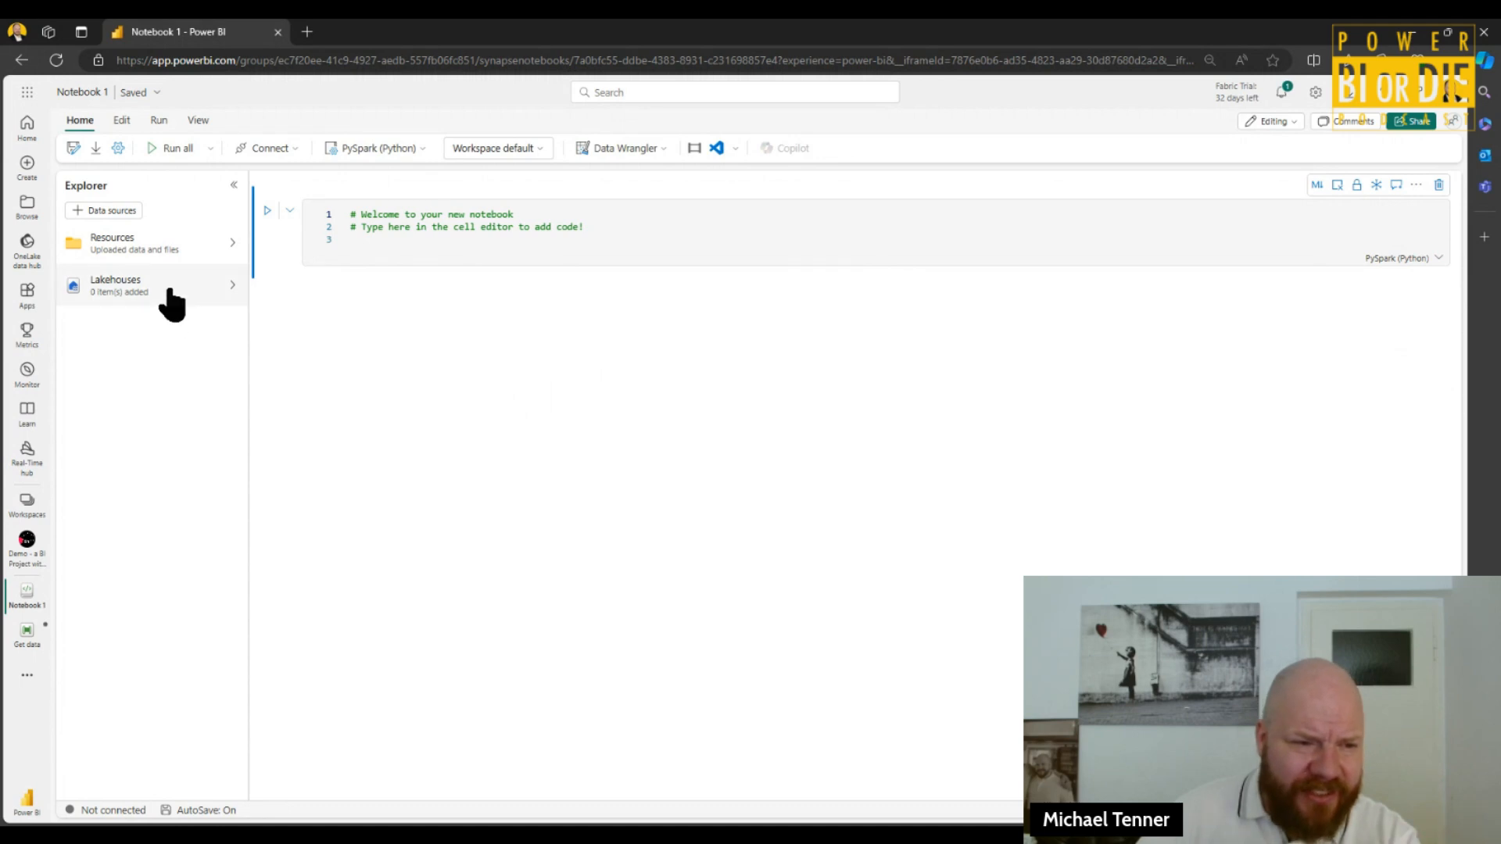
left_click(129, 287)
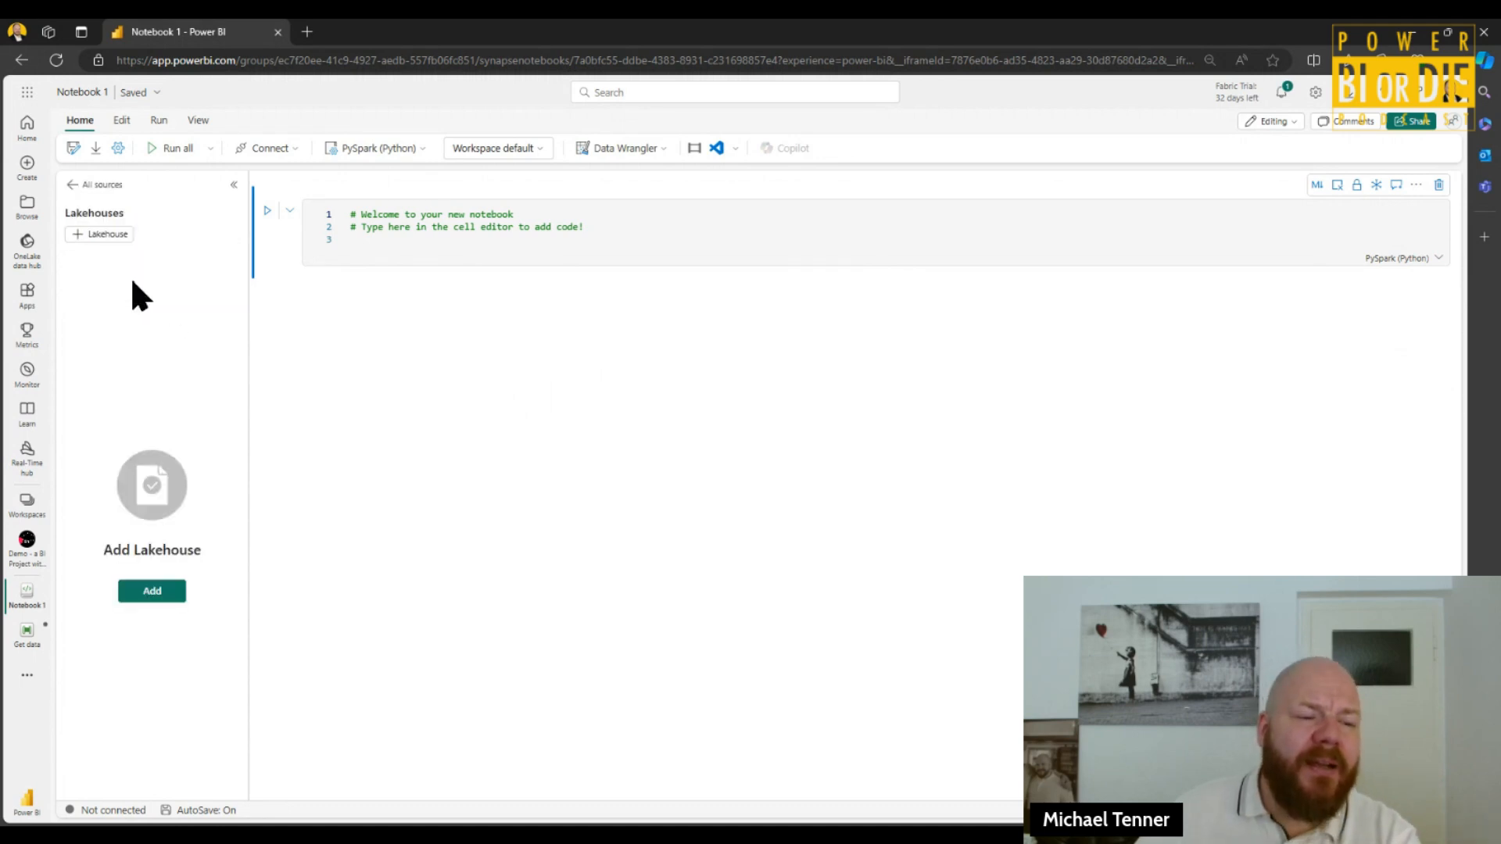
left_click(153, 593)
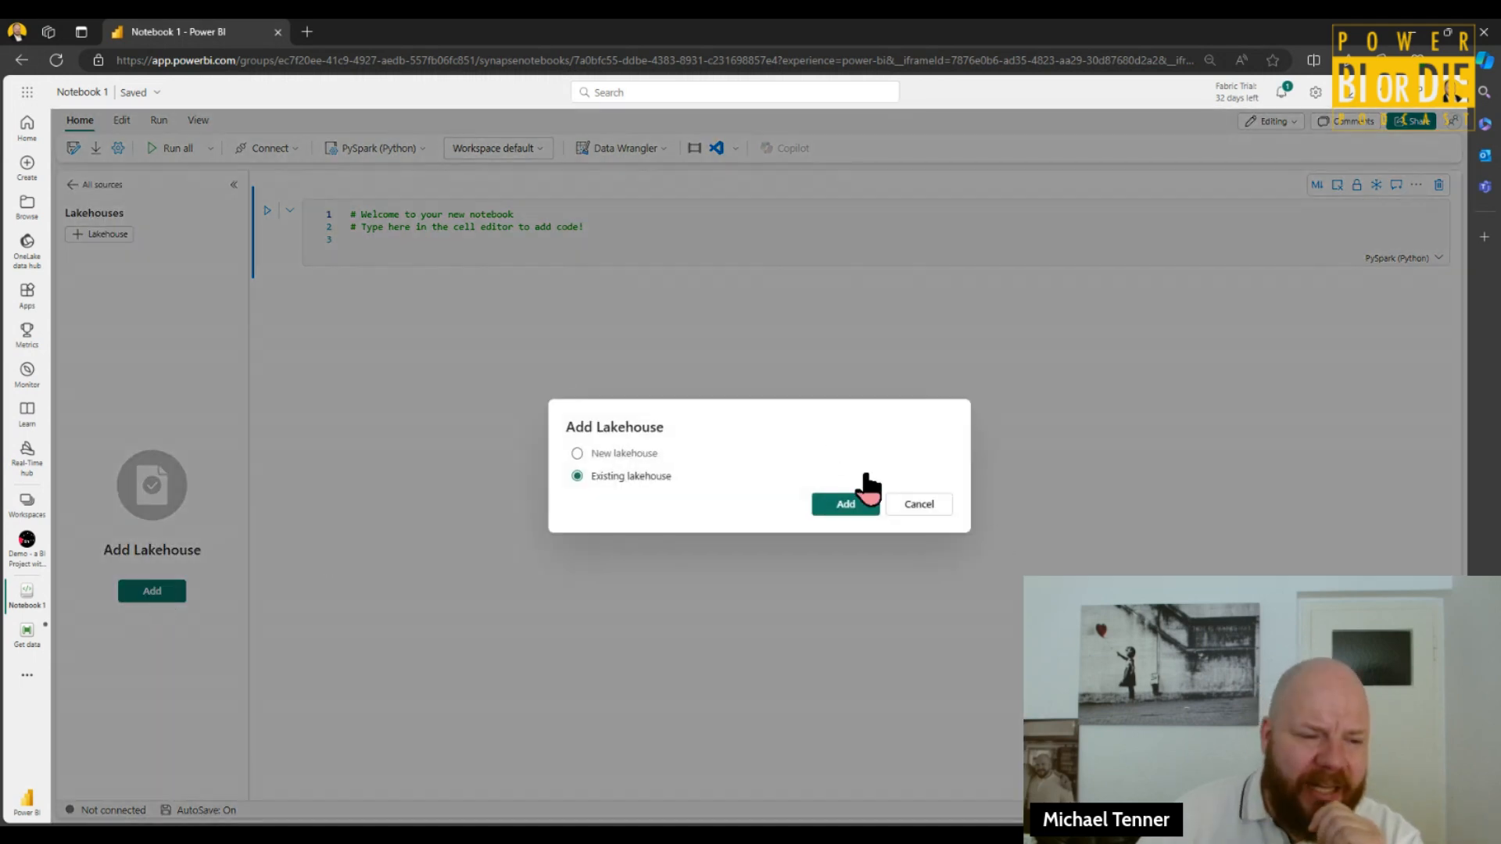
left_click(577, 454)
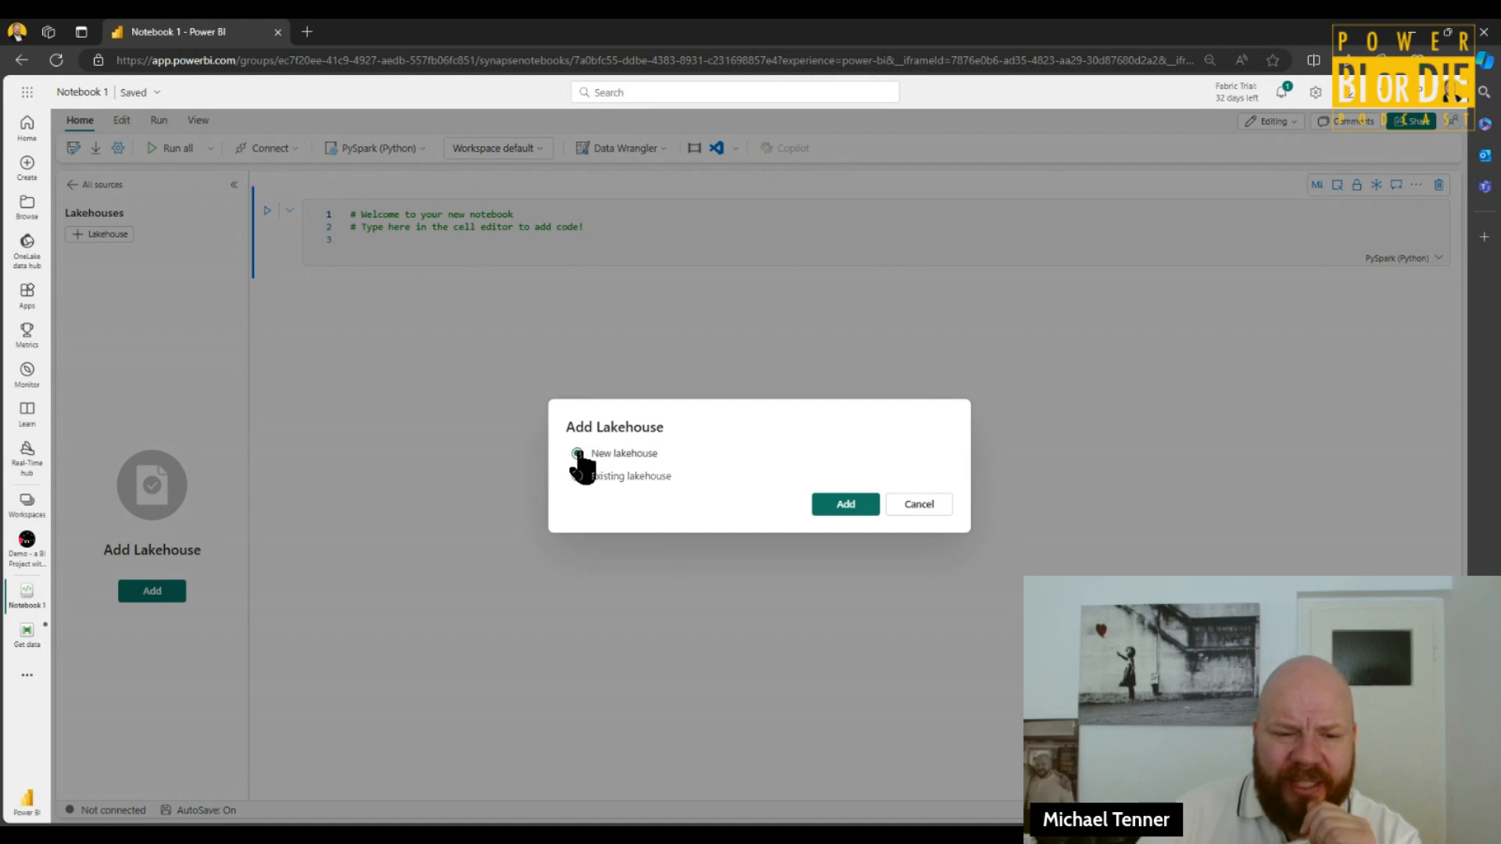
left_click(582, 477)
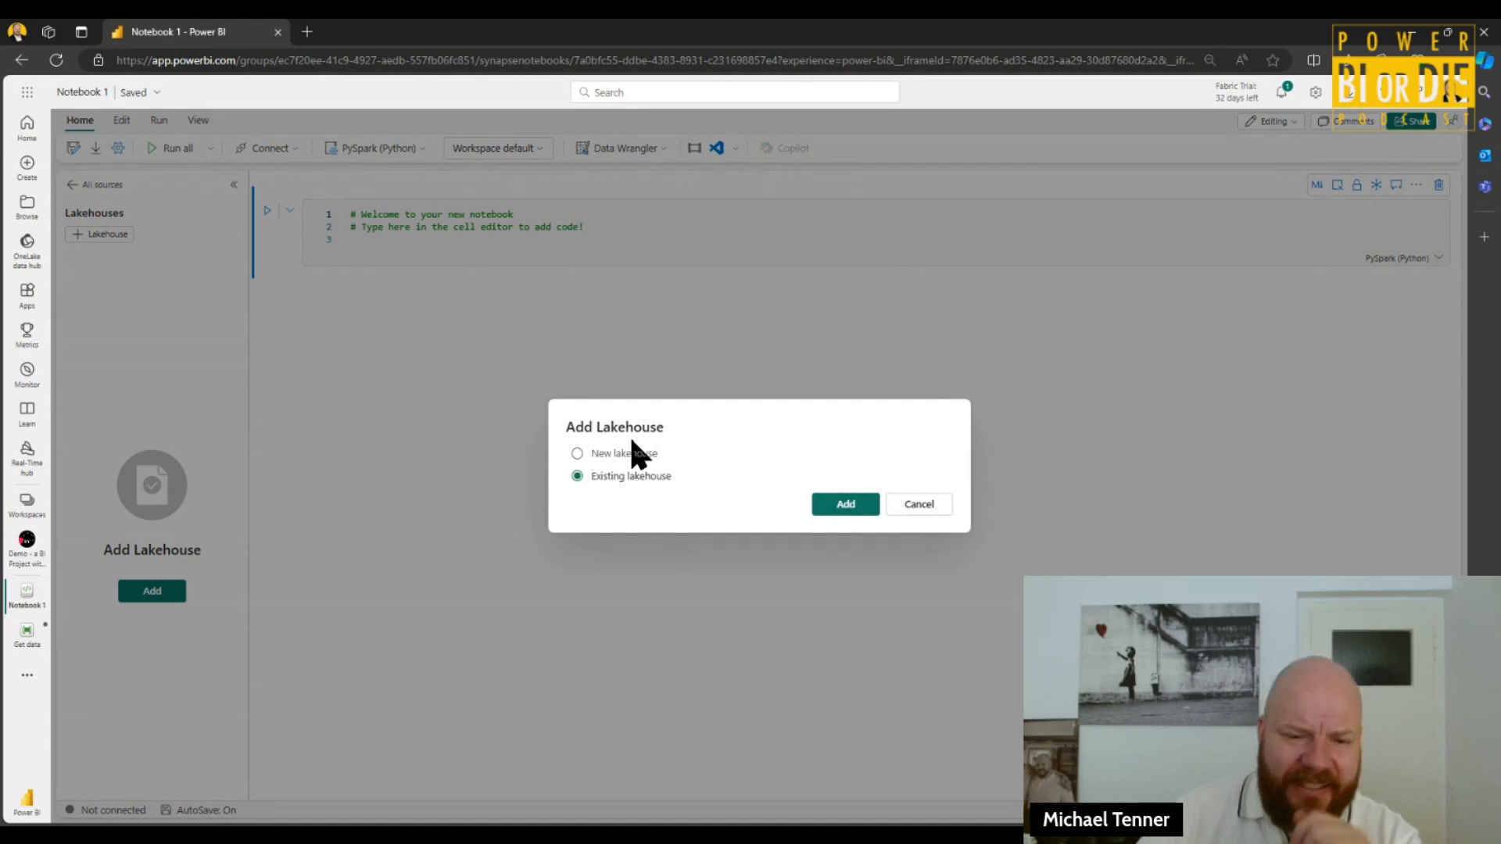
left_click(845, 504)
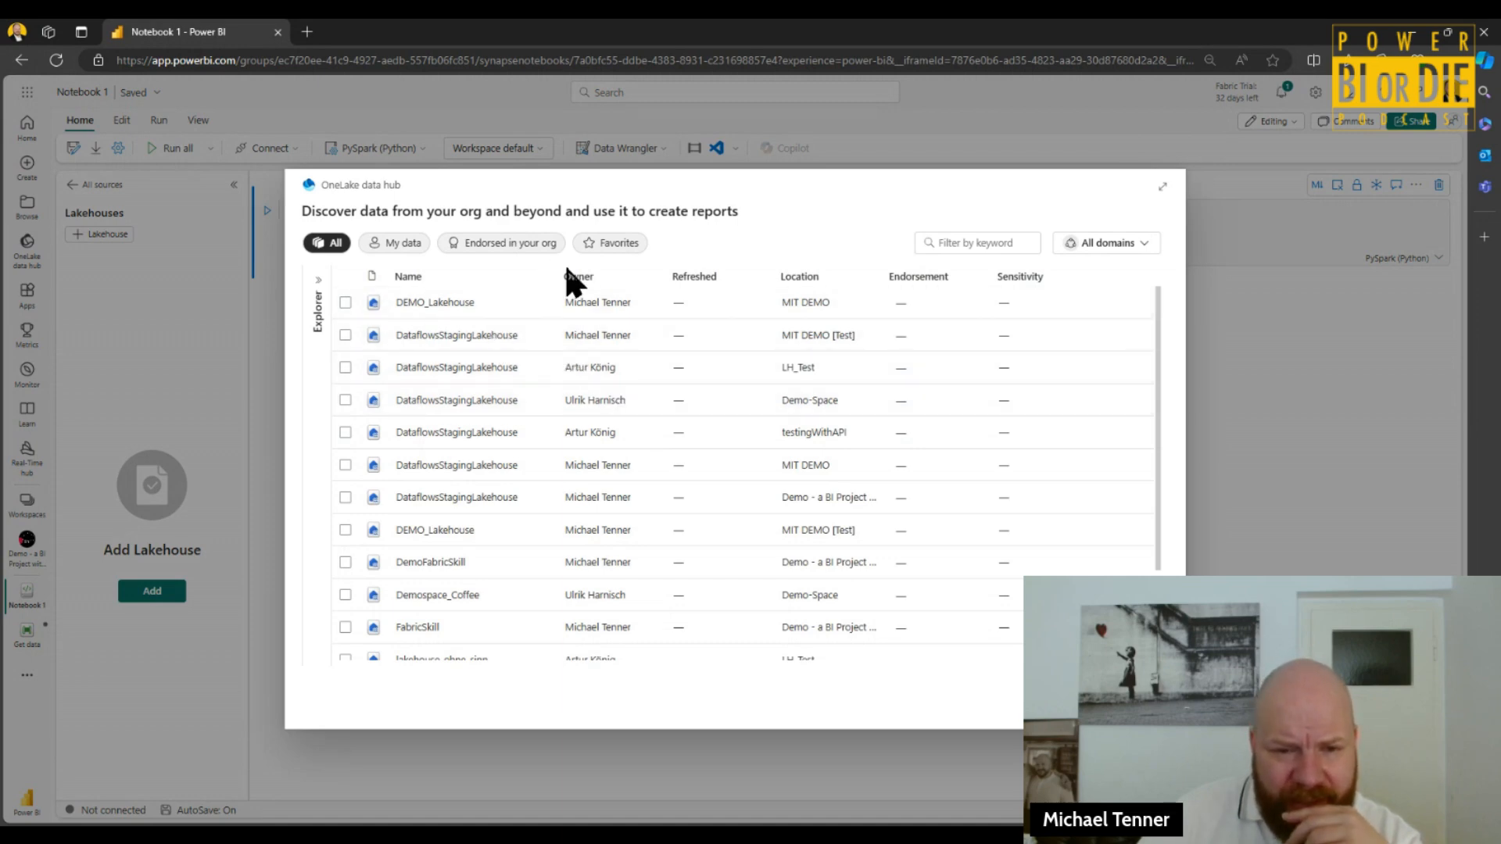
left_click(981, 245)
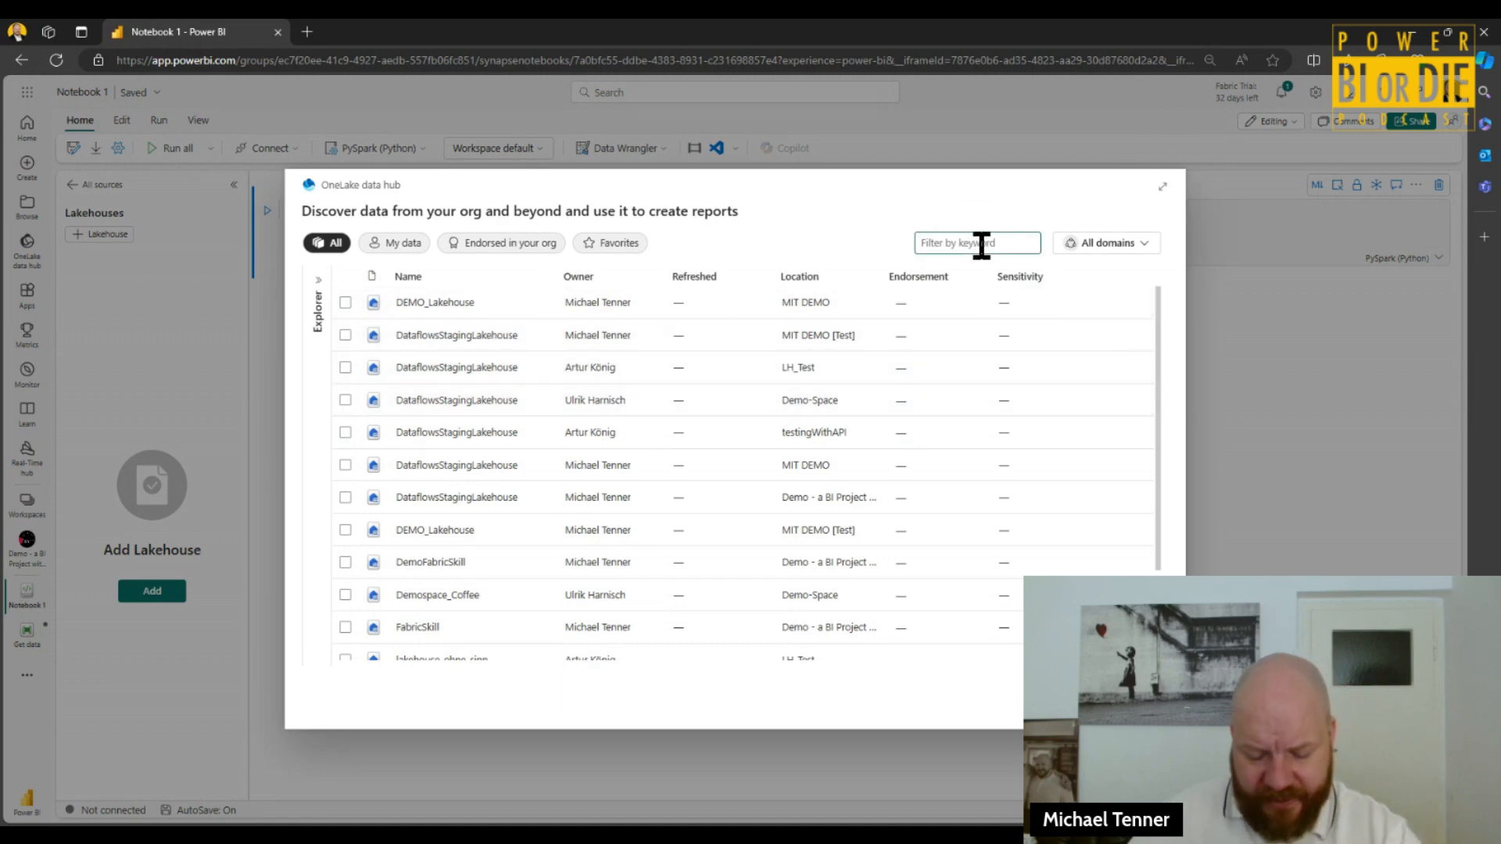
type("skill")
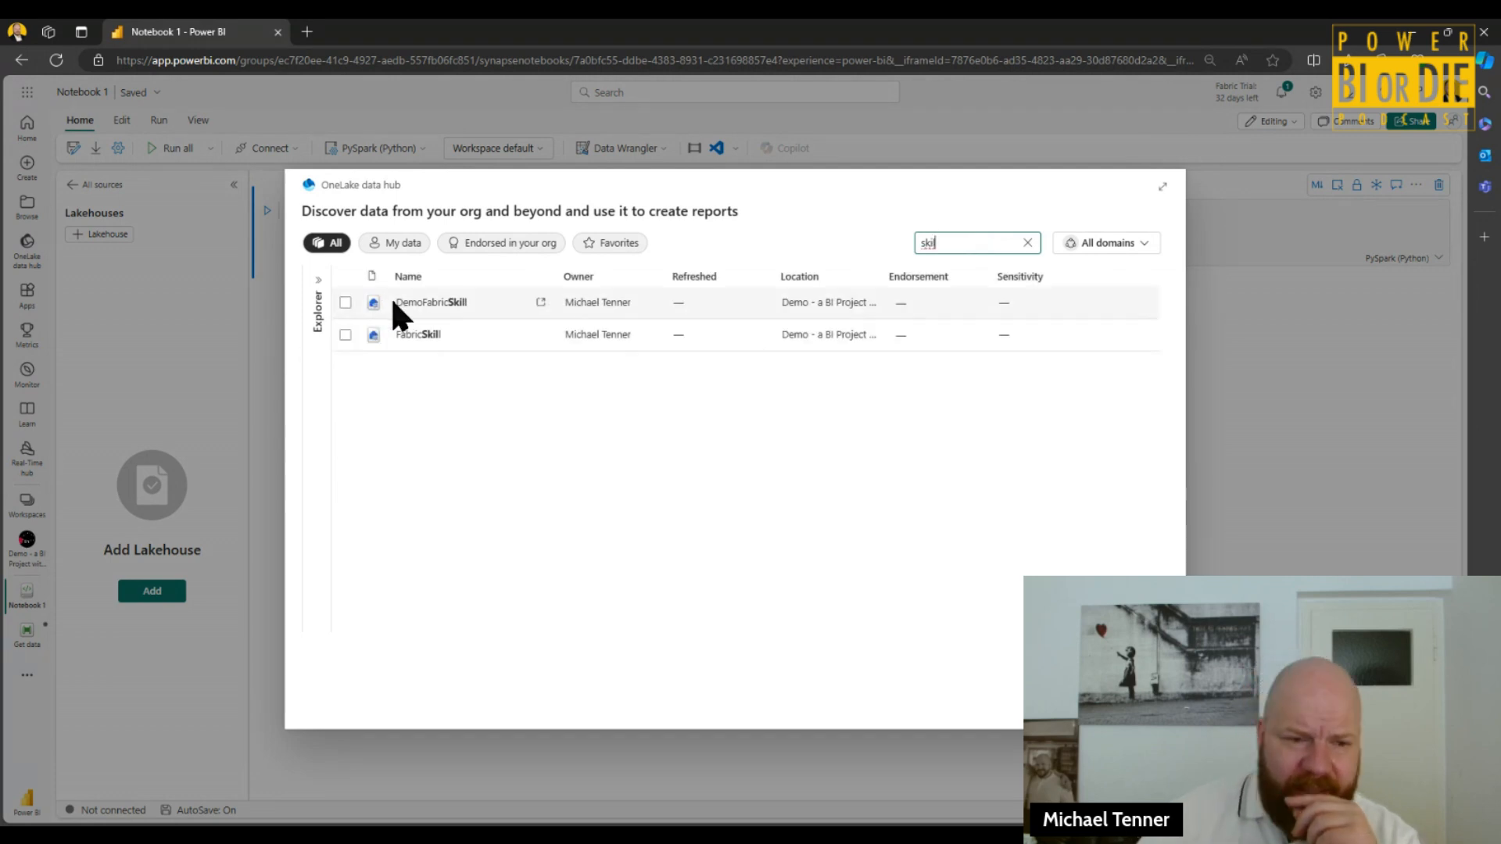
left_click(345, 302)
left_click(344, 334)
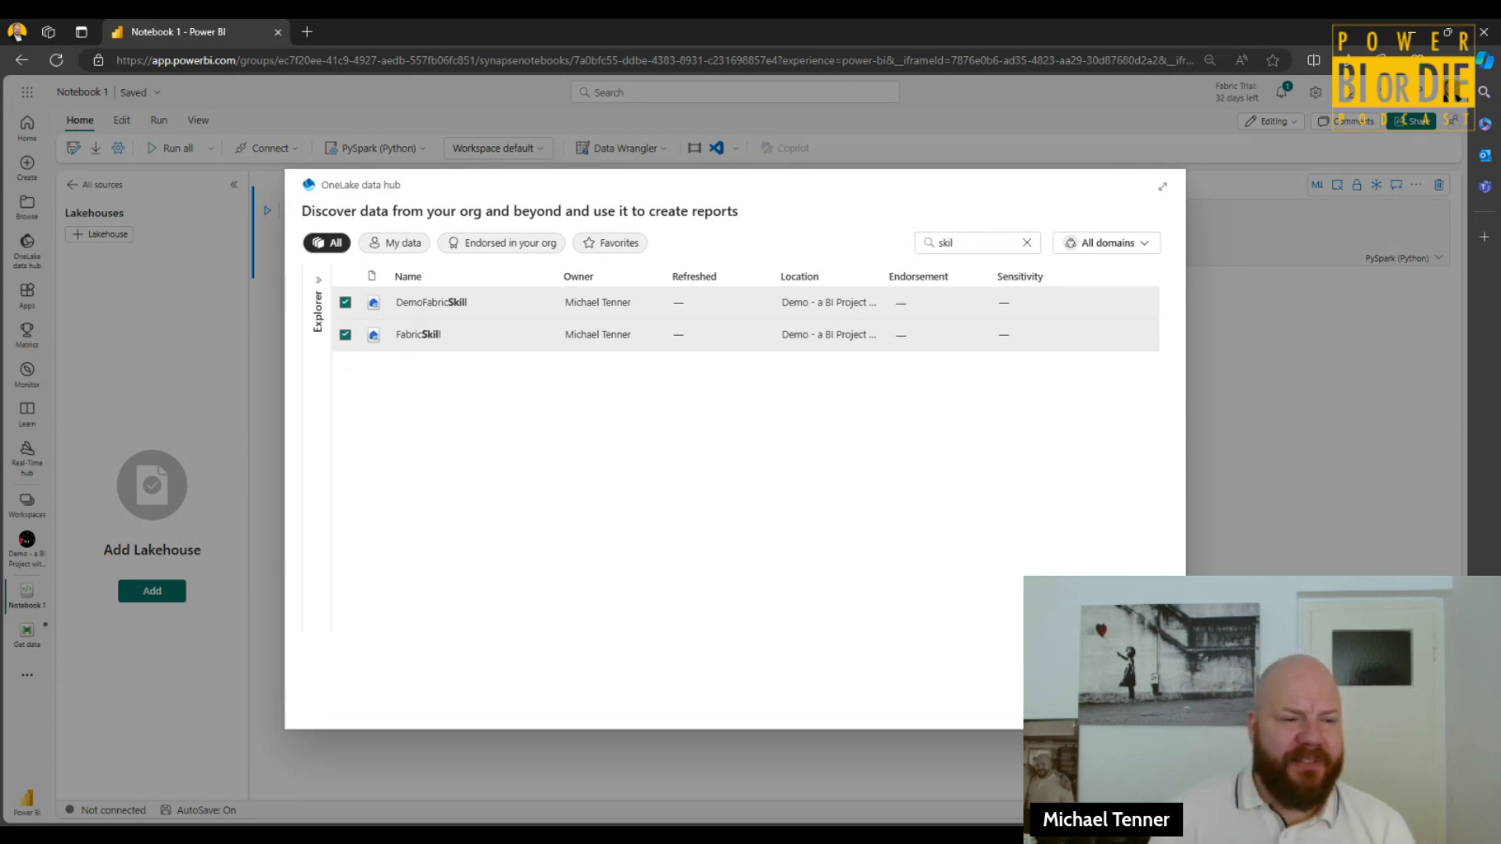
left_click(1086, 705)
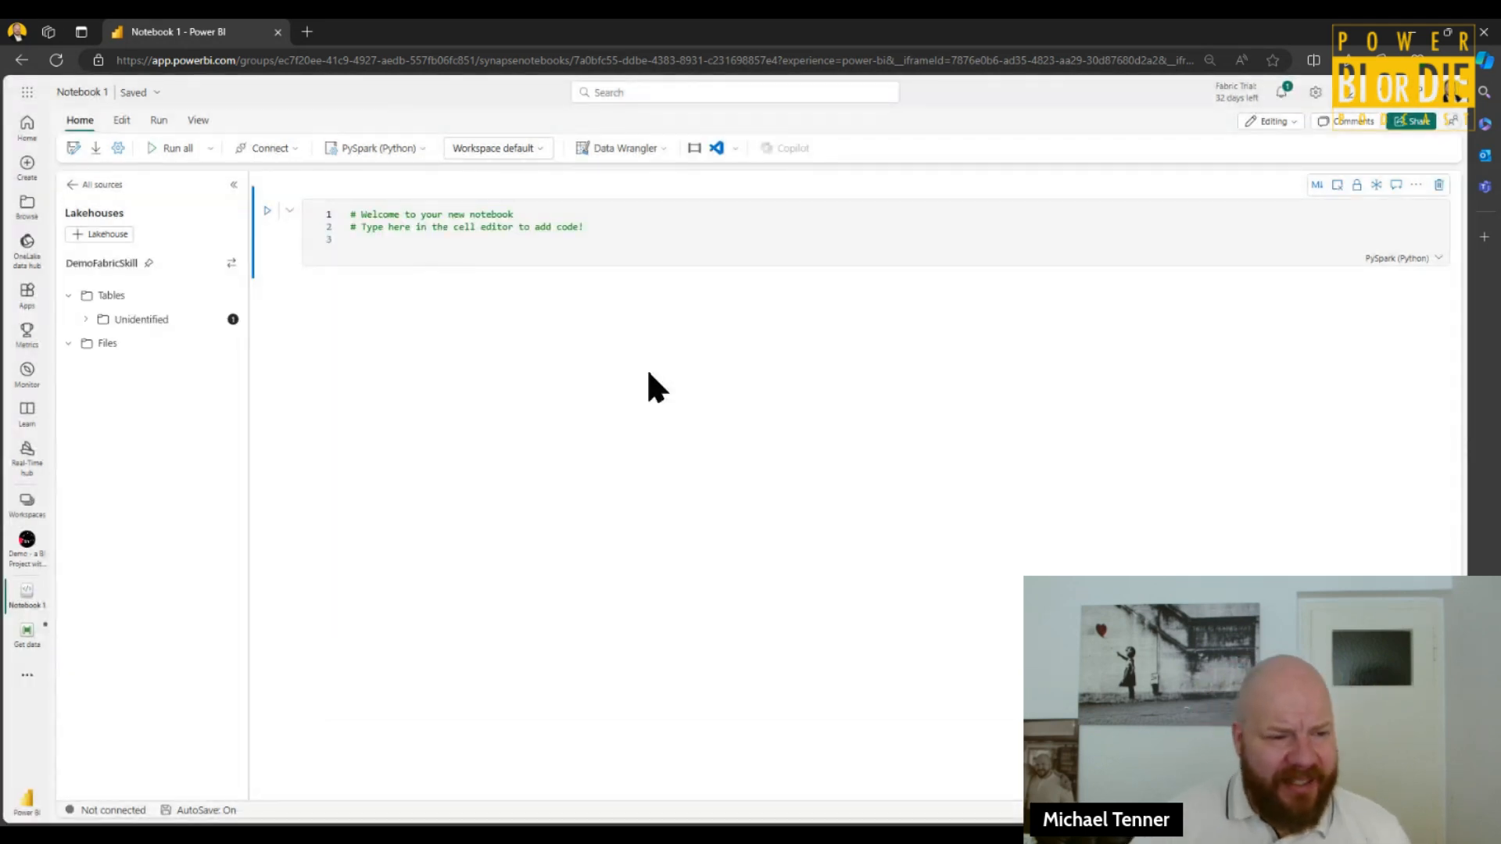
- Examine the tables and files of the DemoFabricSkill lakehouse and the notebook's built-in resources
left_click(86, 320)
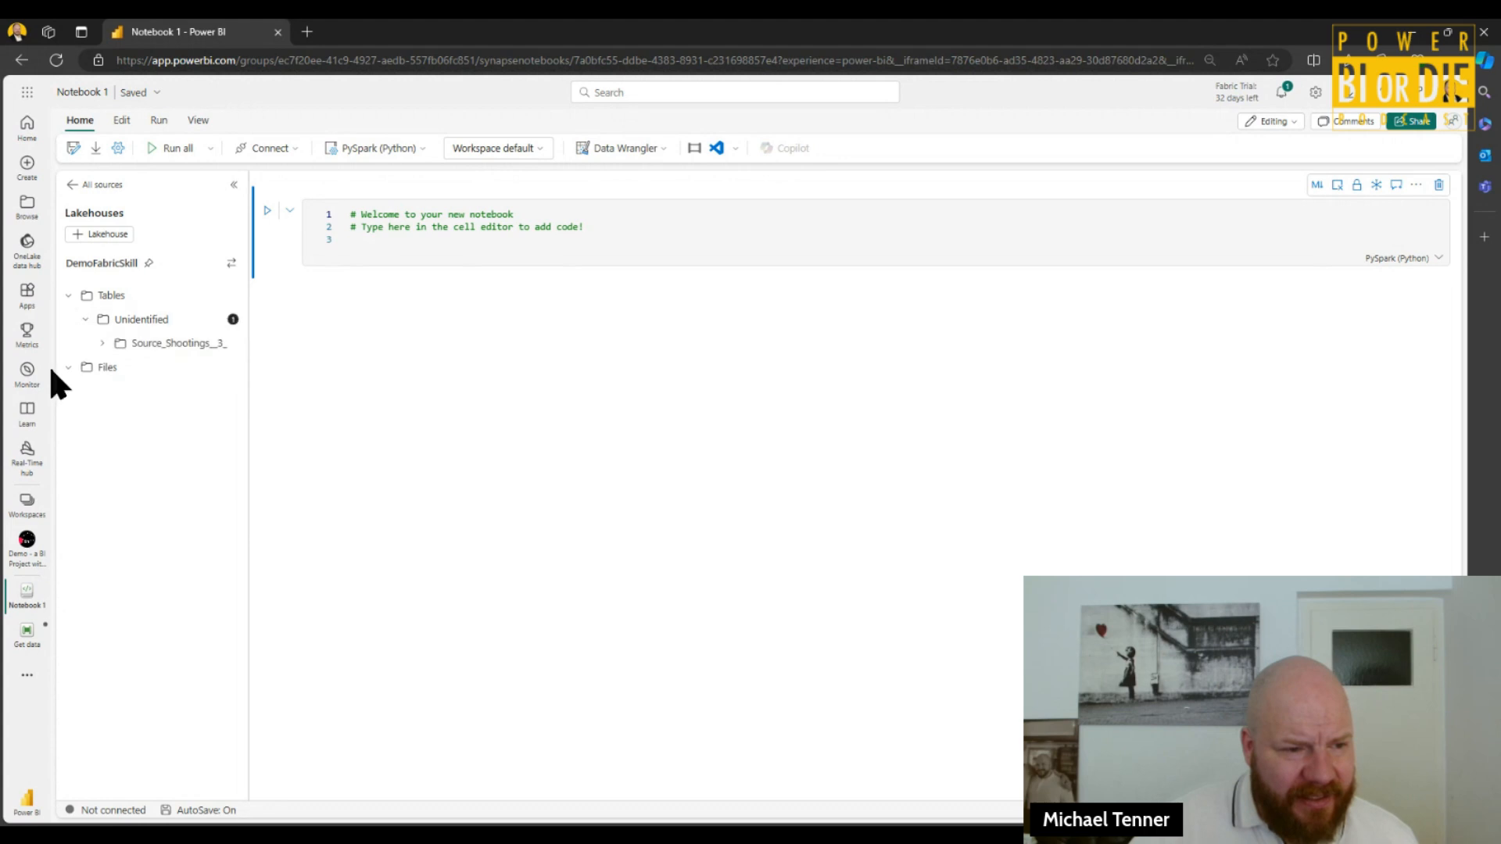
left_click(69, 368)
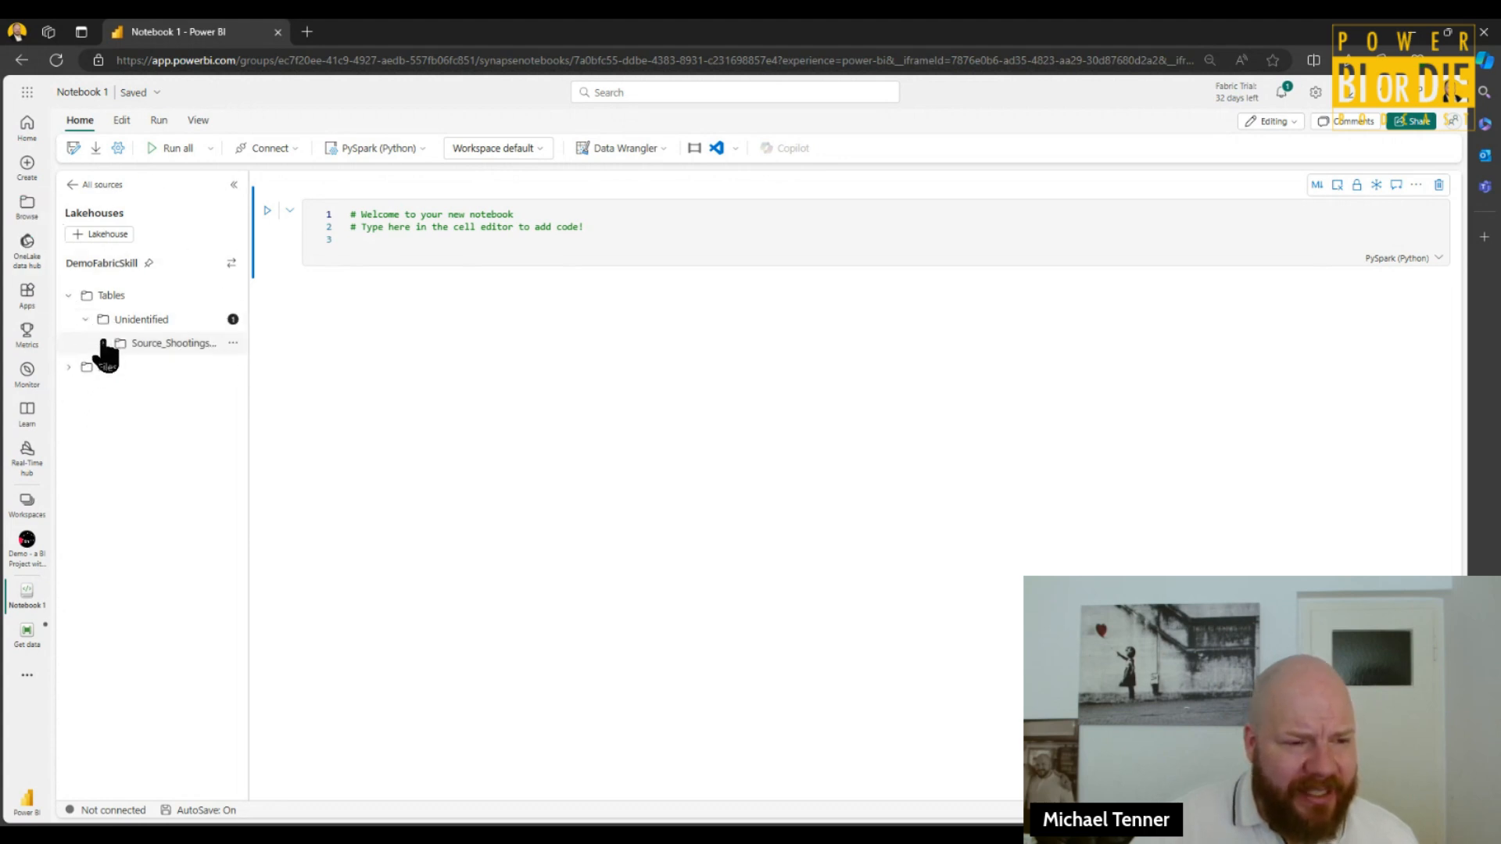
left_click(103, 344)
left_click(102, 344)
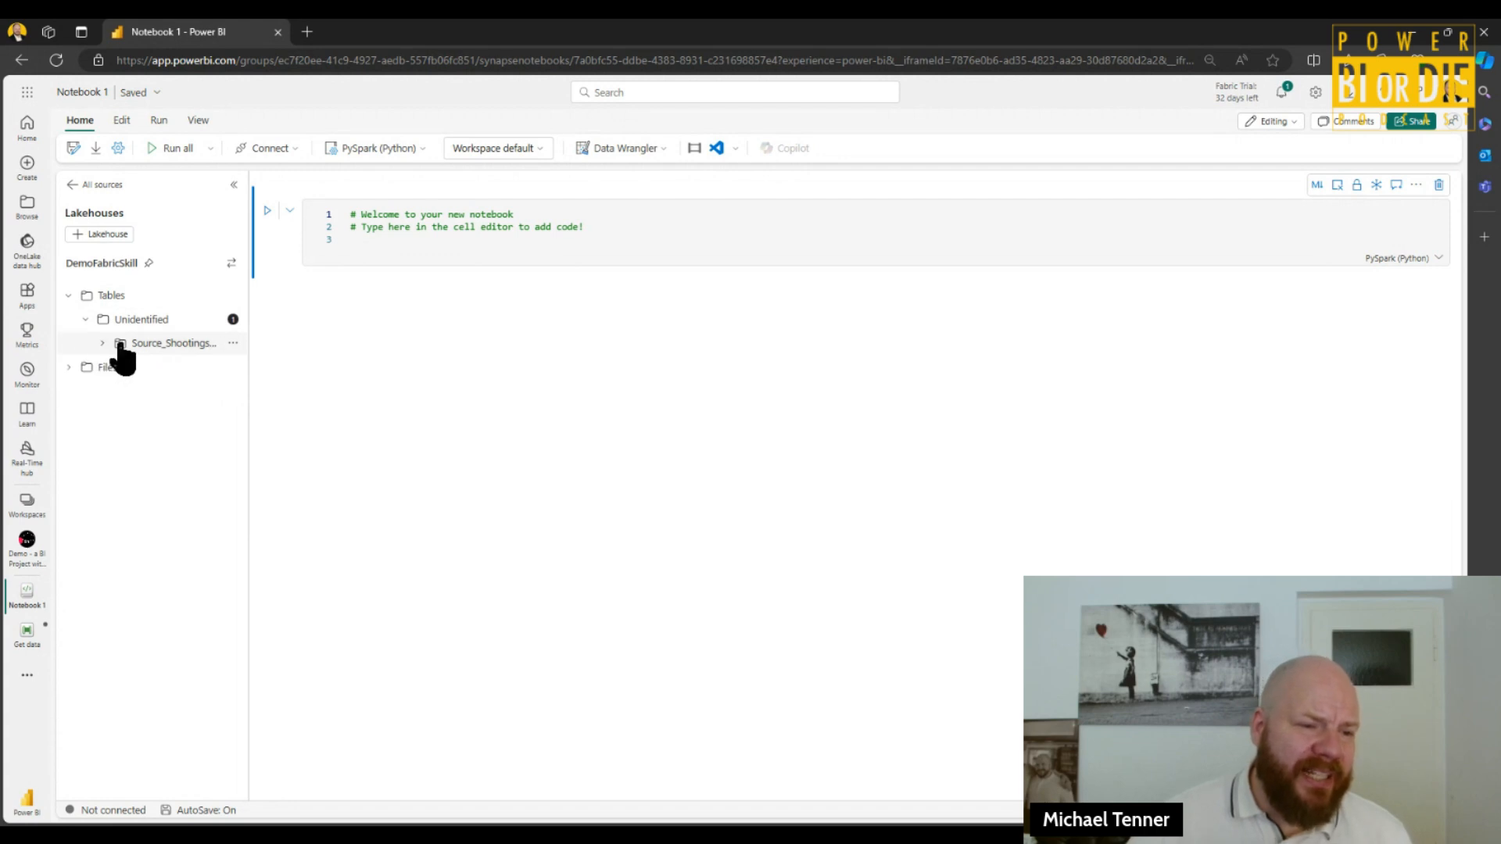
left_click(68, 295)
left_click(83, 187)
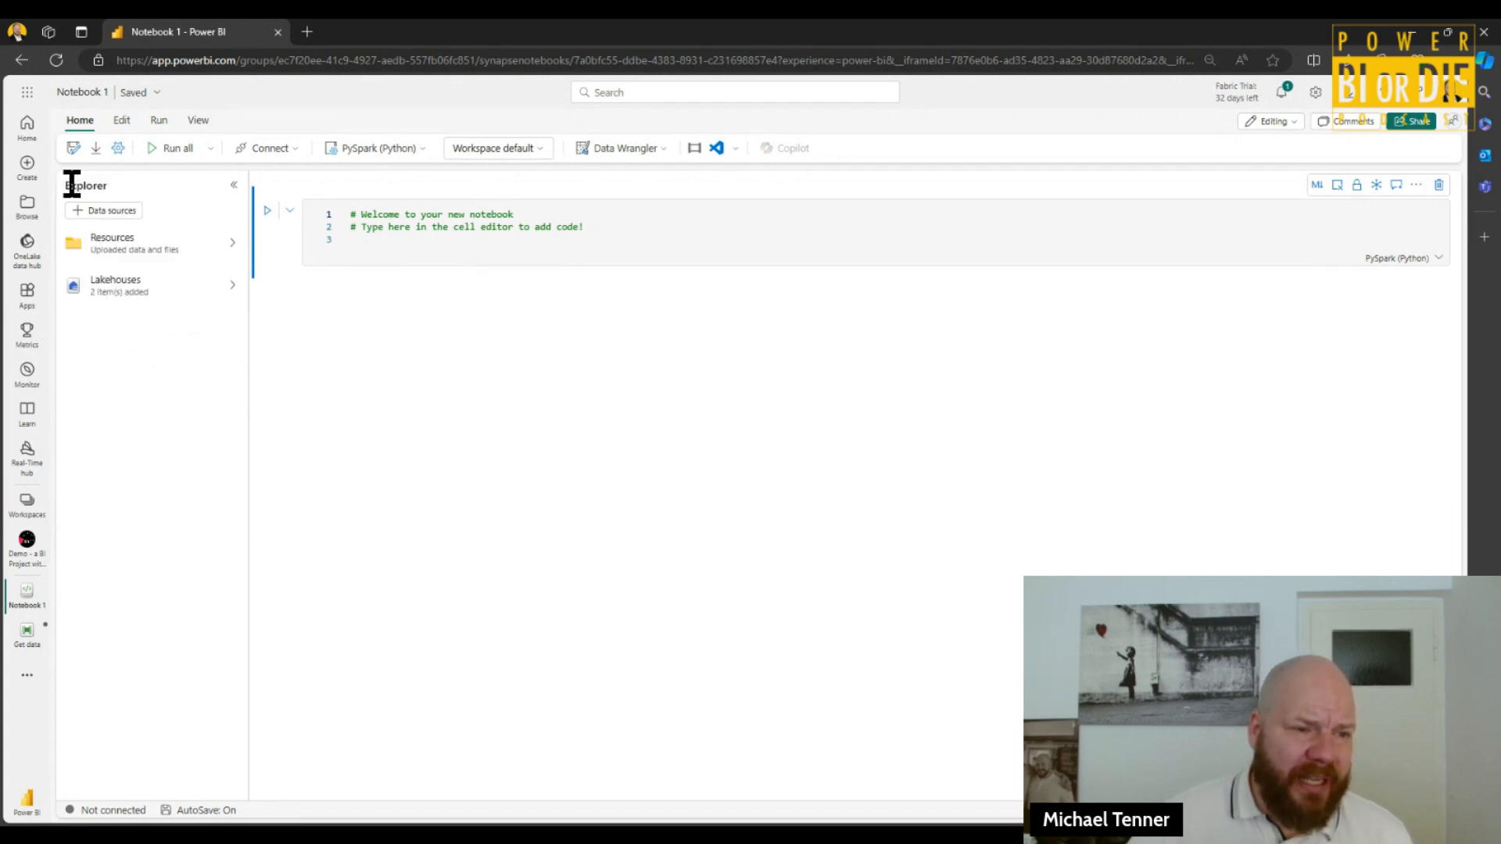
left_click(205, 286)
left_click(69, 296)
mouse_move(138, 344)
left_mouse_down()
mouse_move(356, 357)
mouse_move(148, 361)
left_mouse_up()
left_click(233, 343)
left_click(74, 347)
left_click(85, 319)
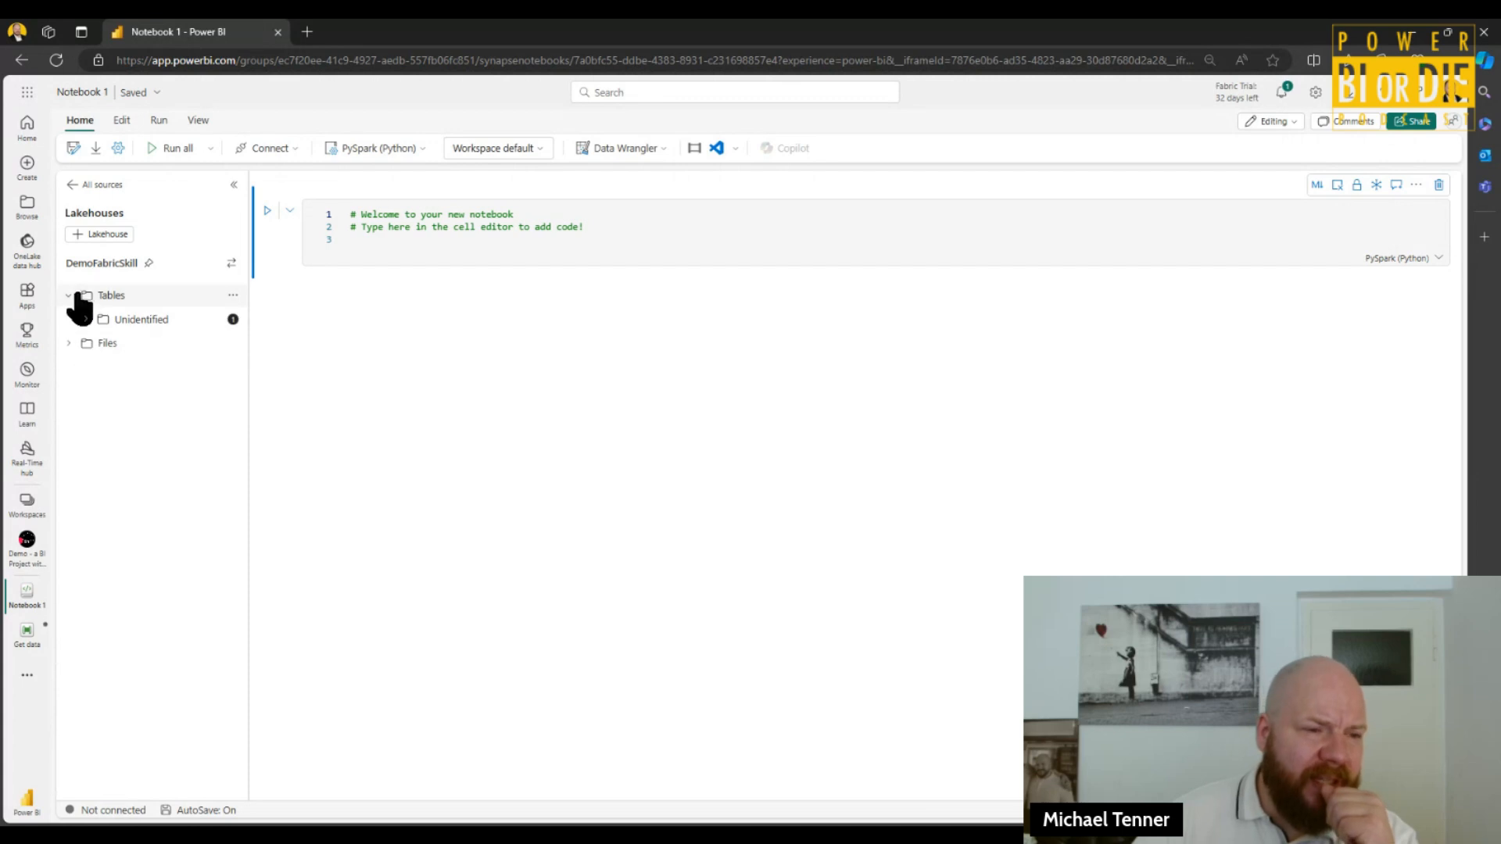
left_click(69, 296)
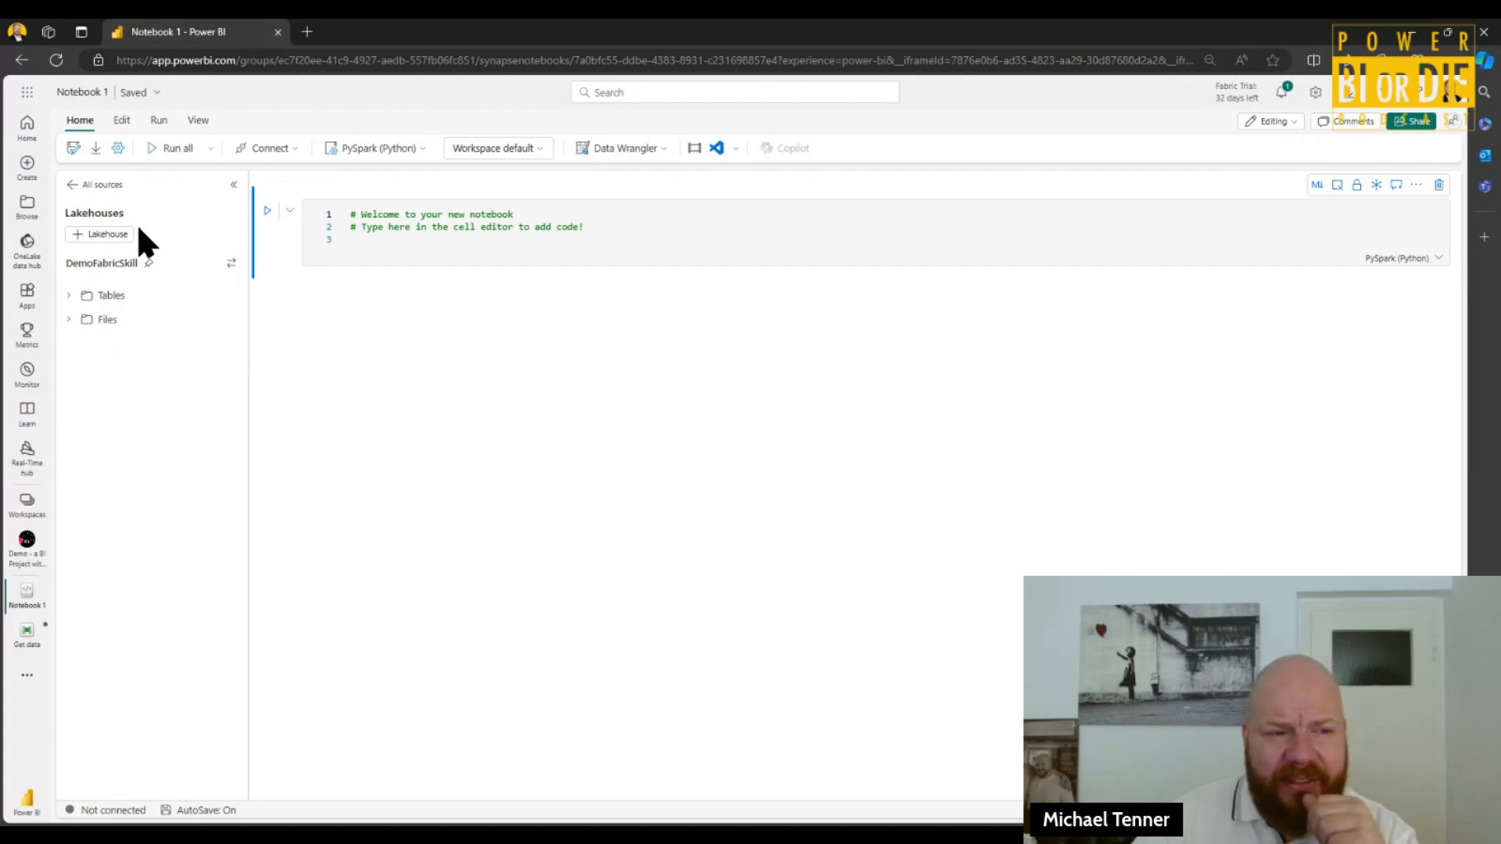
left_click(72, 184)
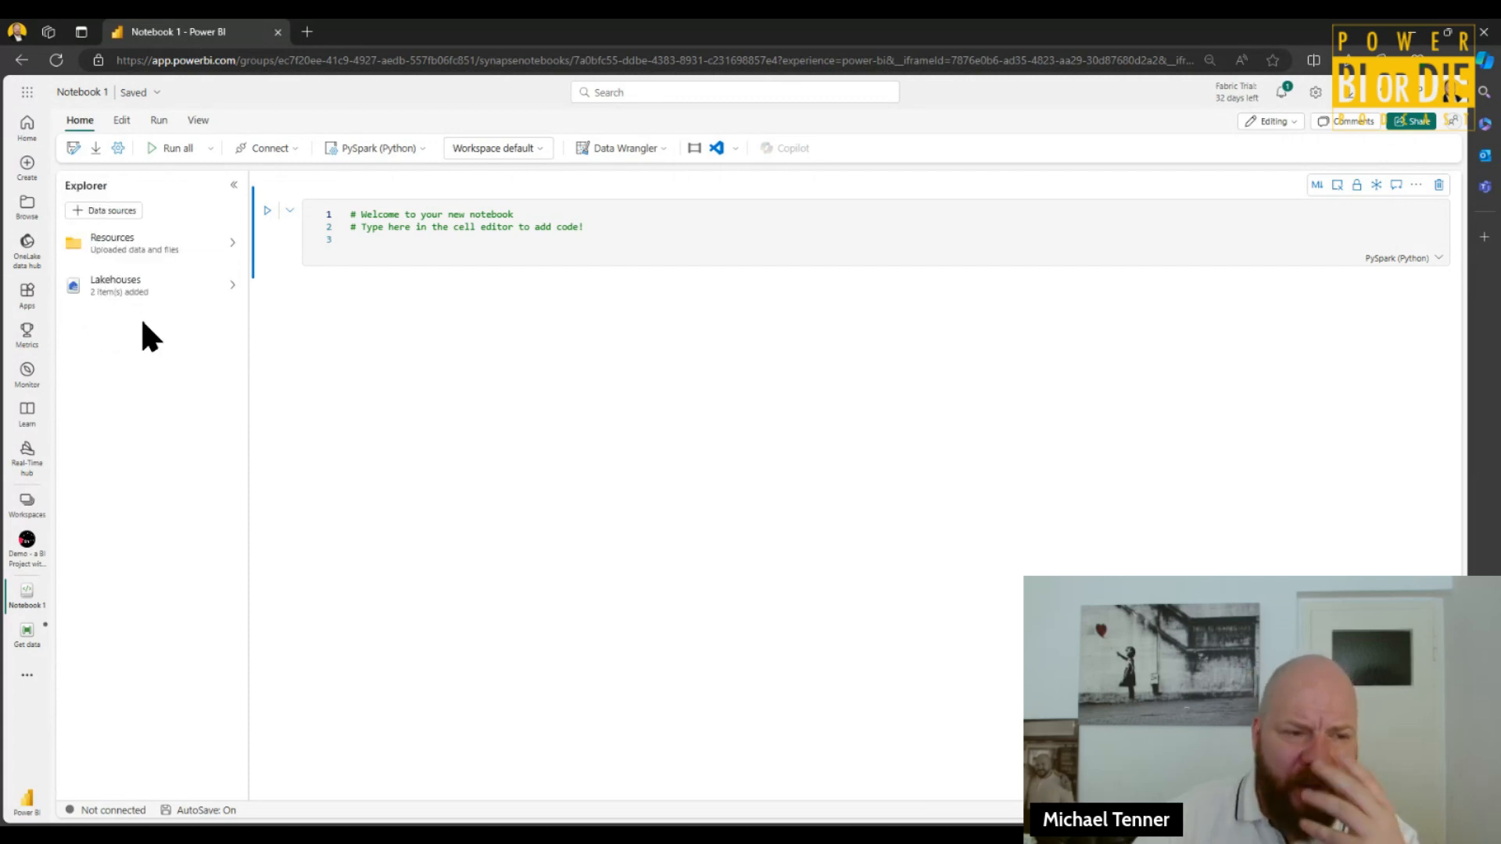
left_click(139, 246)
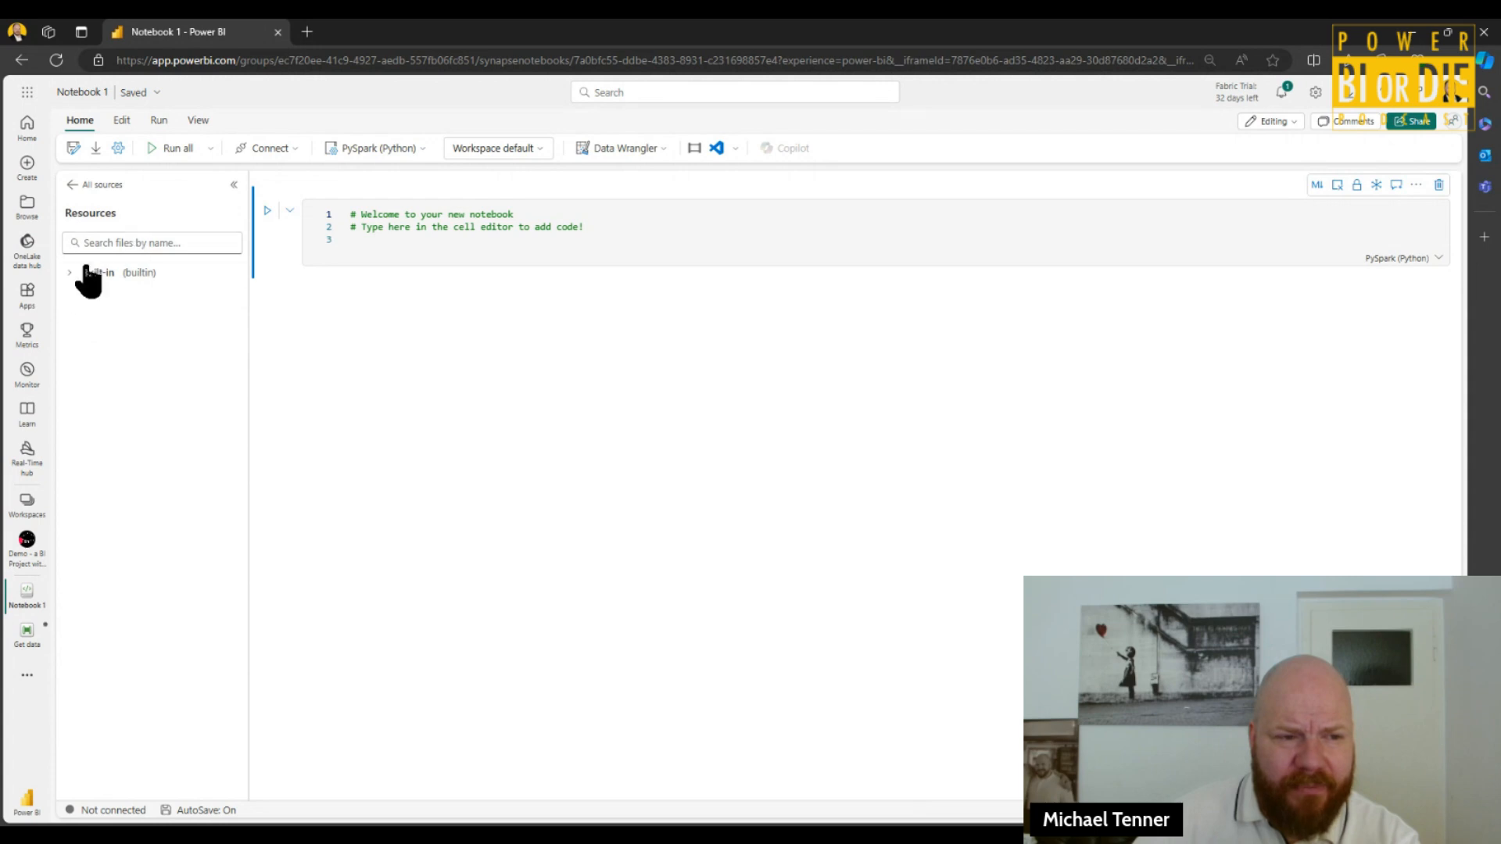
left_click(72, 185)
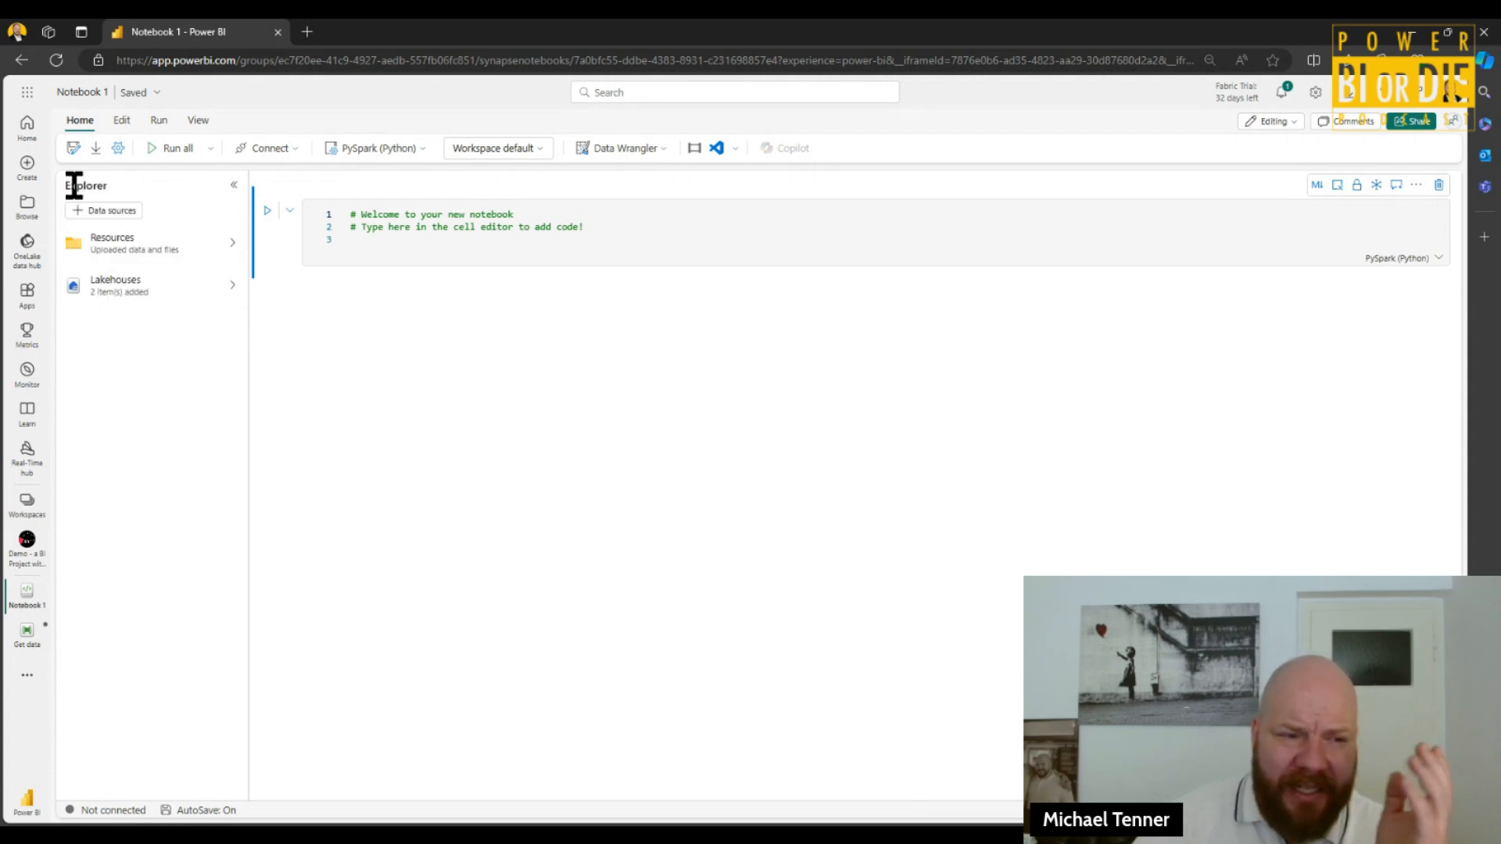
- Refresh the Unidentified folder under the Tables of DemoFabricSkill in the notebook's lakehouse explorer
left_click(208, 295)
left_click(64, 299)
left_click(68, 344)
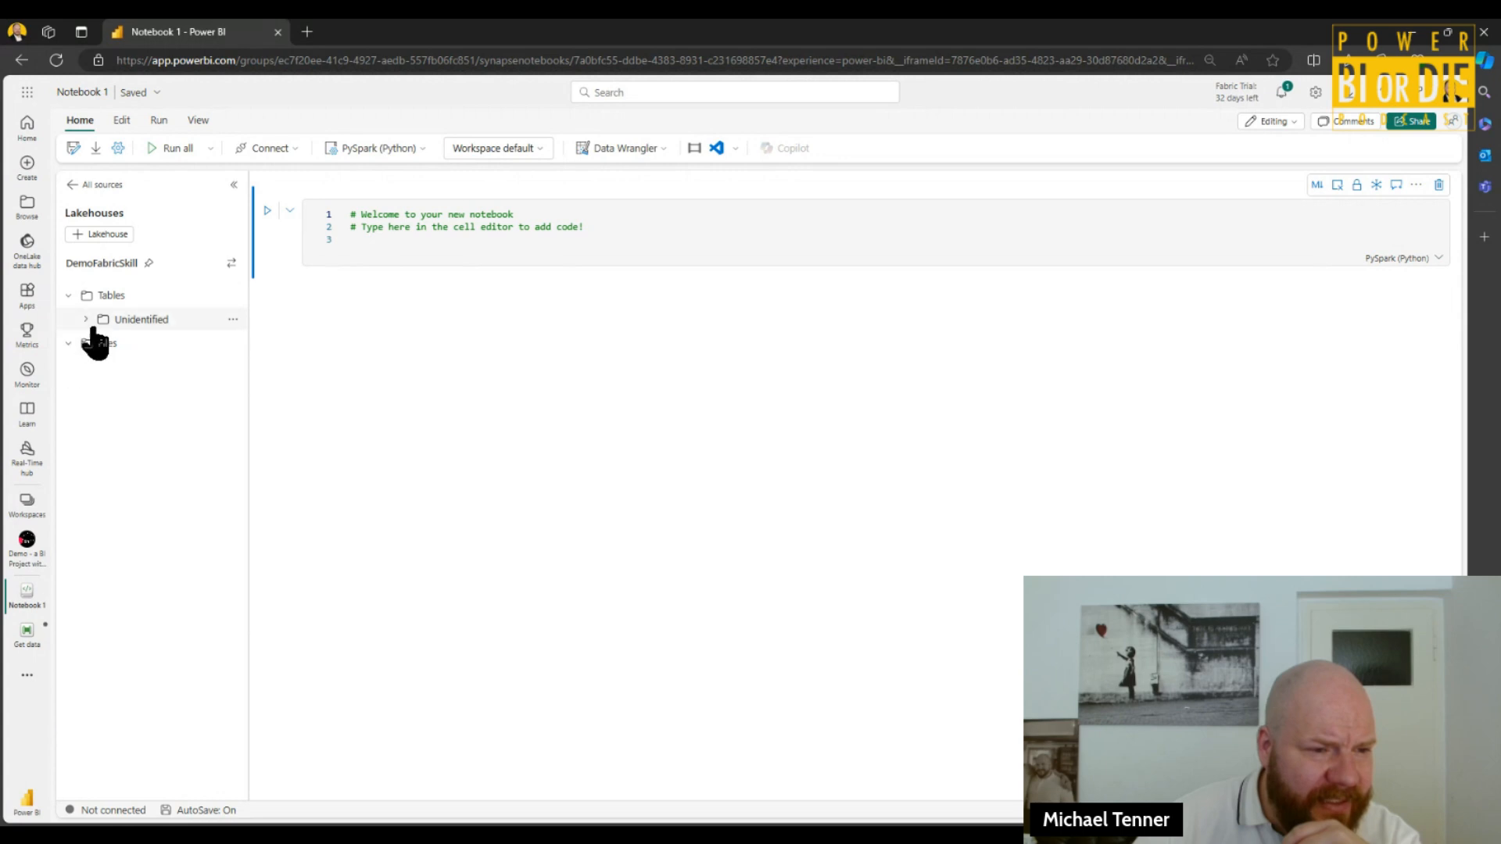
left_click(232, 321)
left_click(277, 338)
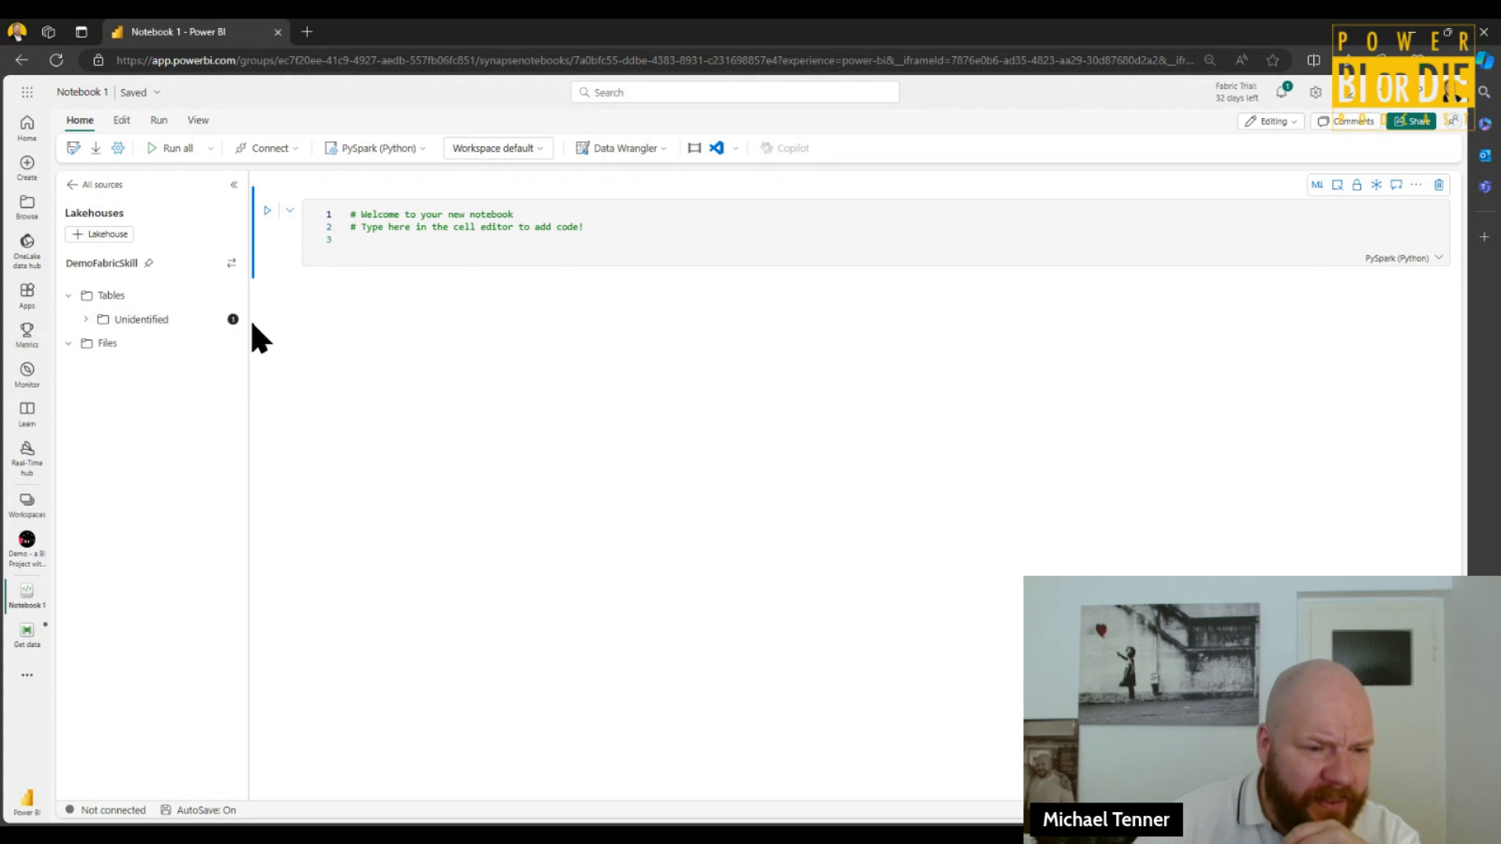
left_click(232, 321)
left_click(258, 339)
left_click(232, 320)
left_click(237, 341)
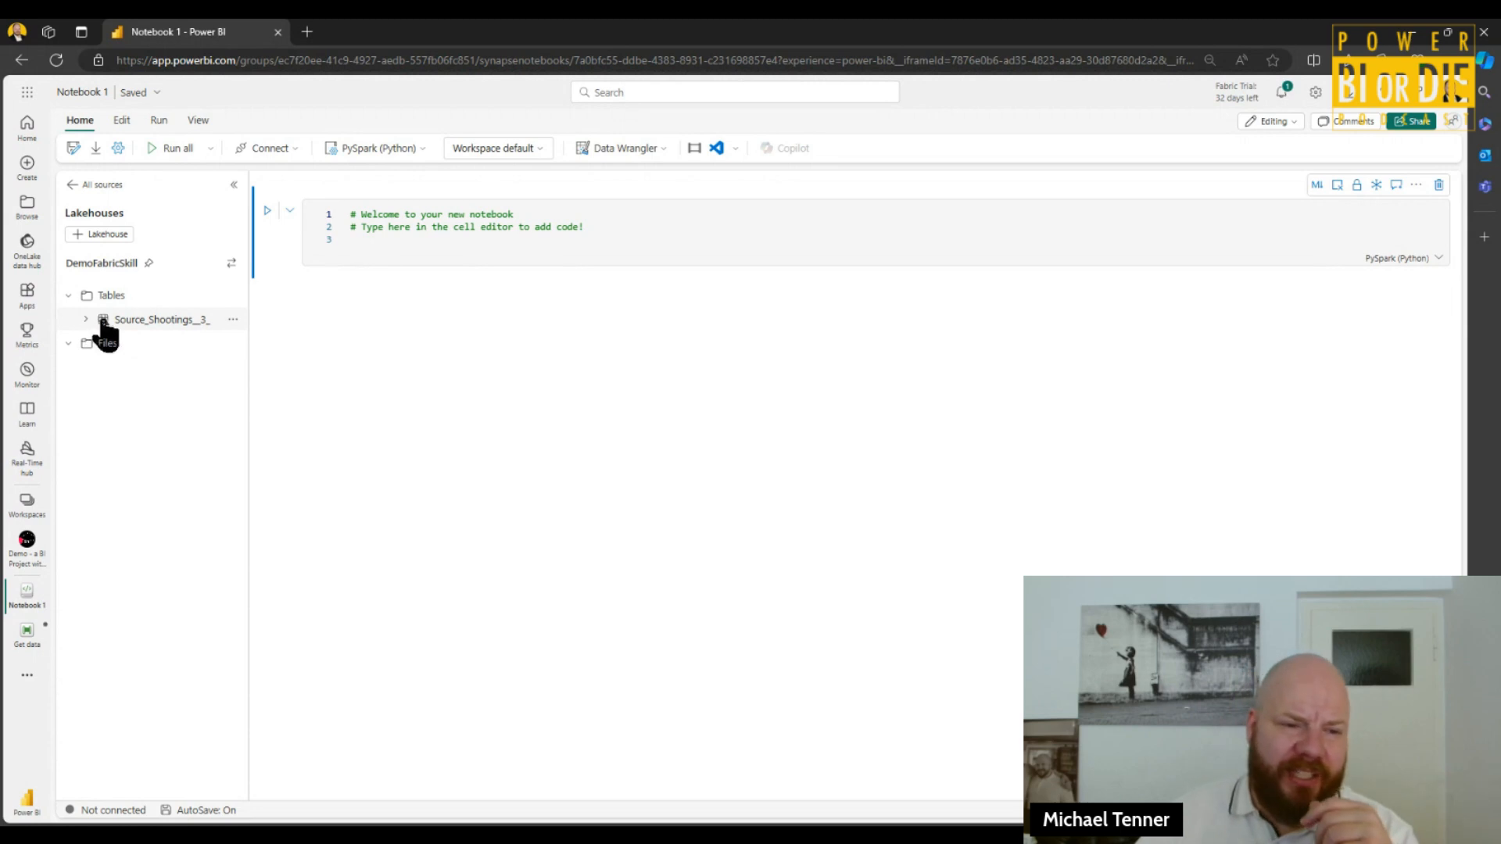
- Add a Spark cell that loads the first 1000 rows of Source_Shootings__3_ into df and displays them, and run it
left_click_drag(156, 333, 356, 350)
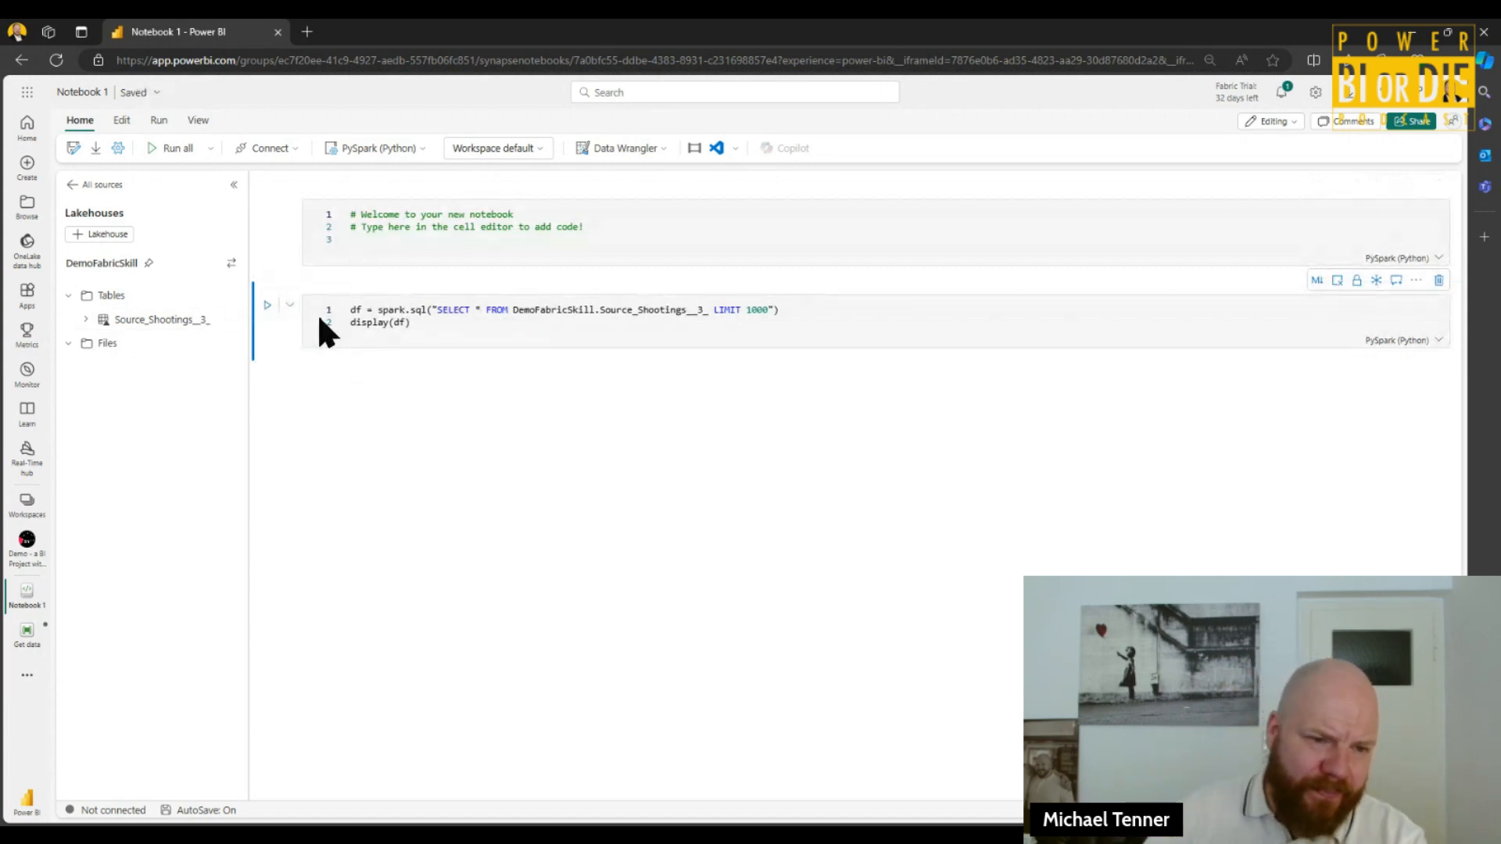
left_click(266, 304)
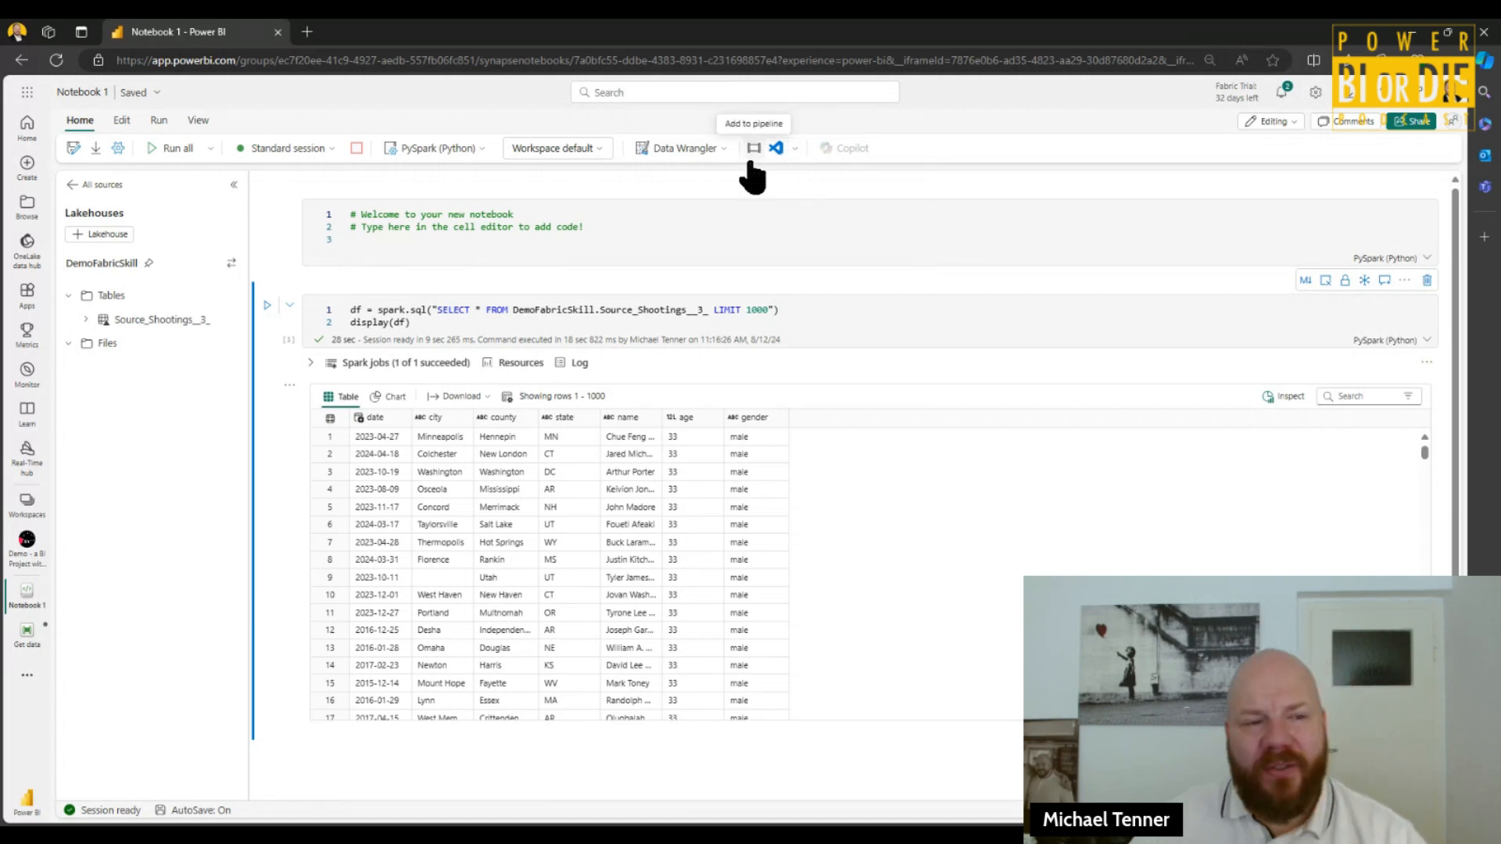
- Open the df DataFrame in Data Wrangler and examine its data and Schema operations, including the Change column type settings
left_click(696, 152)
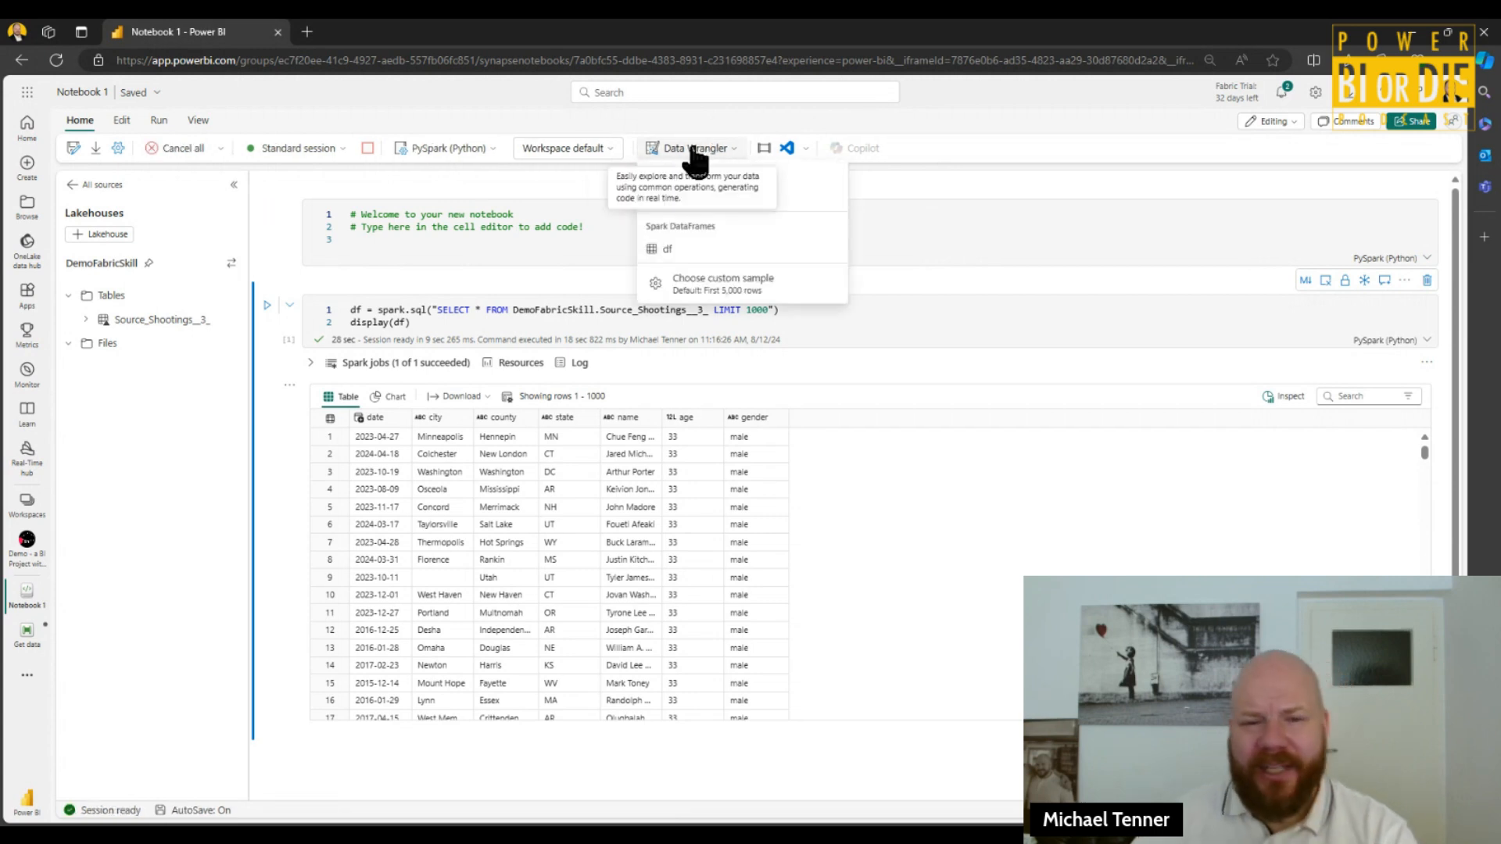
left_click(688, 250)
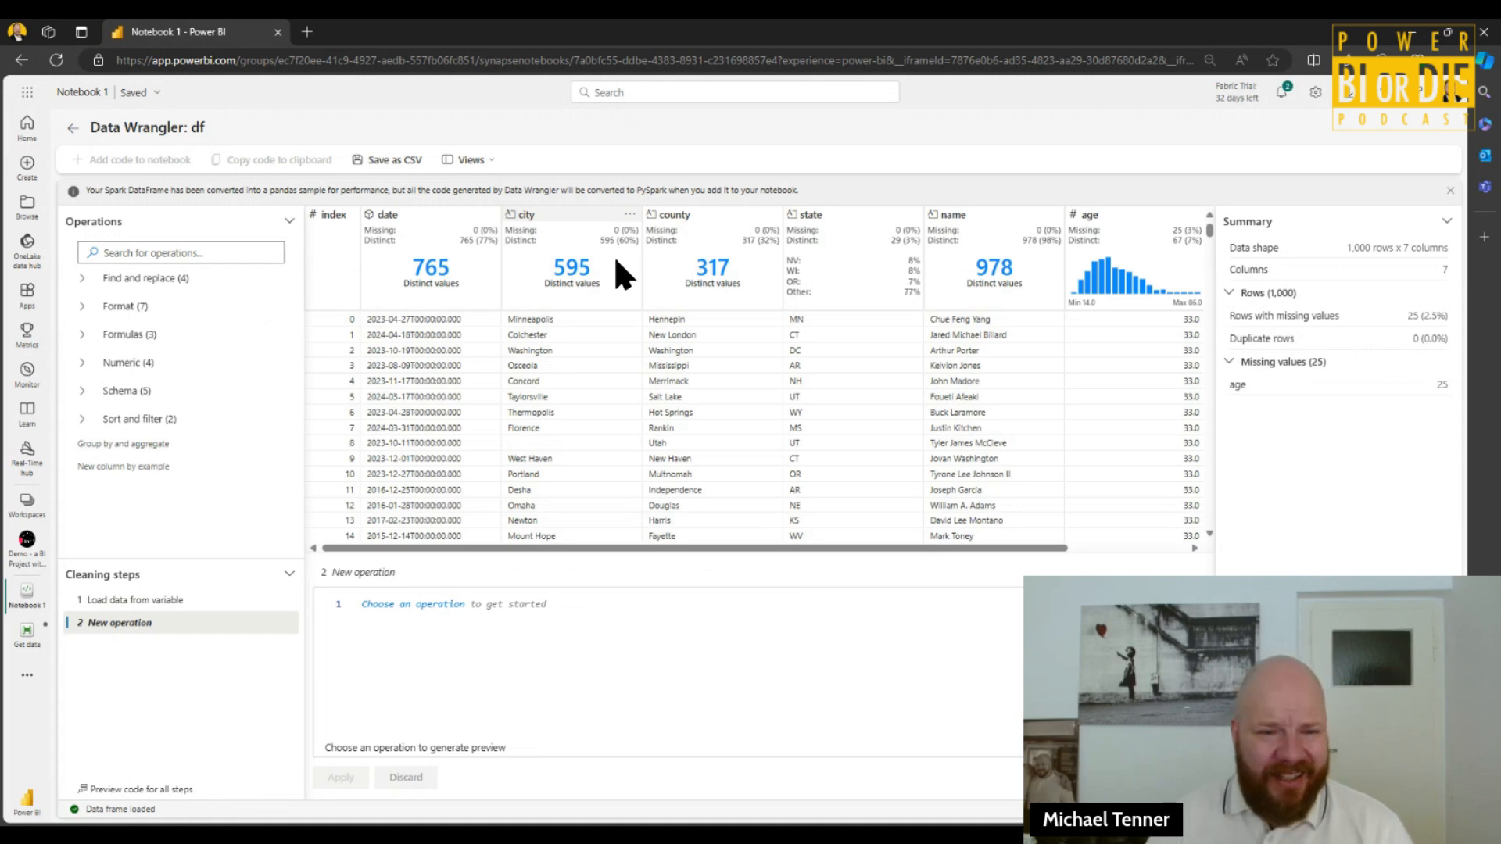
left_click_drag(730, 546, 325, 550)
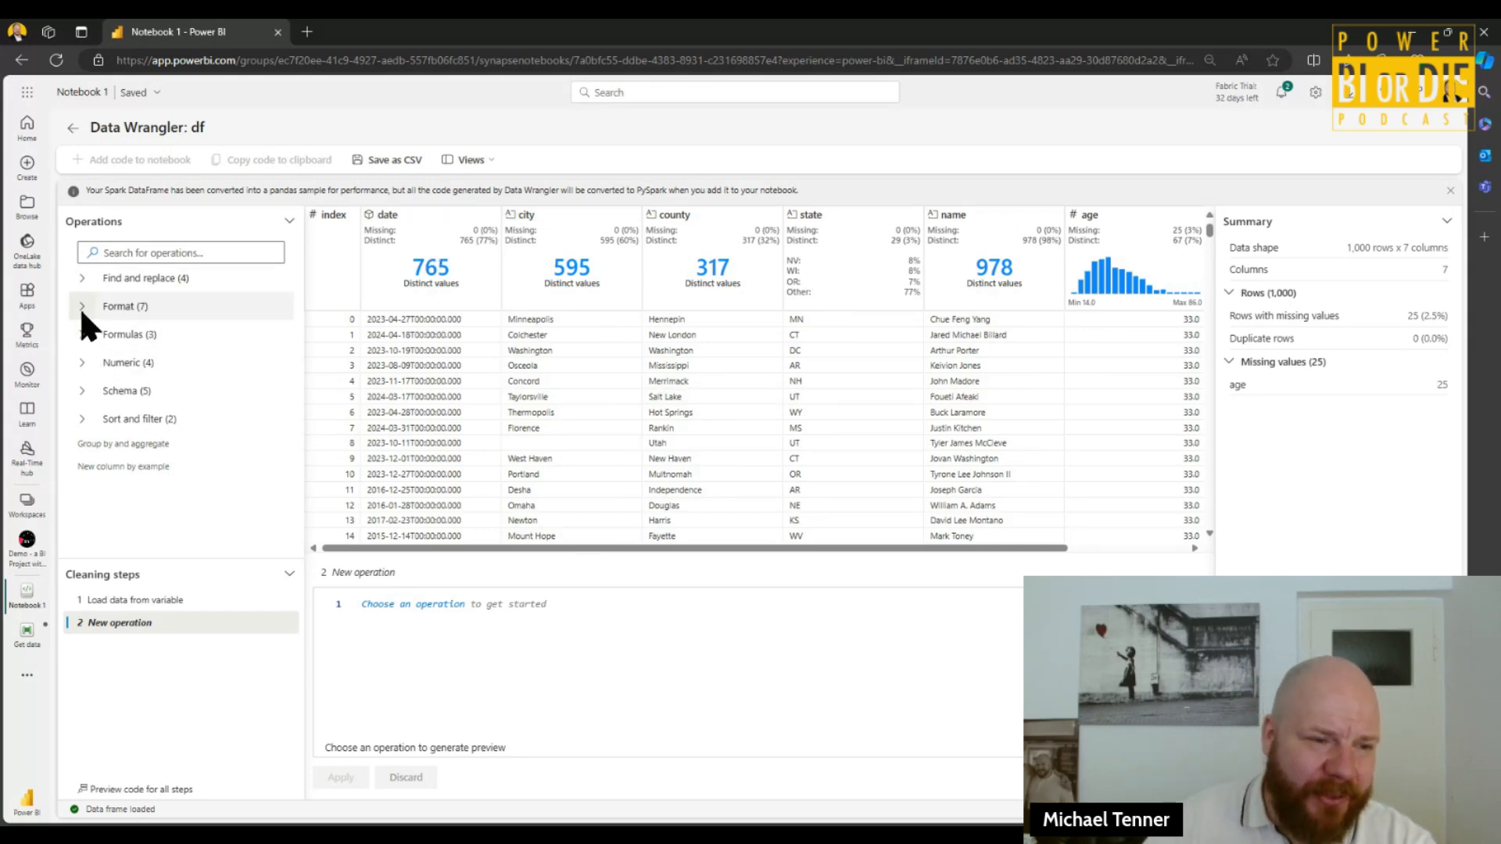
left_click(75, 390)
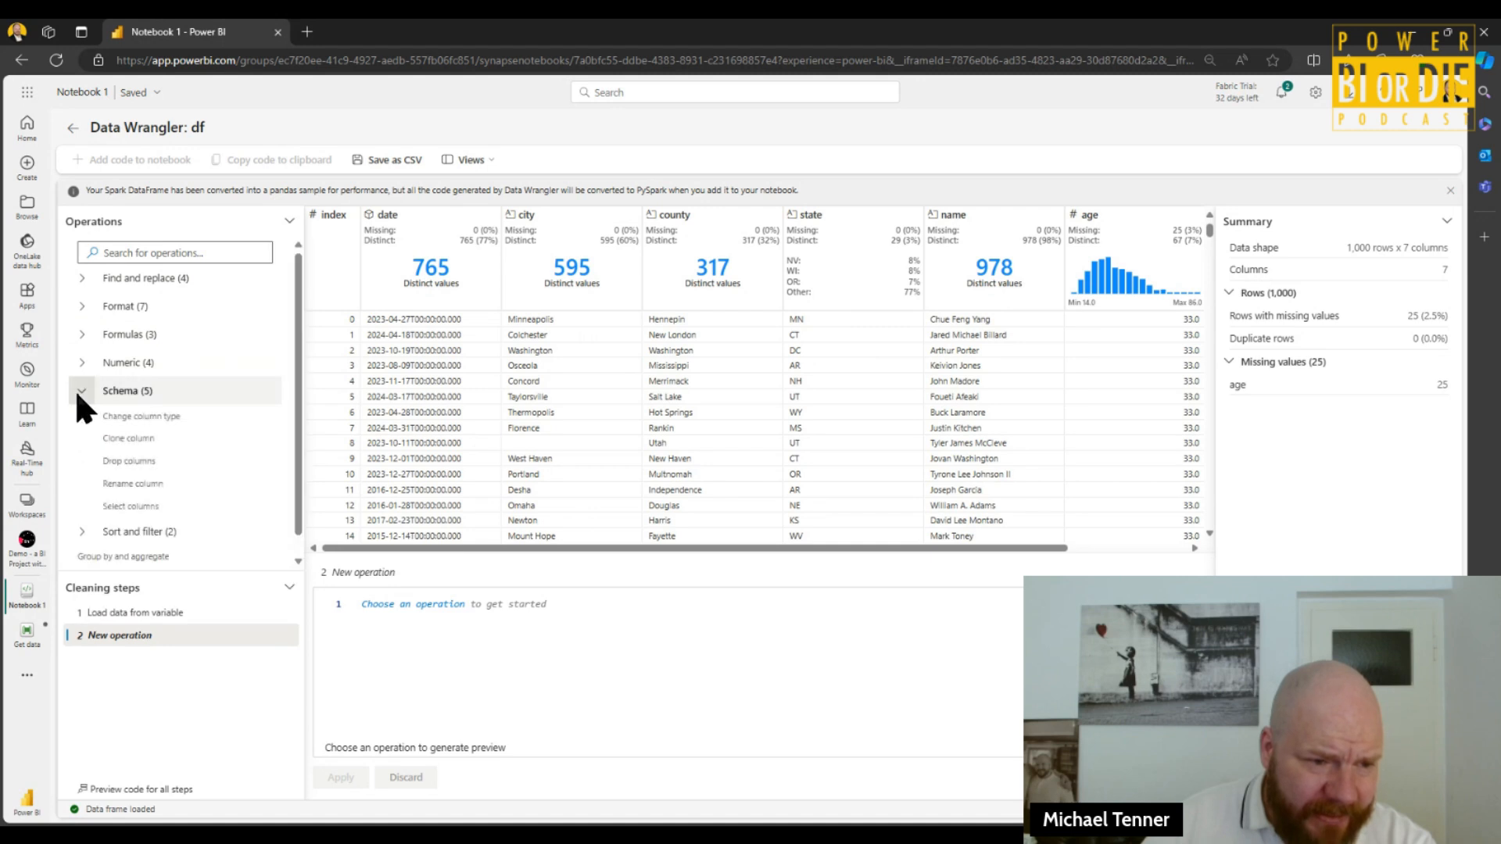
left_click(86, 406)
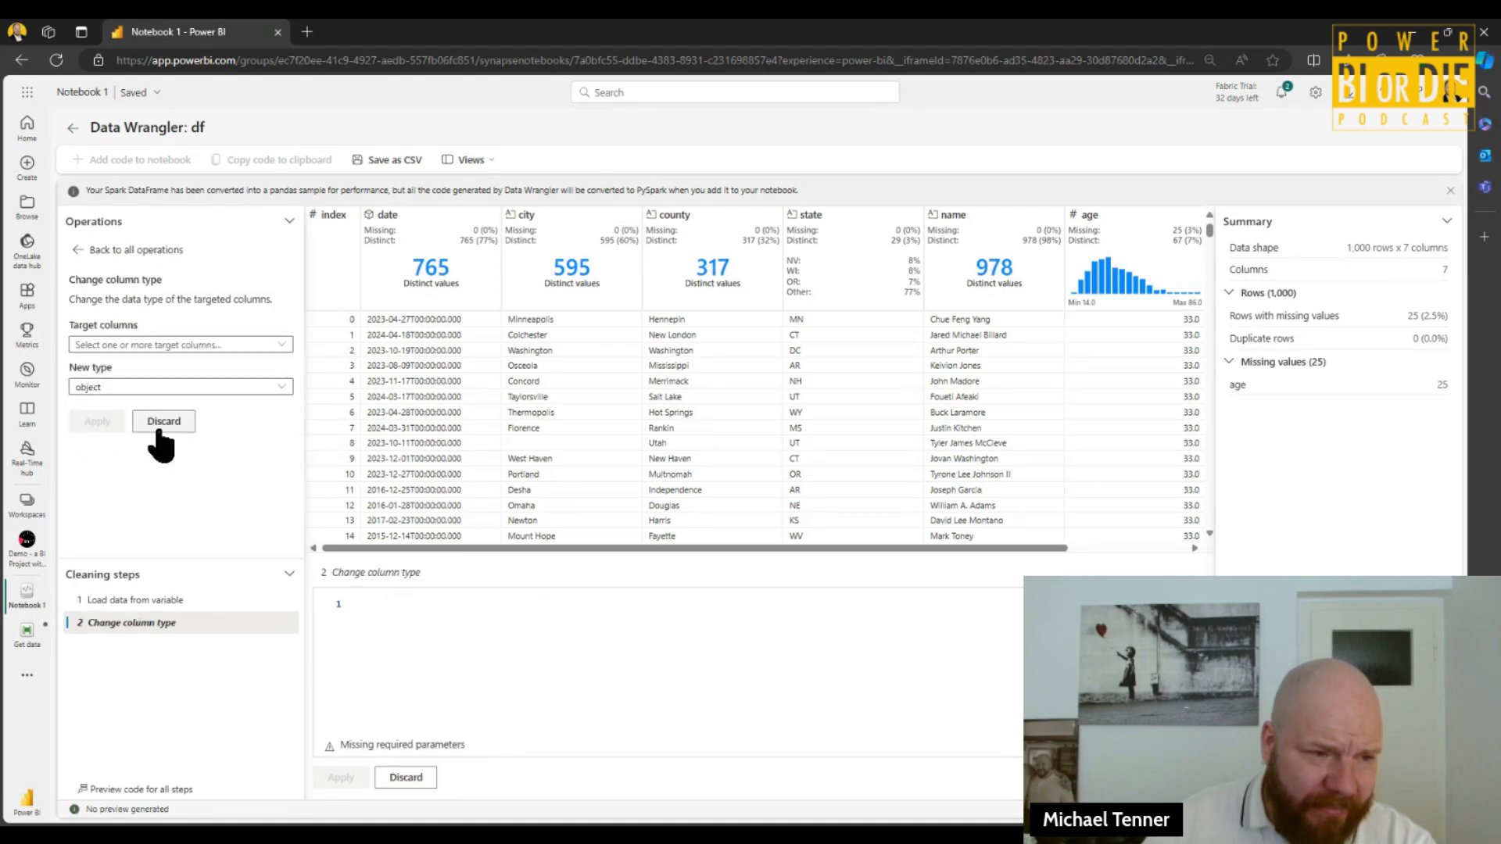
left_click(101, 249)
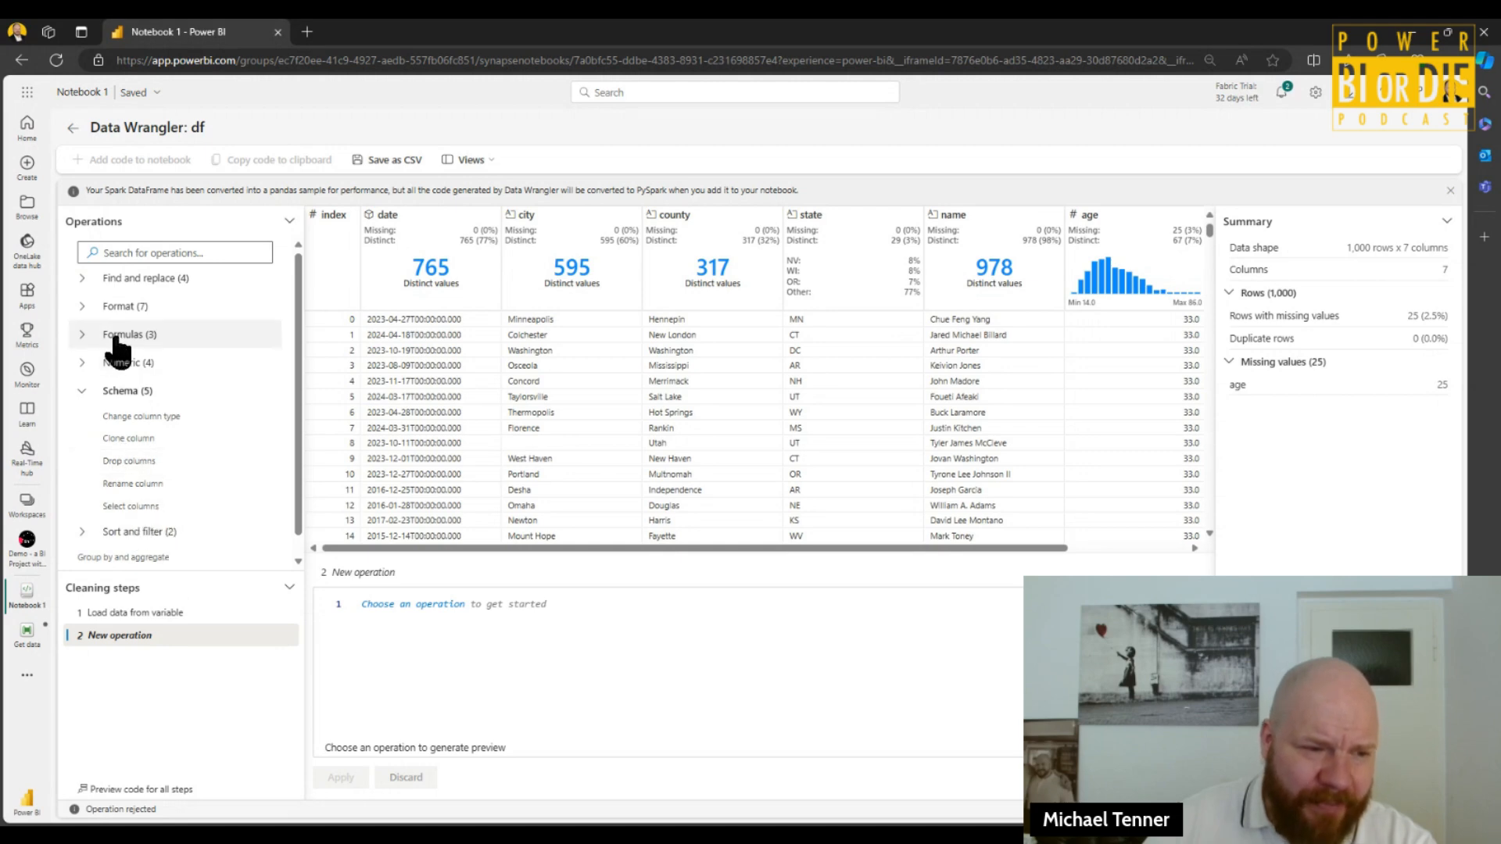
- Examine the Format and Find and replace operations available in Data Wrangler and return to the notebook
left_click(78, 302)
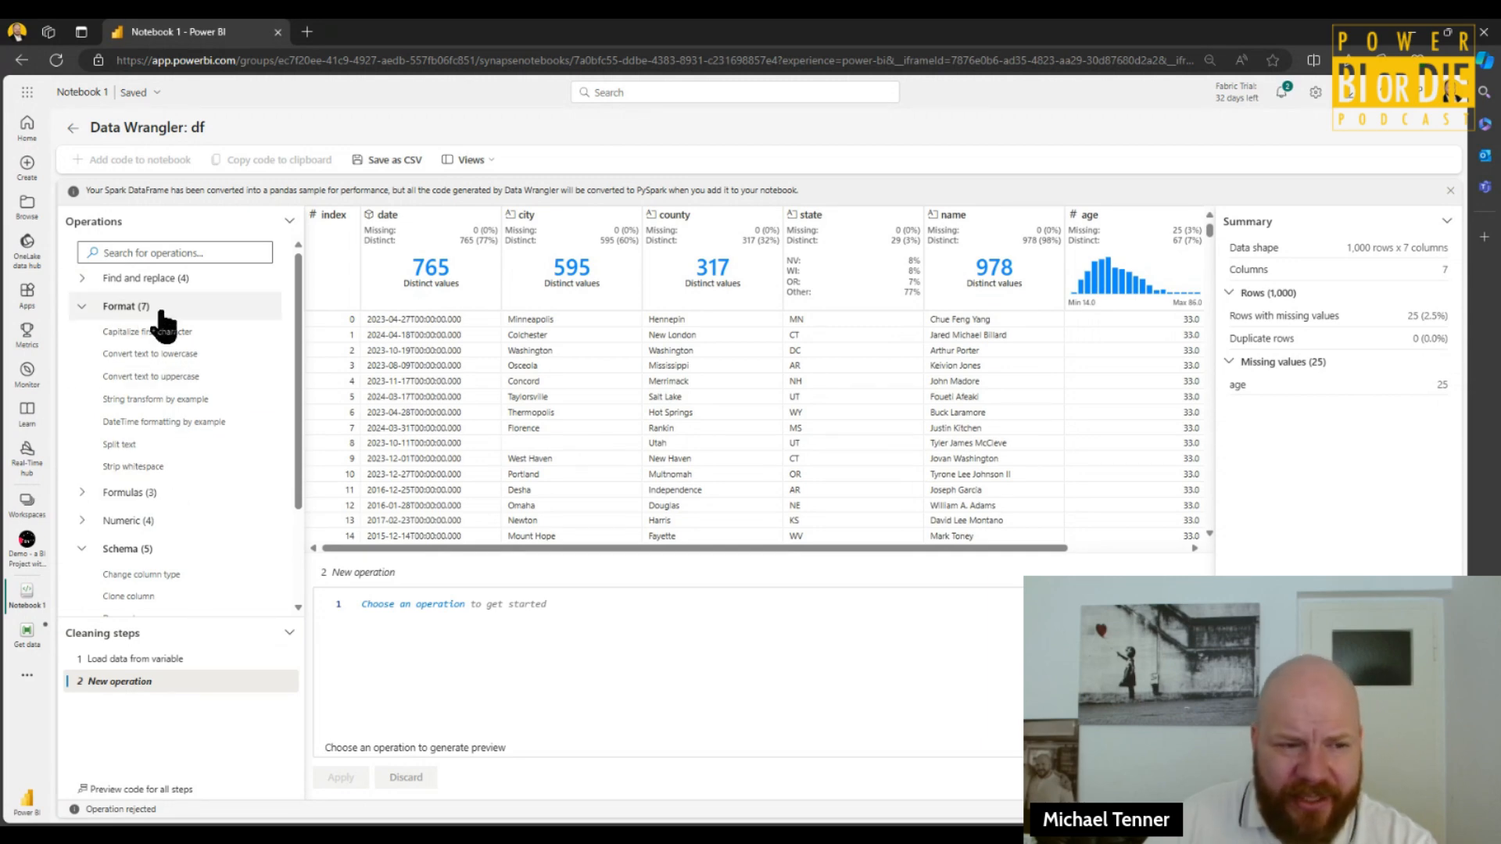
left_click(82, 278)
scroll(114, 434, "down", 3)
left_click(114, 433)
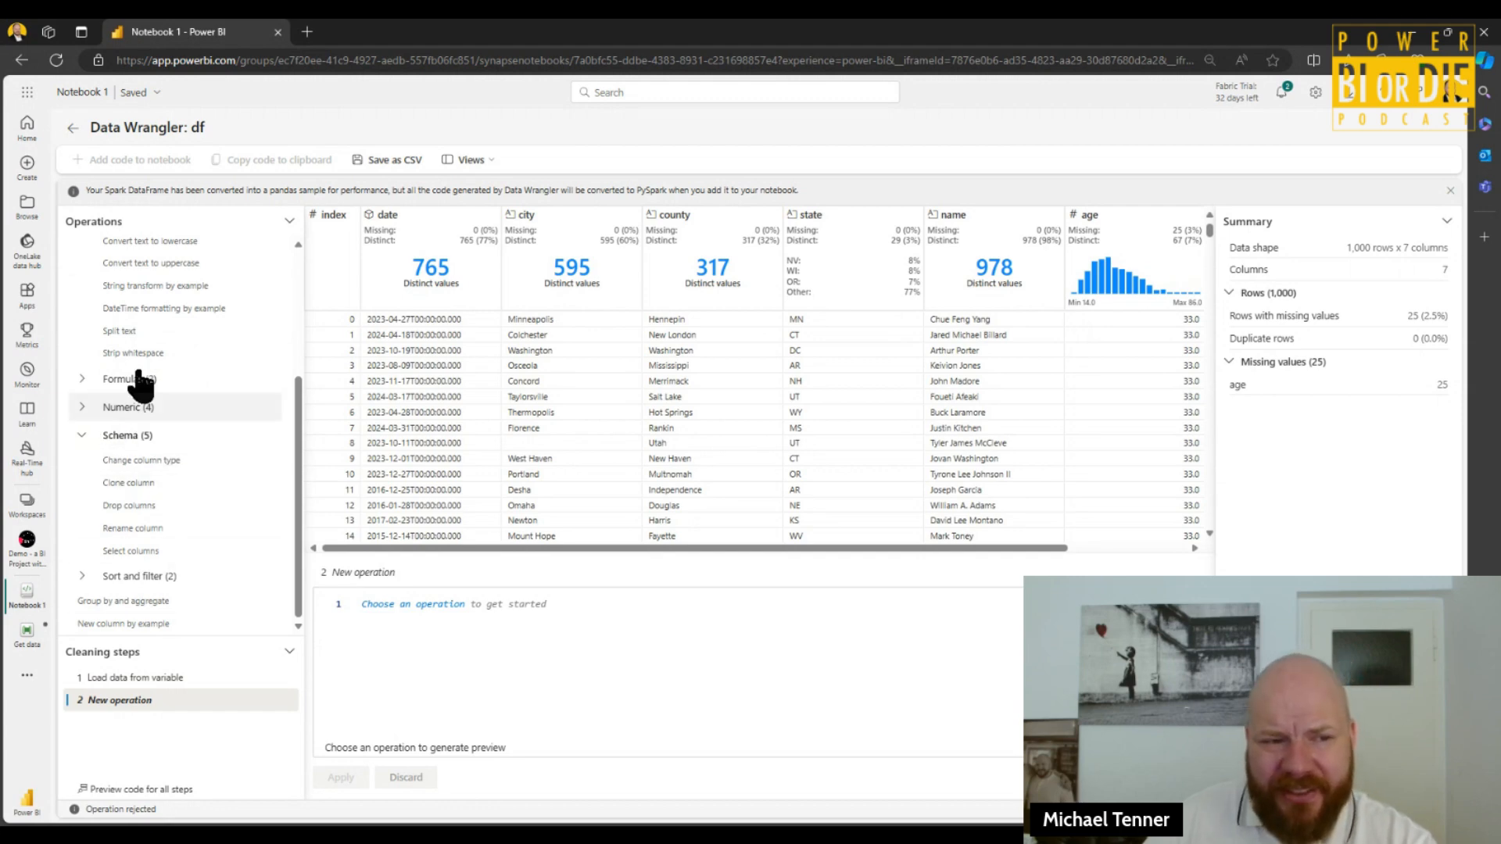
scroll(137, 469, "up", 3)
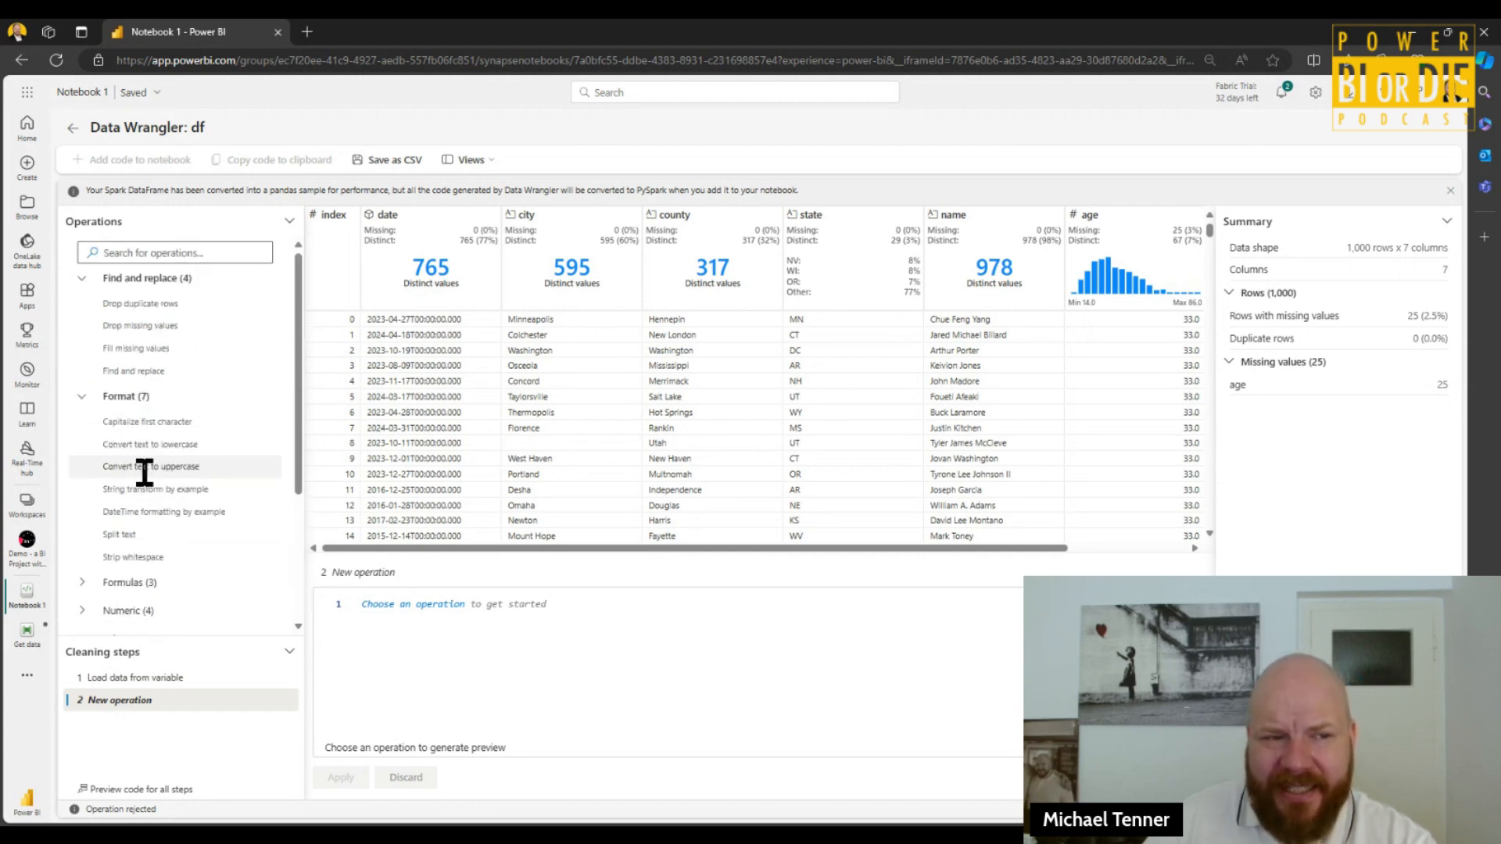
left_click(73, 129)
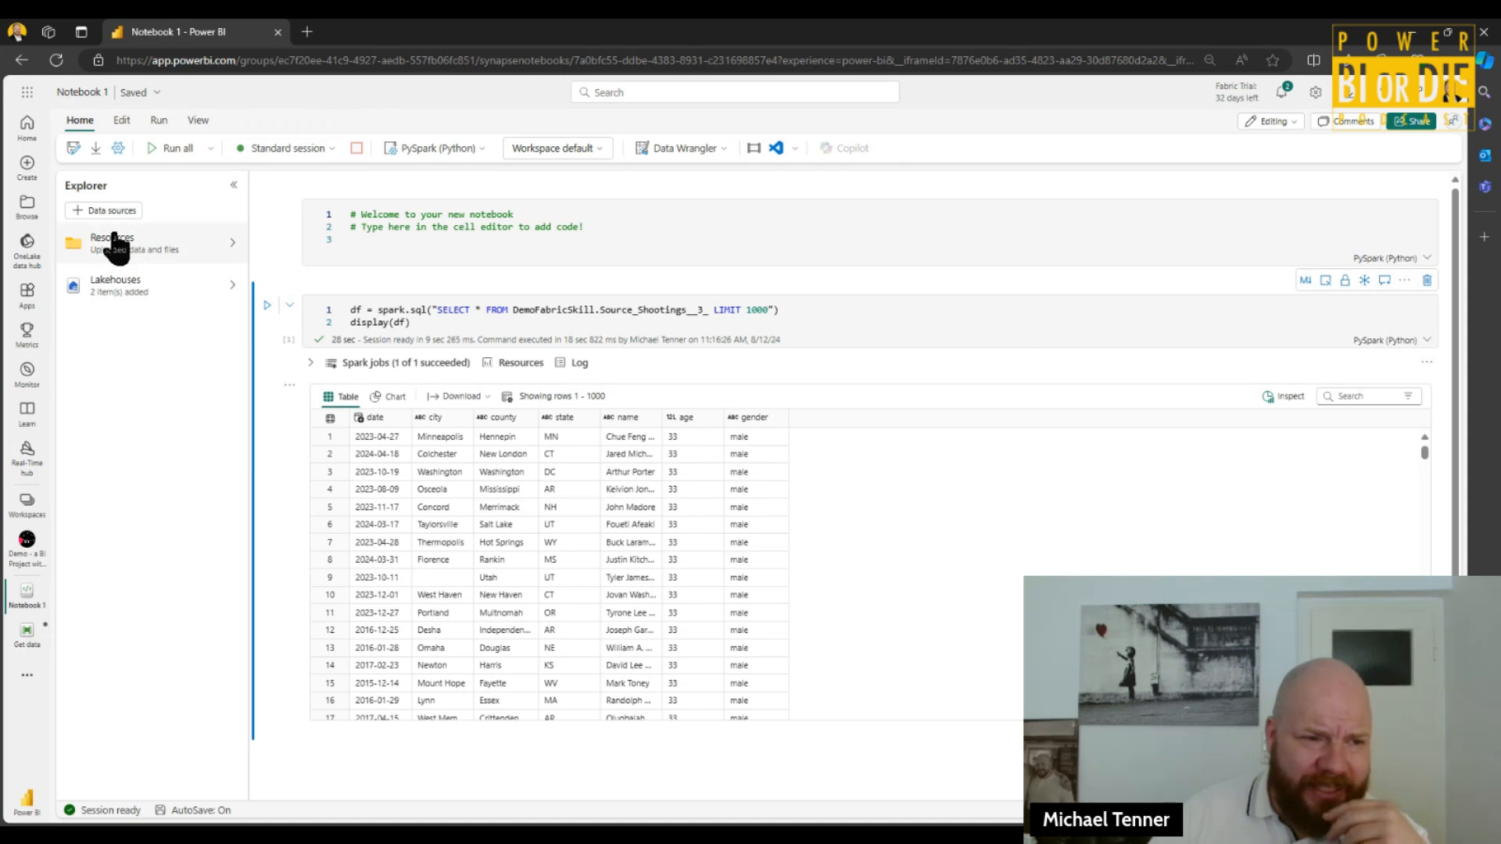
- Go back to the project workspace and examine the recommended item types for a new item in the Store task
left_click(26, 547)
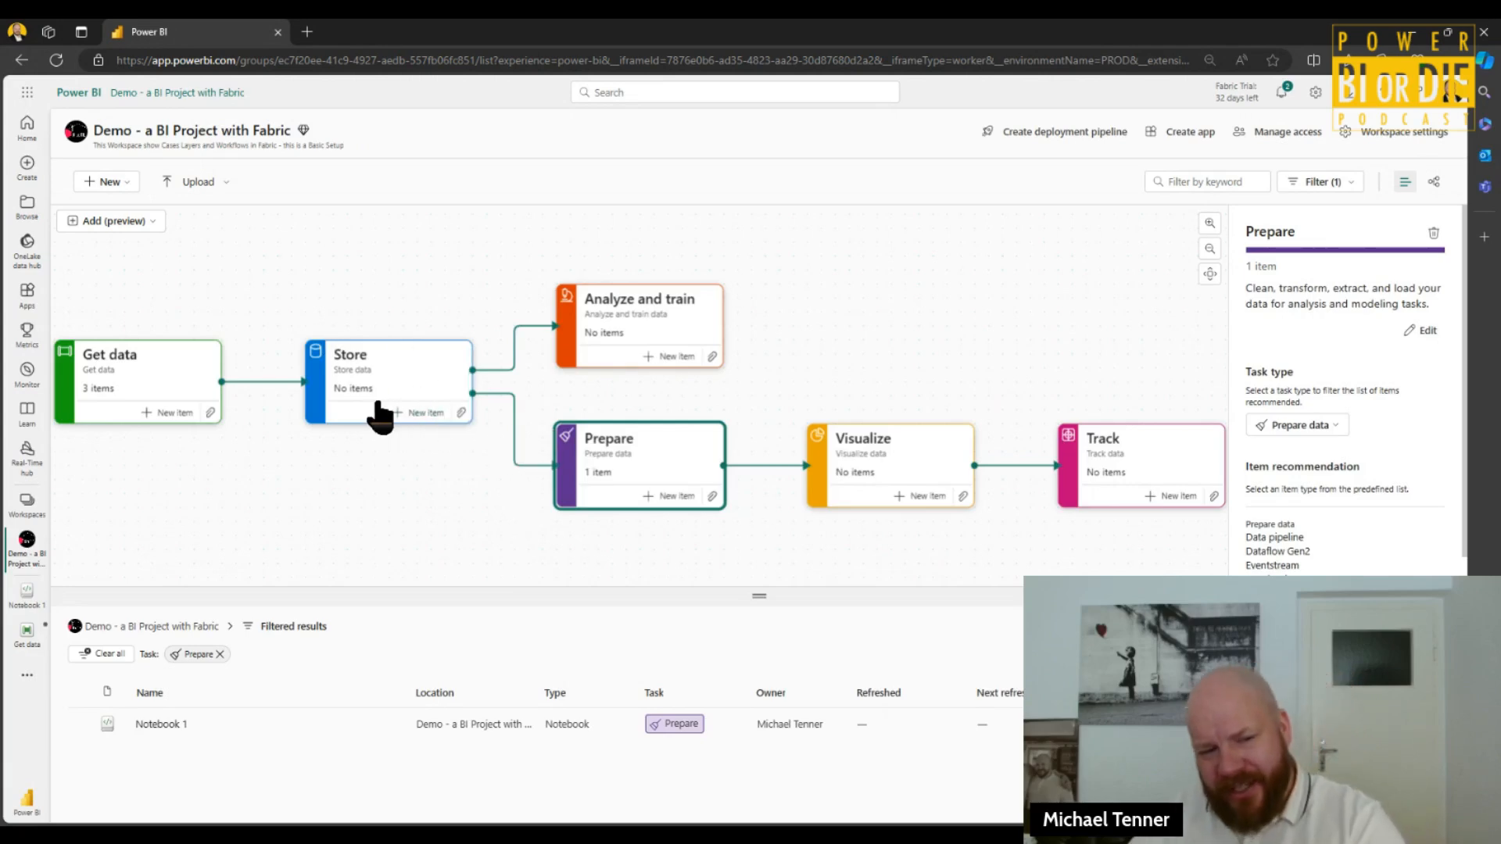
left_click(374, 356)
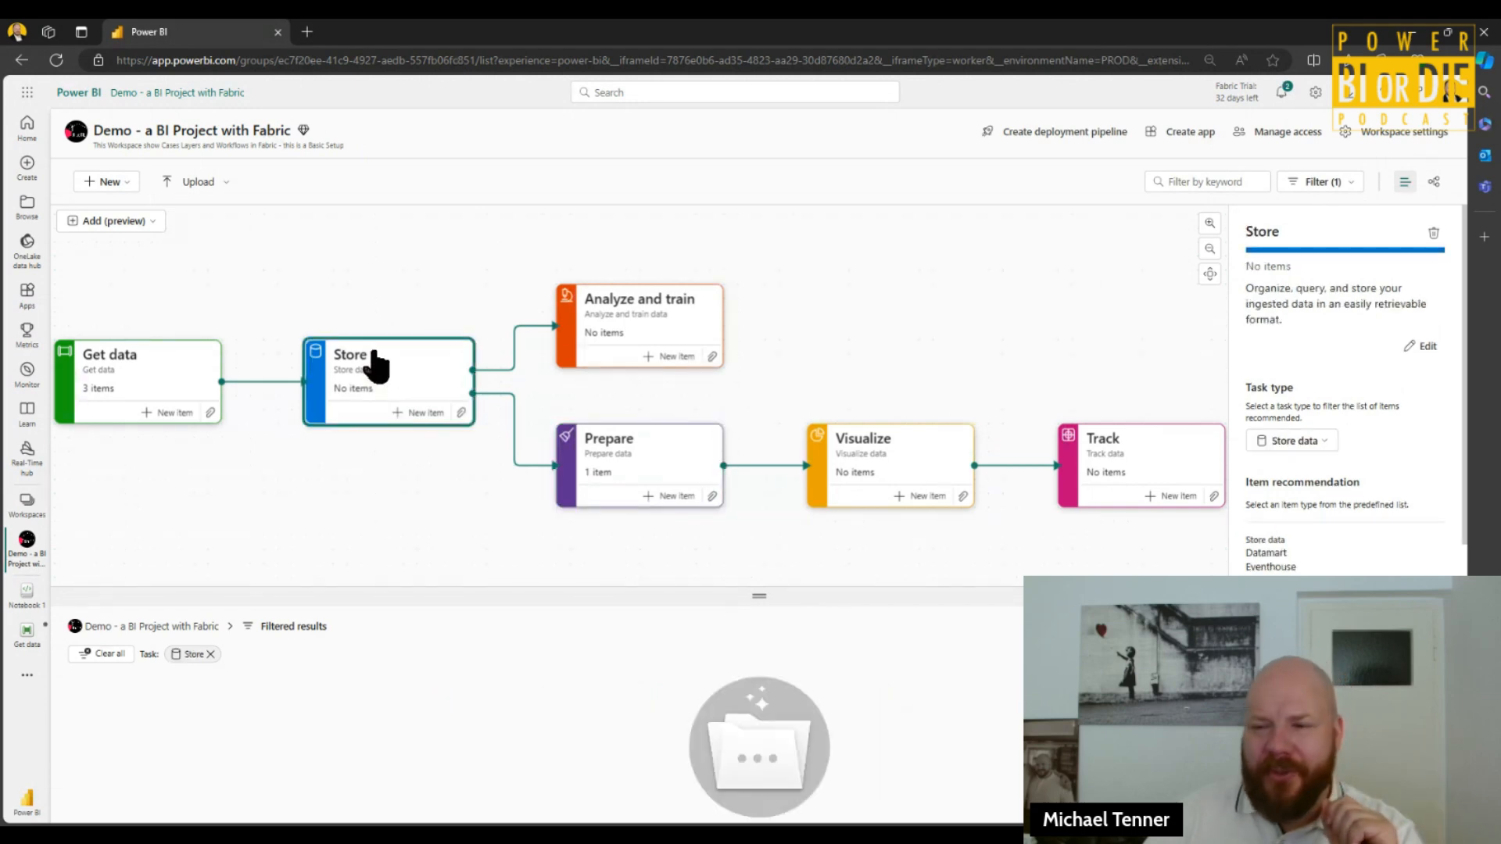
left_click(417, 415)
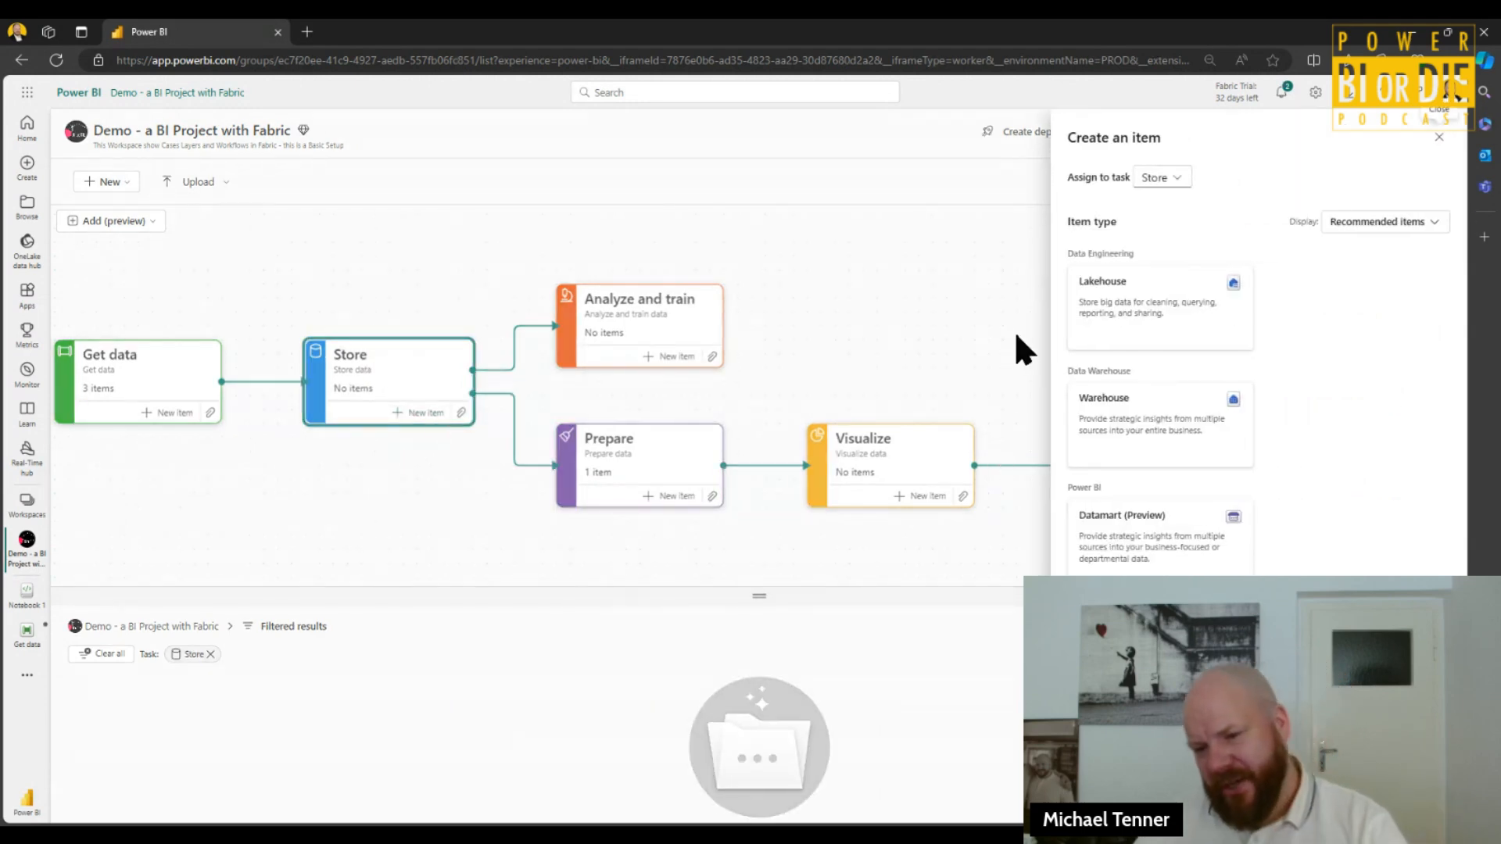
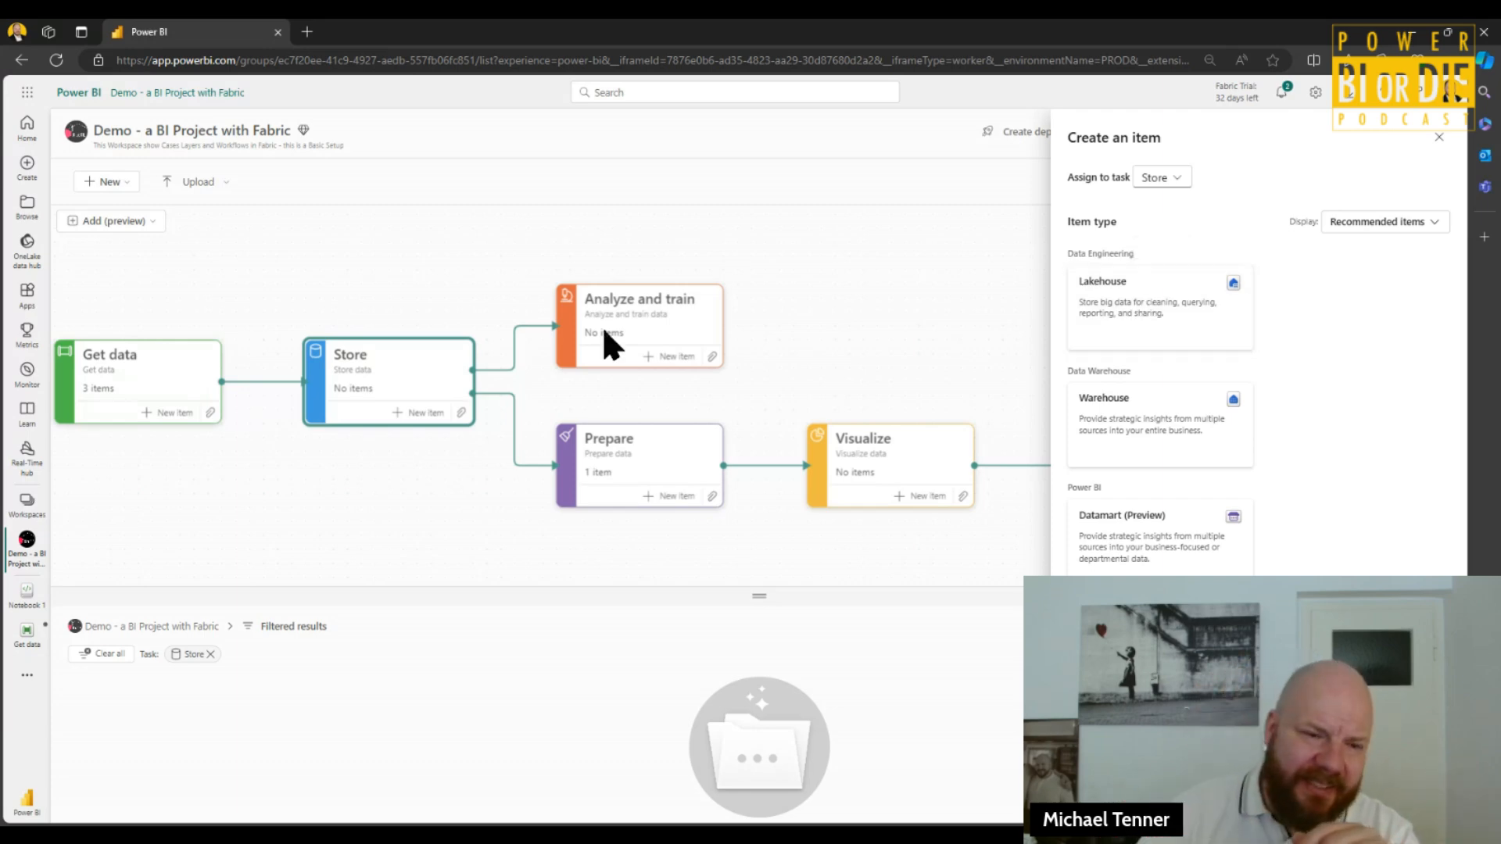
left_click(459, 350)
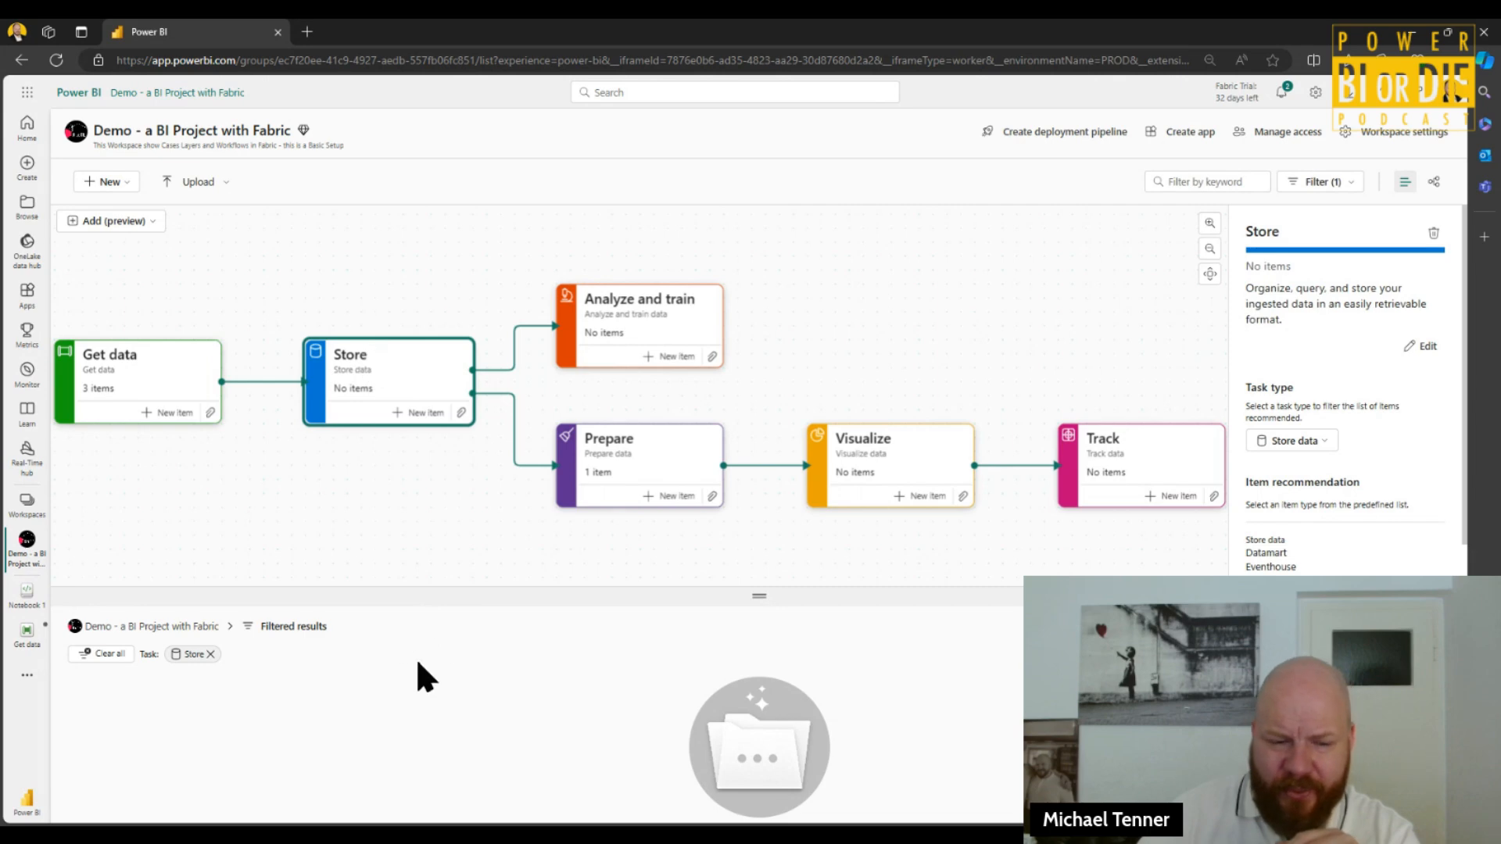
scroll(324, 580, "down", 2)
scroll(324, 579, "up", 2)
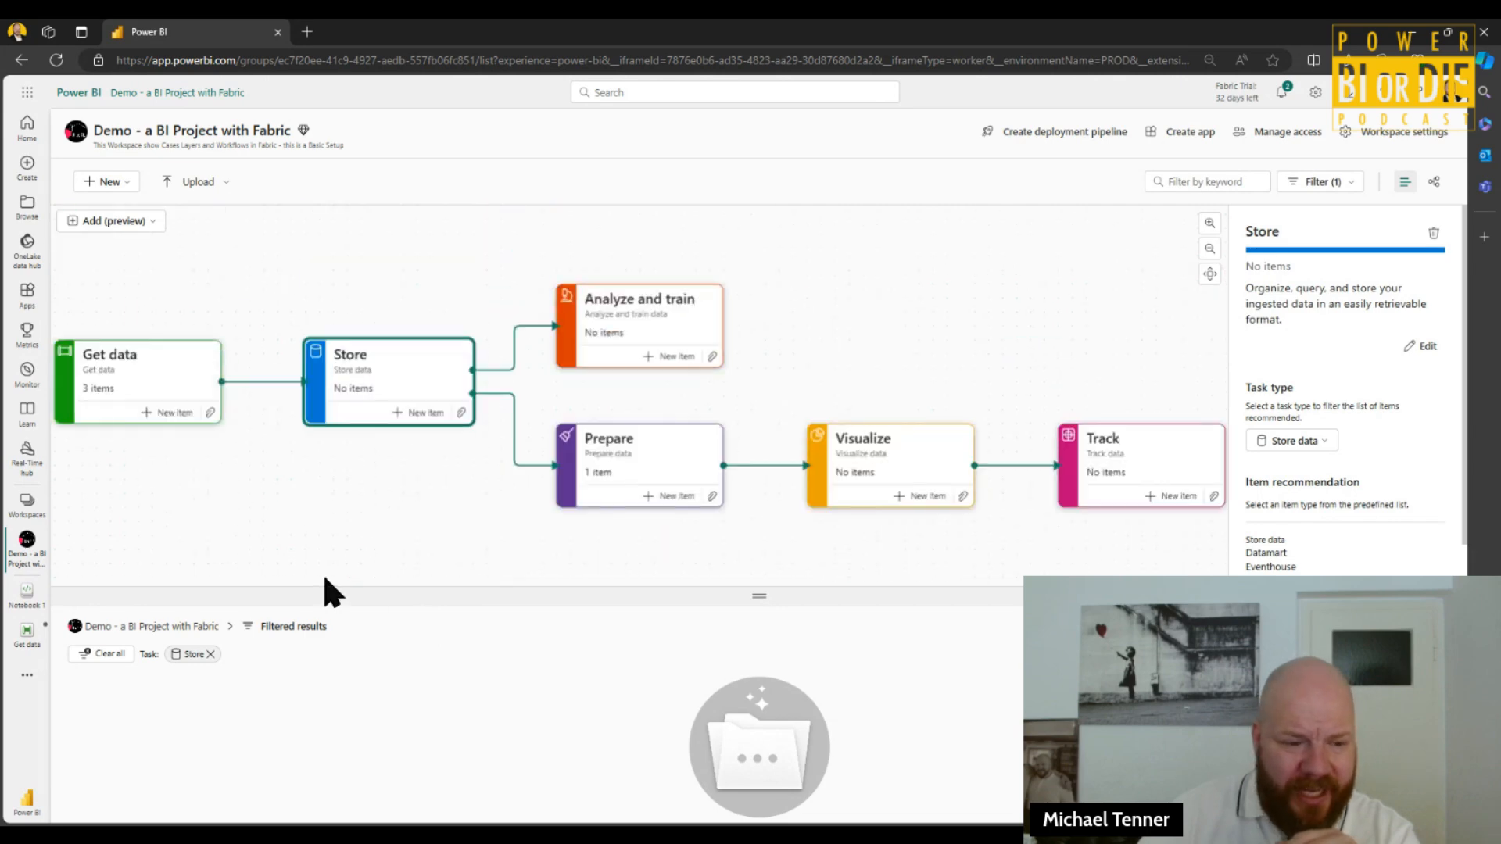
- Remove the Store task filter and enlarge the workspace's item list to show all items
left_click(209, 654)
left_click_drag(436, 576, 428, 346)
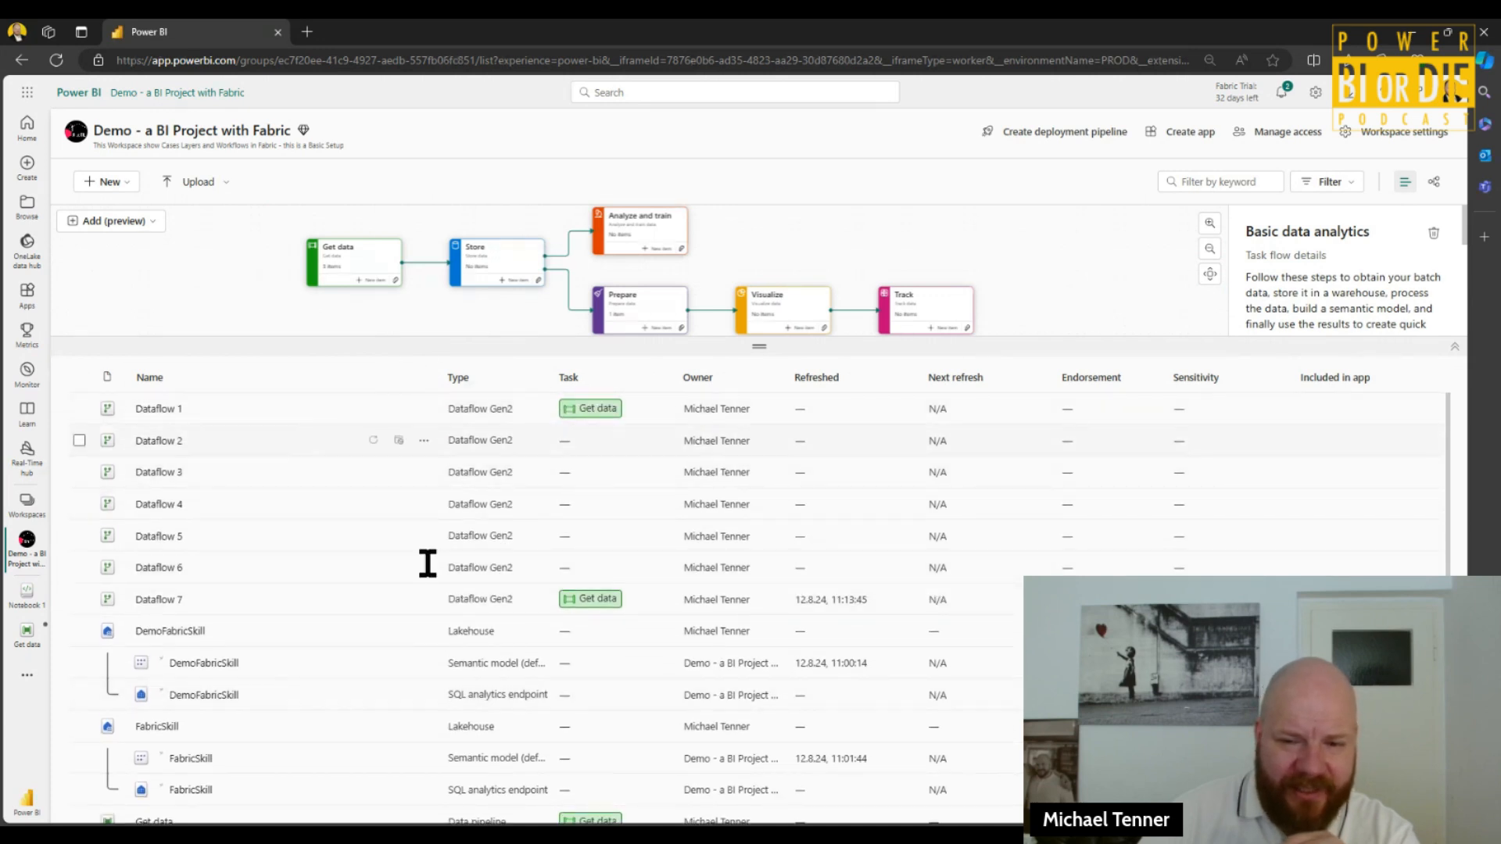
scroll(200, 539, "down", 1)
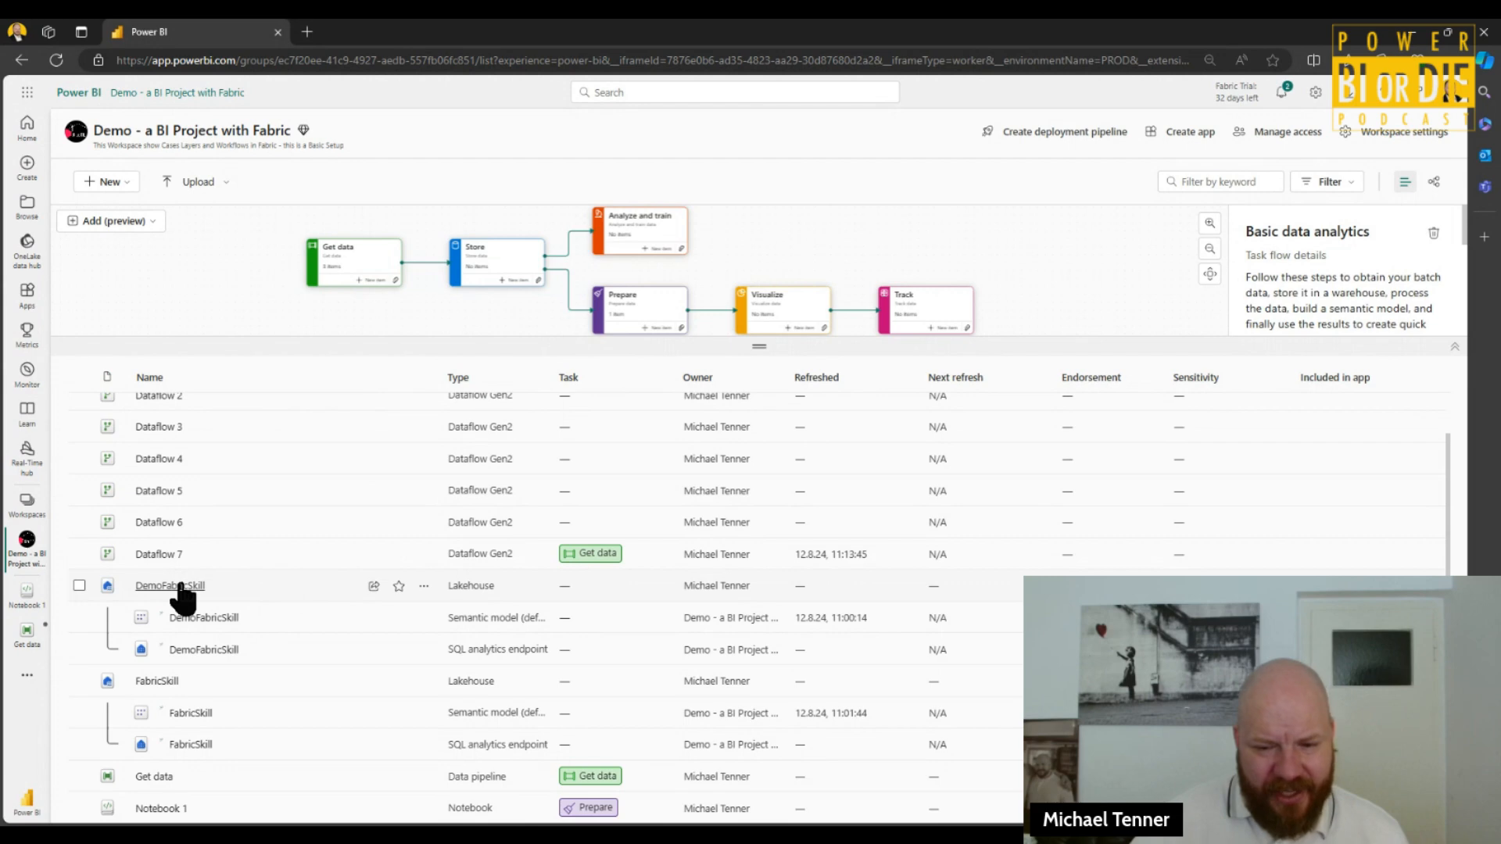
- Inspect the FabricSkill lakehouse and preview the Source_Shootings__3_ table in the DemoFabricSkill lakehouse
left_click(172, 682)
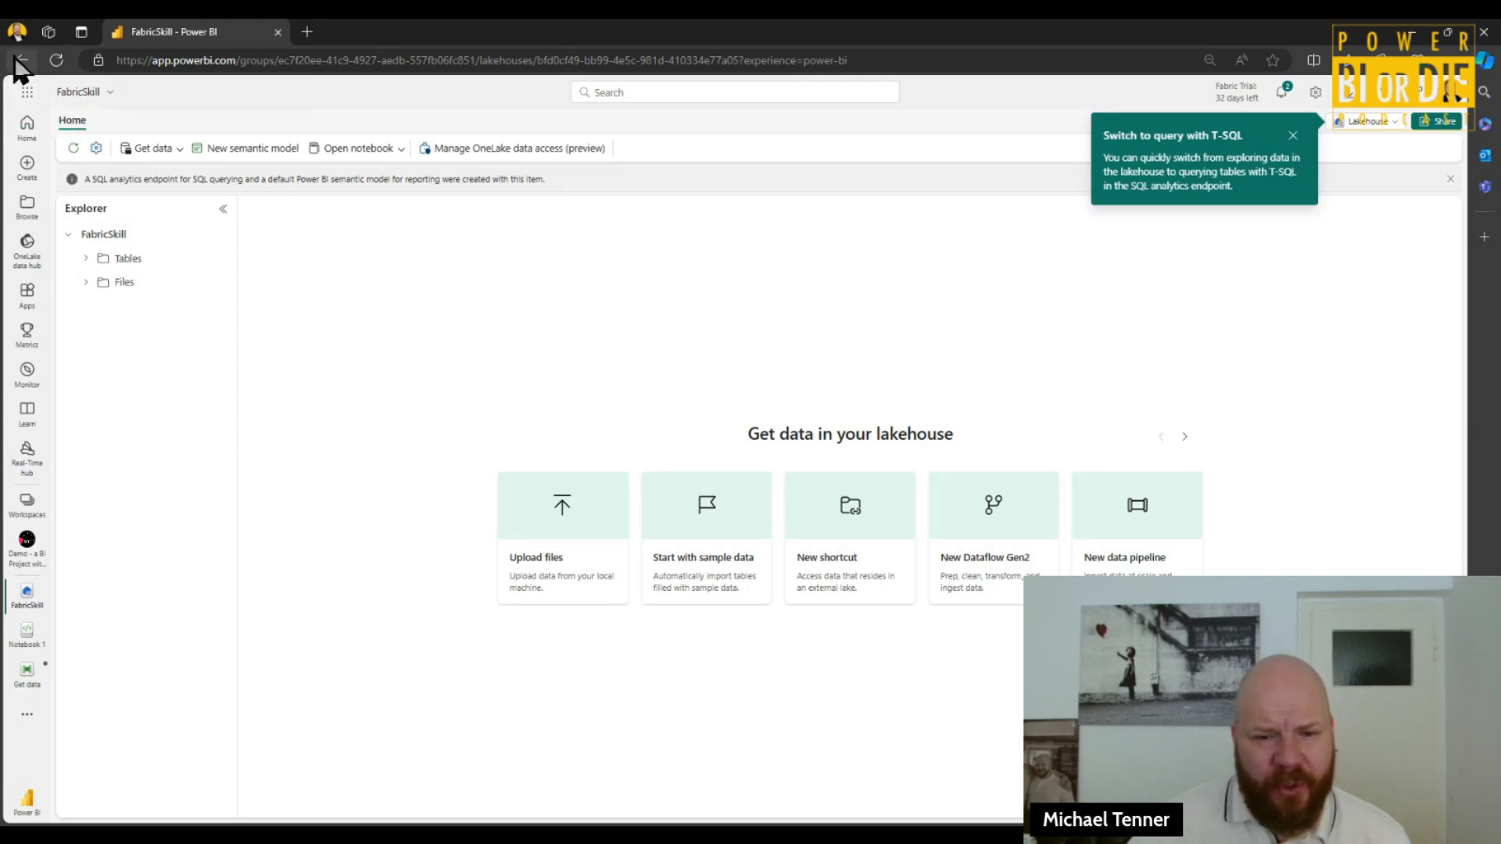
left_click(25, 551)
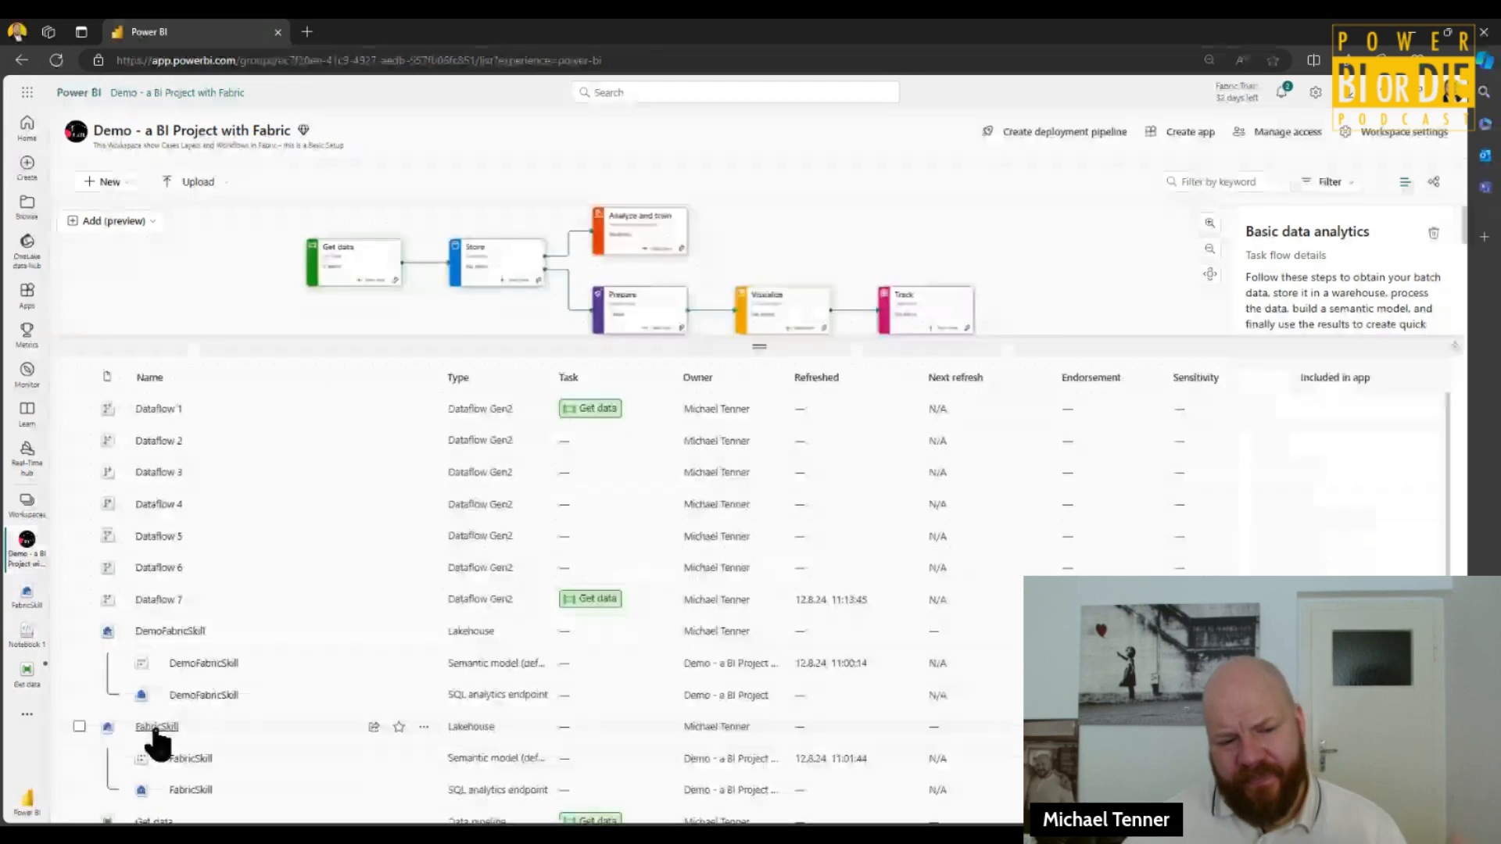
left_click(169, 632)
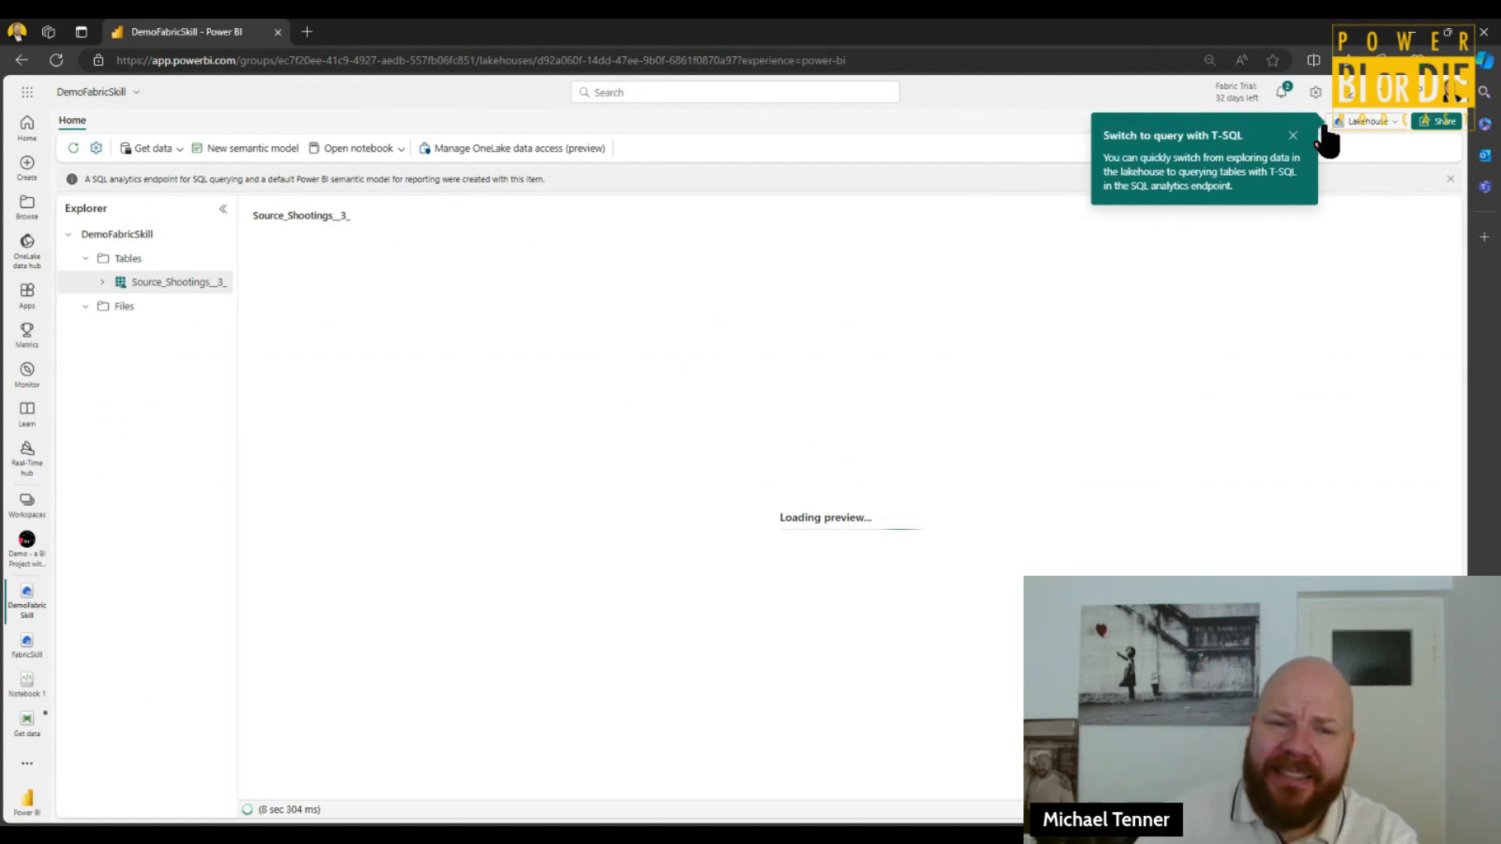
left_click(1294, 136)
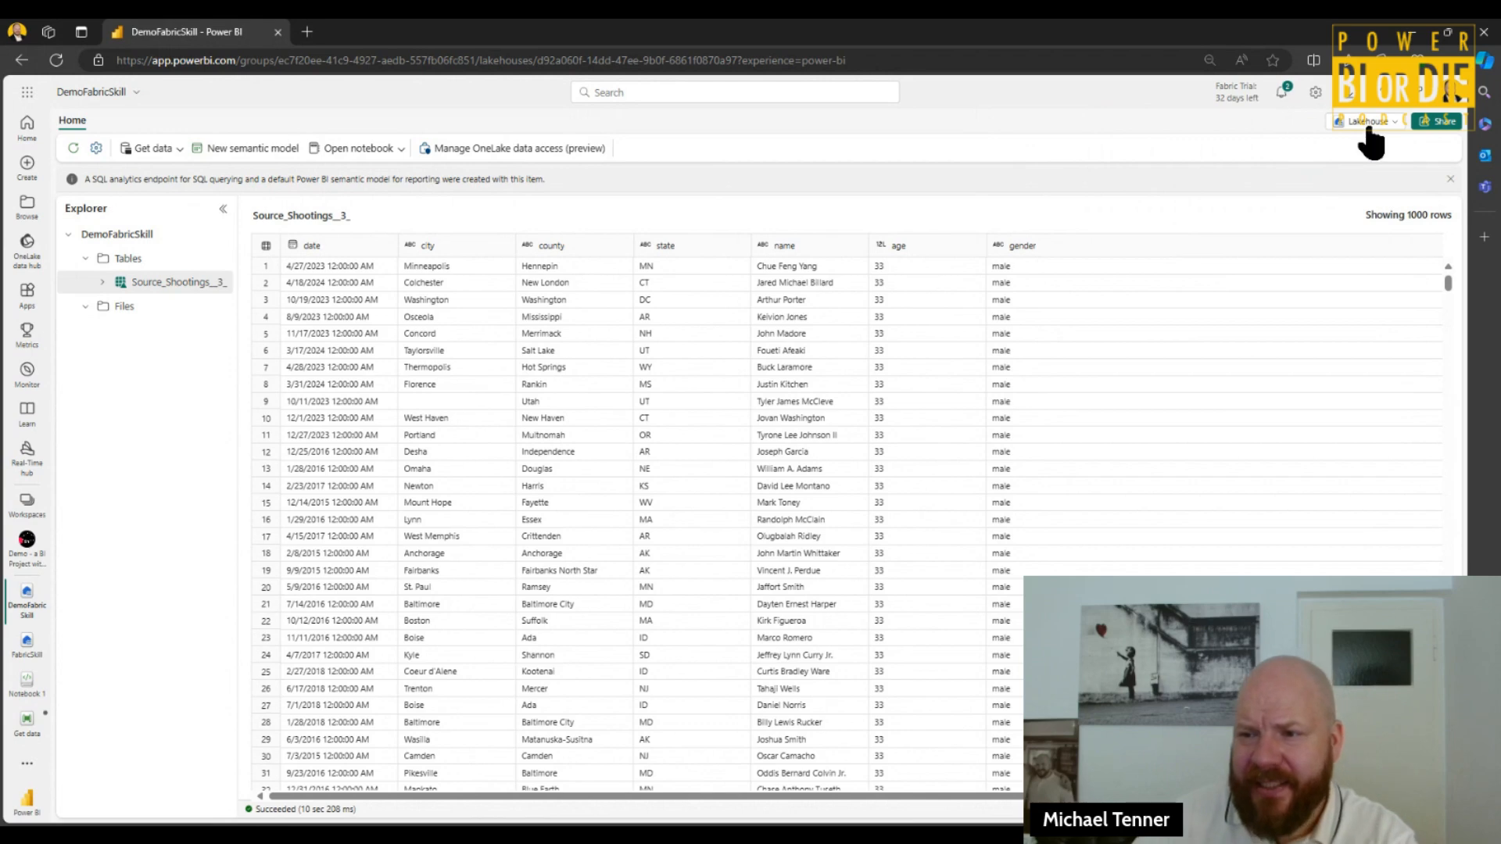
- Switch DemoFabricSkill to its SQL analytics endpoint and examine the columns and data of the Source_Shootings__3_ table in the dbo schema
left_click(1389, 122)
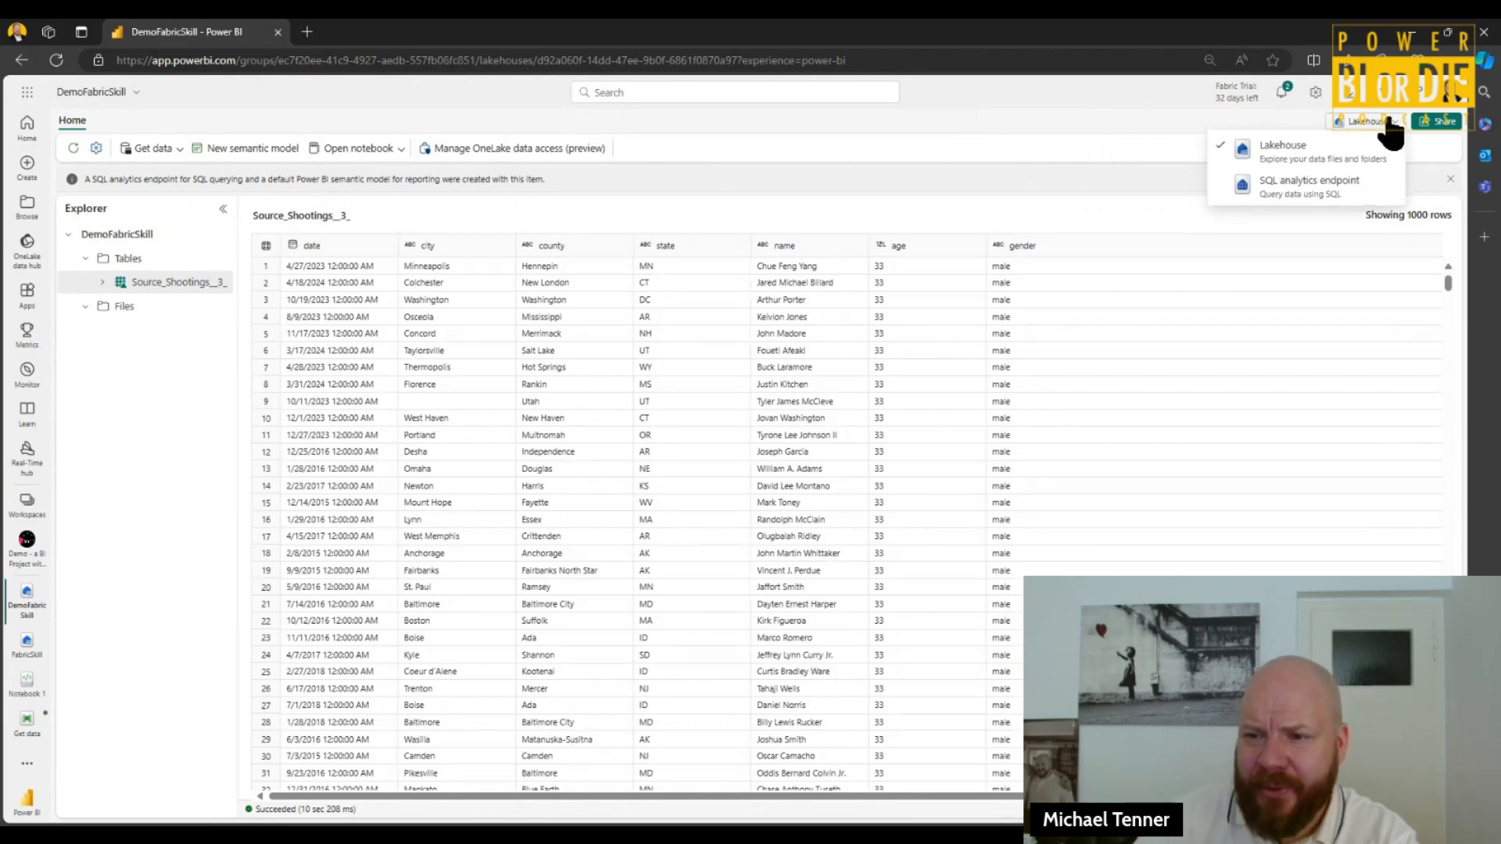
left_click(1316, 200)
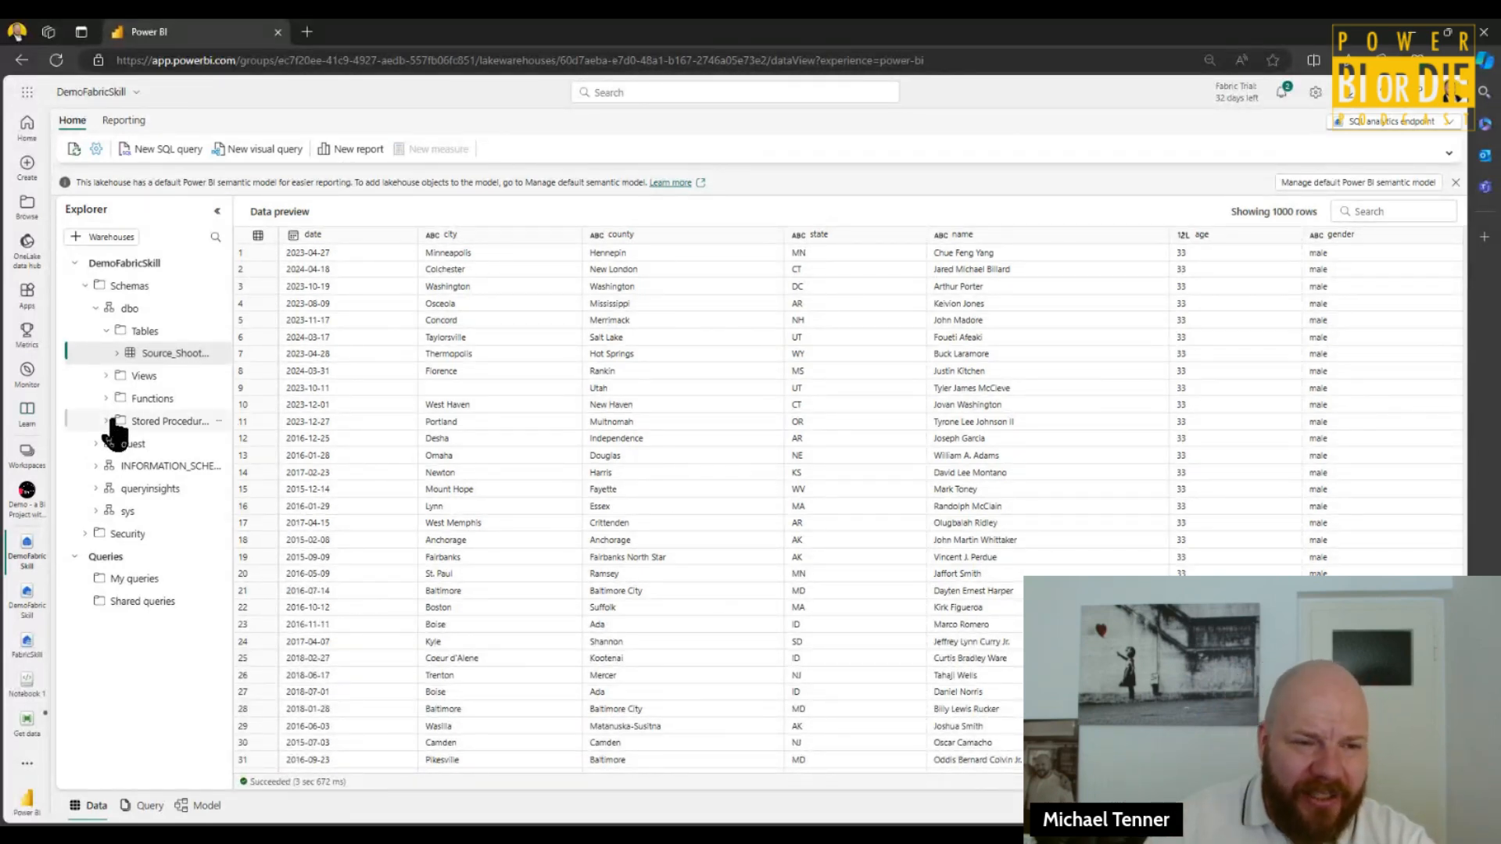
left_click(119, 355)
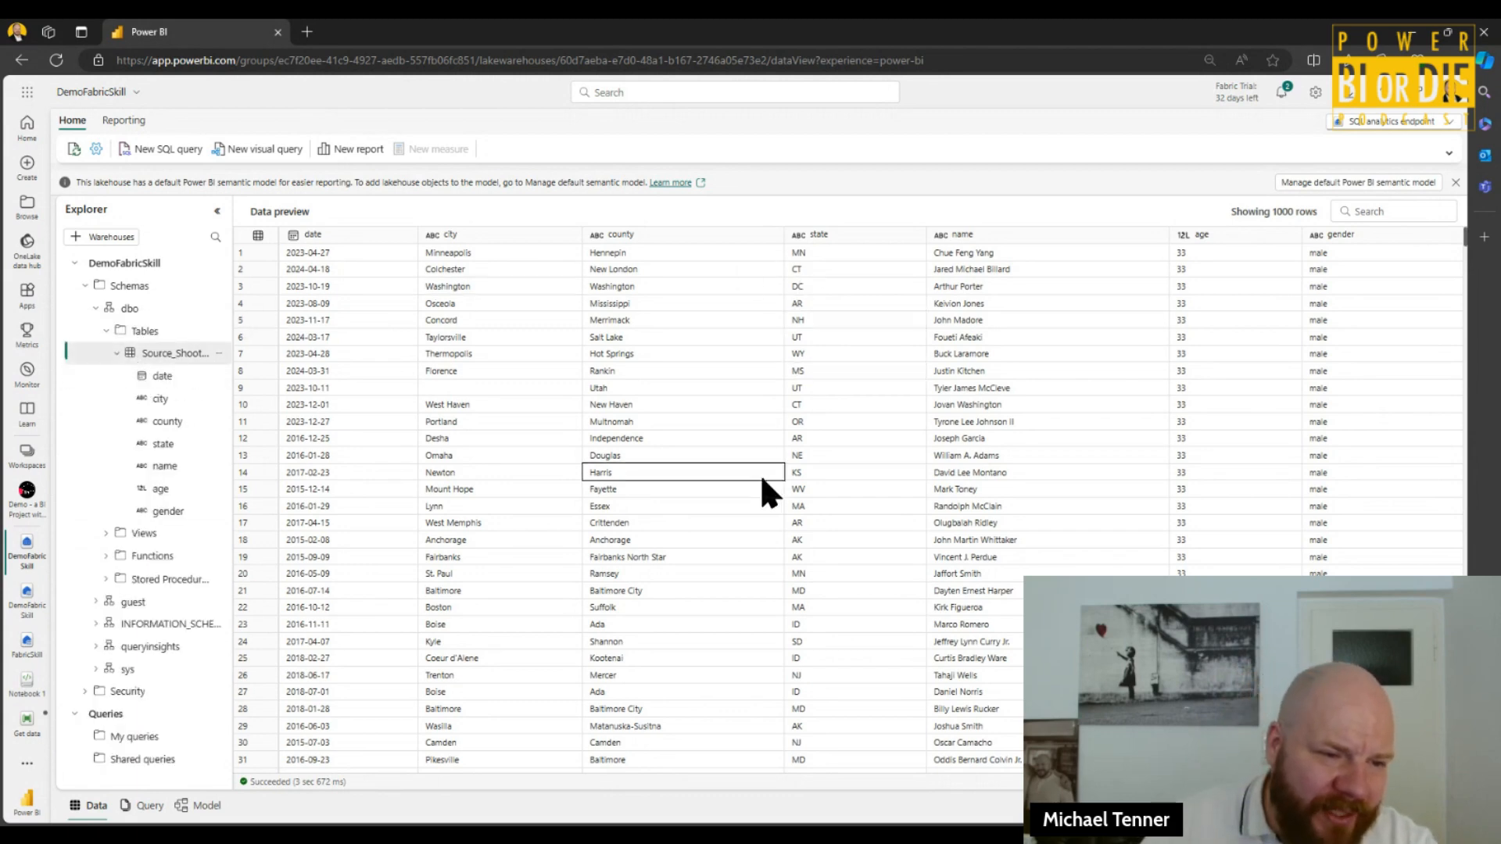
left_click(365, 388)
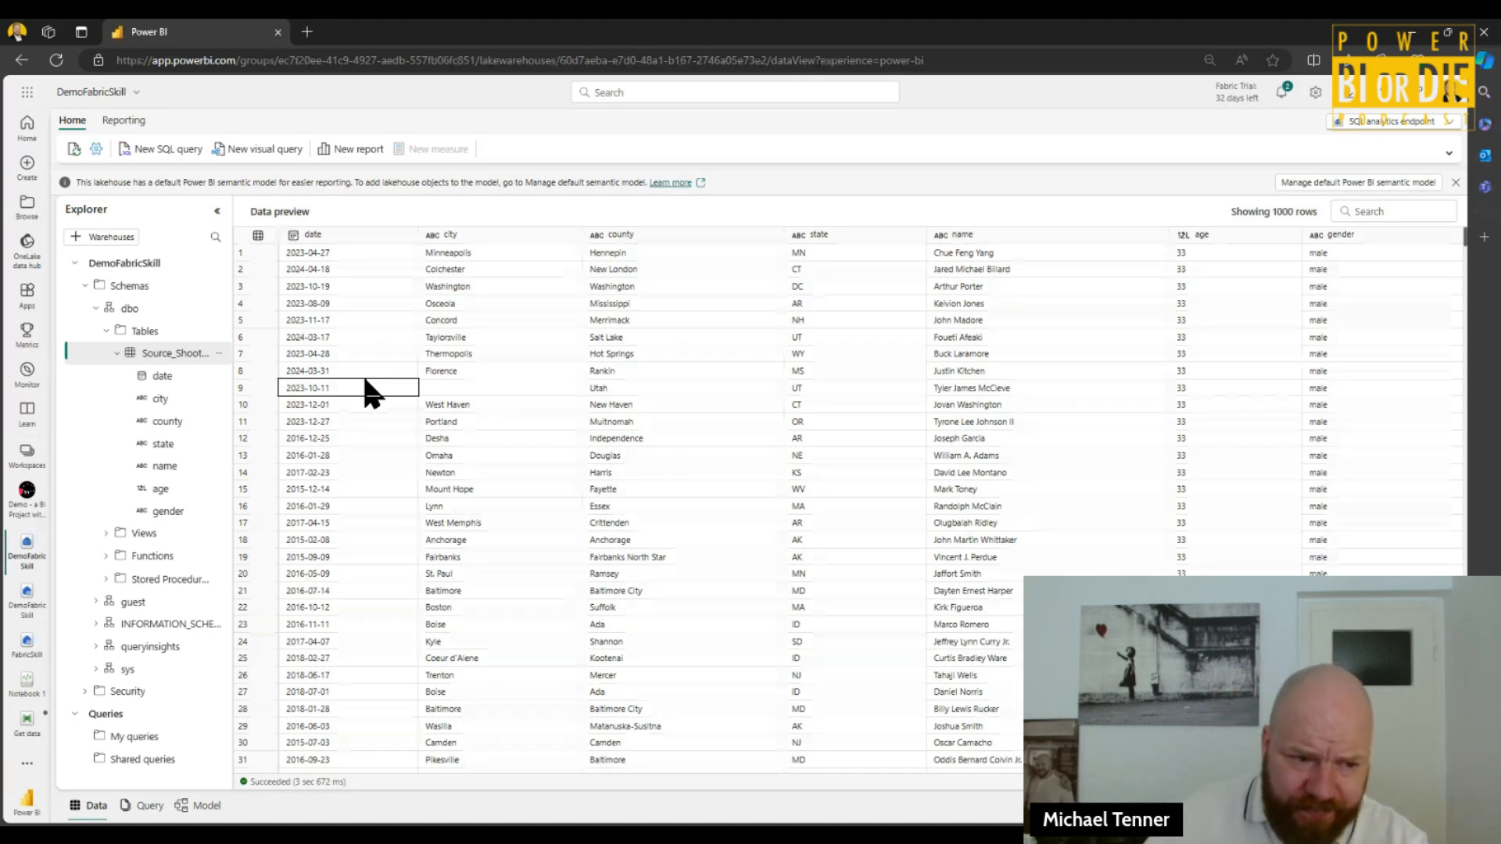
left_click(106, 330)
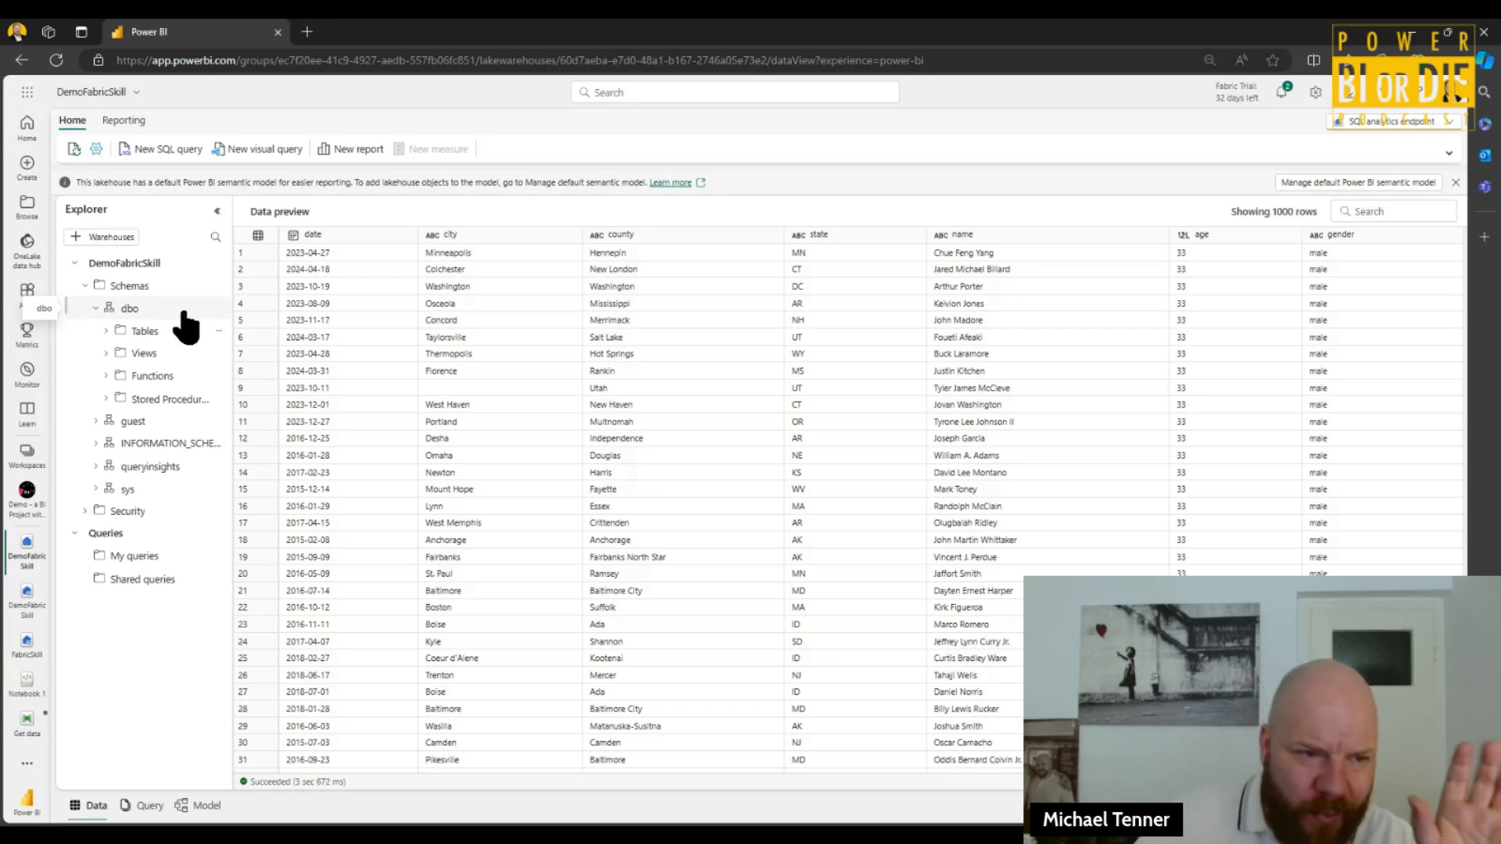
left_click(1282, 301)
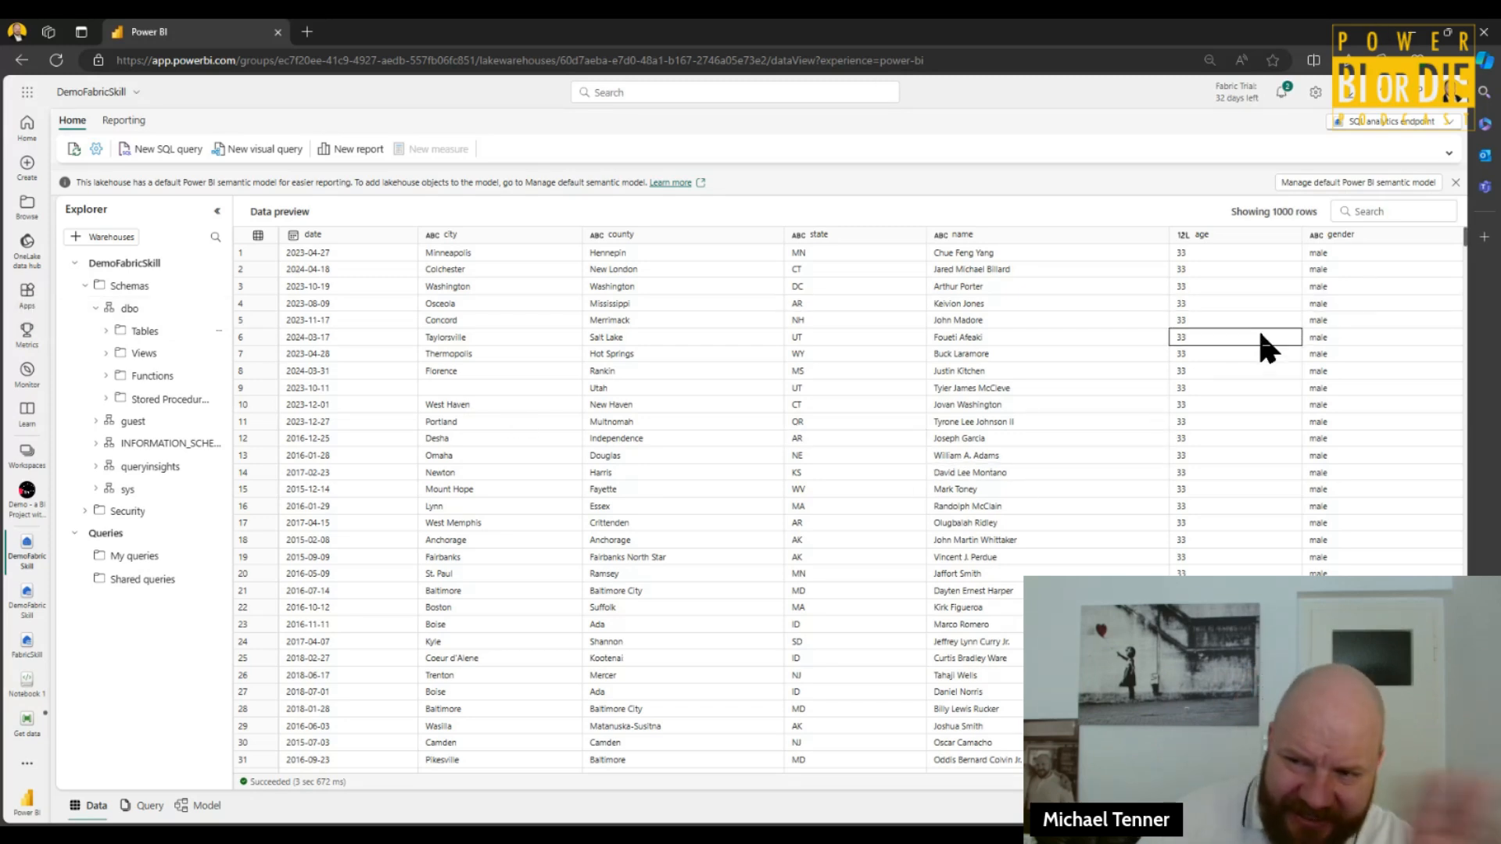
left_click(1455, 183)
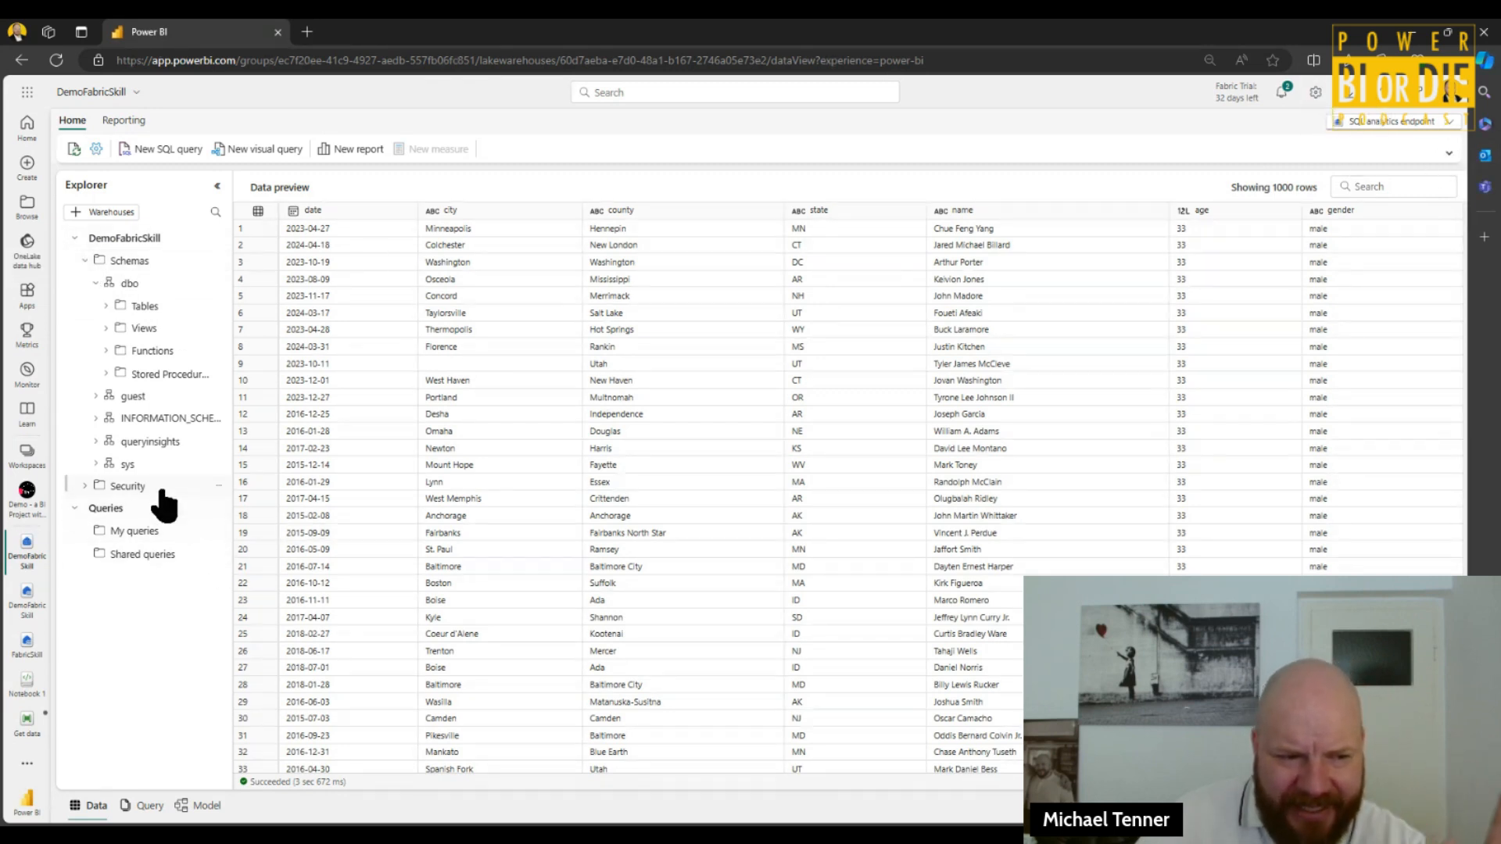
- Open the details of the DemoFabricSkill default semantic model from the workspace and dismiss the DAX query view introduction
left_click(31, 506)
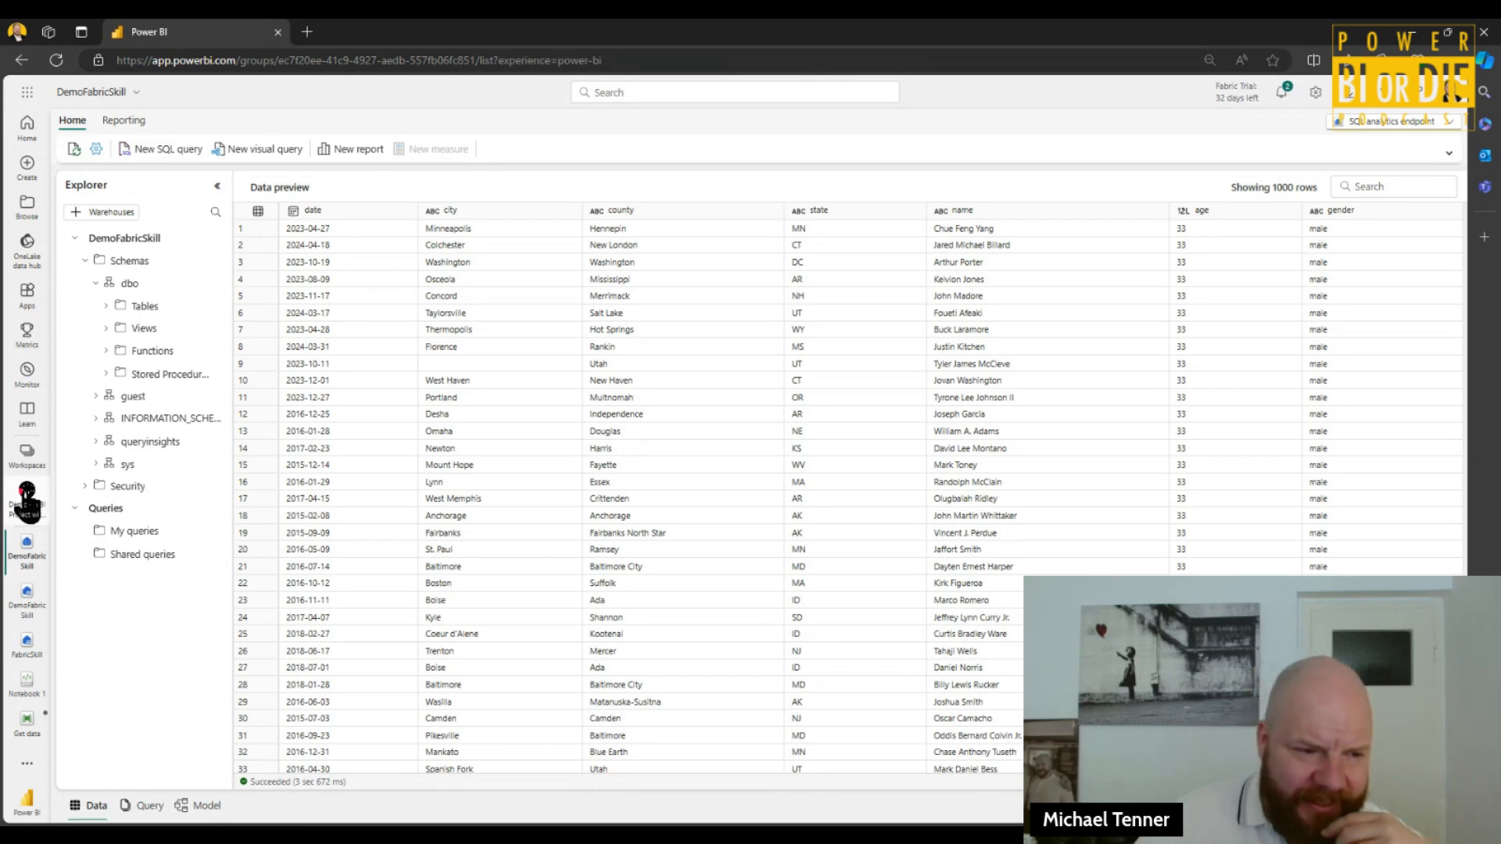
scroll(302, 671, "down", 1)
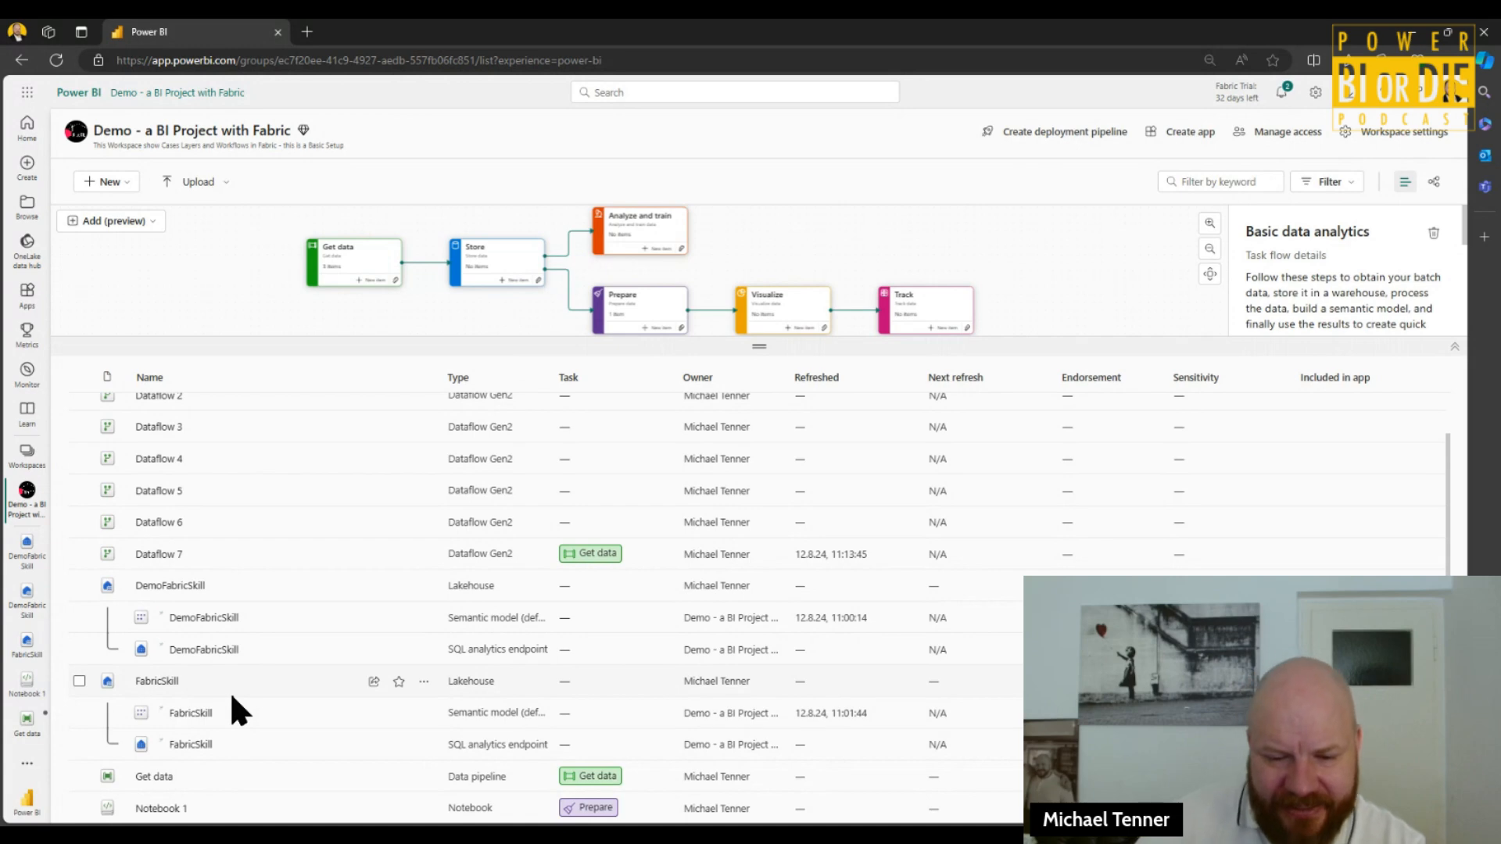
left_click(225, 618)
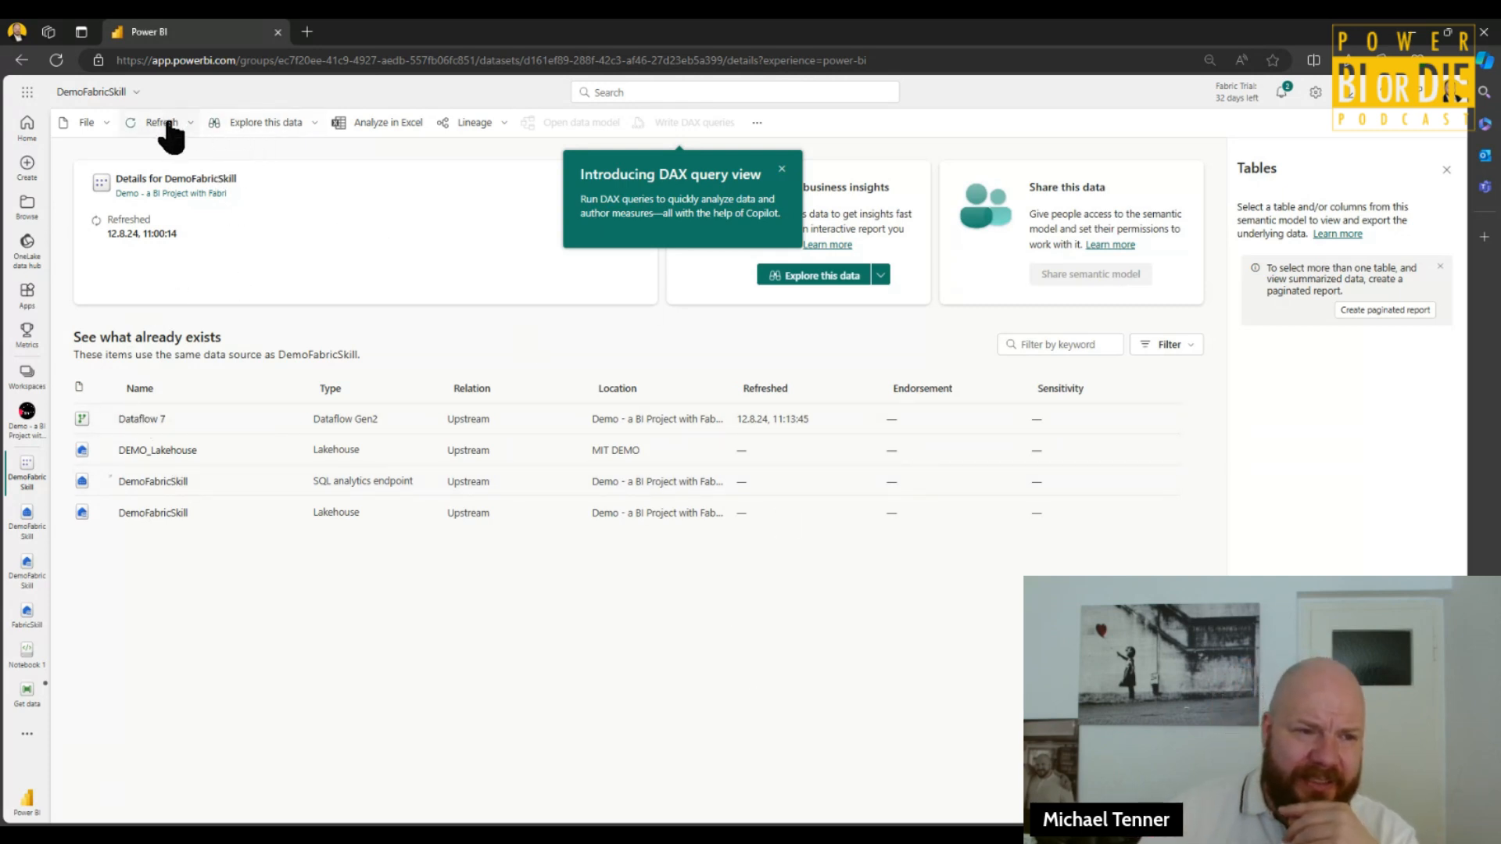
left_click(782, 168)
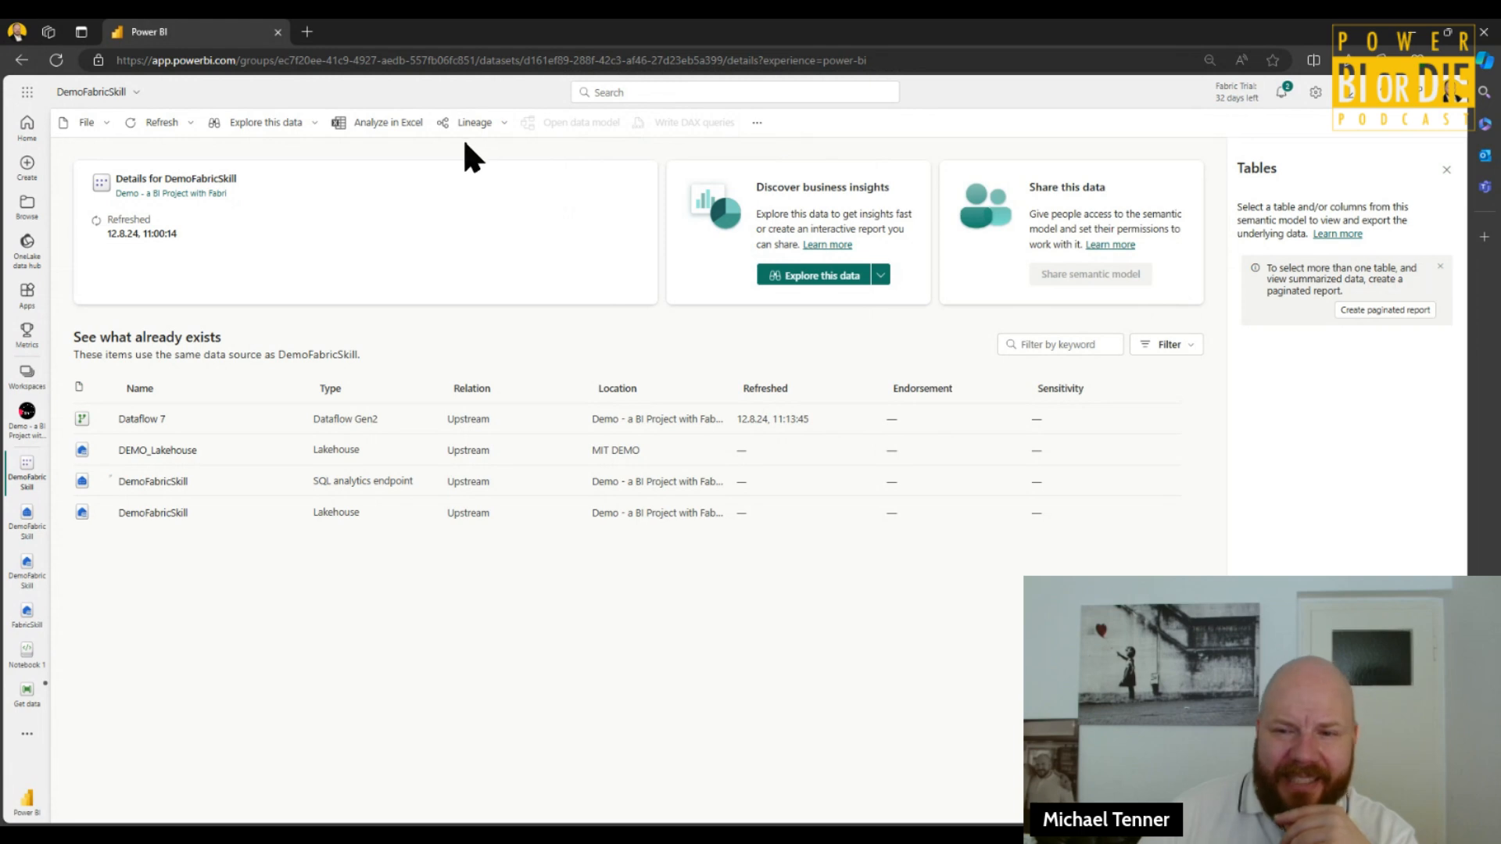
- Try to create a blank report from the DemoFabricSkill semantic model and look for its data fields
left_click(316, 122)
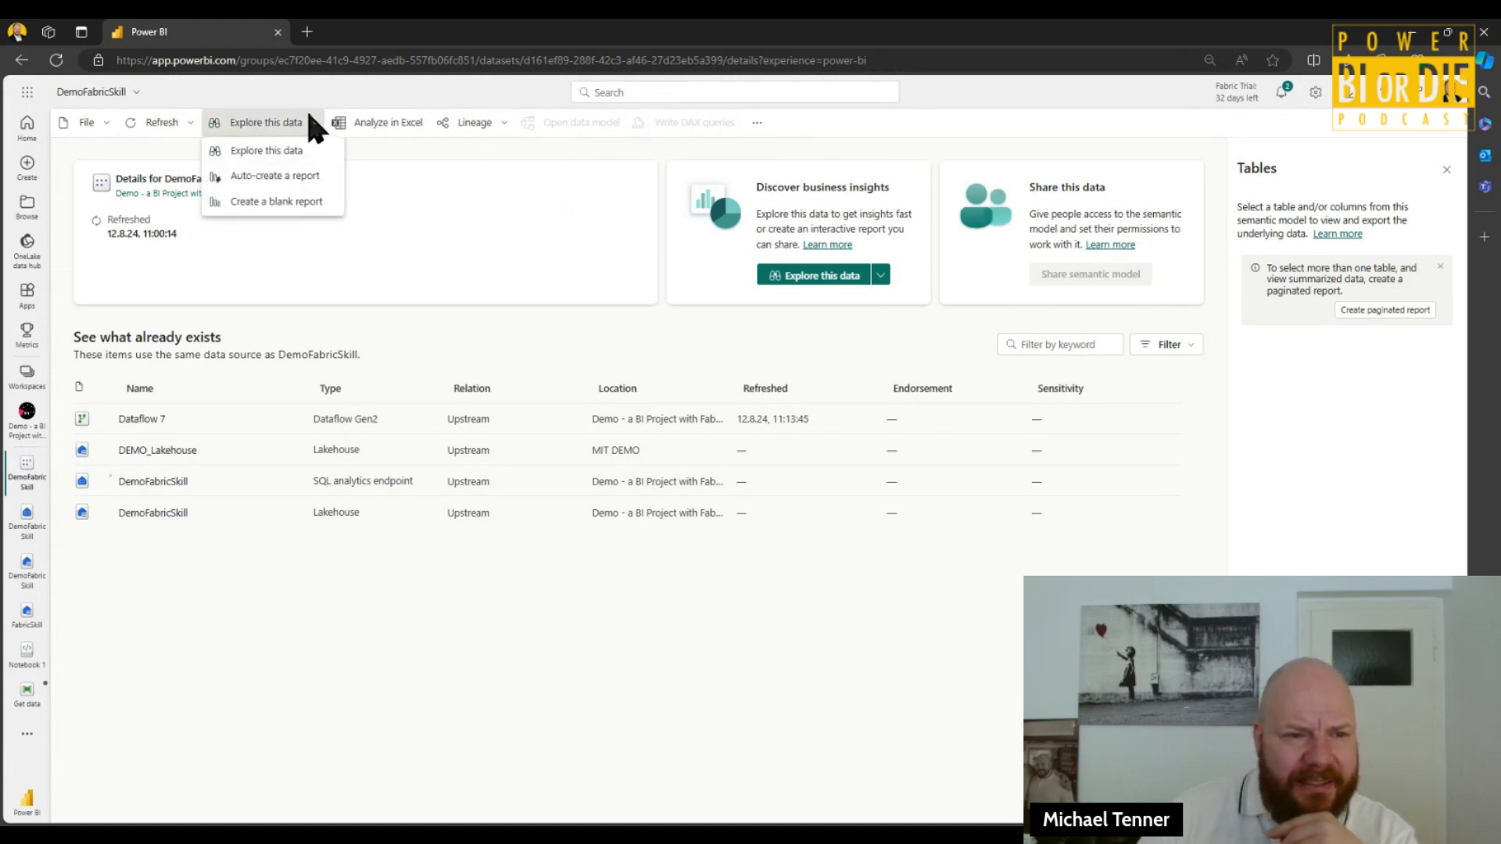
left_click(276, 202)
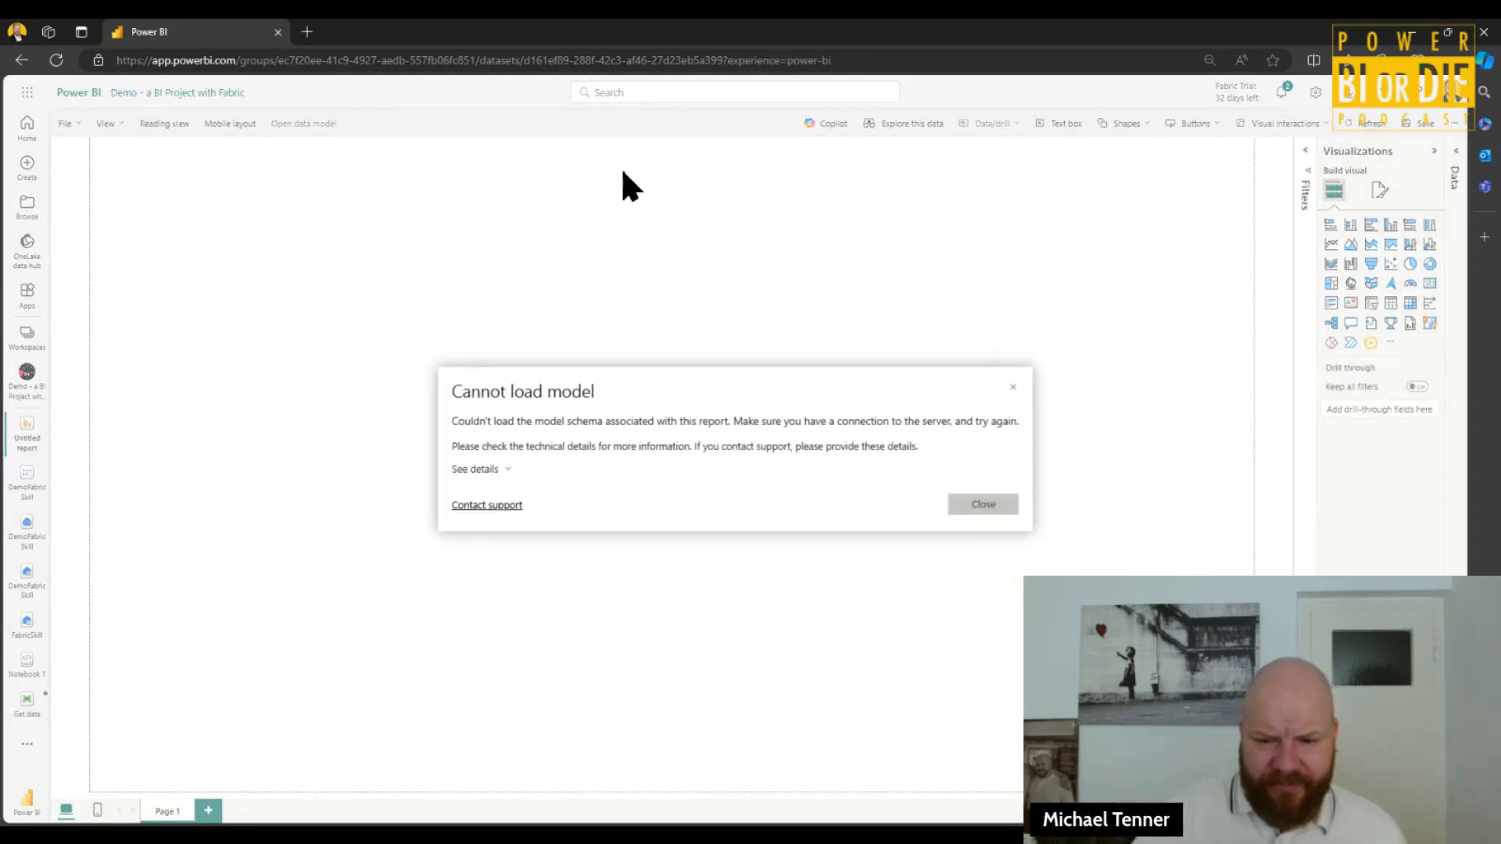
left_click(978, 504)
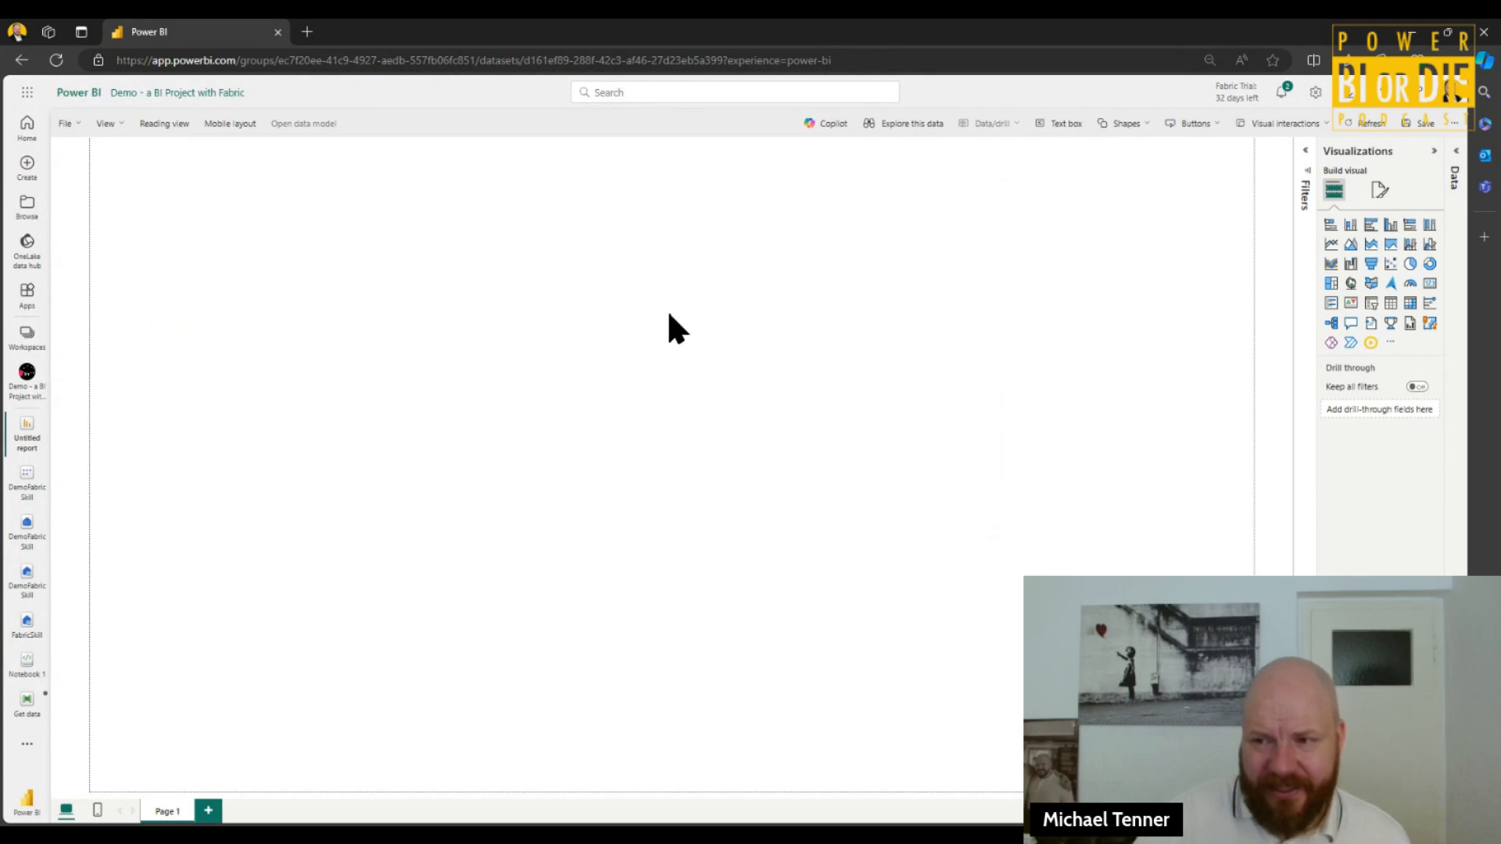
left_click(1455, 172)
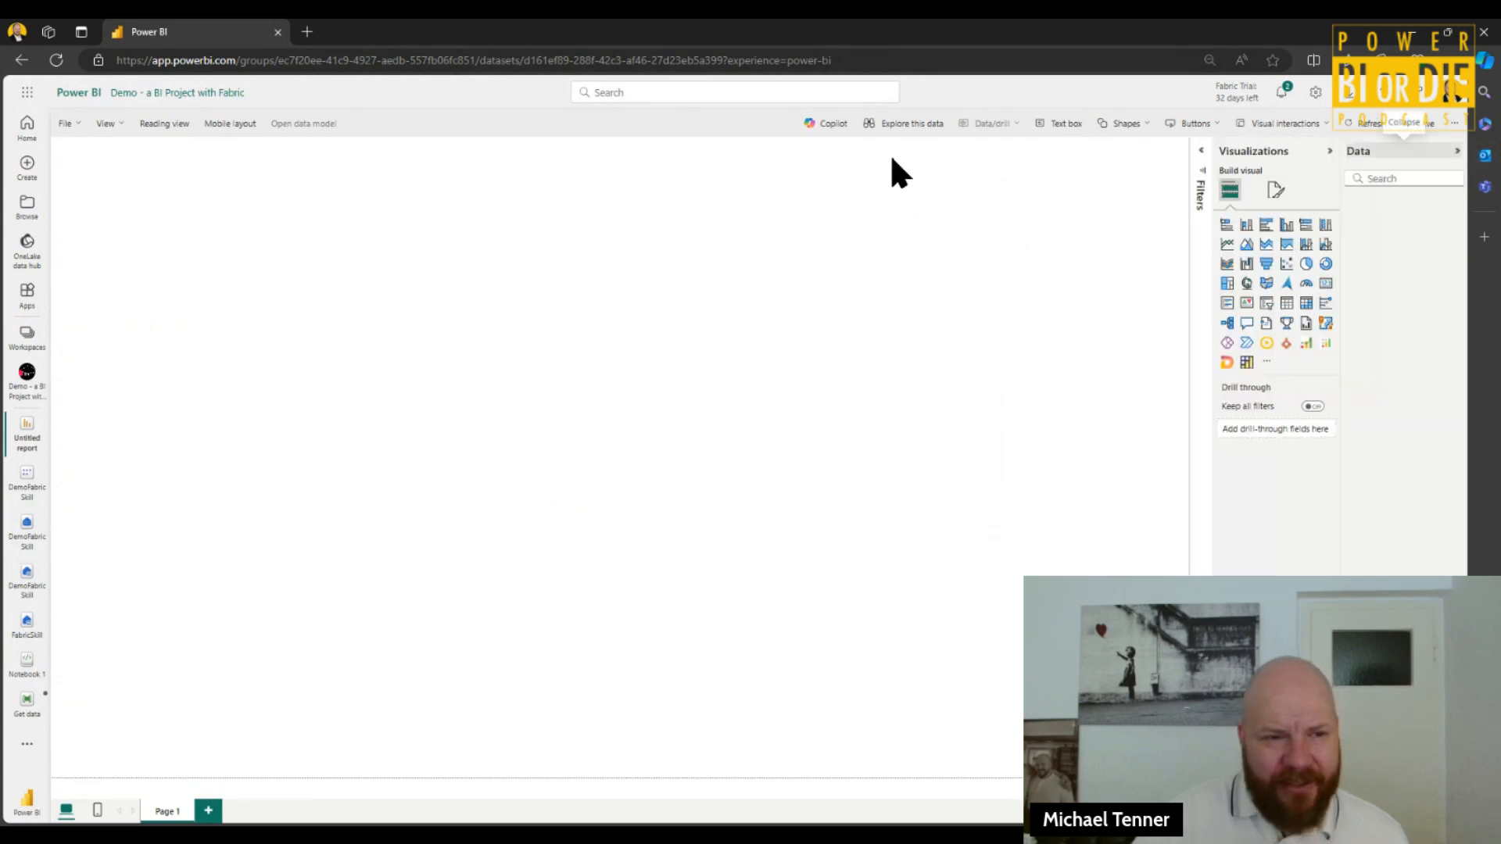
- Revisit the DemoFabricSkill semantic model details and the untitled report, and return to the Demo - a BI Project with Fabric workspace
left_click(30, 478)
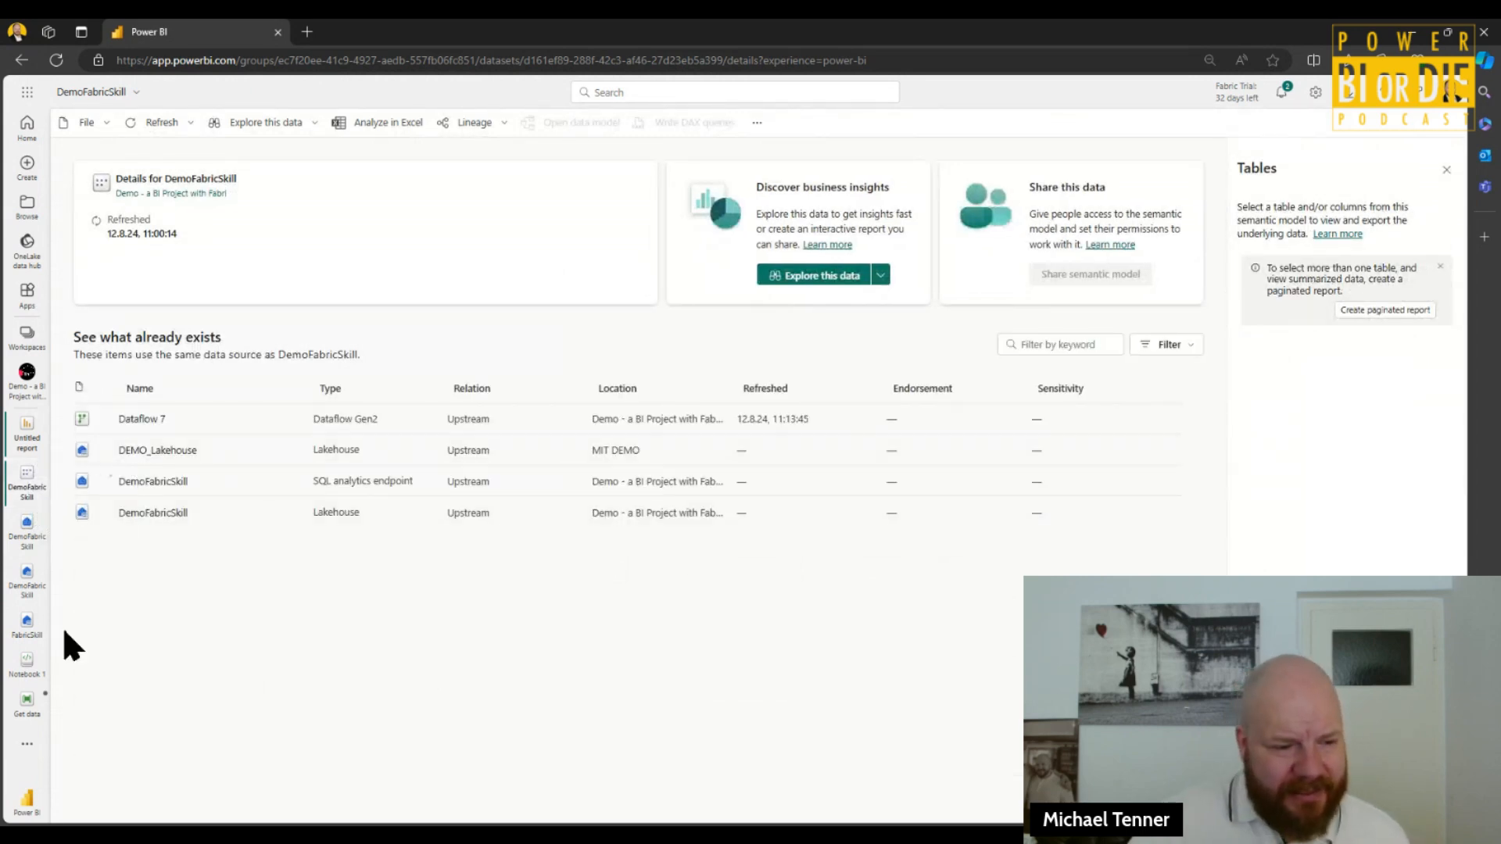
left_click(26, 436)
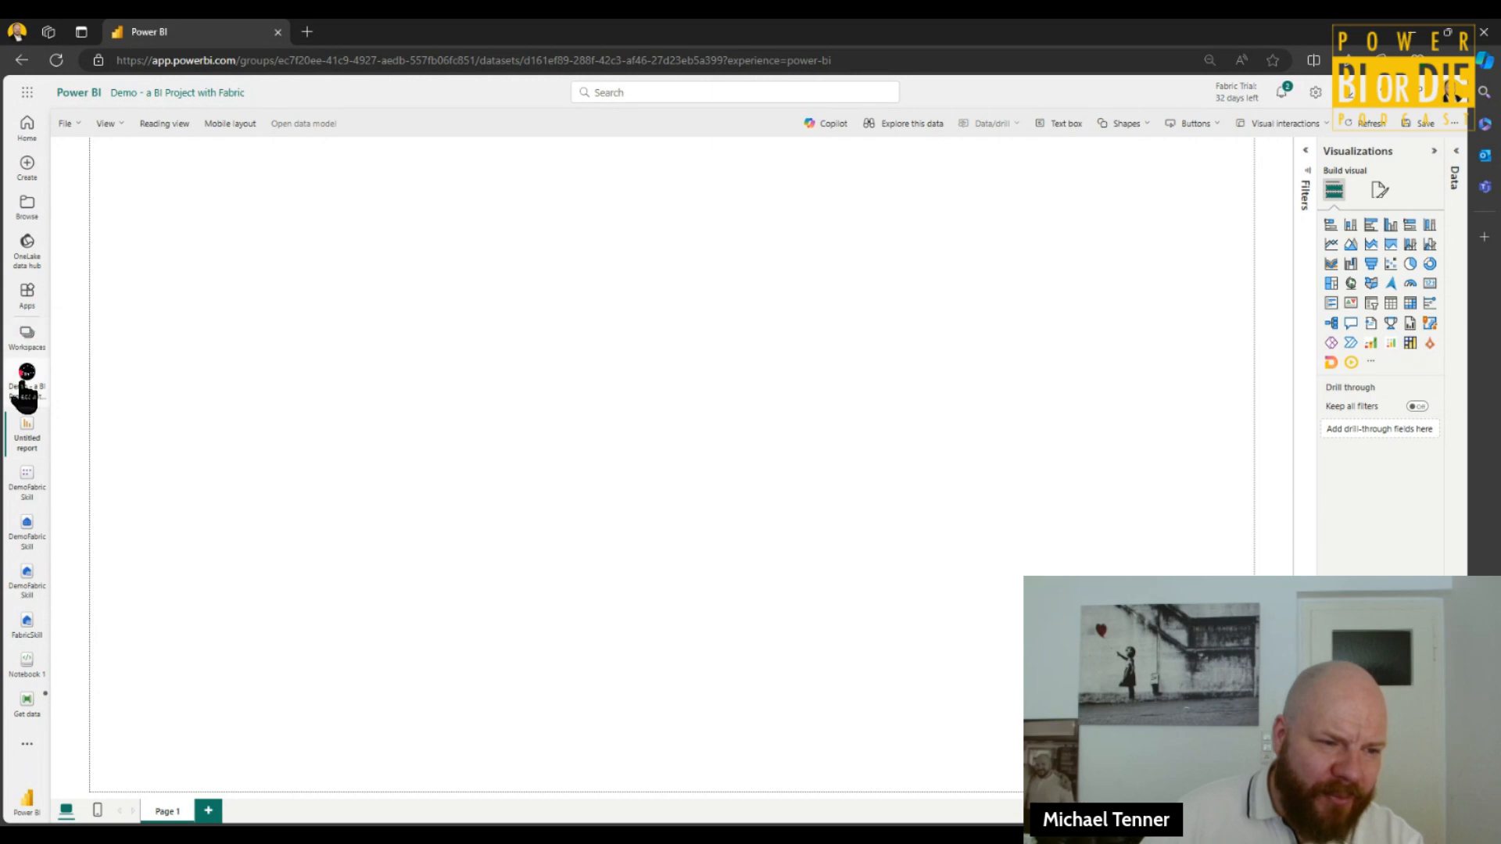
left_click(28, 340)
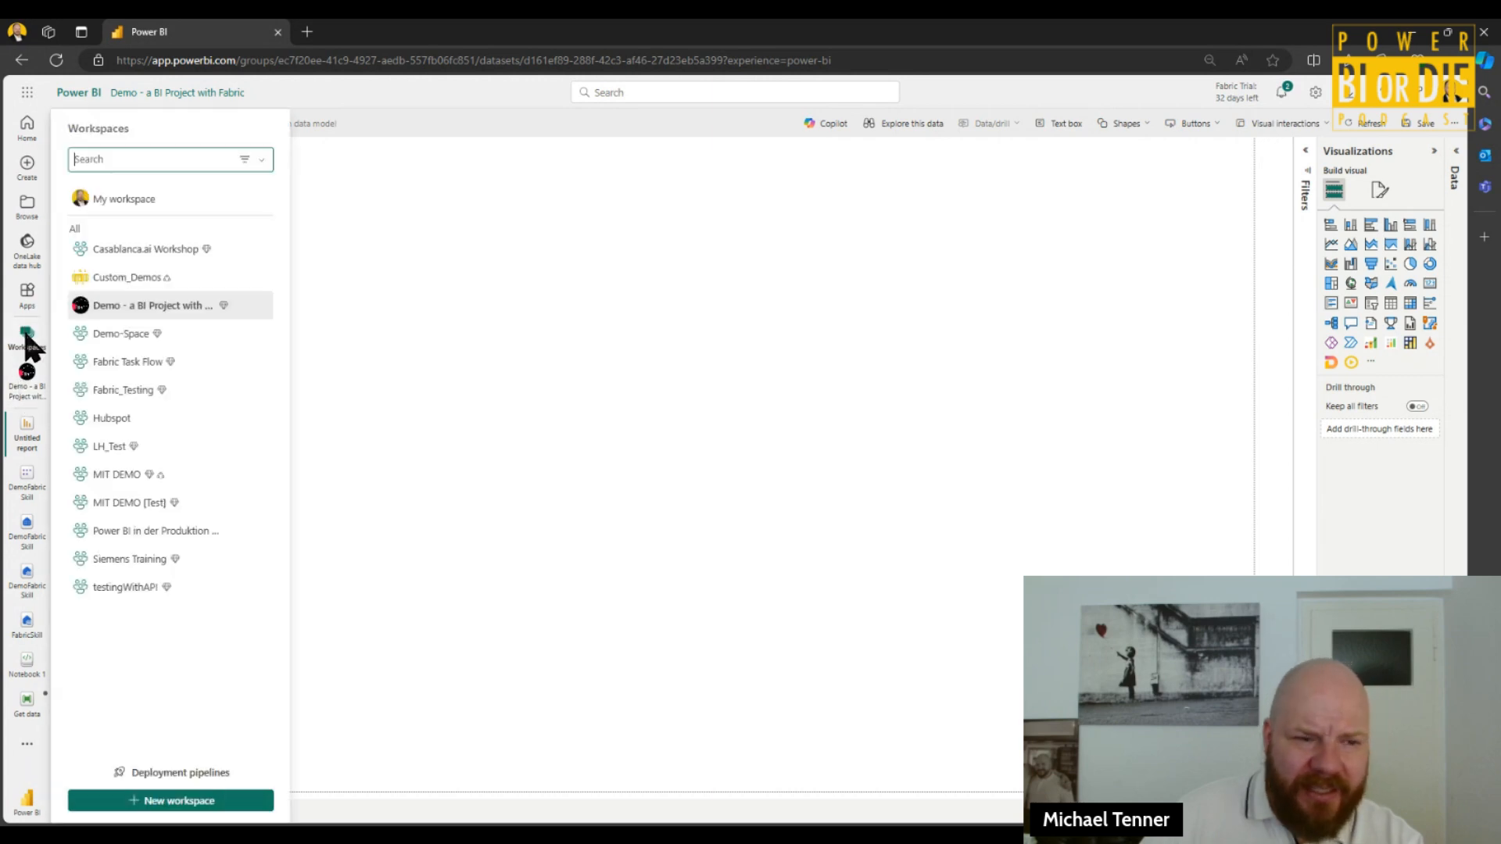
left_click(27, 377)
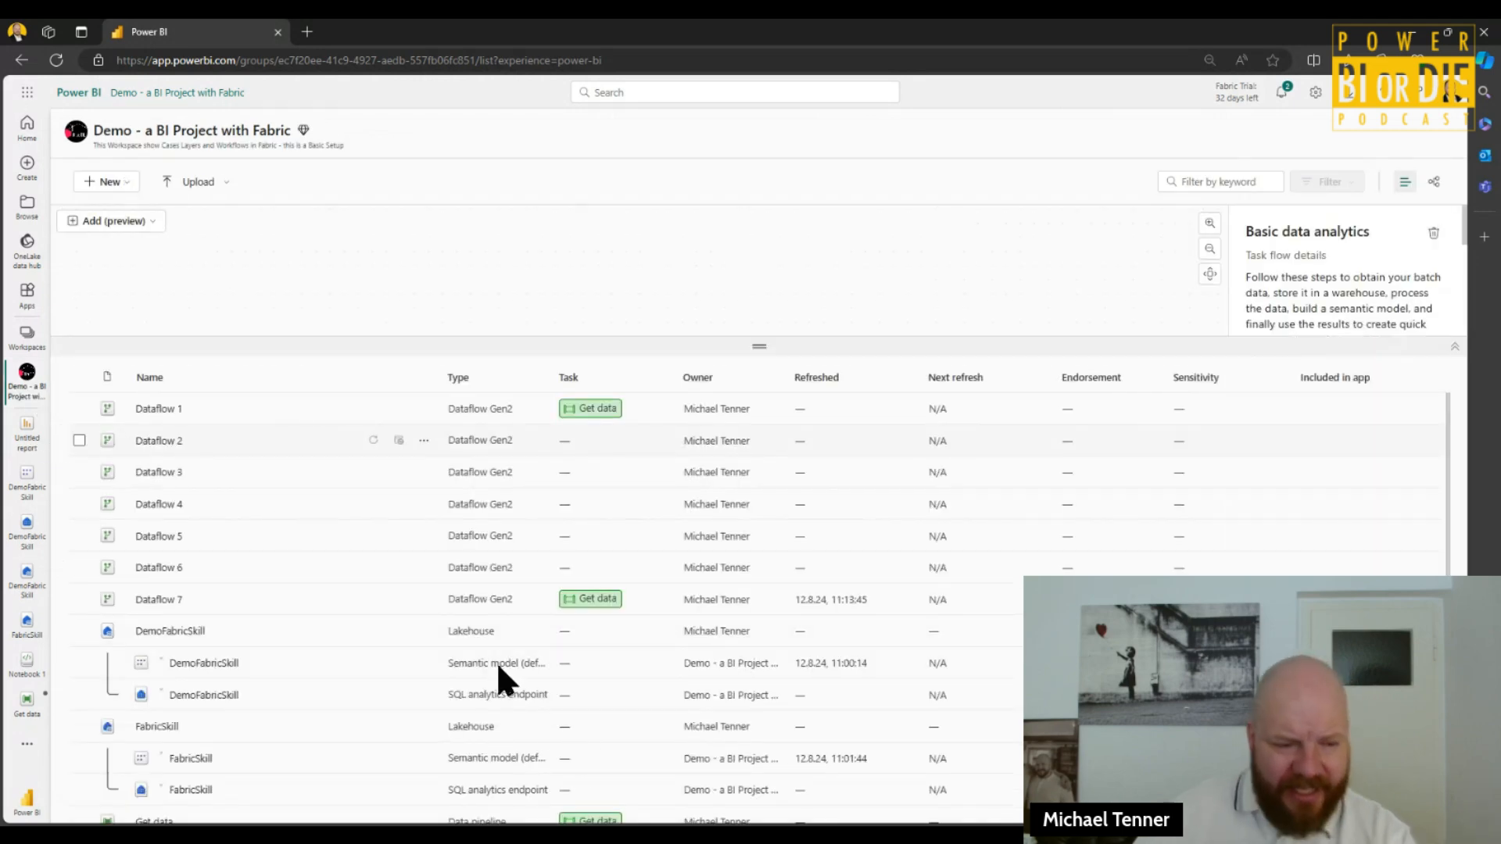
- From DemoFabricSkill's SQL analytics endpoint, view the model layout and create a new report with all available data, using the Source_Shootings__3_ table
scroll(532, 659, "down", 1)
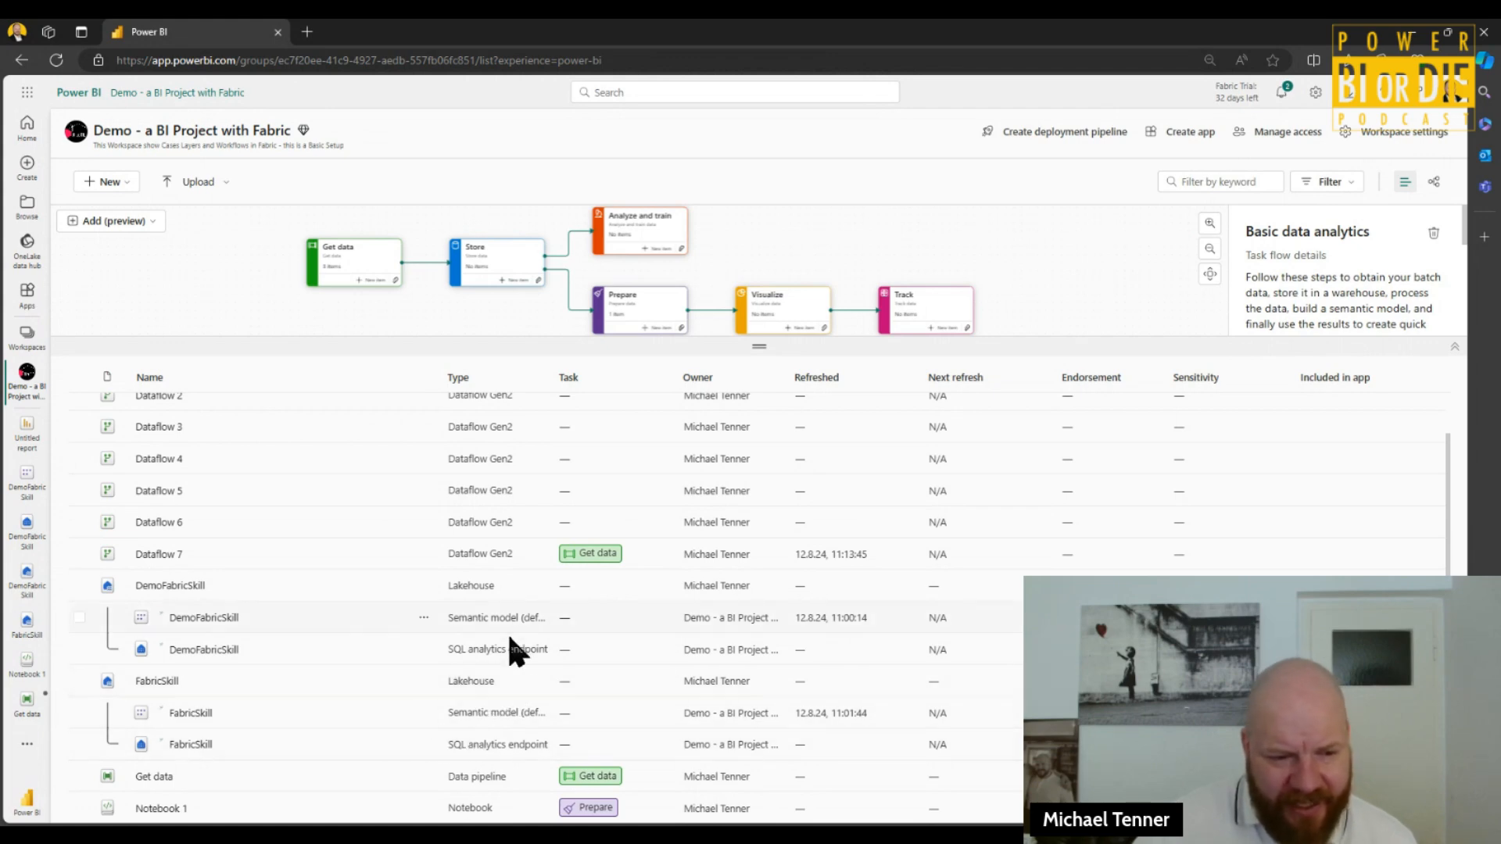
left_click(205, 651)
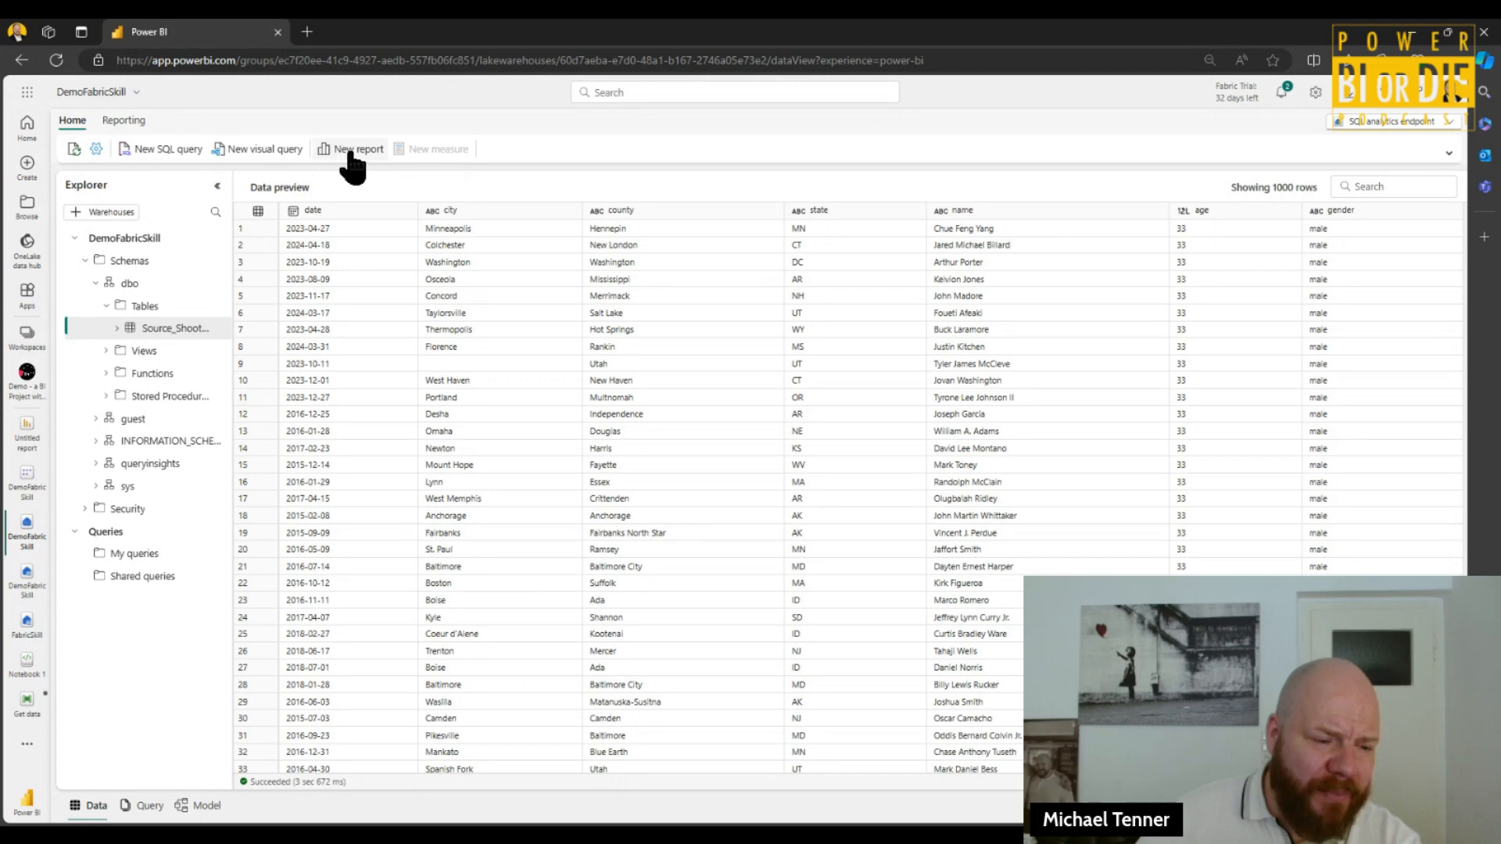
left_click(190, 809)
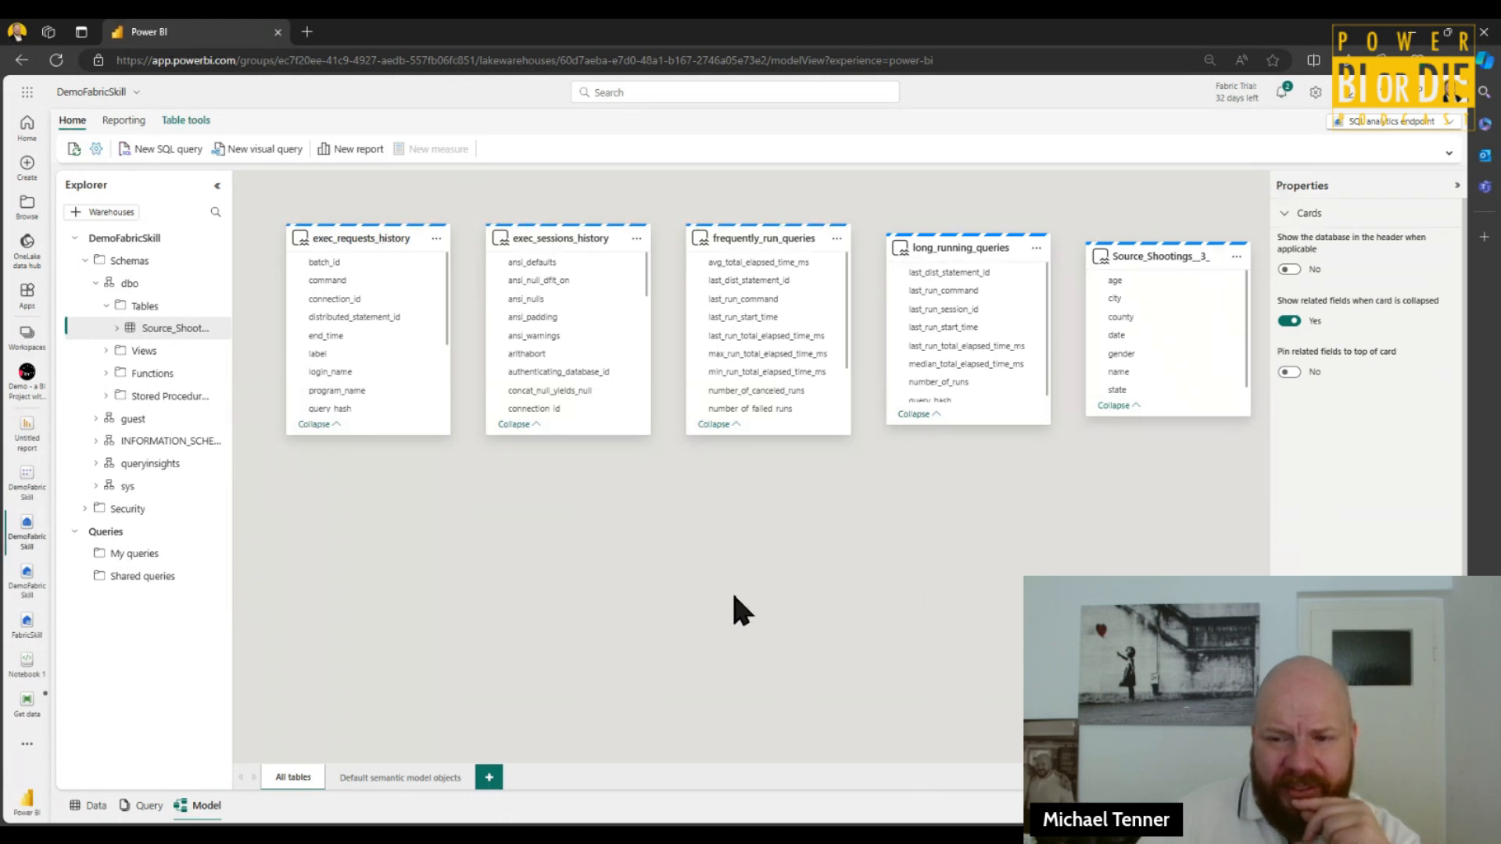
mouse_move(1142, 258)
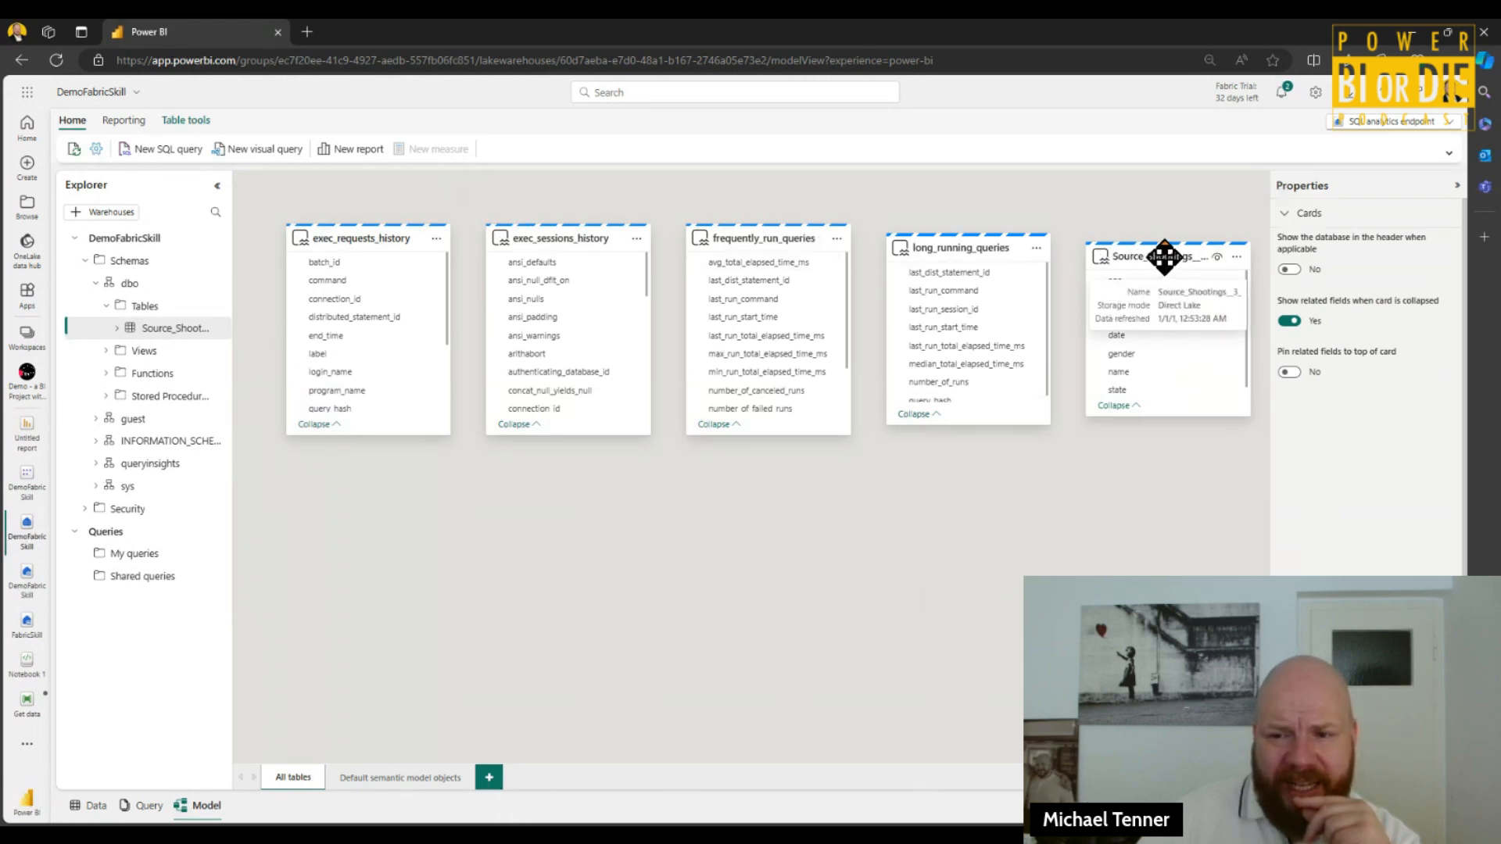
left_click(353, 148)
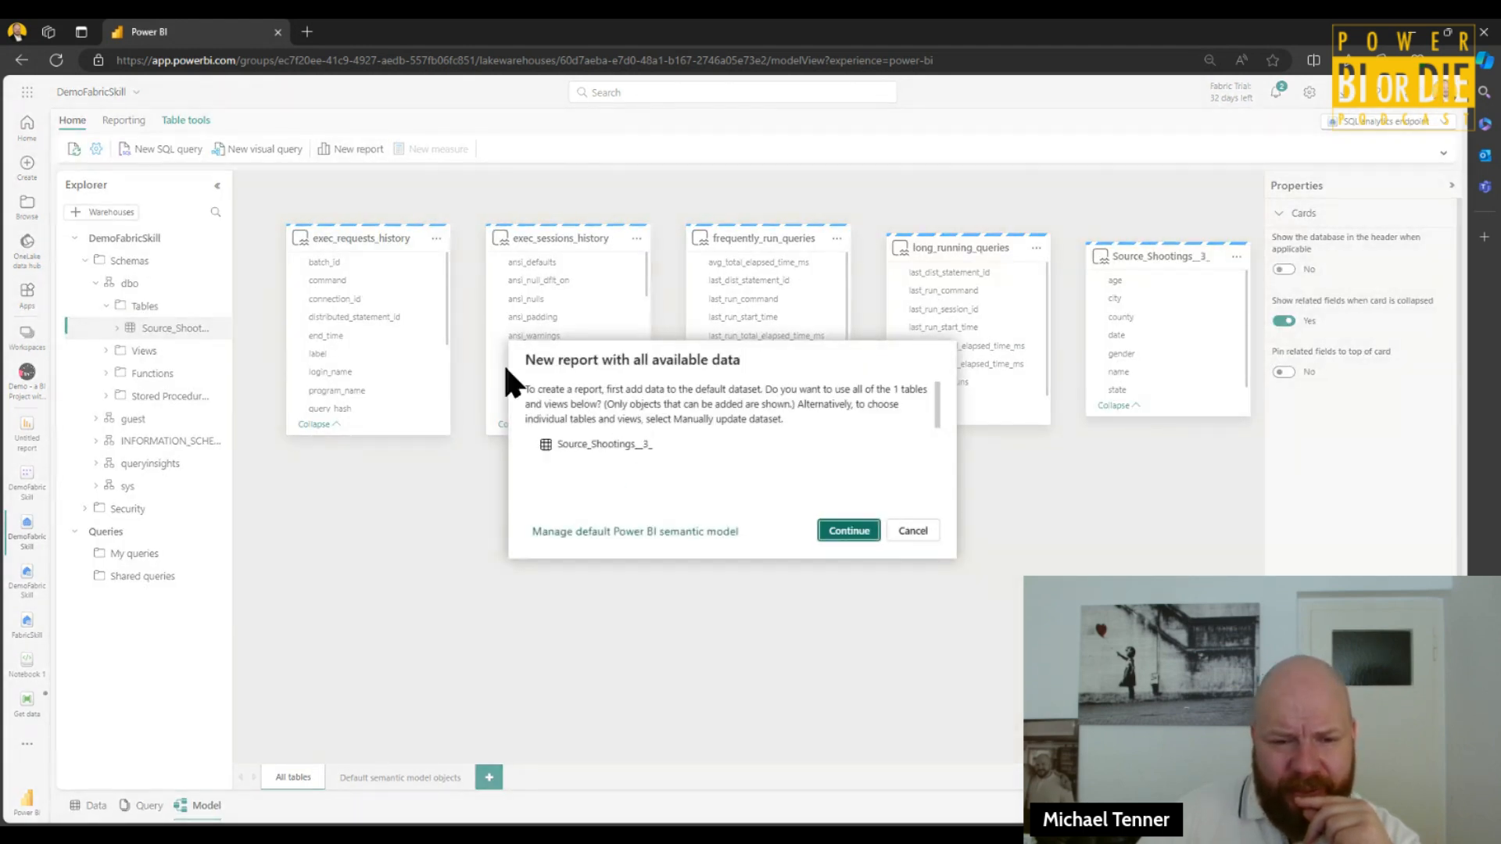
left_click(837, 531)
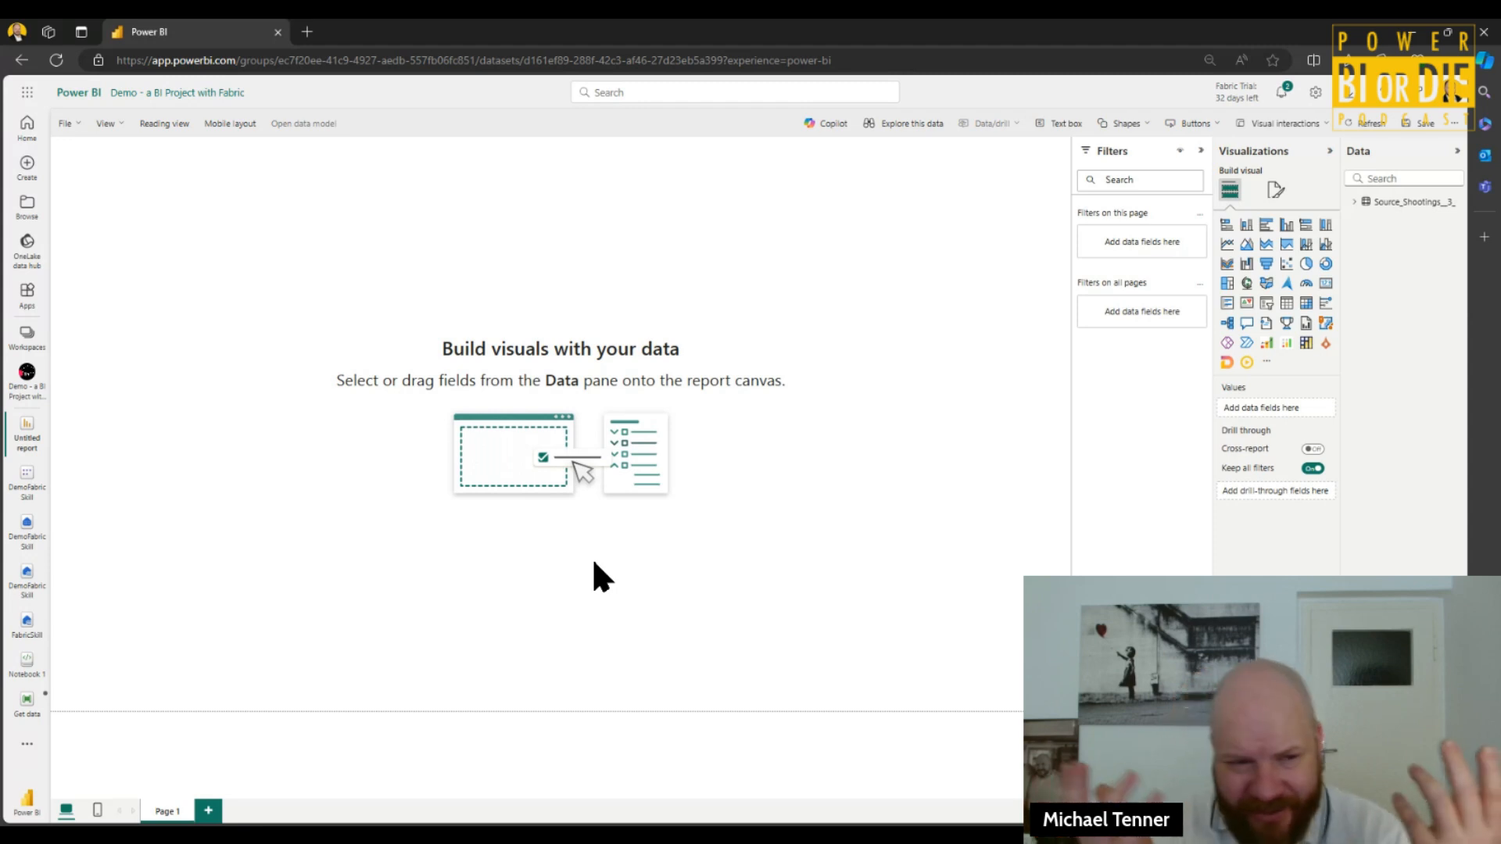
- Place the county field of Source_Shootings__3_ on the report canvas as a map visual and enlarge it
left_click(1355, 202)
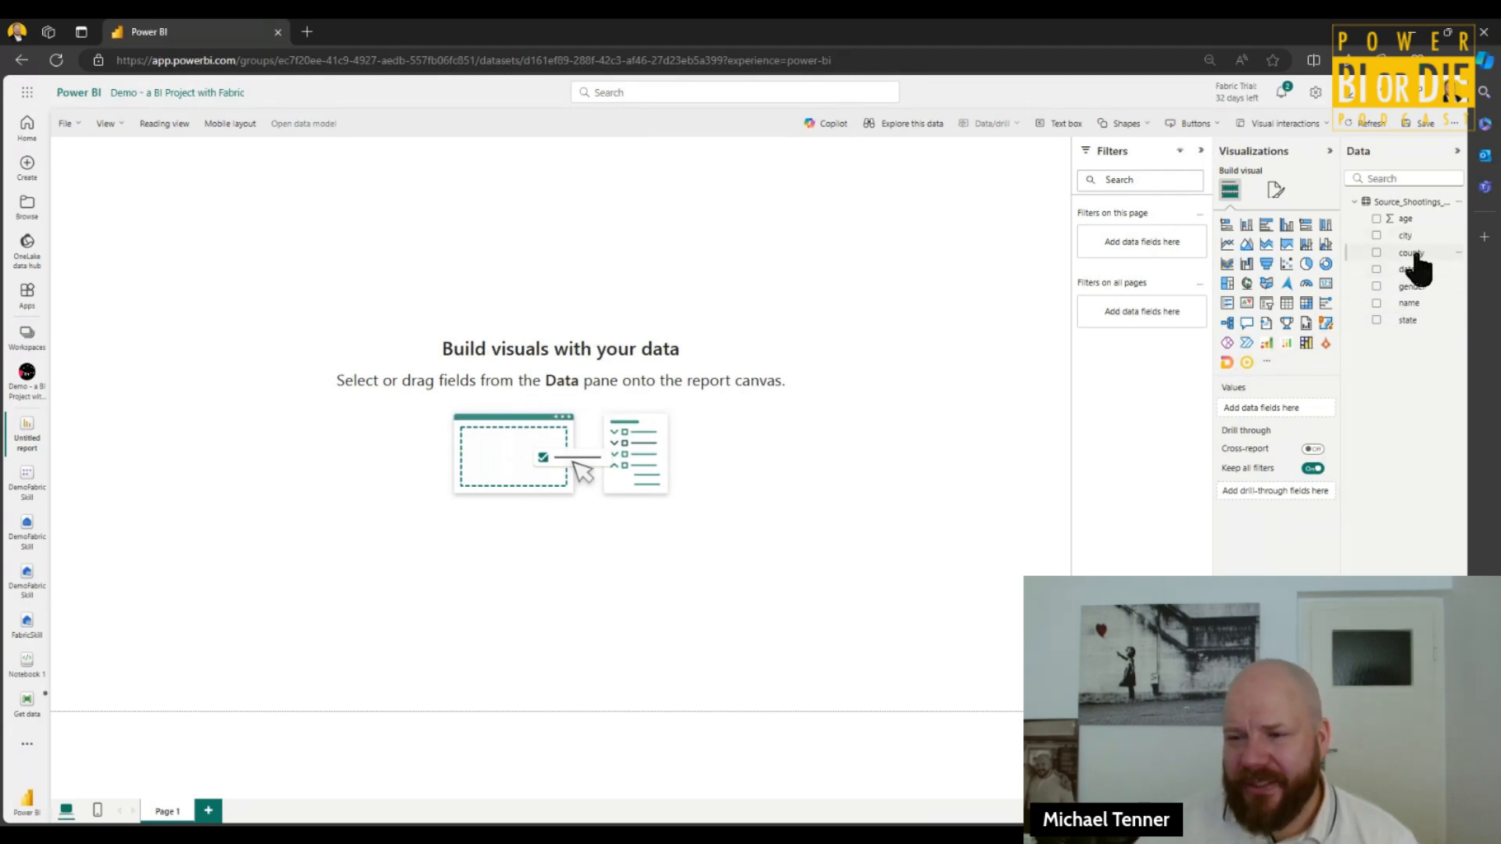
left_click_drag(1411, 253, 331, 335)
left_click_drag(402, 447, 674, 617)
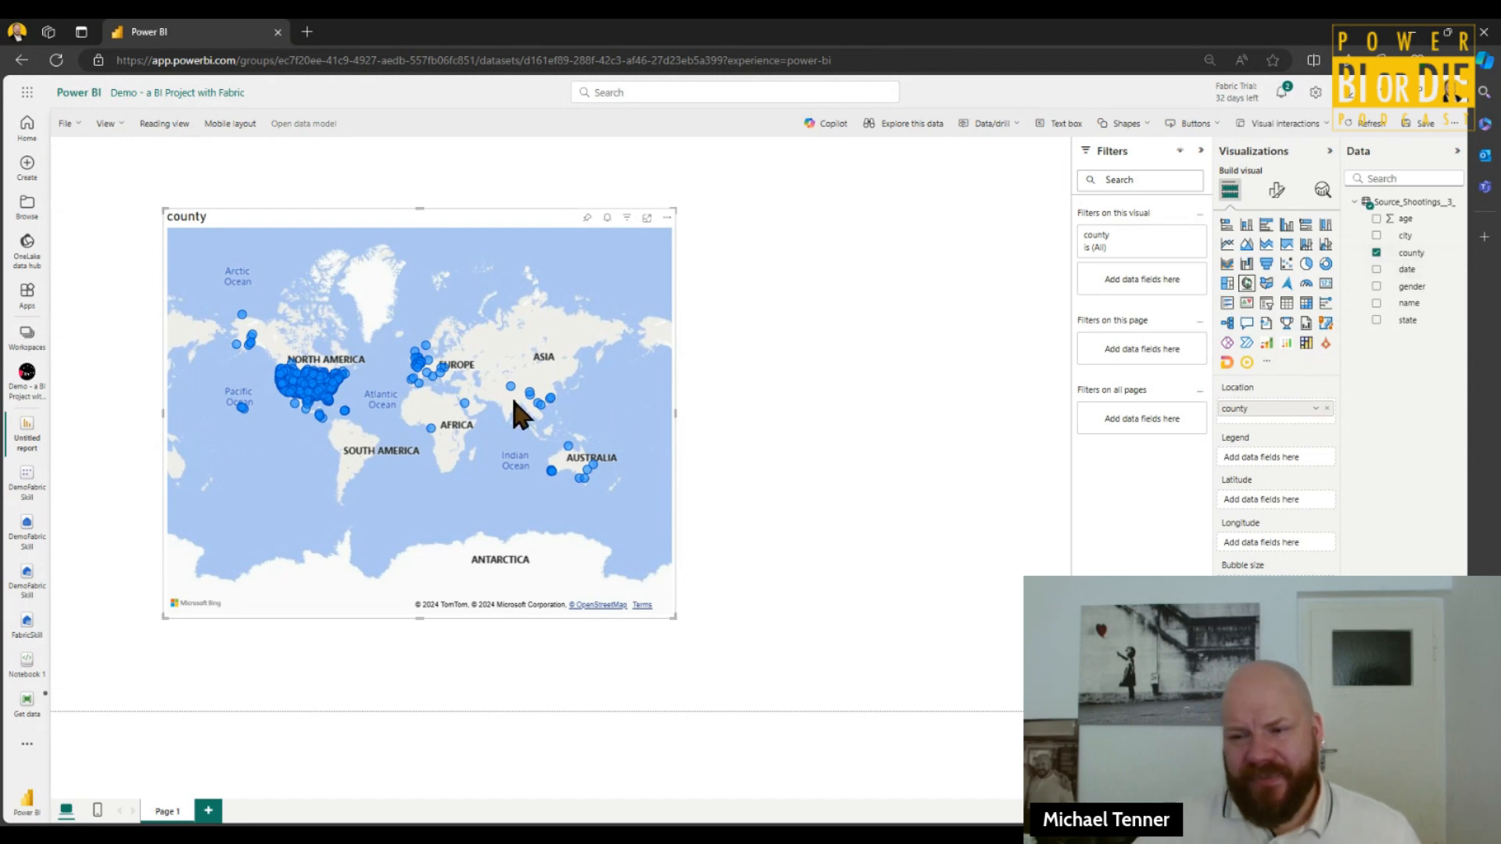
left_click_drag(1400, 250, 1476, 444)
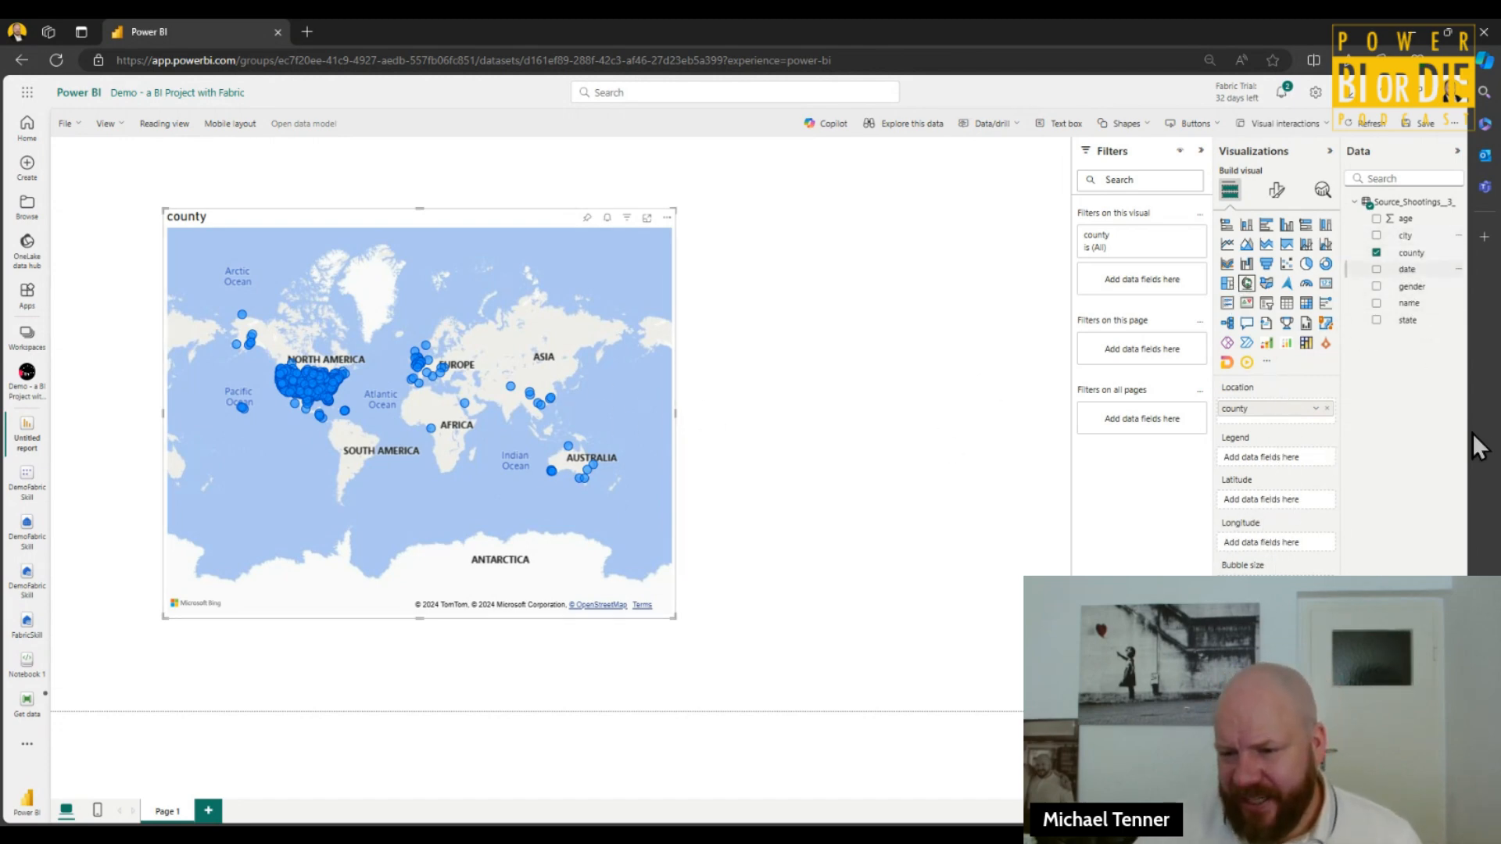
- Change the county map into a stacked bar chart with the count of city on the X-axis
left_click(1227, 225)
left_click_drag(428, 330, 386, 290)
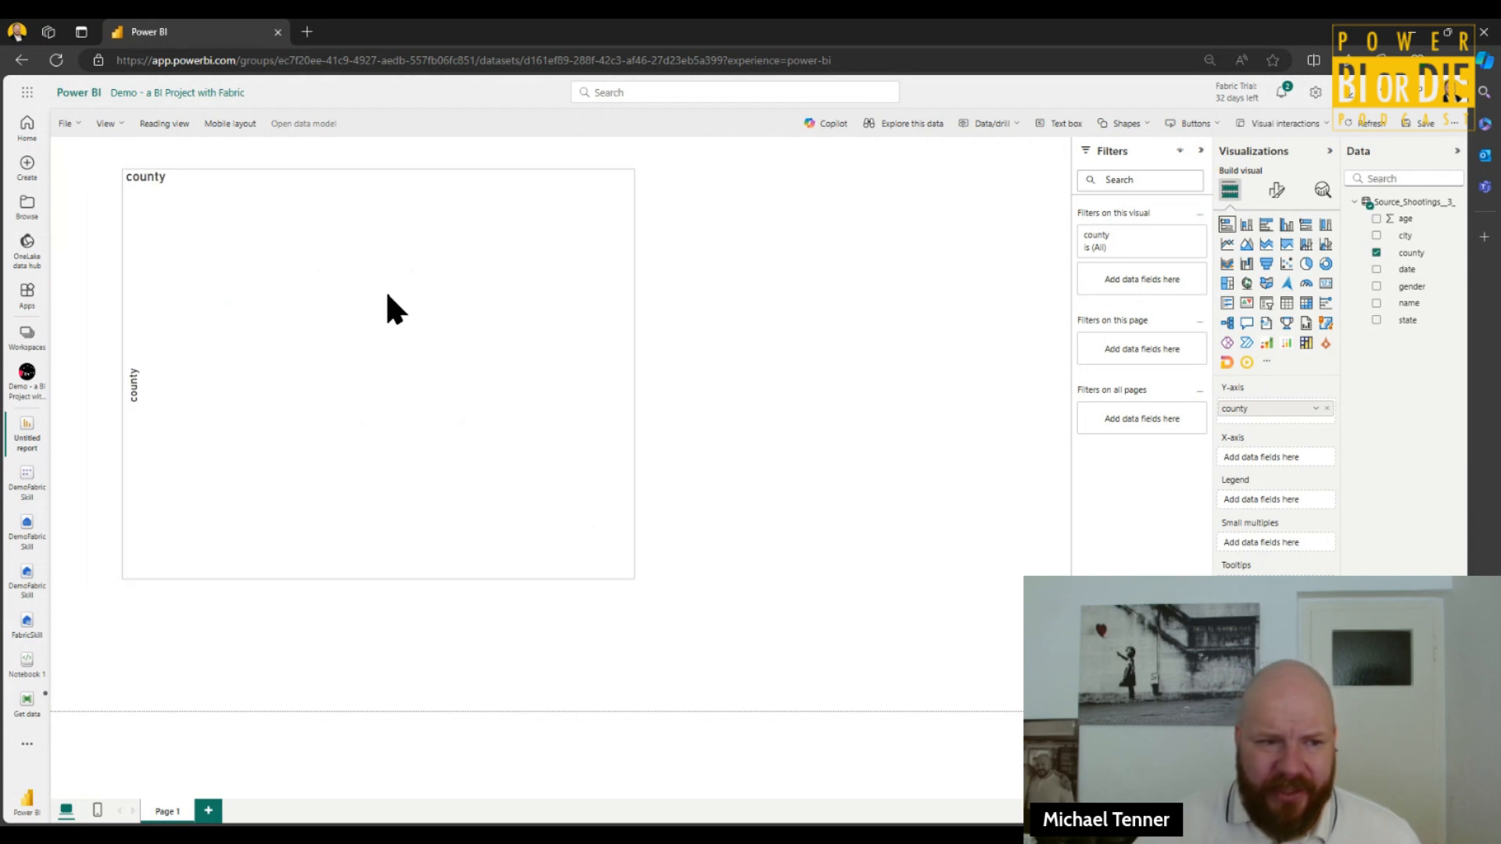
left_click_drag(1417, 250, 1288, 456)
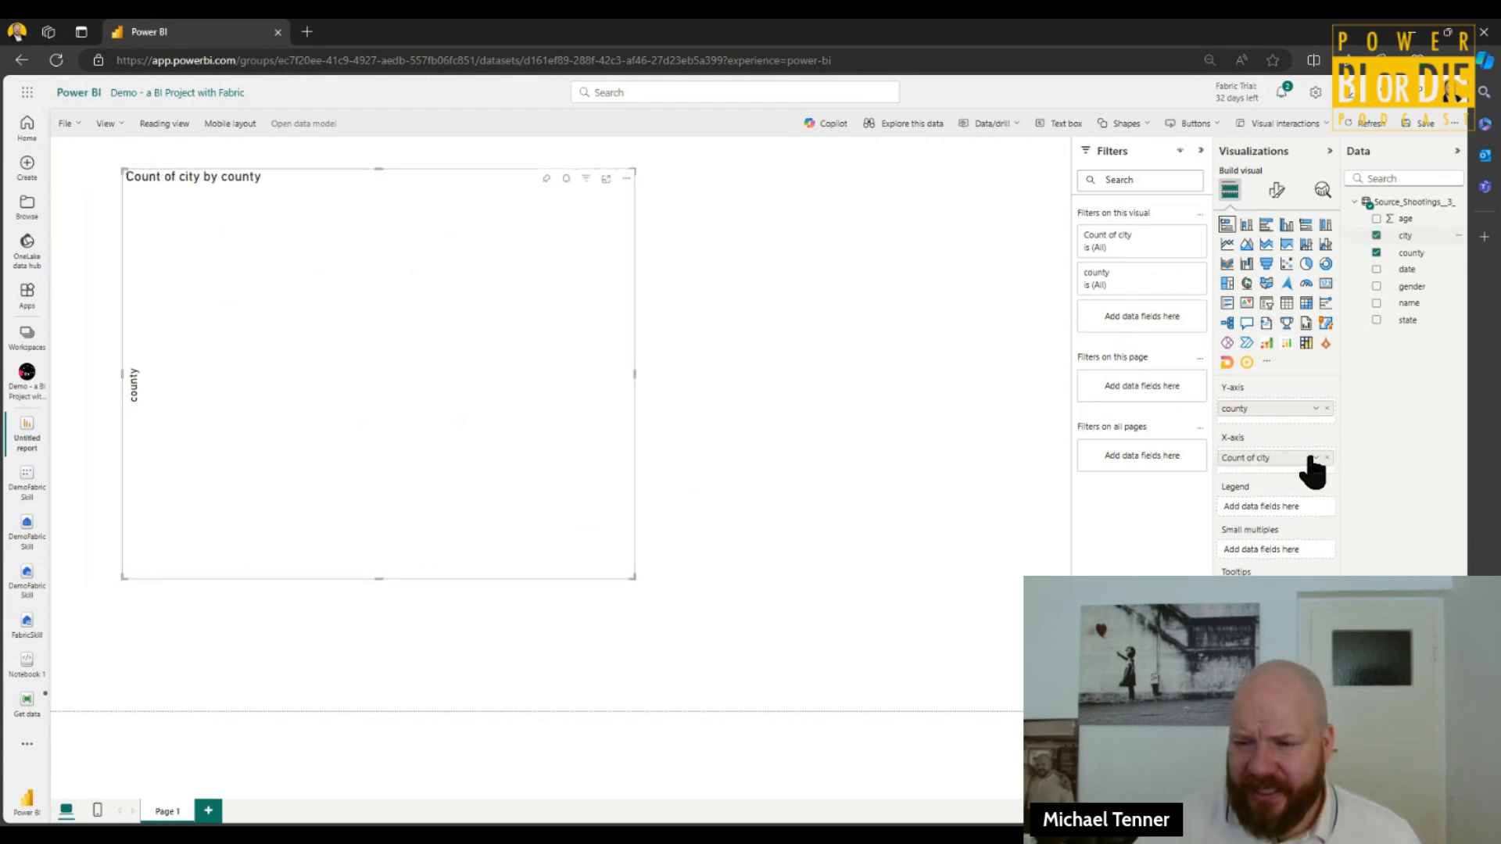
left_click(1315, 457)
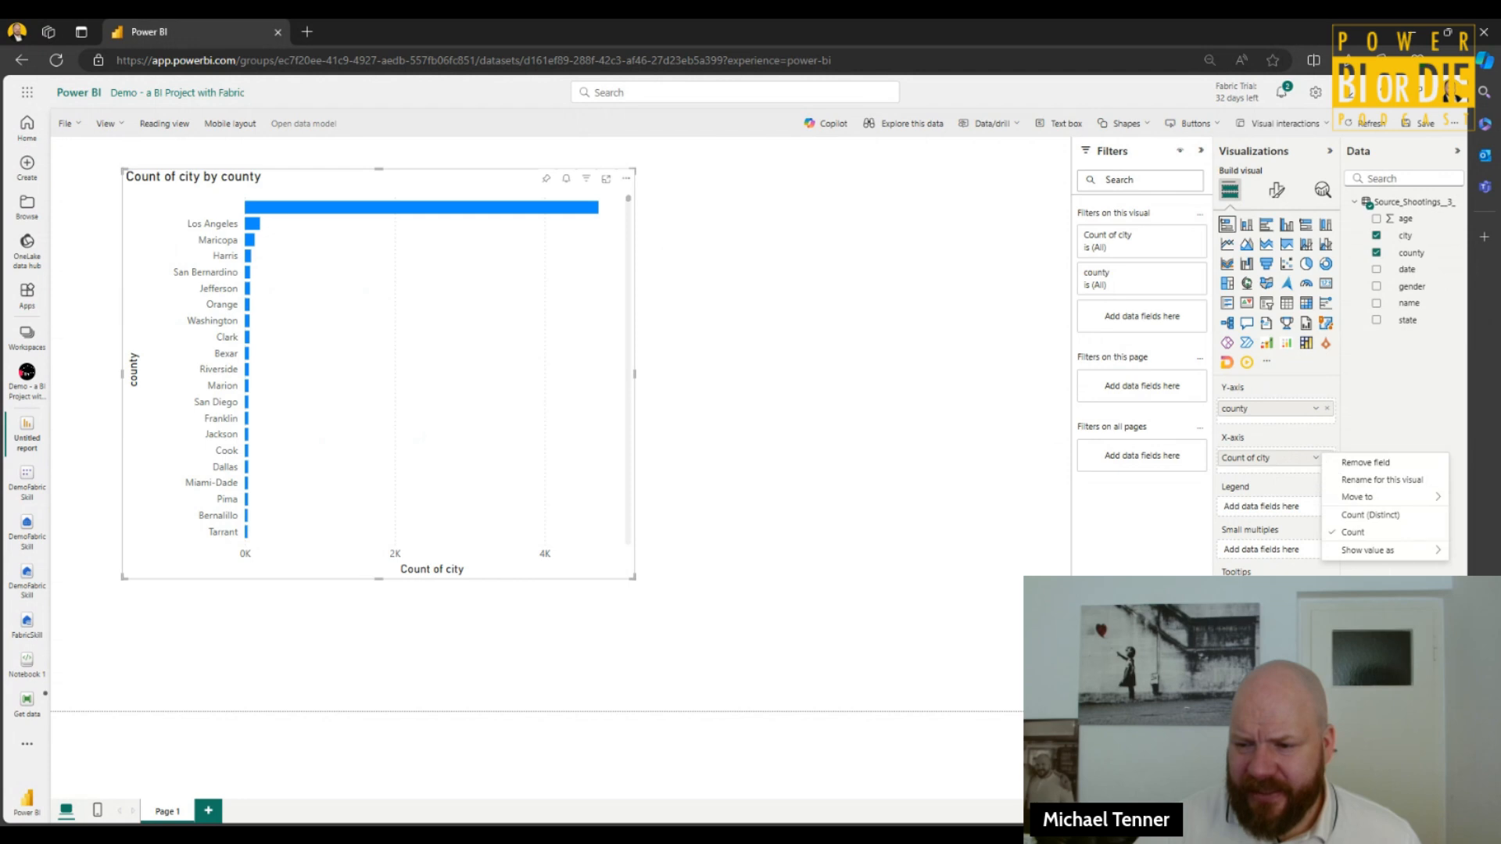
left_click(508, 382)
- Reposition the bar chart, enlarge it to fill most of the page, and look through its county bars
mouse_move(491, 370)
left_mouse_down()
mouse_move(496, 430)
mouse_move(475, 369)
left_mouse_up()
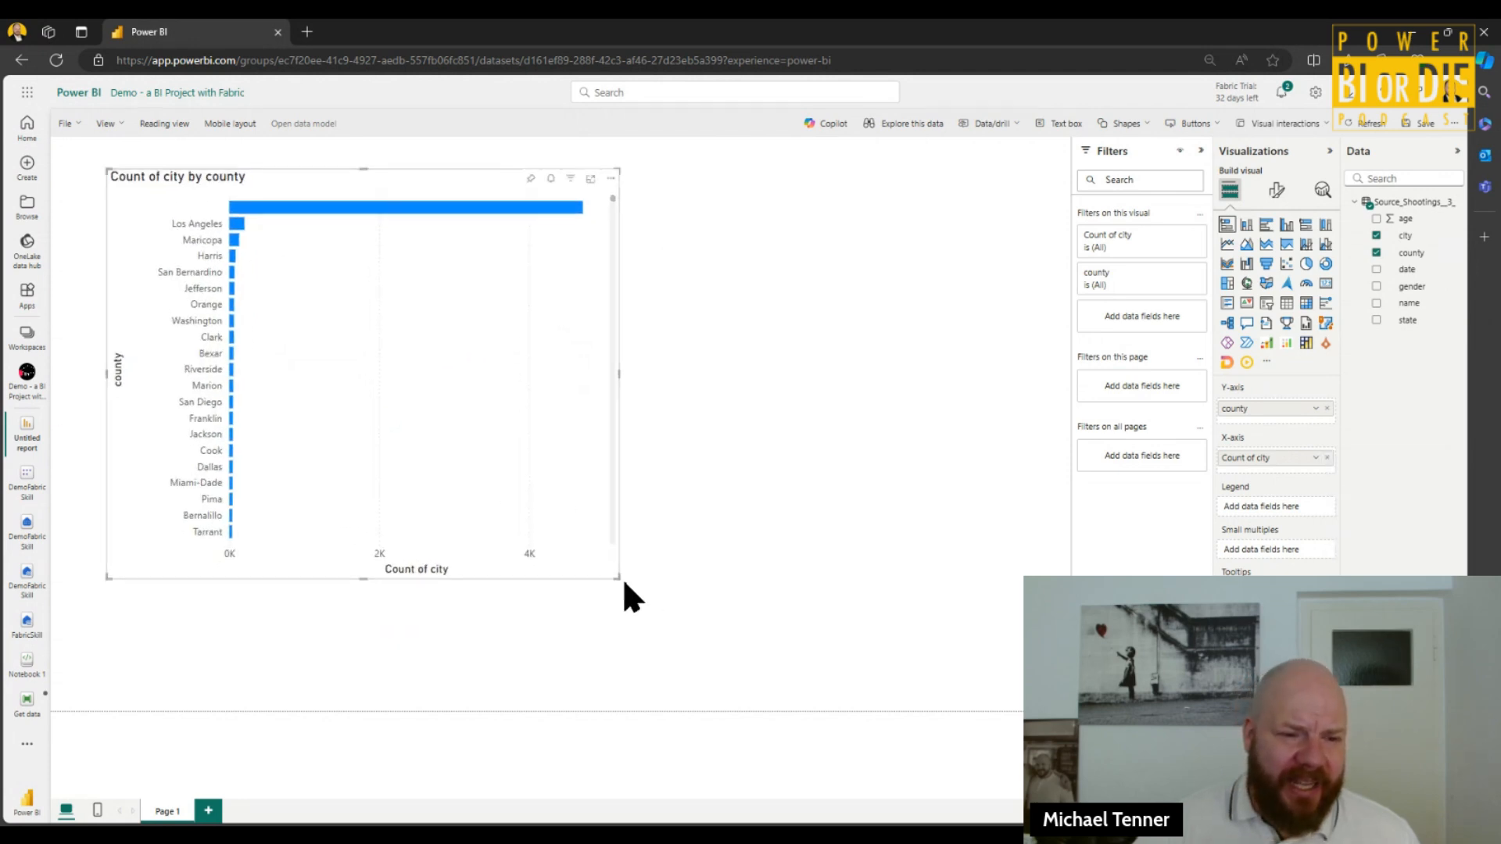
left_click_drag(616, 576, 912, 702)
scroll(519, 380, "down", 5)
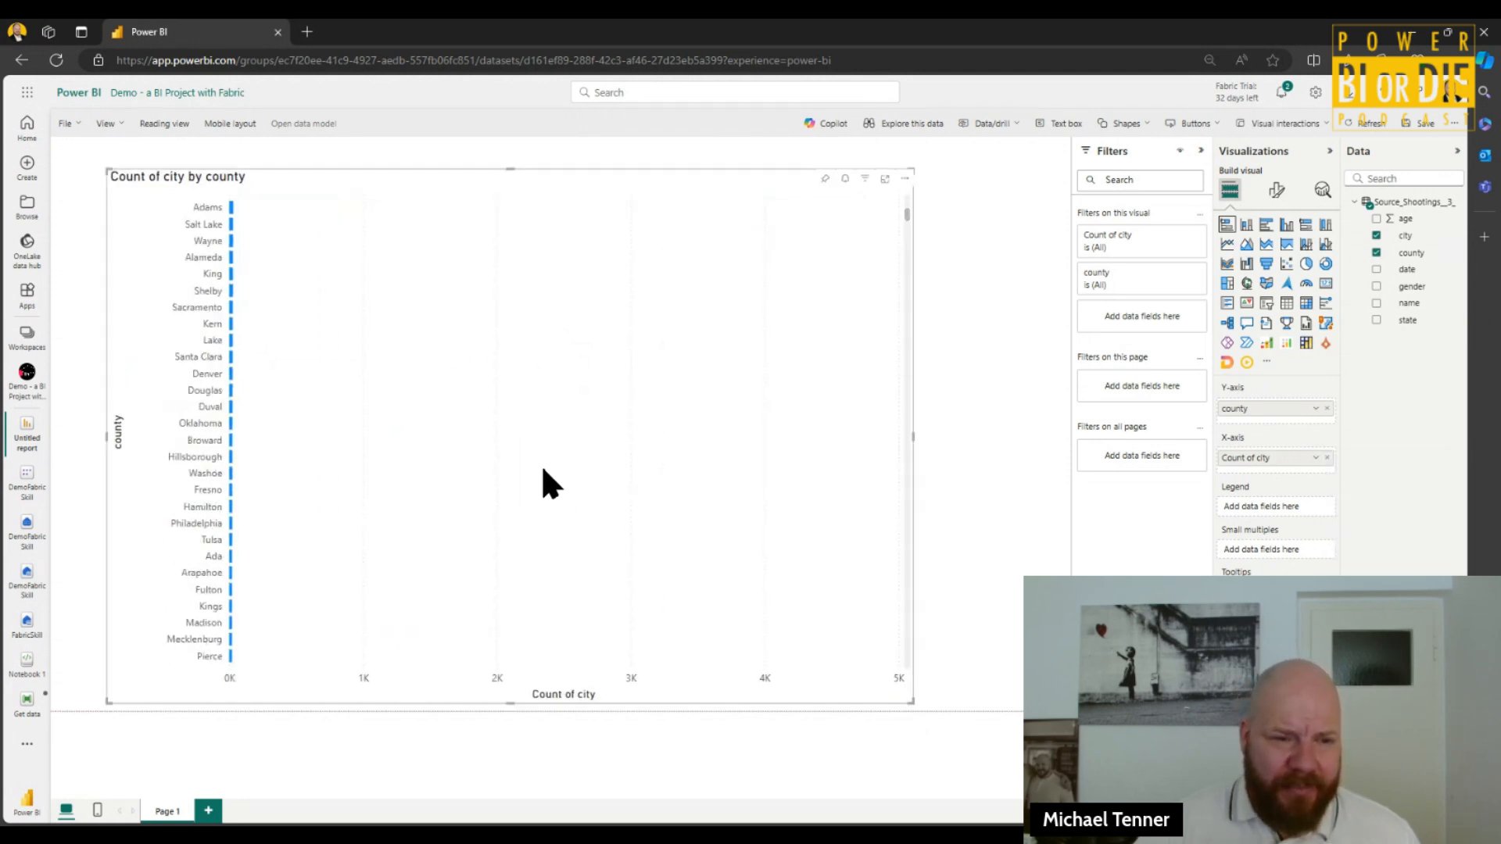
- Replace county with state on the bar chart's Y-axis and lower the chart's upper edge to free space above it
left_click(1326, 408)
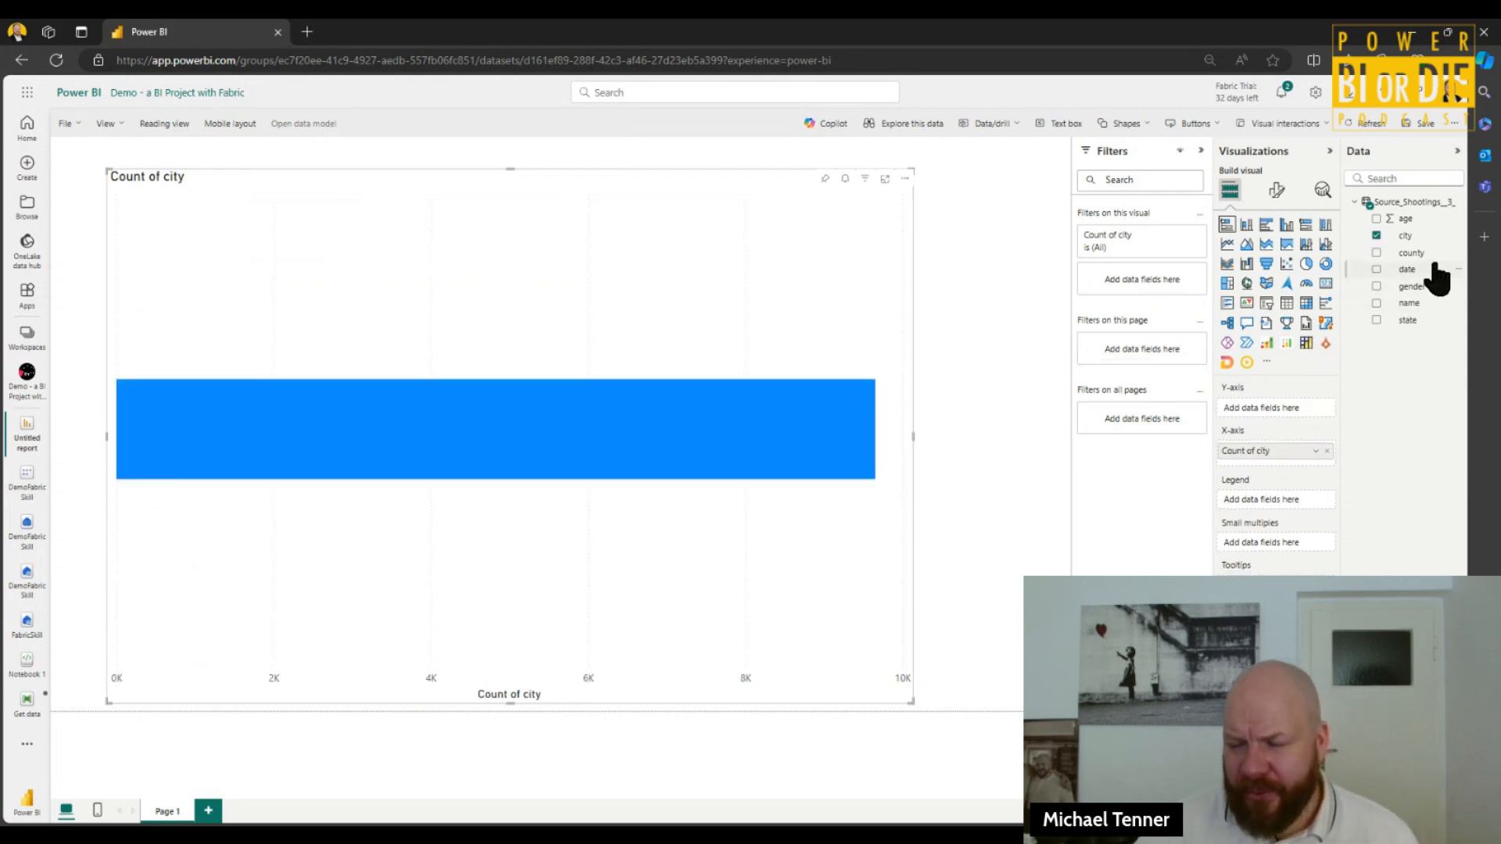
left_click_drag(1409, 255, 1432, 408)
left_click_drag(1409, 336, 1282, 409)
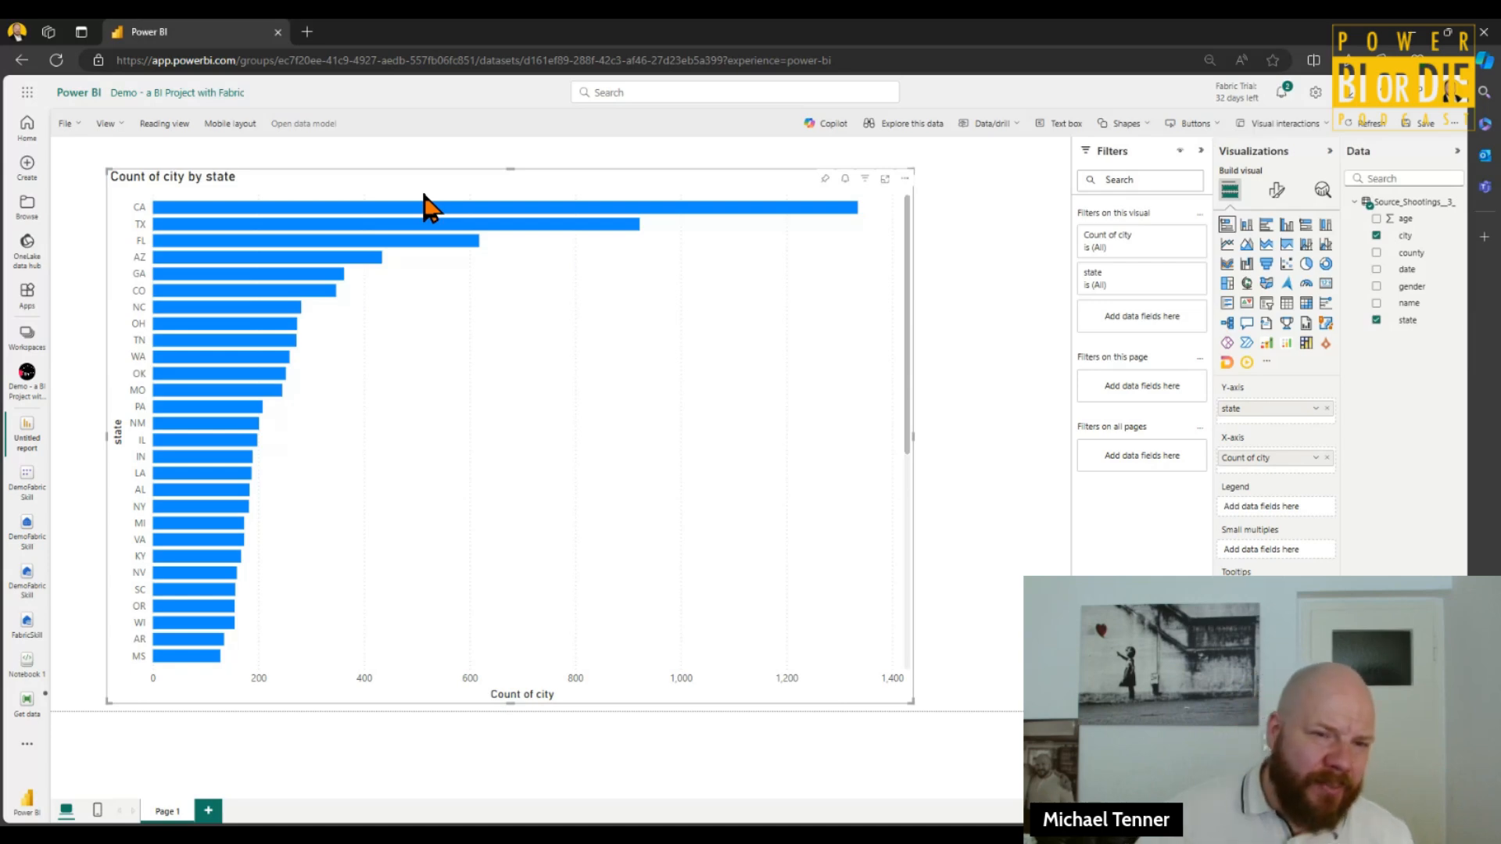
left_click_drag(429, 207, 413, 207)
left_click_drag(496, 171, 522, 261)
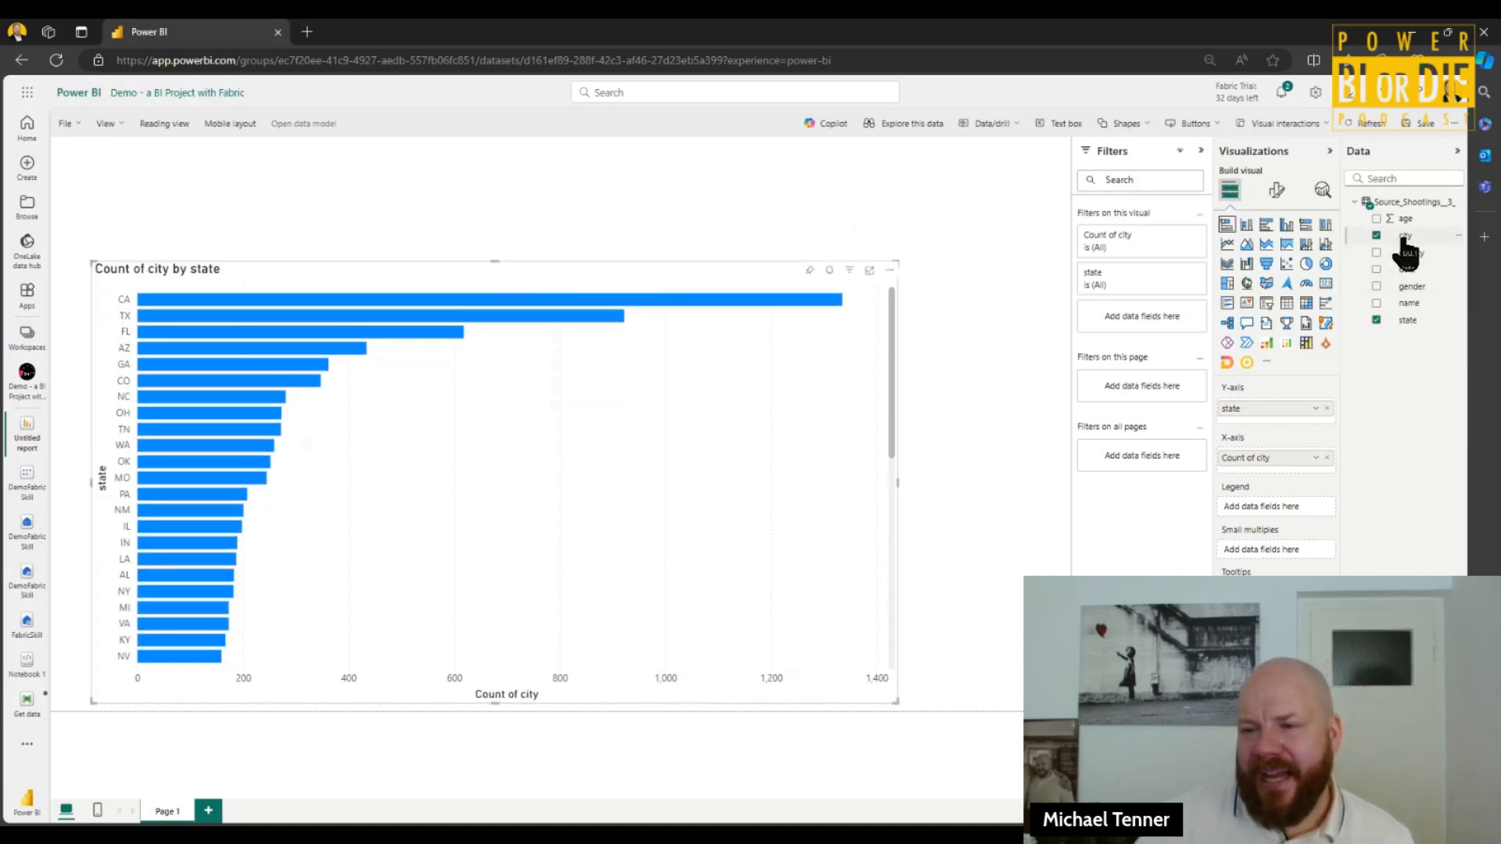
- Add a card visual showing the average of age and shrink it to fit above the bar chart
left_click_drag(1403, 222, 449, 195)
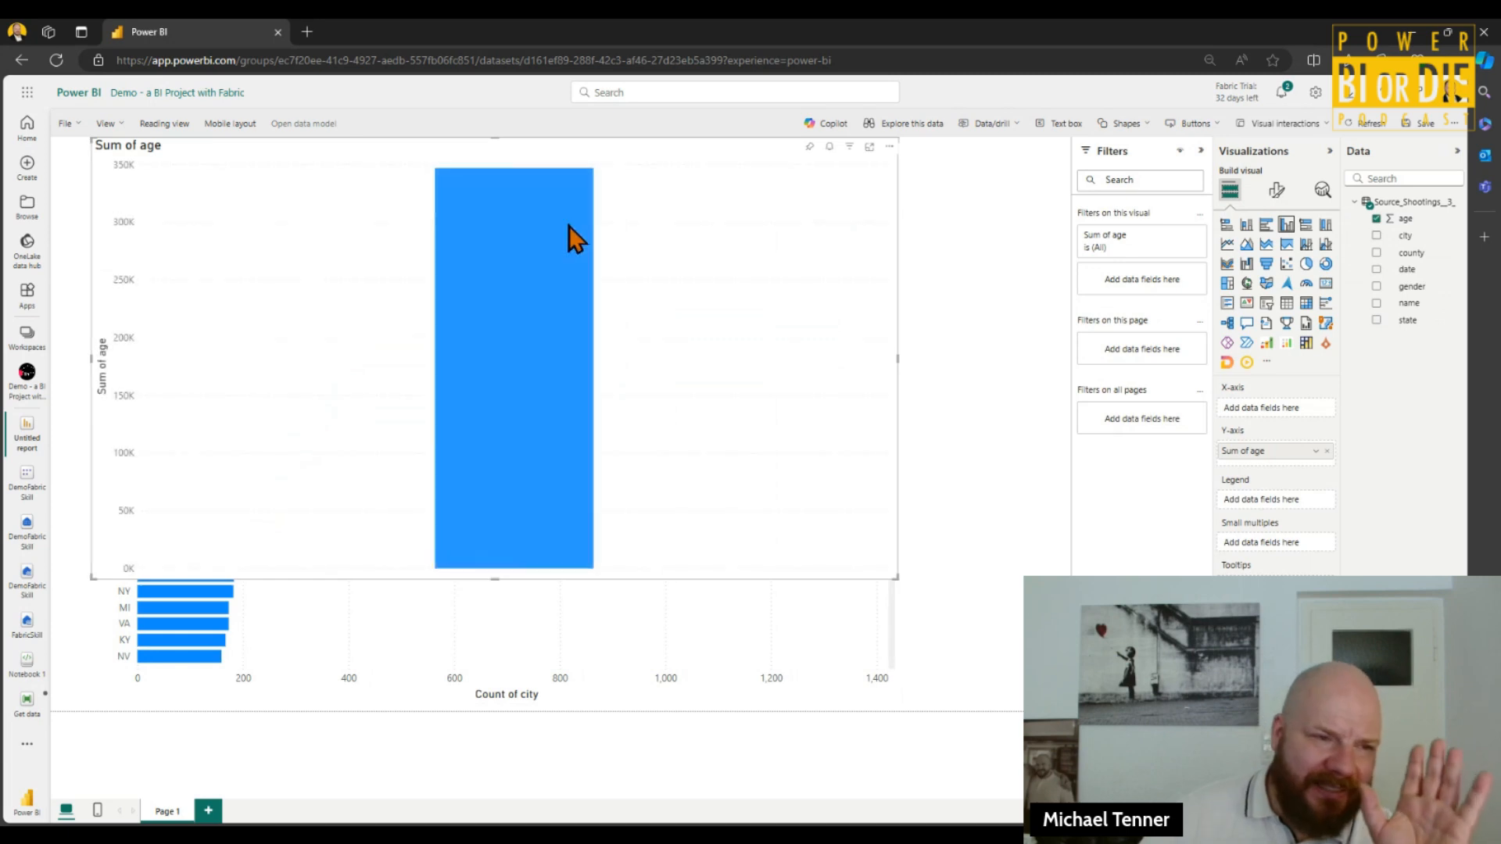
left_click(1316, 450)
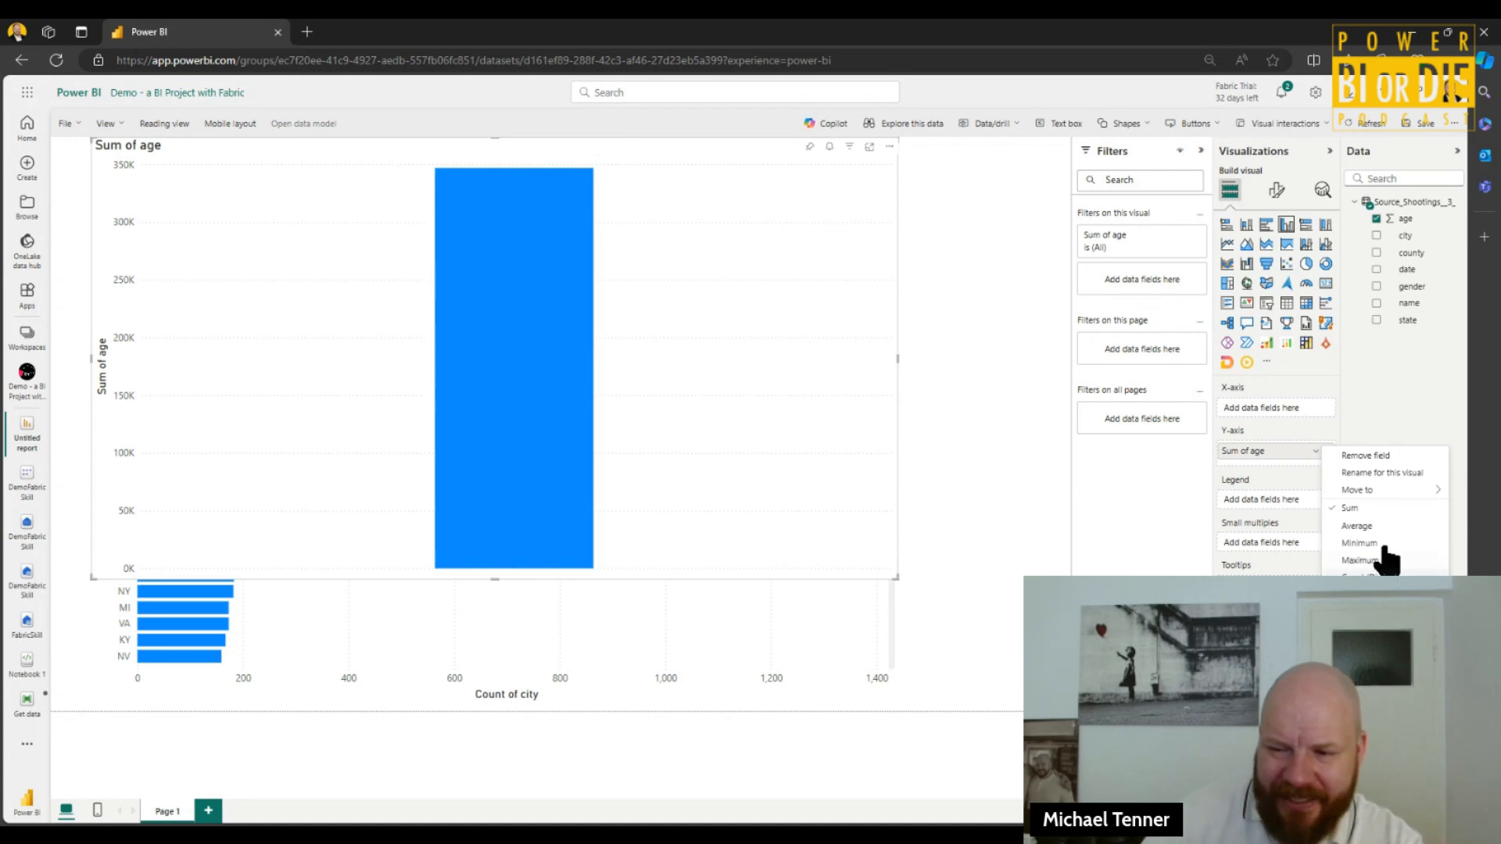
left_click(1358, 526)
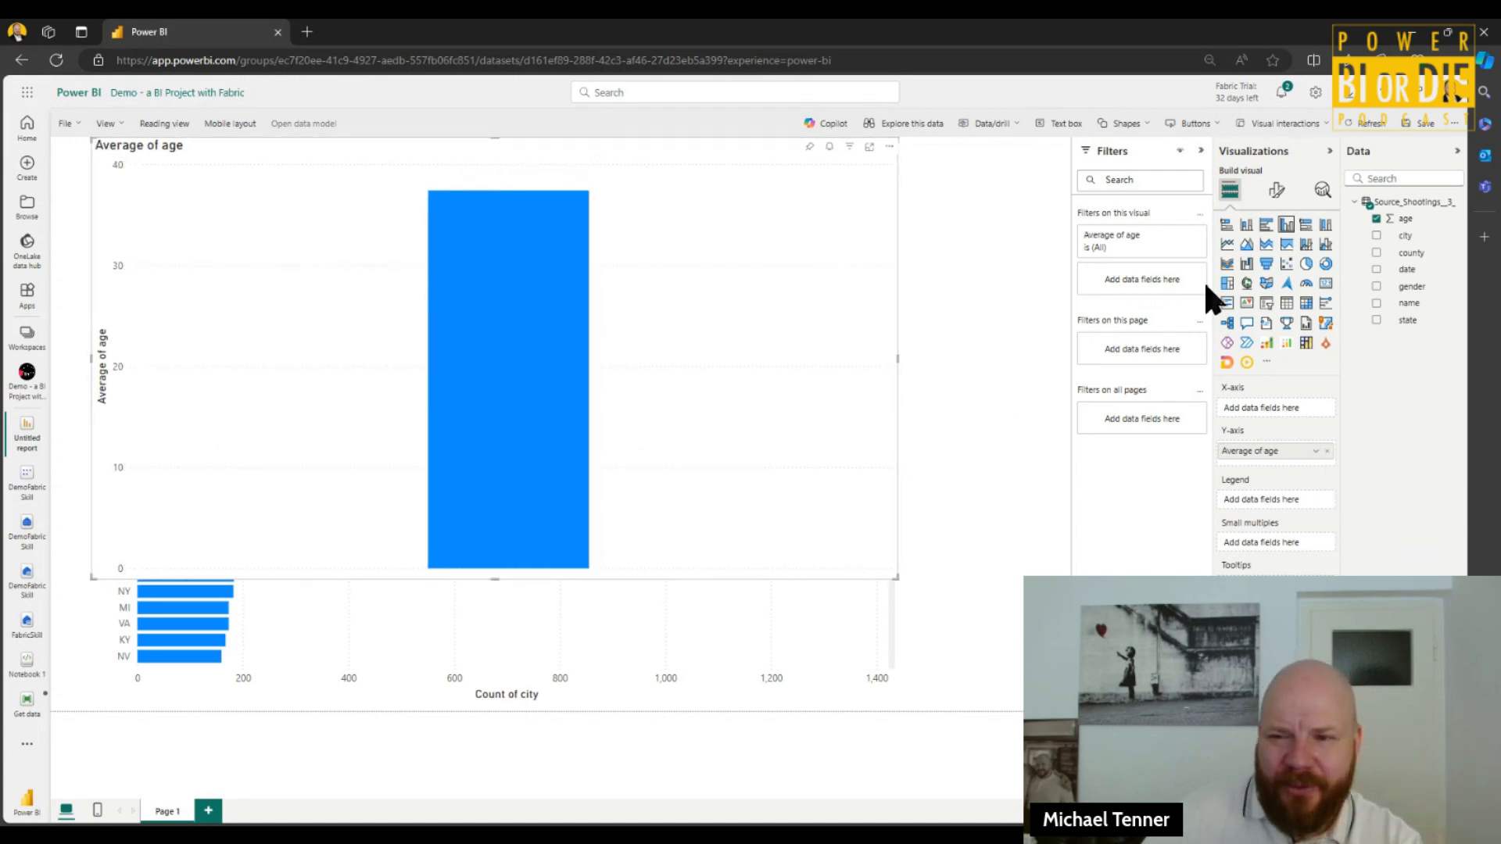
left_click(1325, 285)
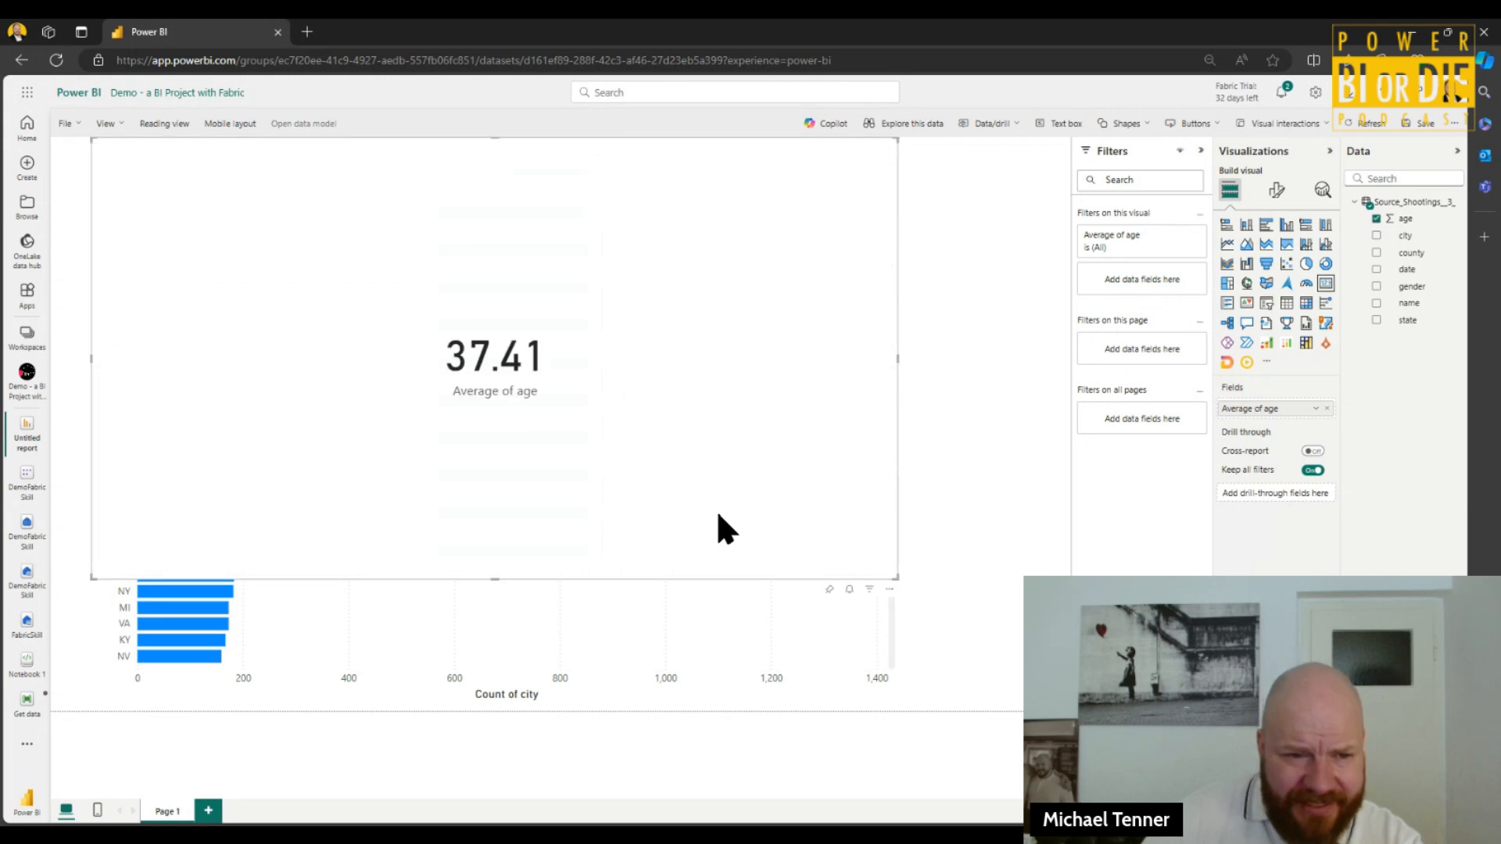
left_click_drag(897, 574, 488, 226)
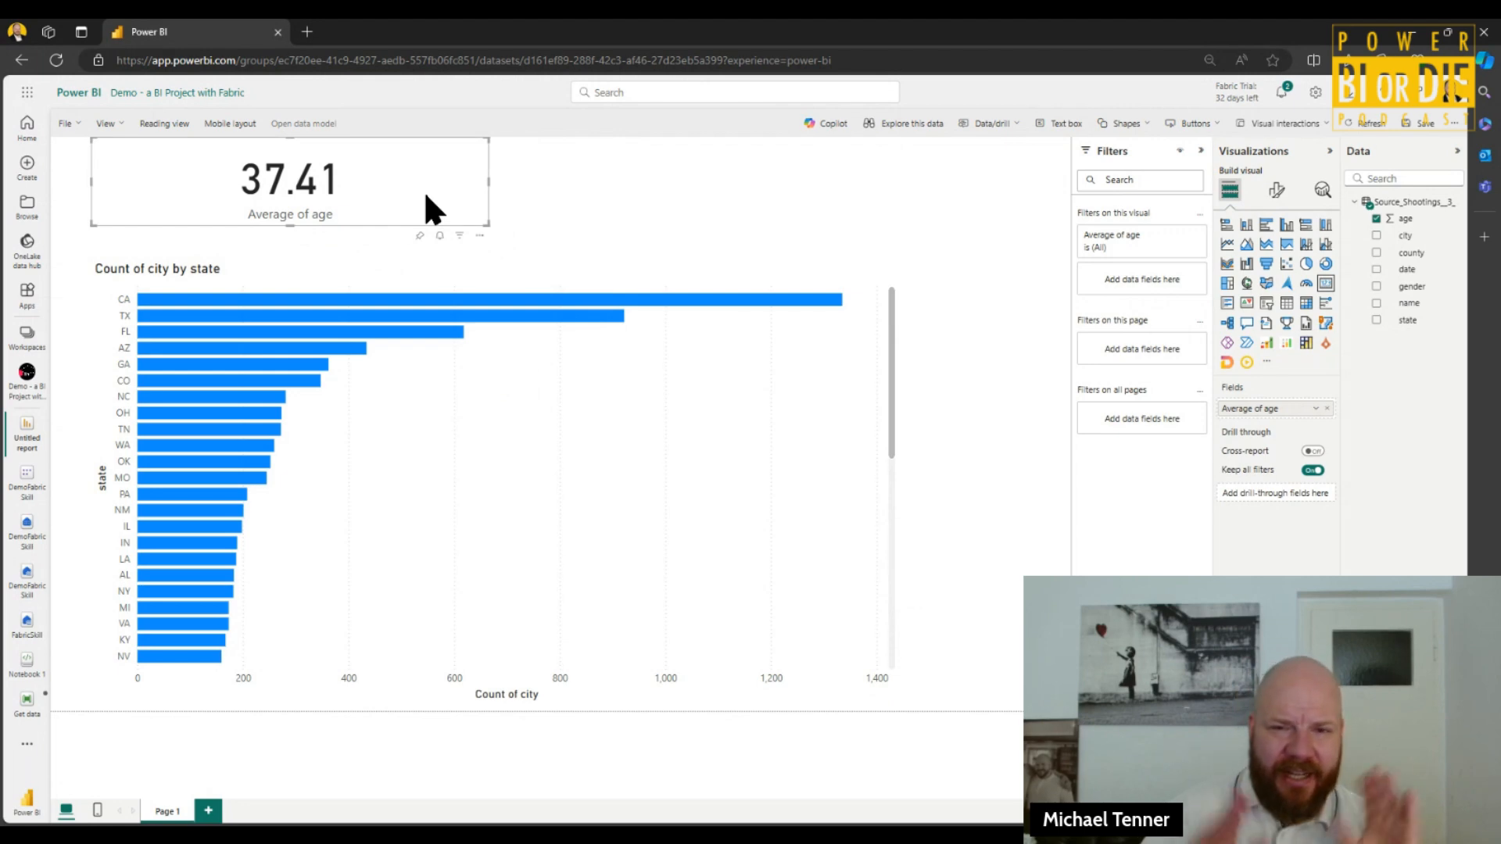
- Save the report as Demo Data in the Demo - a BI Project with Fabric workspace
left_click(111, 125)
left_click(69, 123)
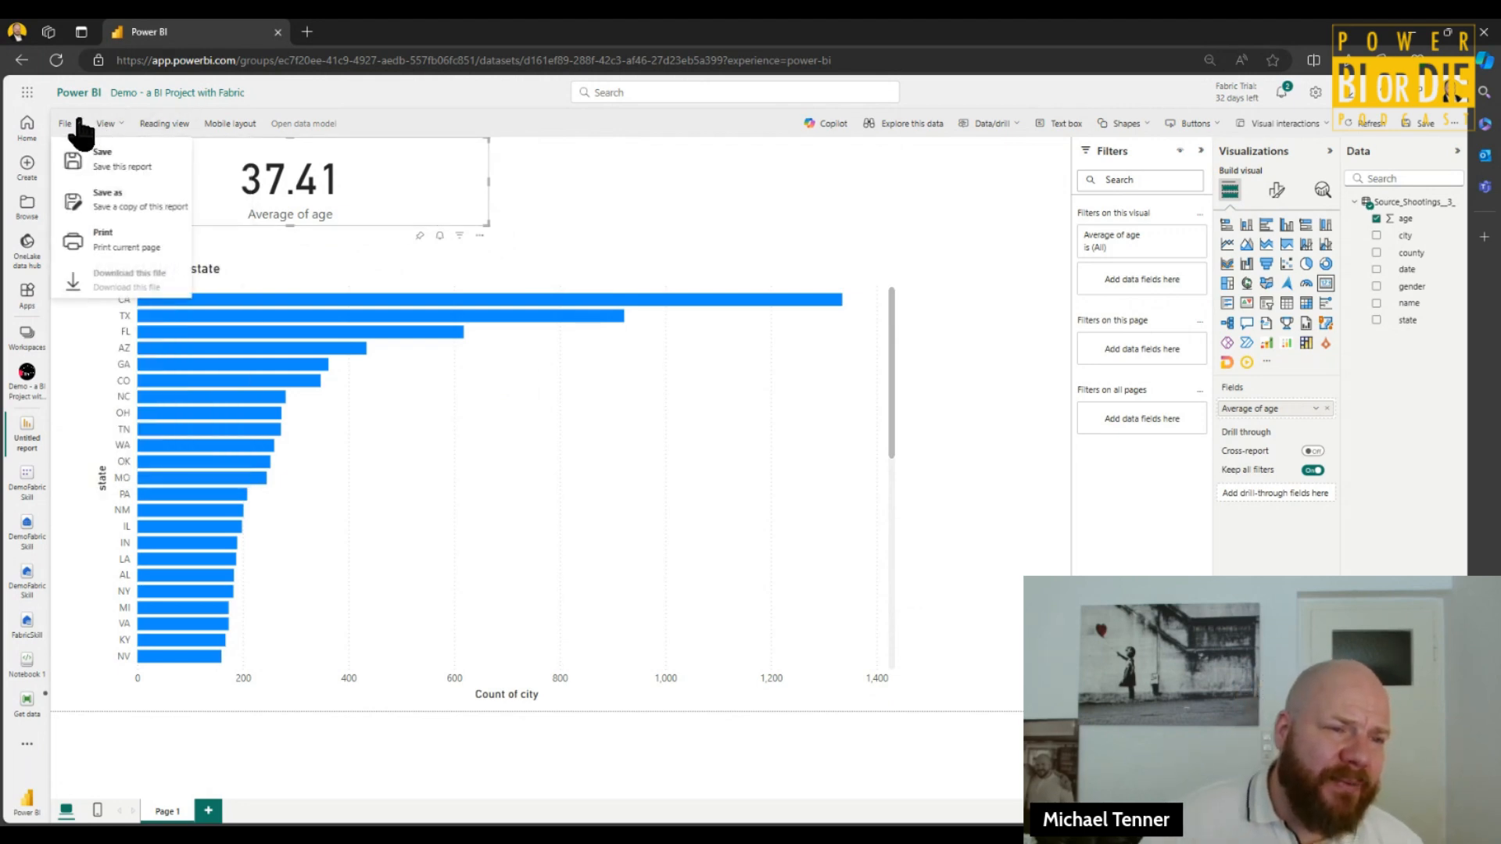
left_click(121, 205)
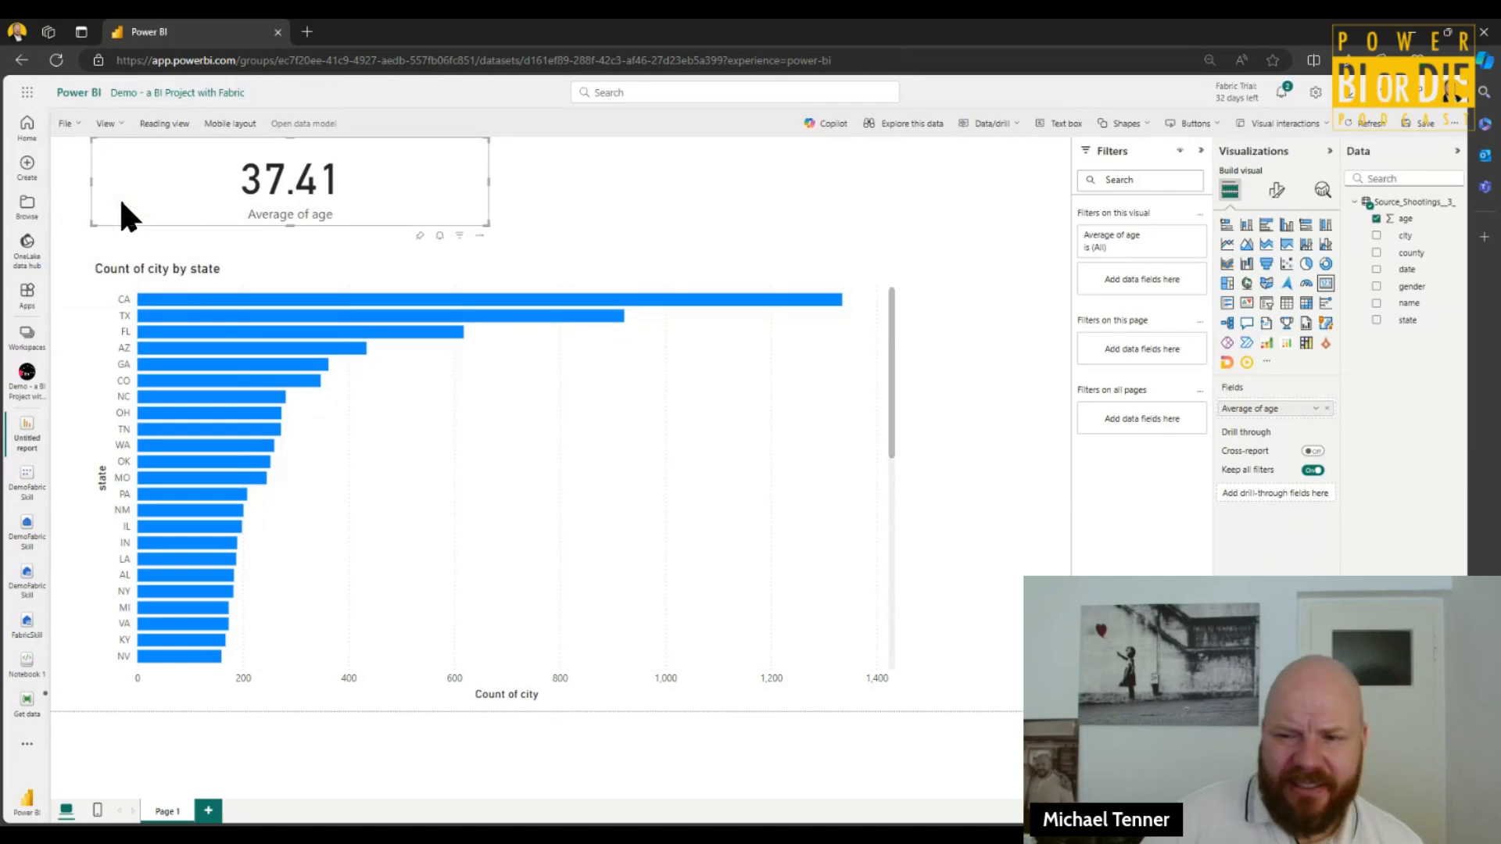
type("Demo Data")
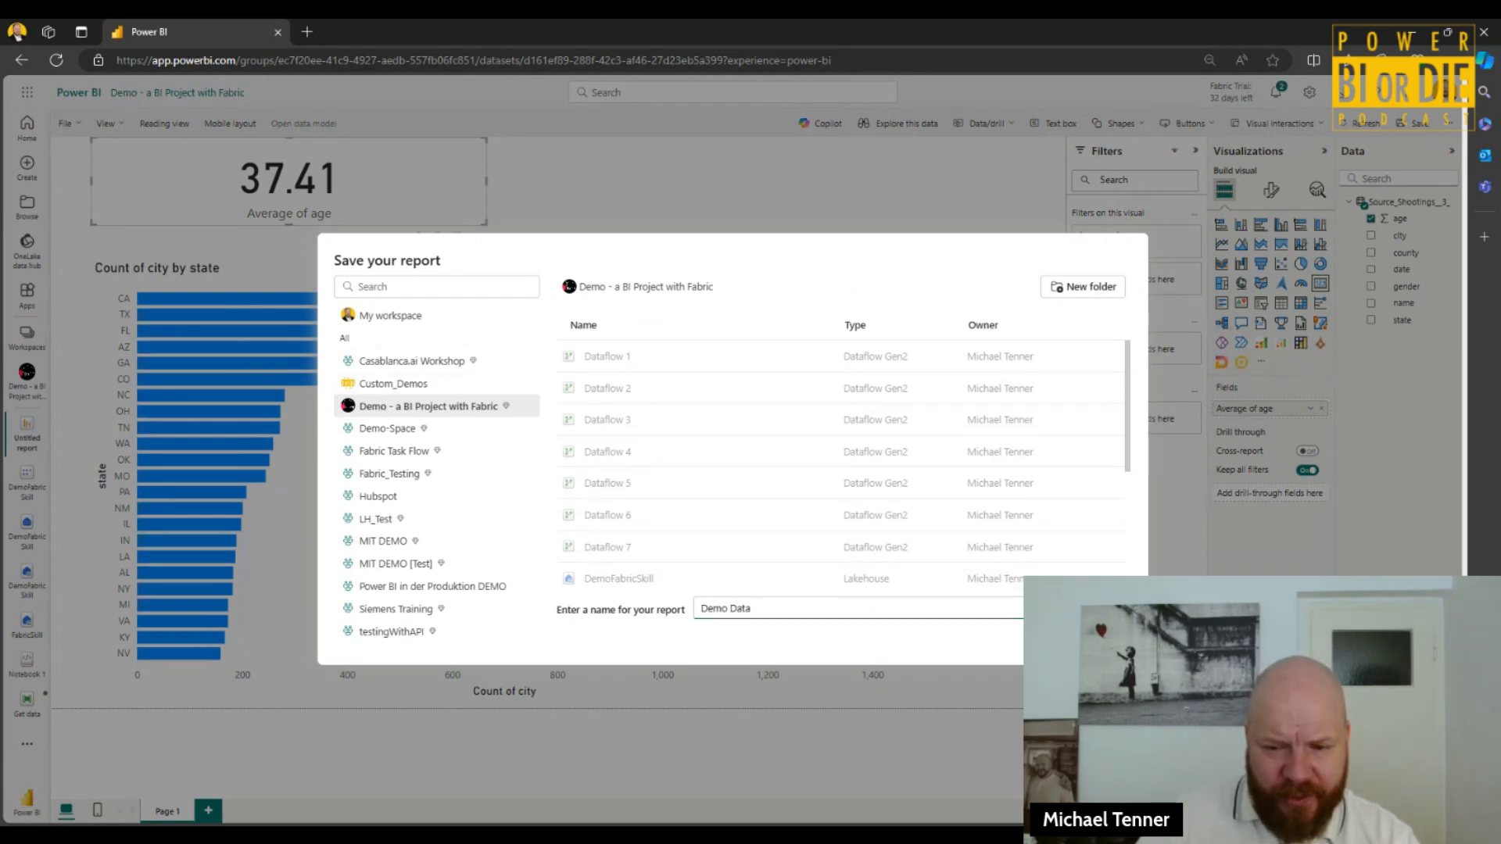
key("Return")
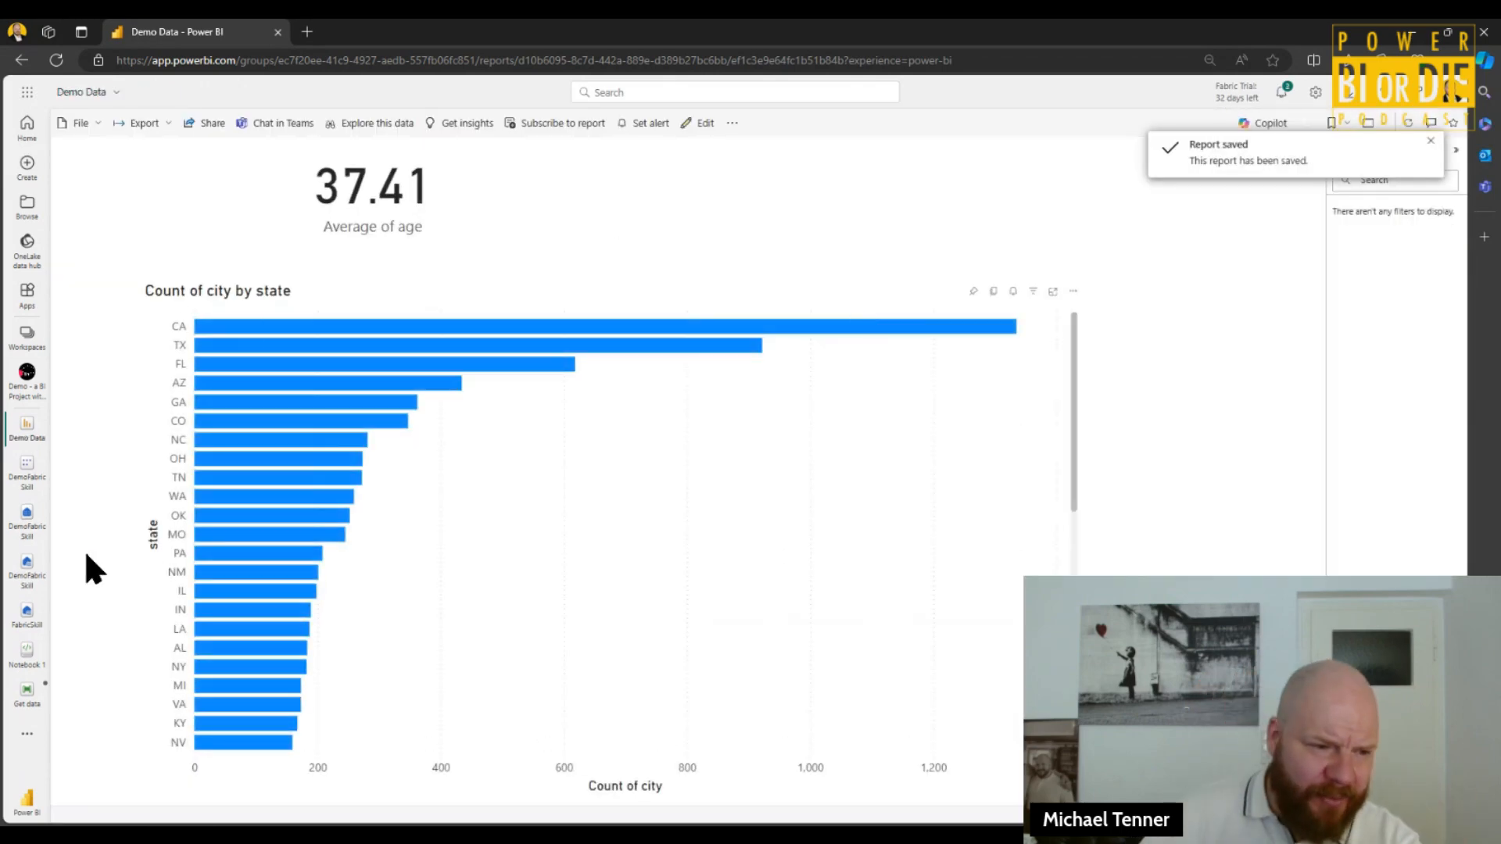
- Return to the Demo - a BI Project with Fabric workspace and assign the Demo Data report to the Visualize task
left_click(28, 377)
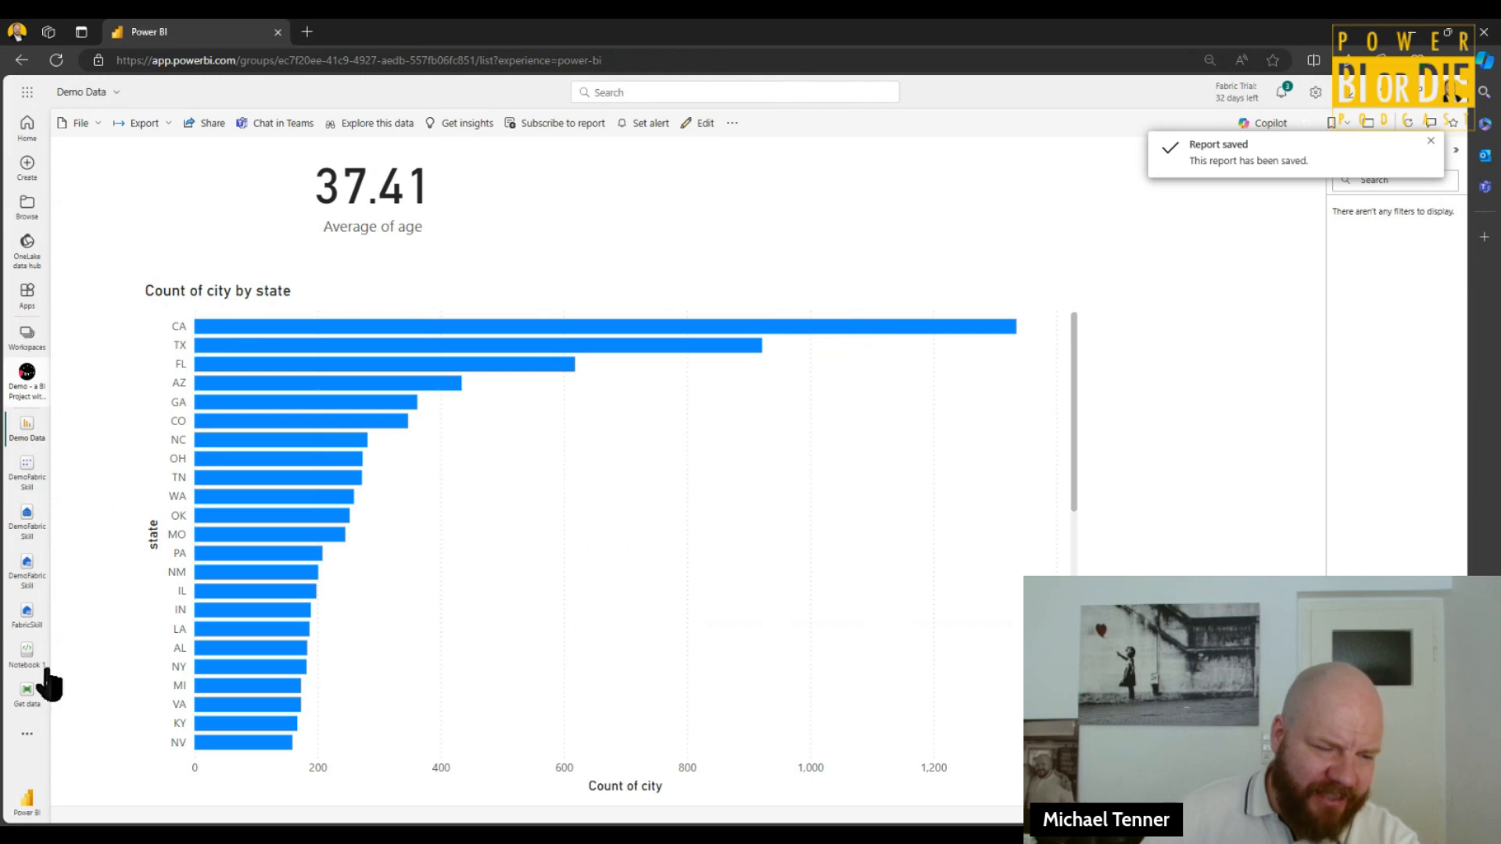
left_click(28, 381)
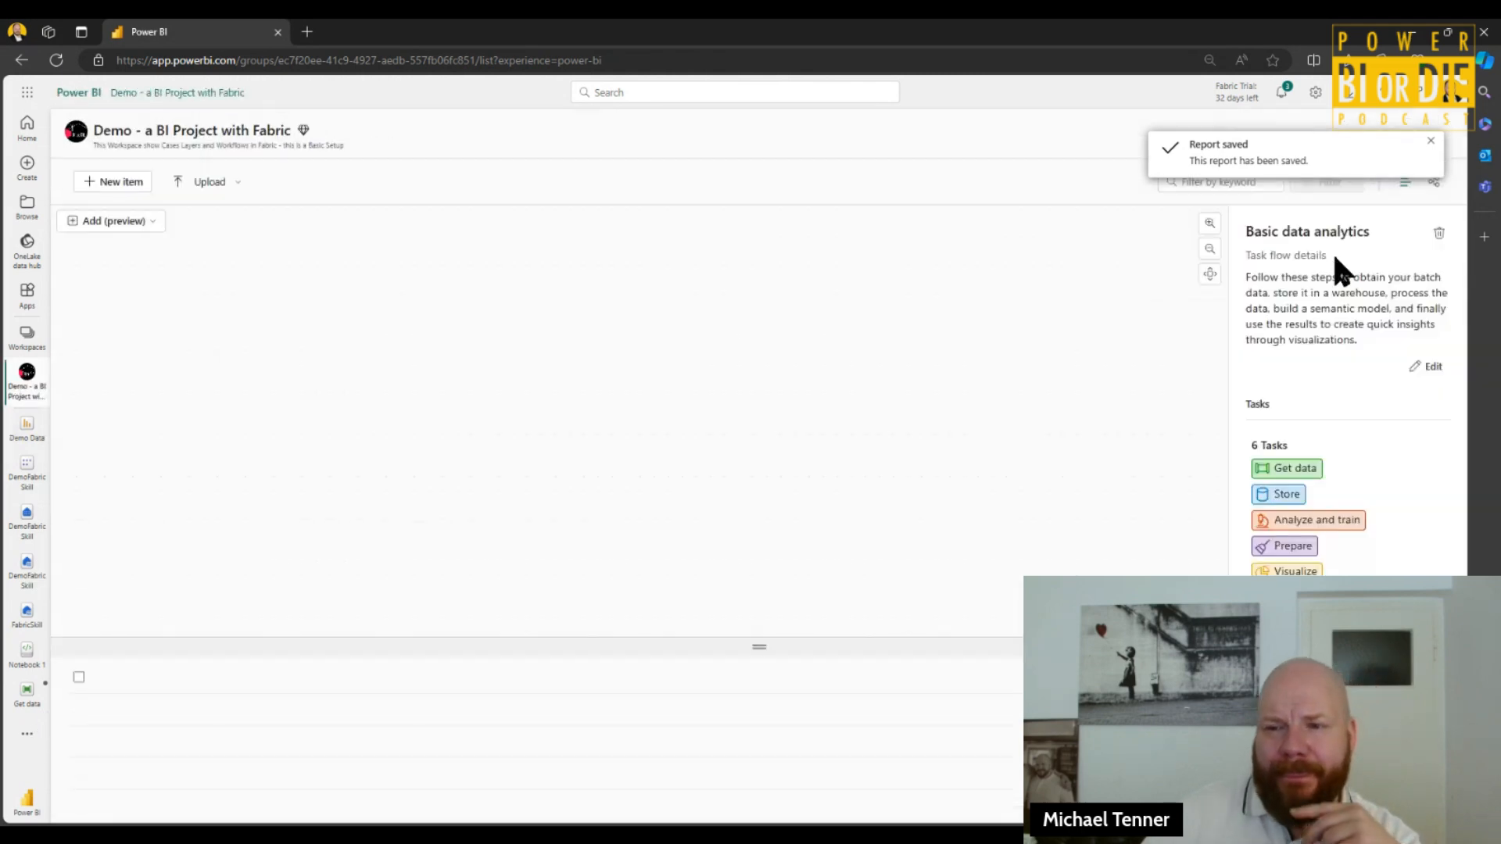
left_click(1432, 141)
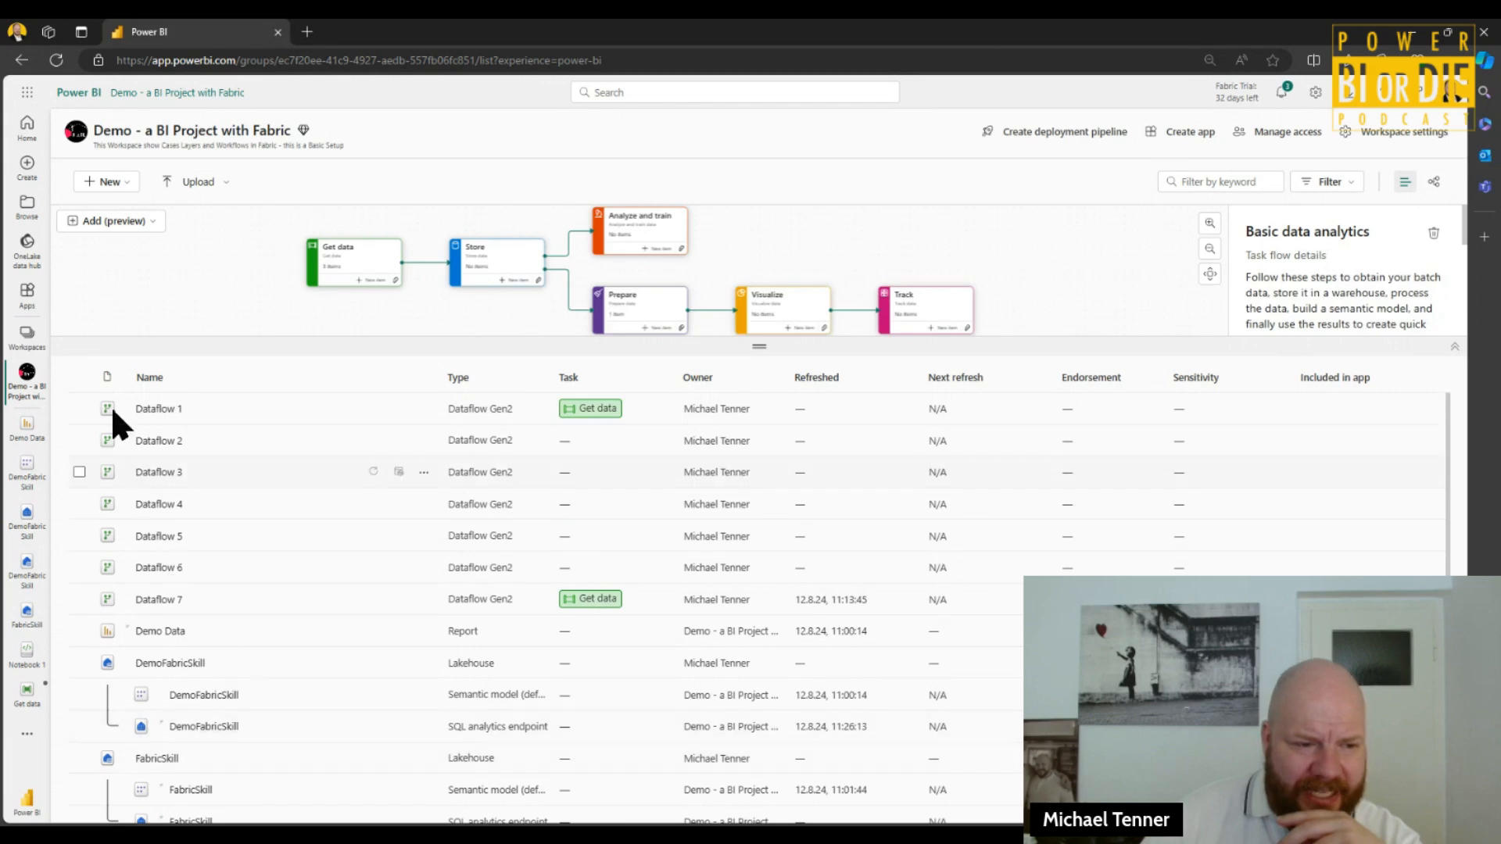
scroll(269, 660, "down", 1)
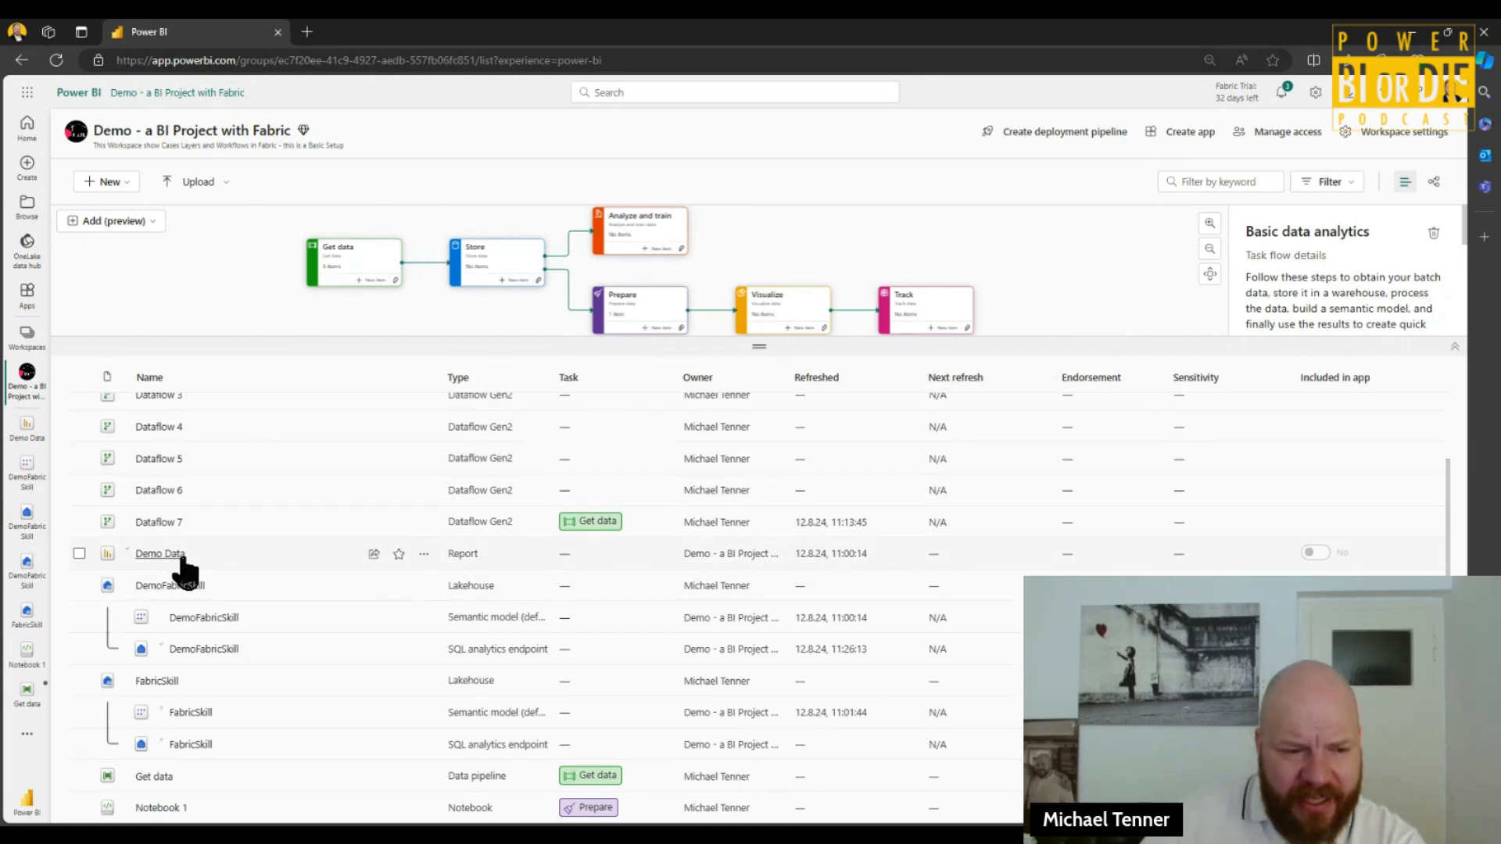
left_click(824, 327)
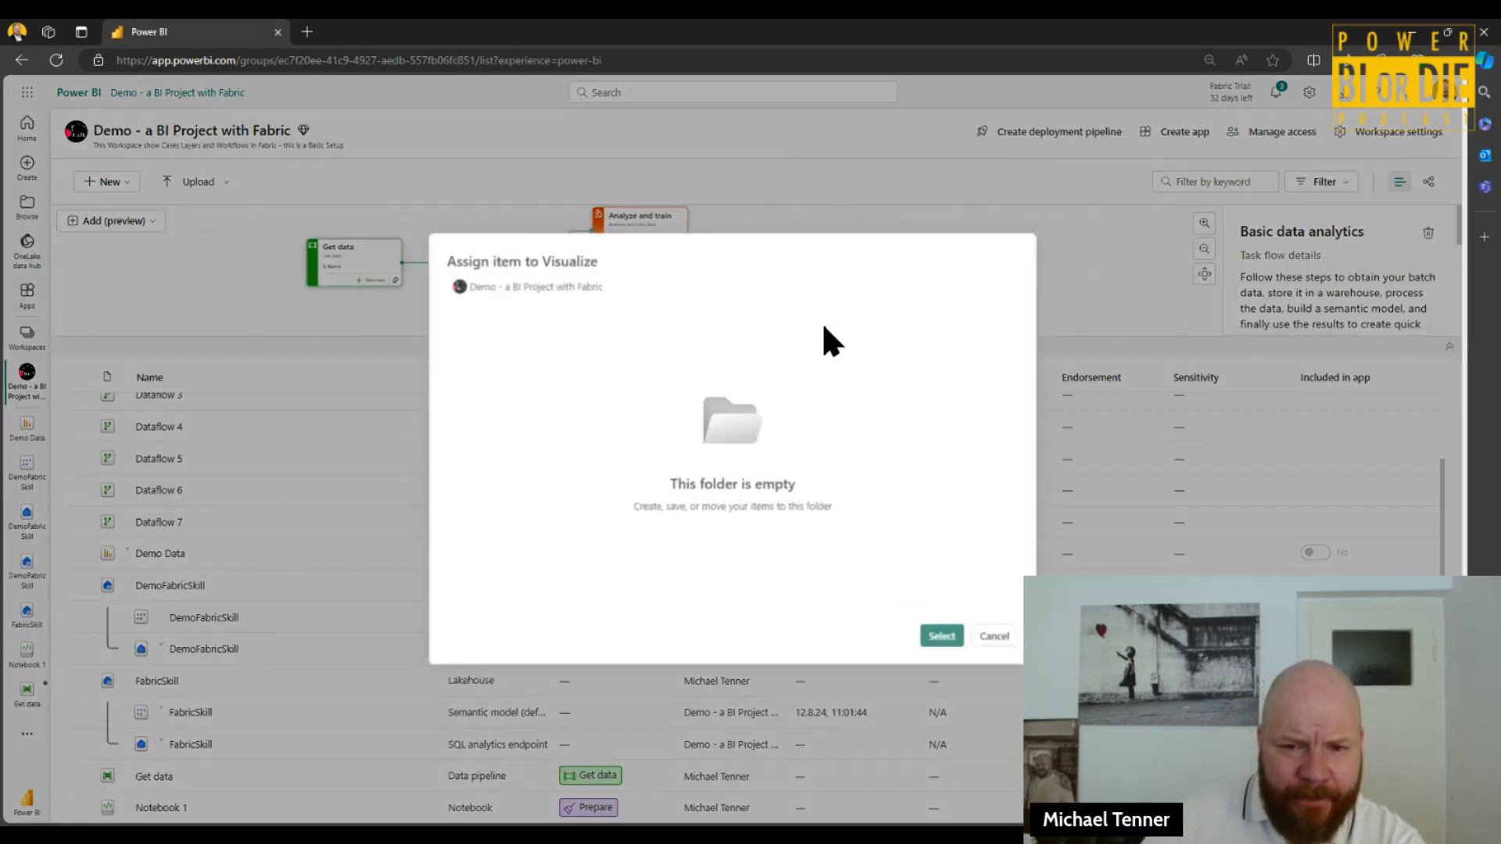
scroll(555, 485, "down", 2)
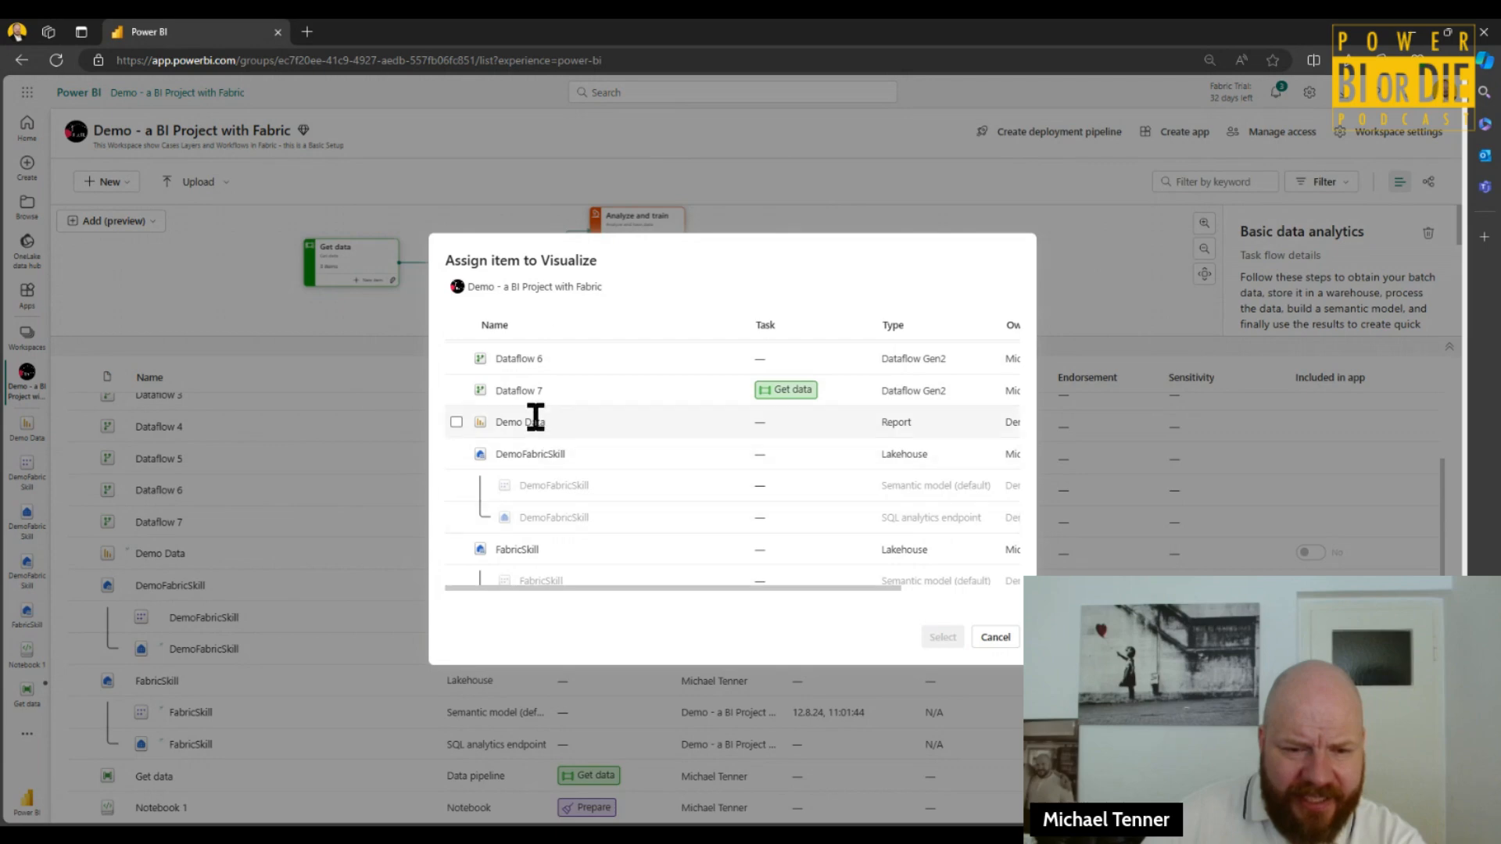
left_click(456, 422)
left_click(938, 637)
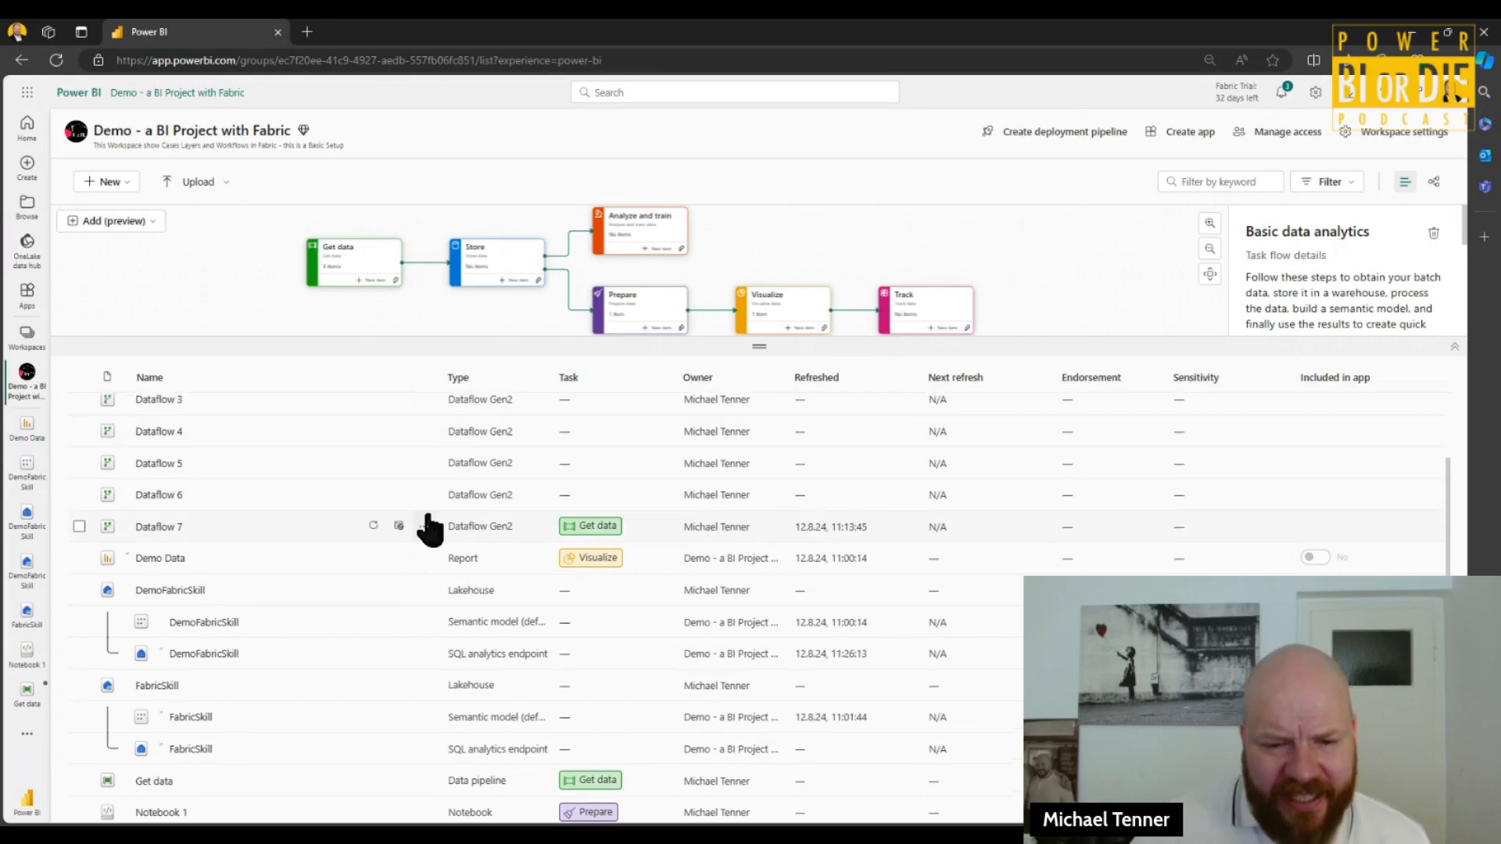
- Filter the workspace items by the Visualize task and by the Get data task to check their assigned items
scroll(425, 526, "up", 2)
left_click(765, 294)
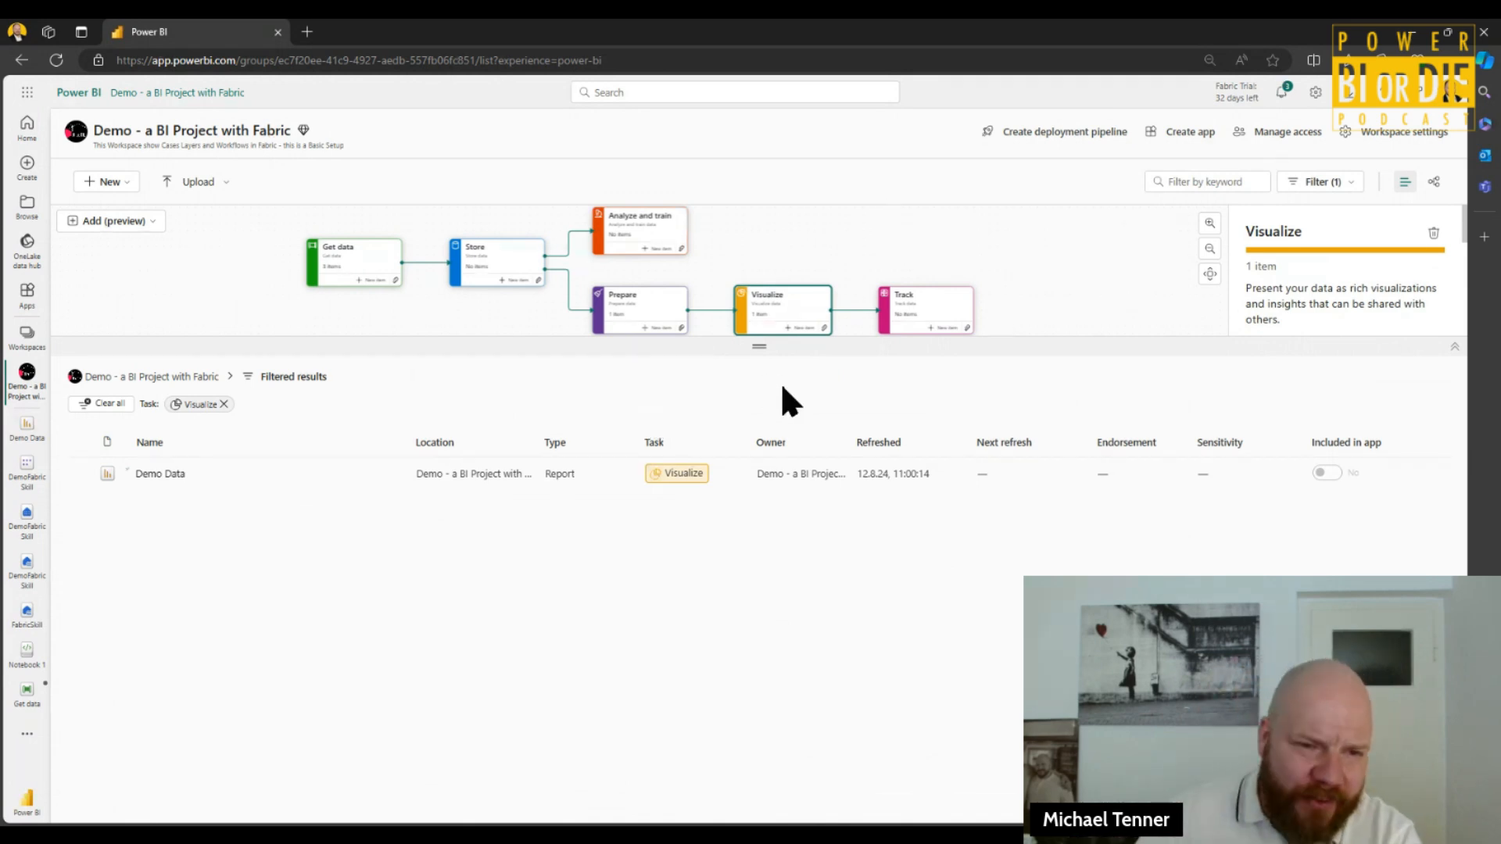
left_click(356, 259)
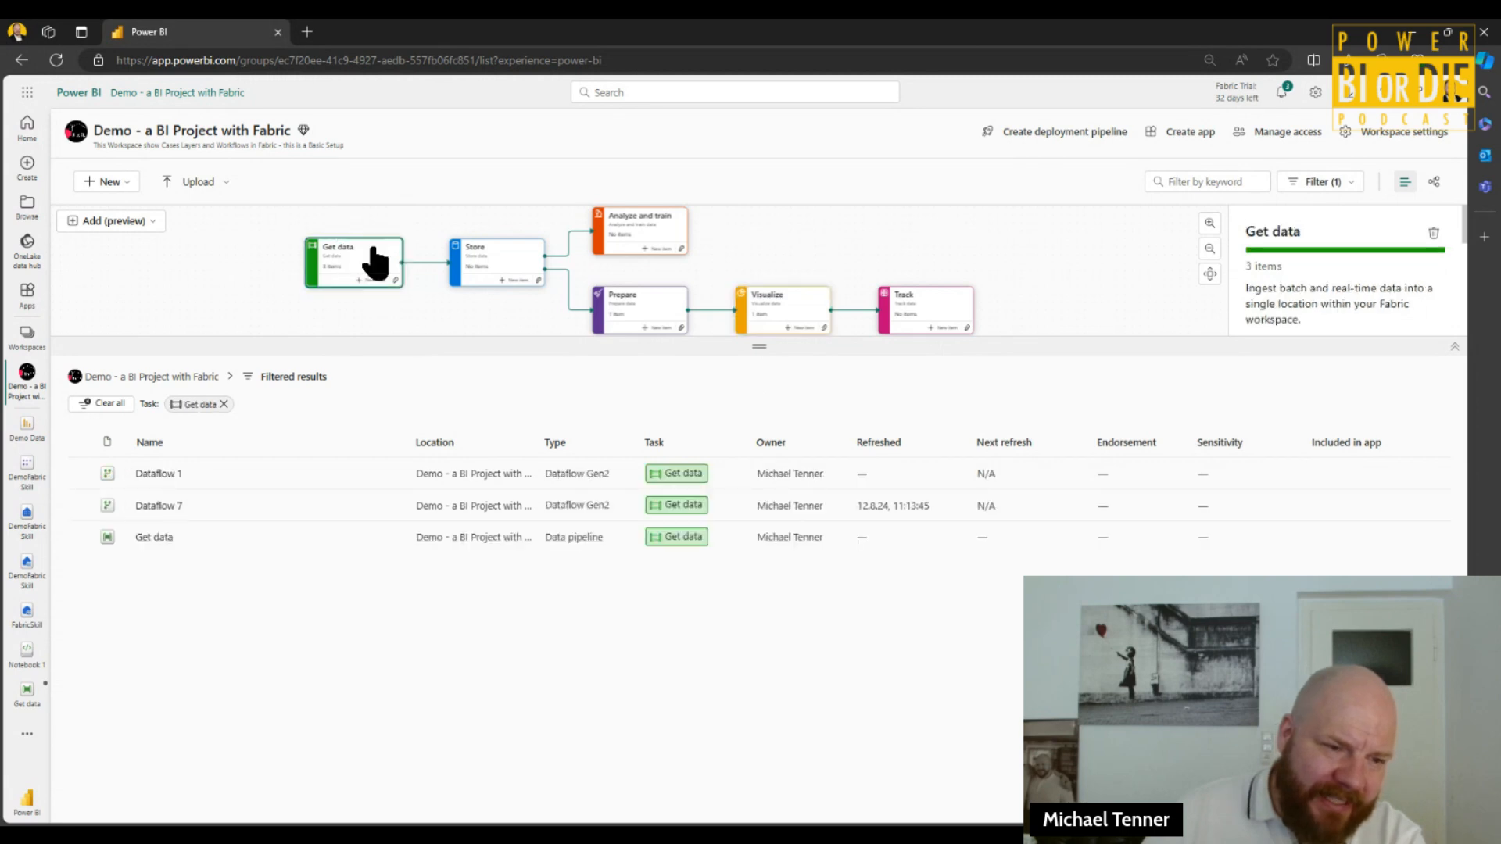
- Assign the DemoFabricSkill and FabricSkill lakehouses to the Store task
left_click(510, 249)
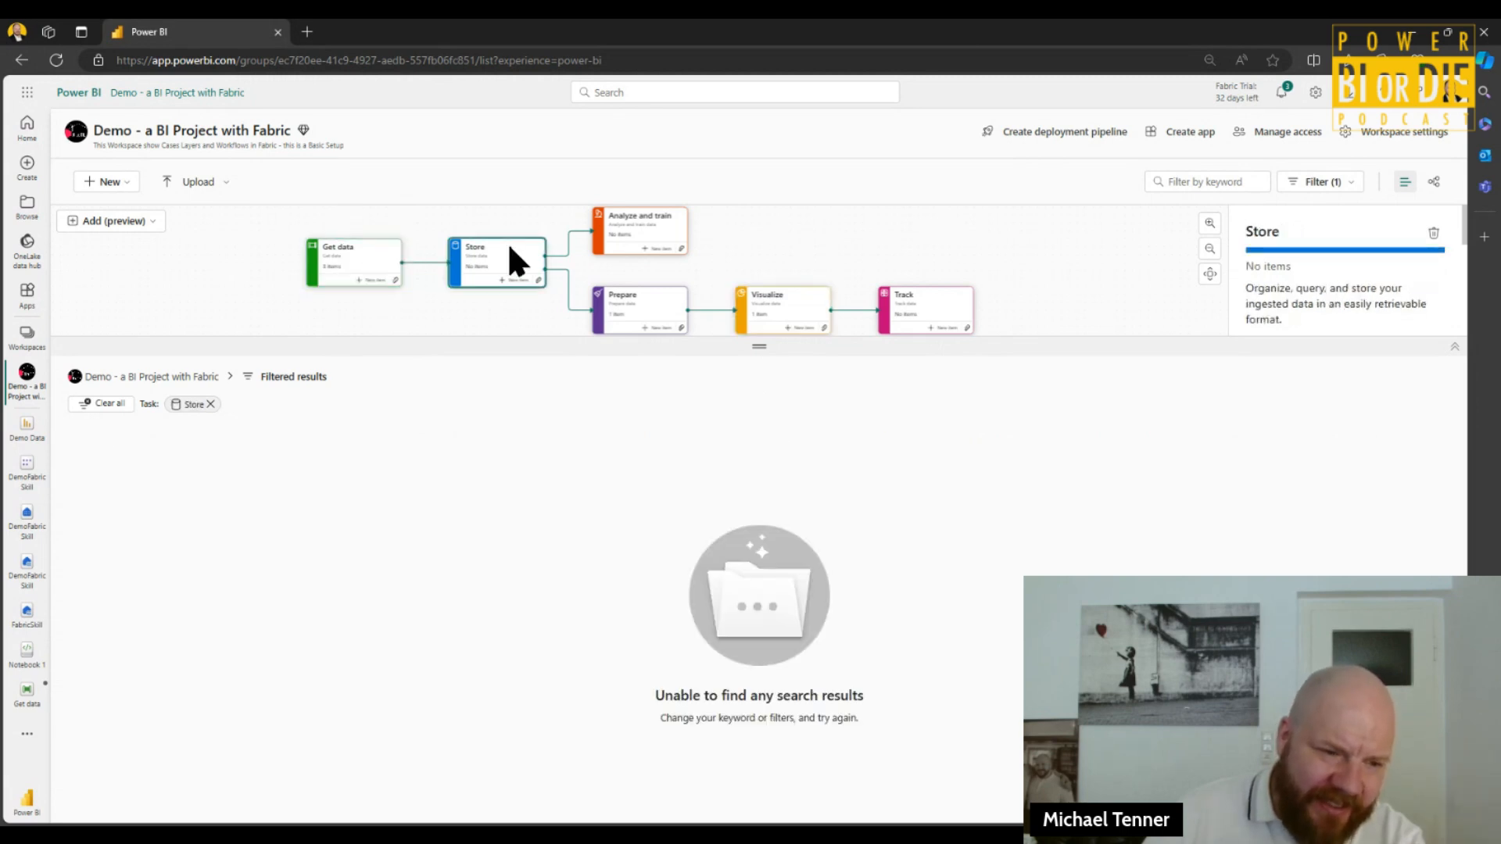
left_click(535, 278)
scroll(529, 447, "down", 3)
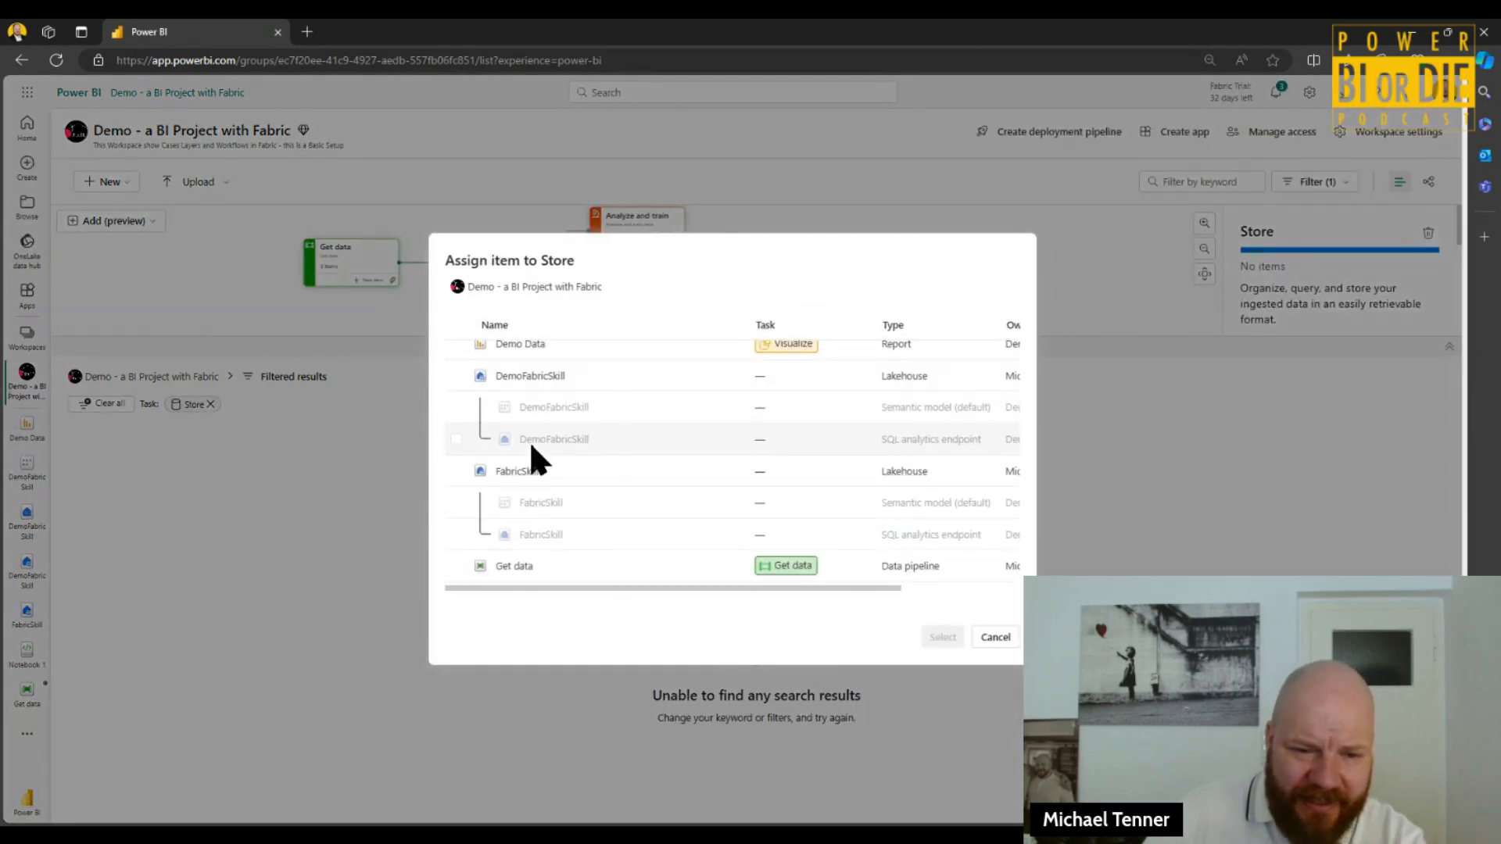
scroll(529, 442, "up", 2)
left_click(457, 426)
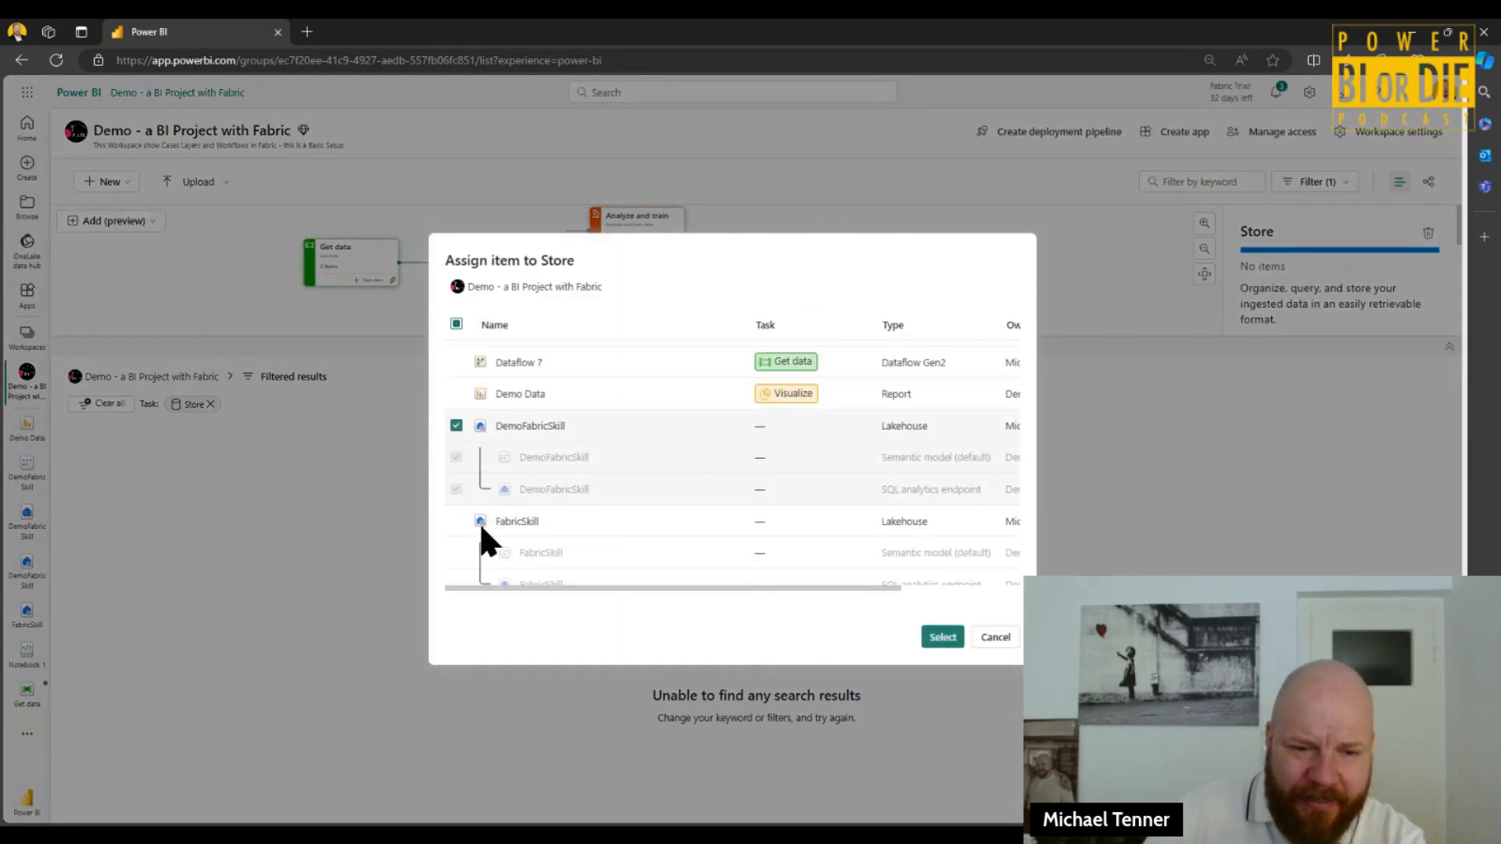
left_click(457, 521)
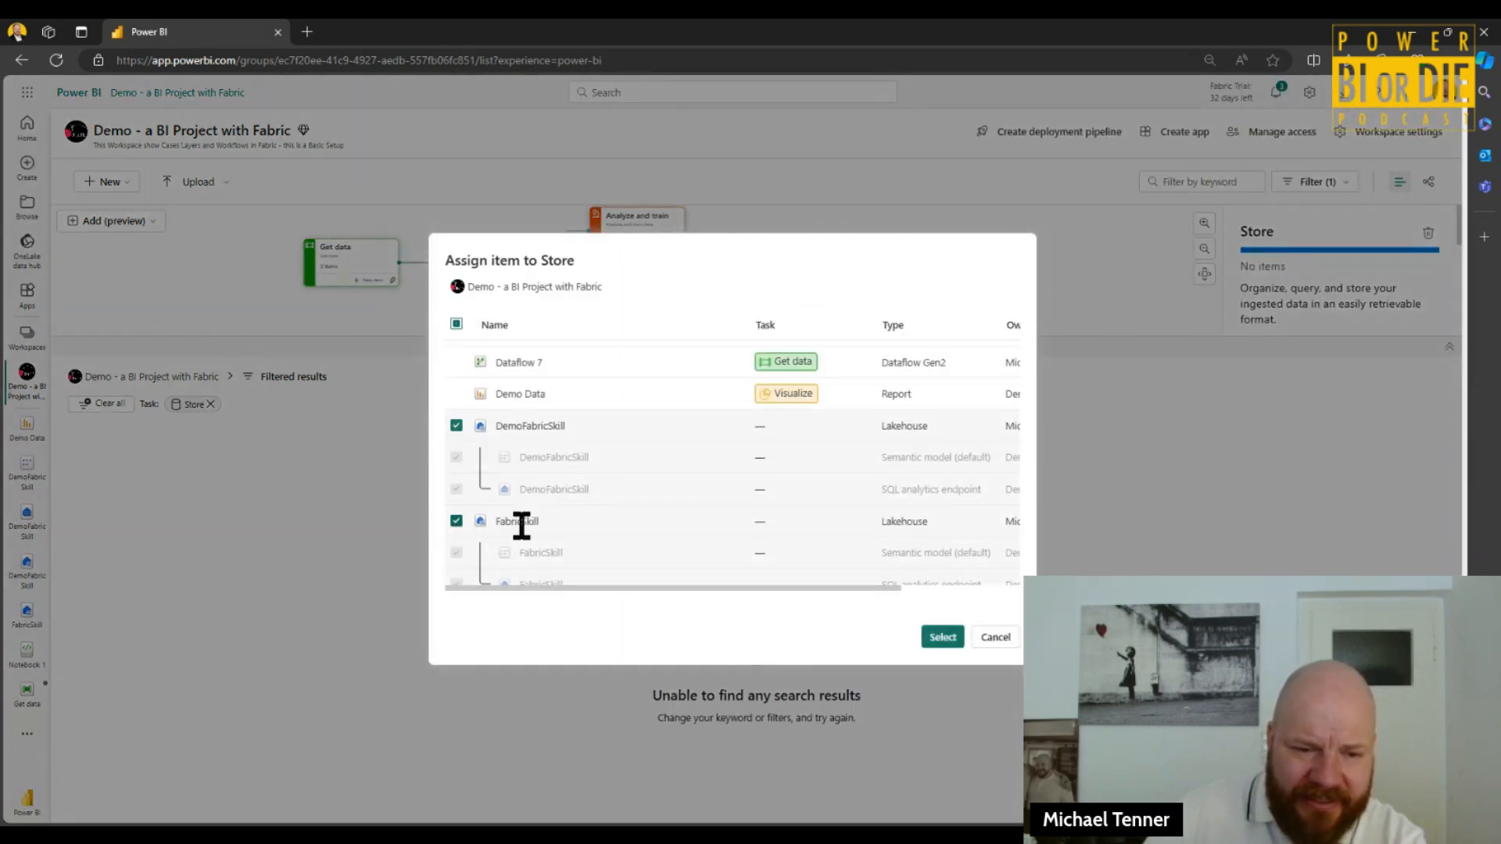
left_click(933, 637)
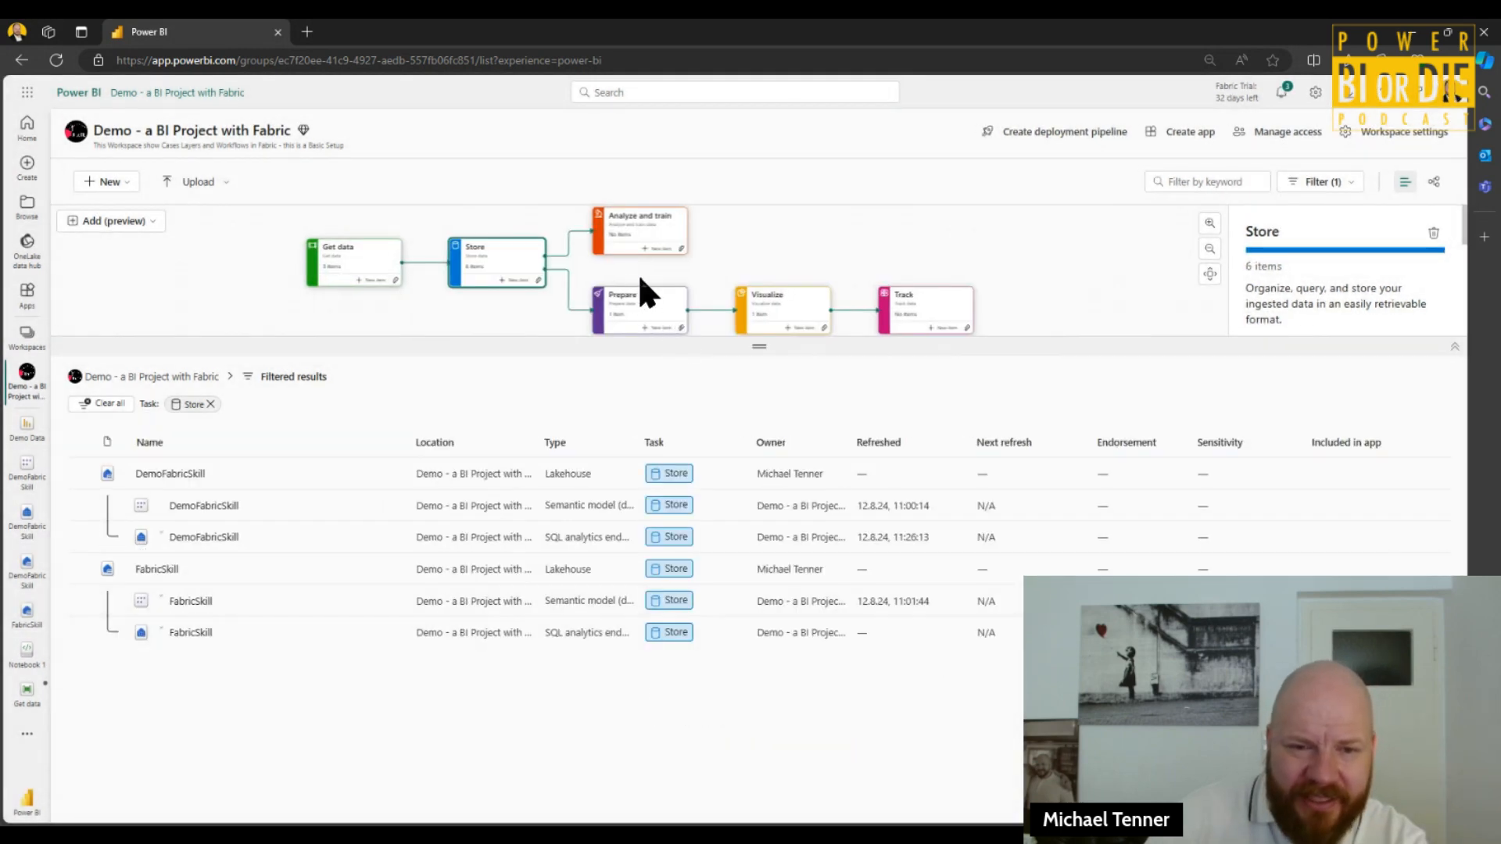
- Check the items assigned to the Prepare and Visualize tasks, and open the Demo Data report
left_click(643, 297)
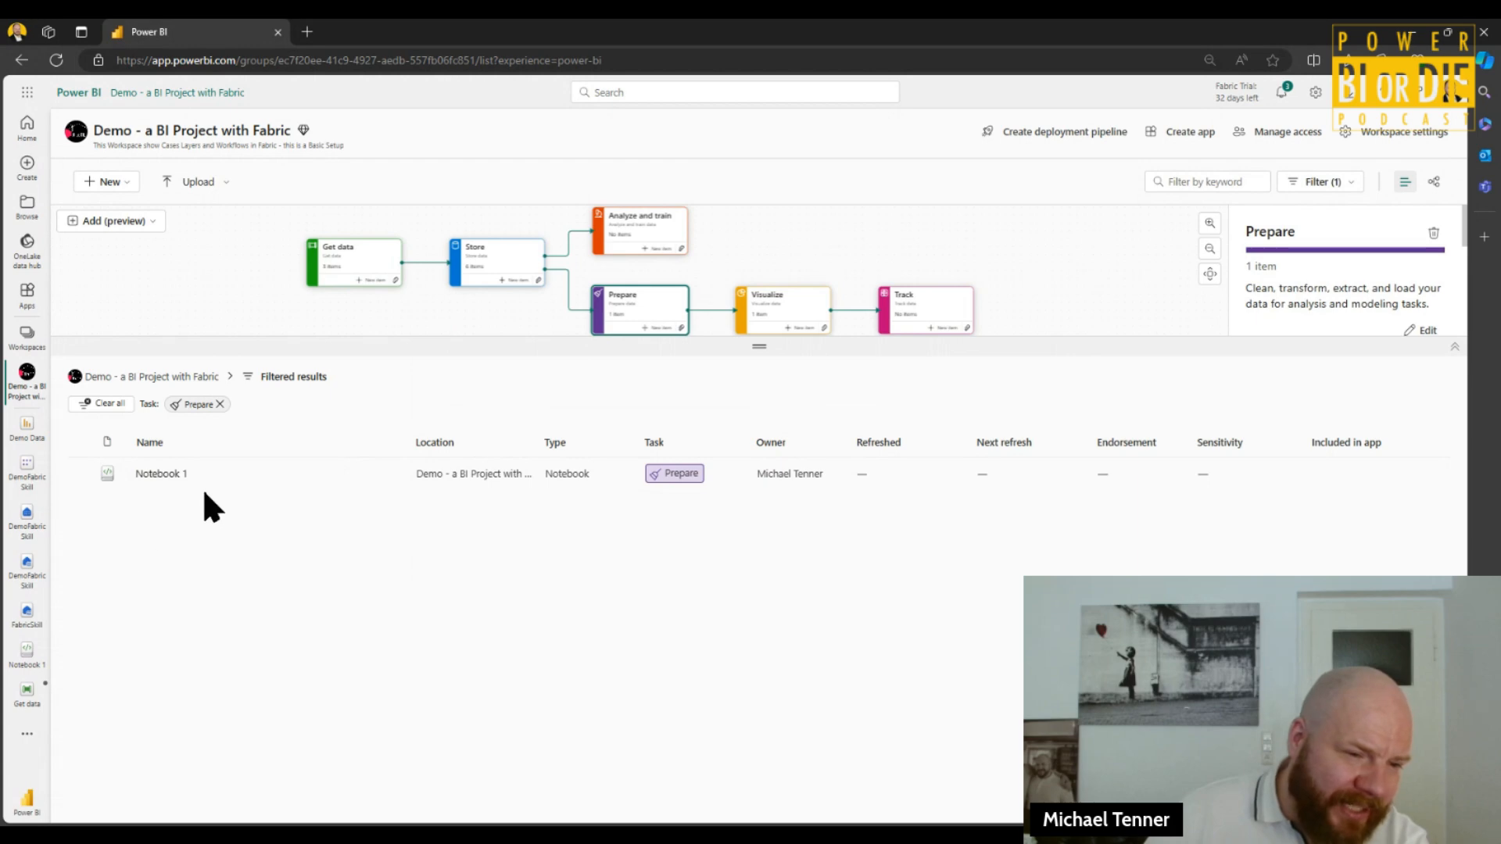
left_click(784, 315)
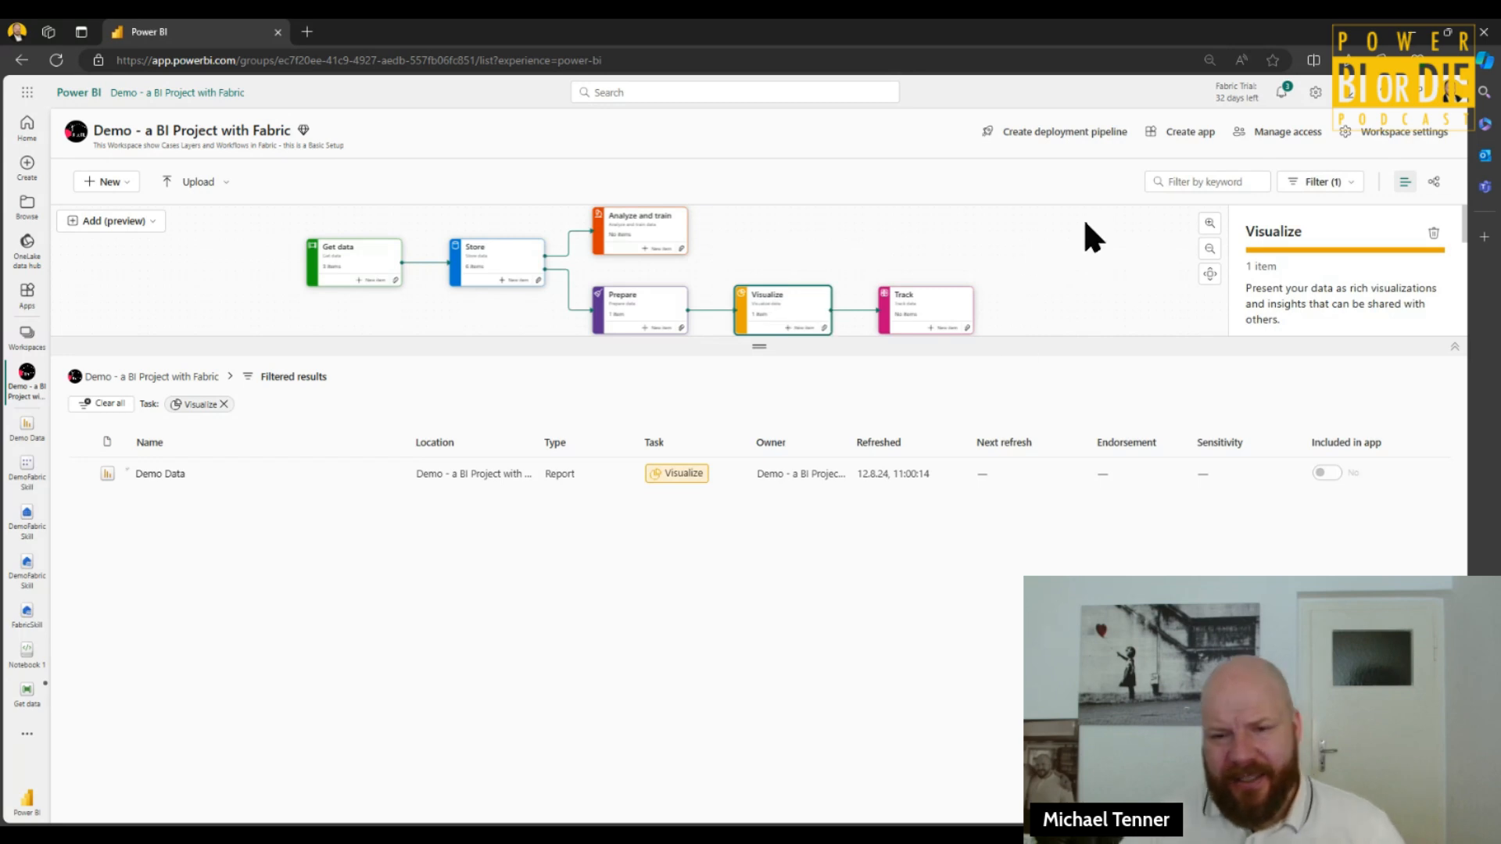
left_click(160, 475)
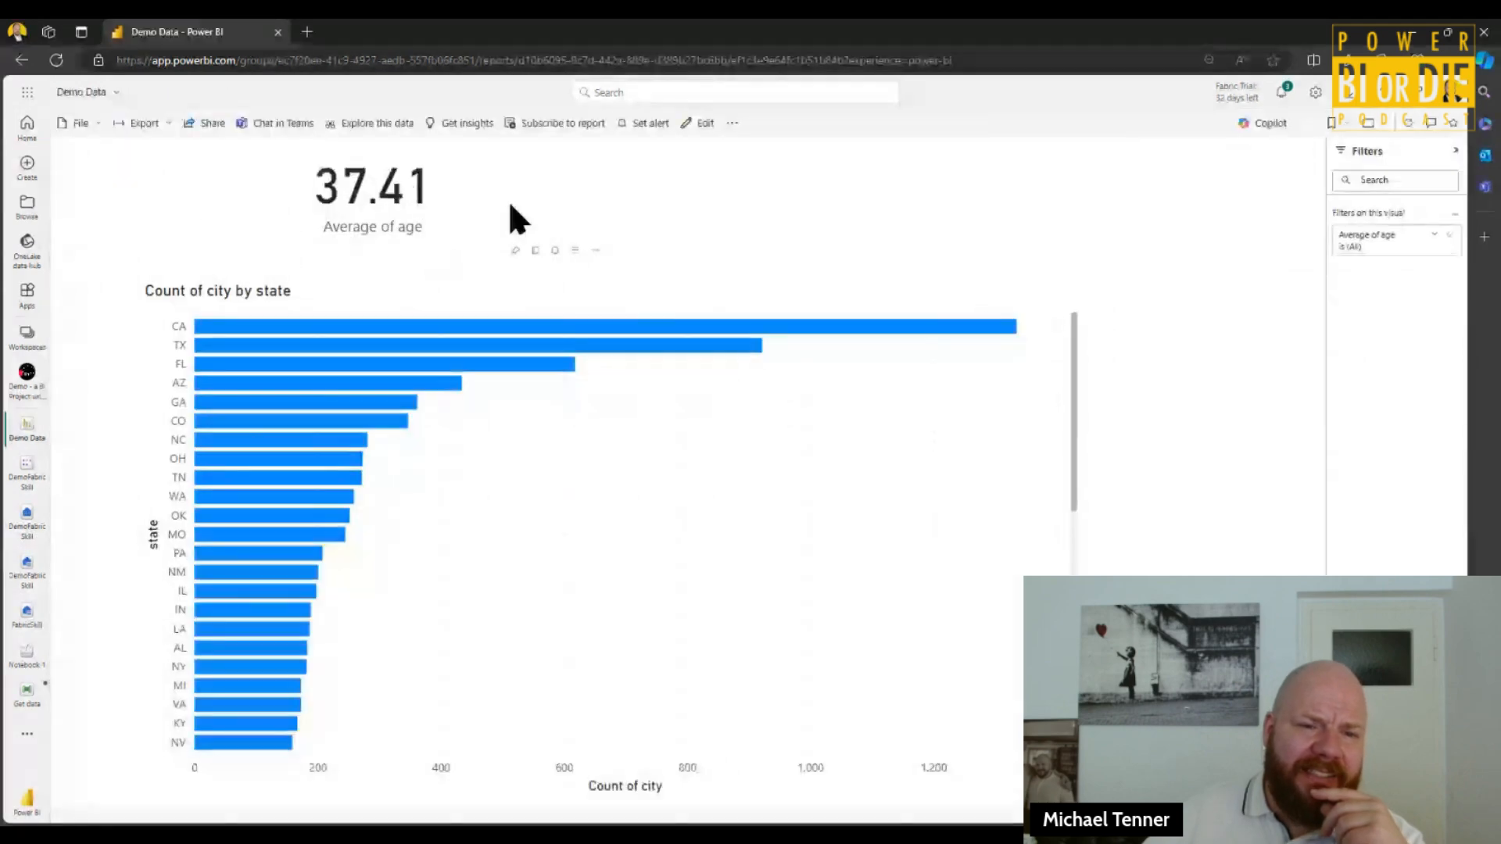
- Pin the average of age card to a new dashboard named Overview
left_click(514, 250)
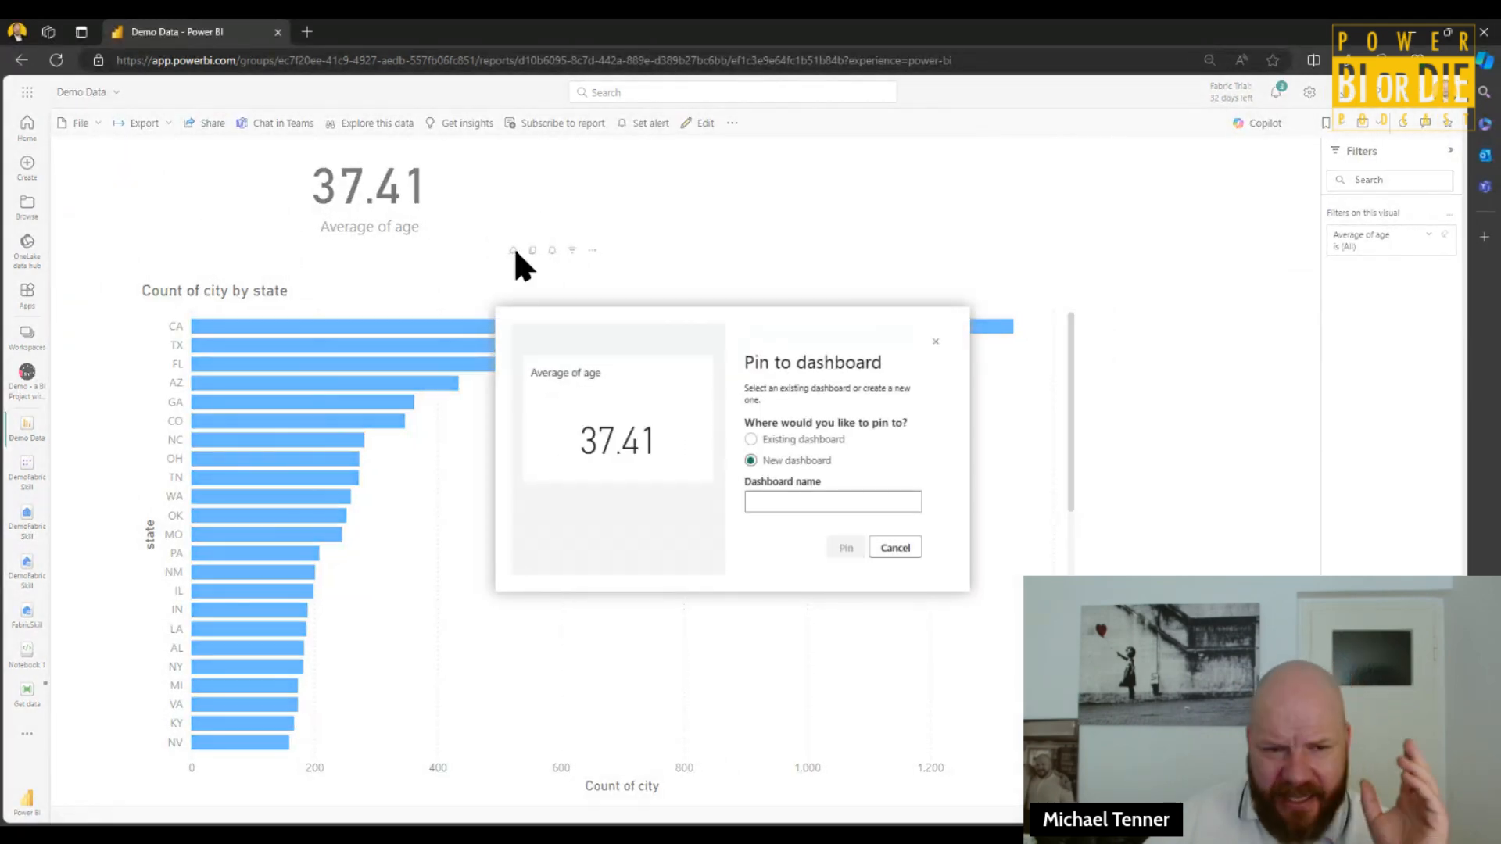
left_click(781, 499)
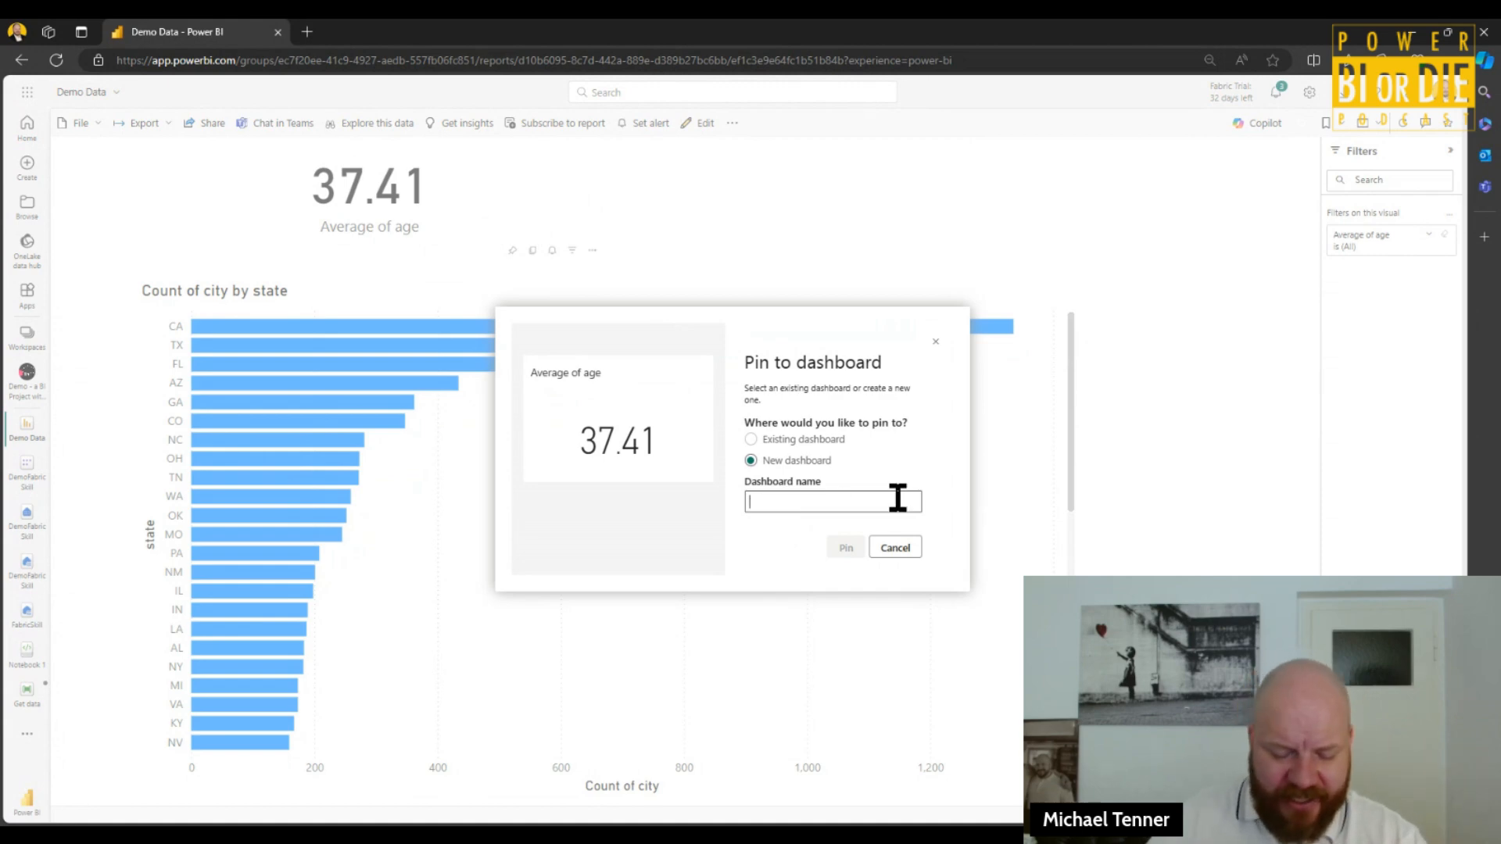
type("Dashboard")
left_click(850, 550)
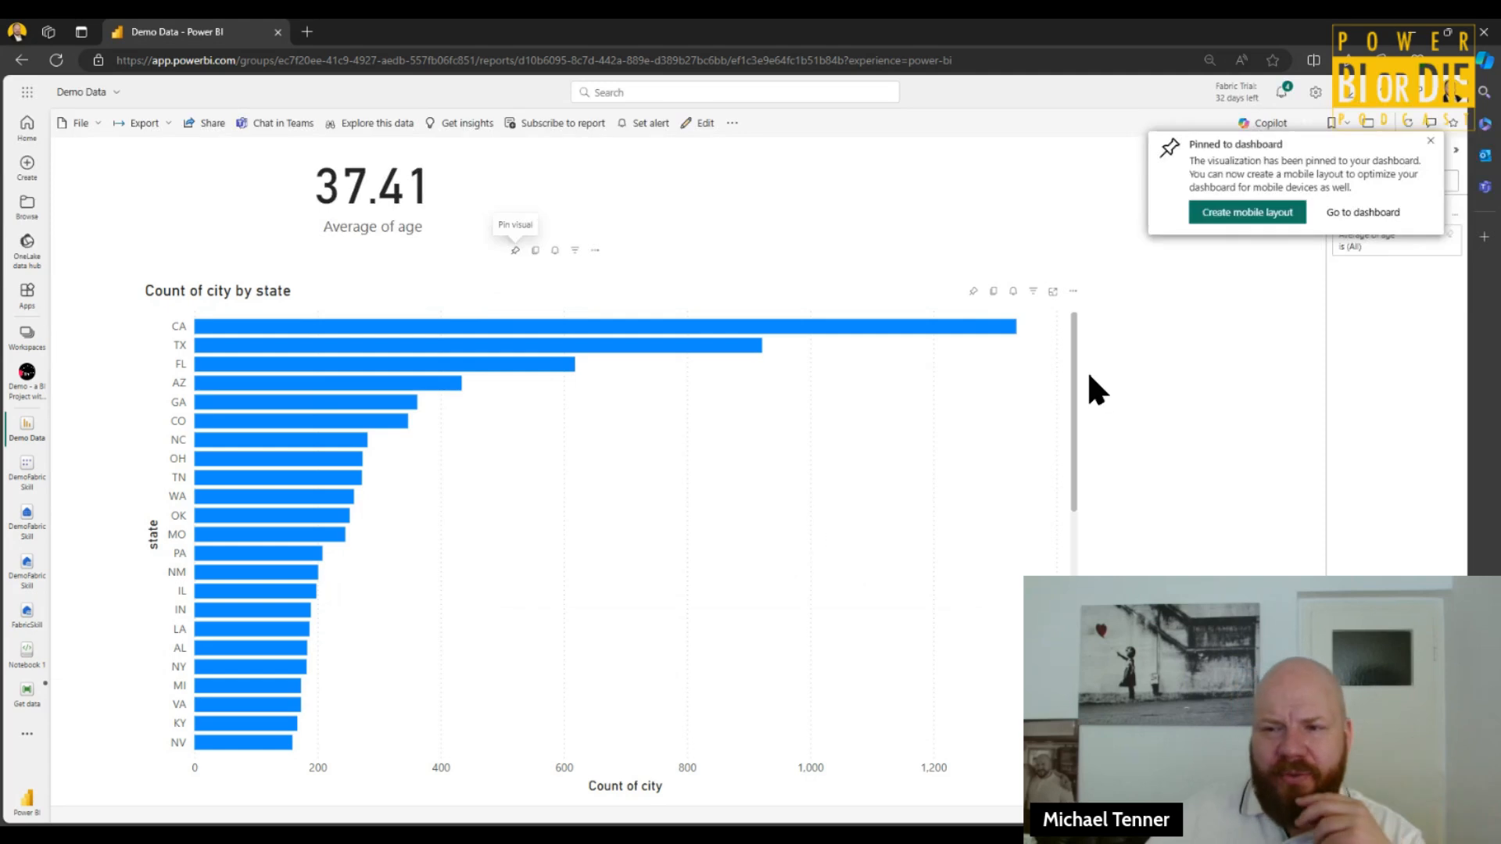
- Open the Overview dashboard and follow its Average of age tile to the underlying report
left_click(1349, 213)
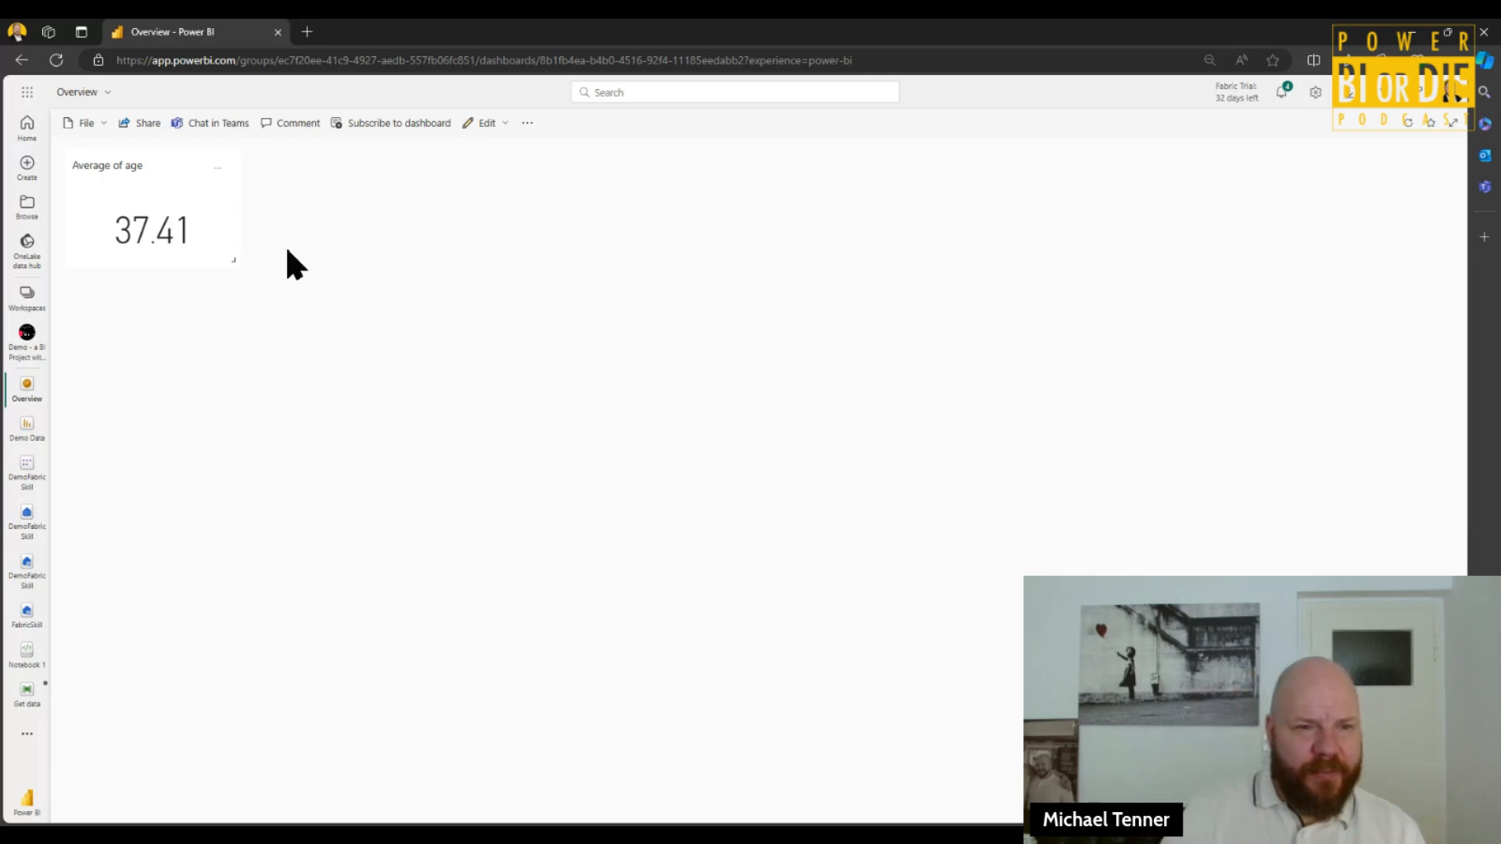
left_click(206, 227)
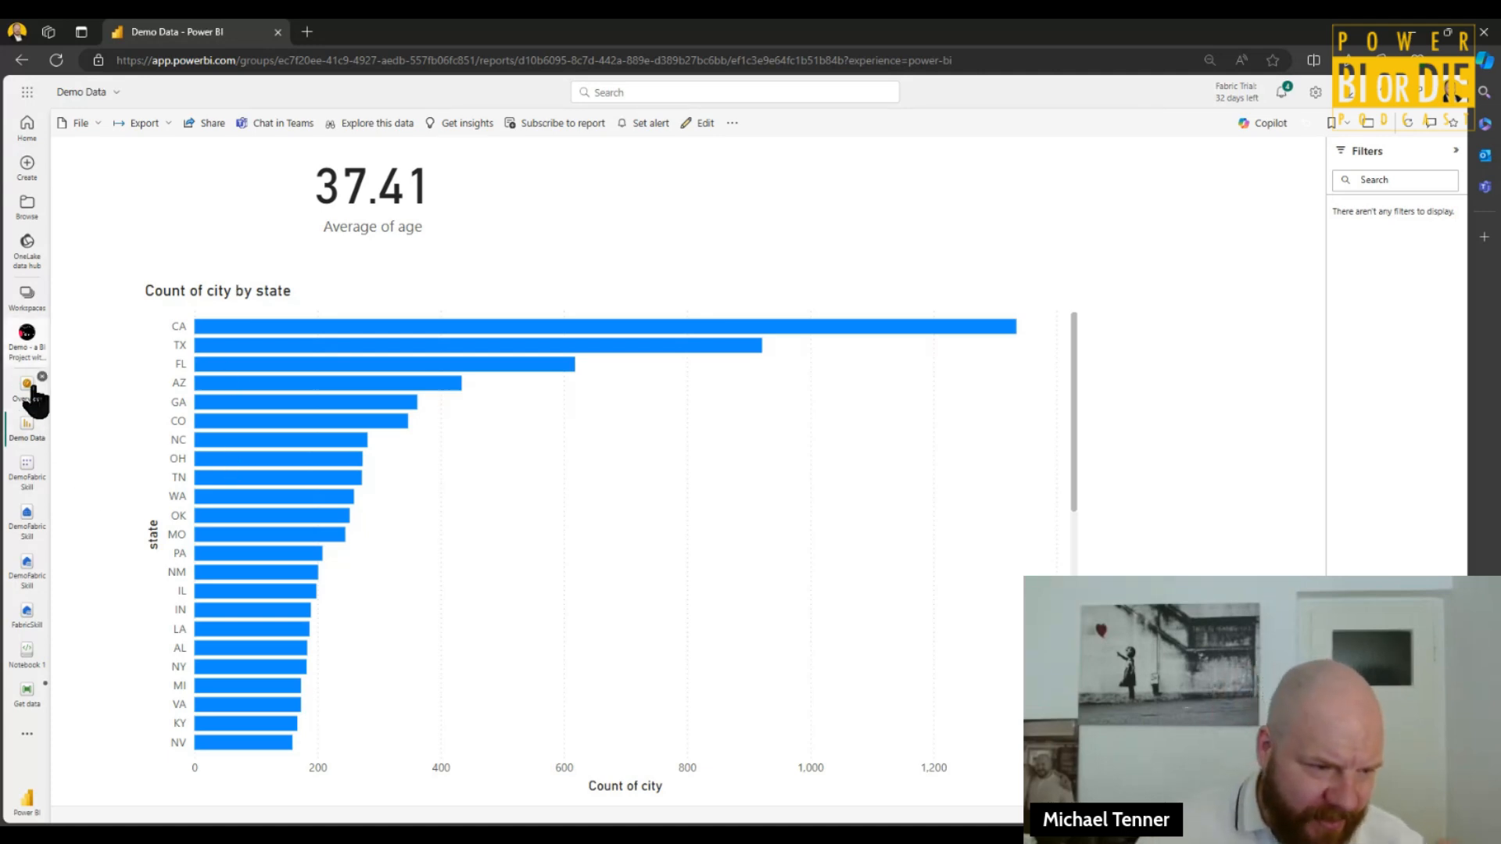
- Return to the Demo - a BI Project with Fabric workspace and assign the Overview dashboard to the Visualize task
left_click(23, 348)
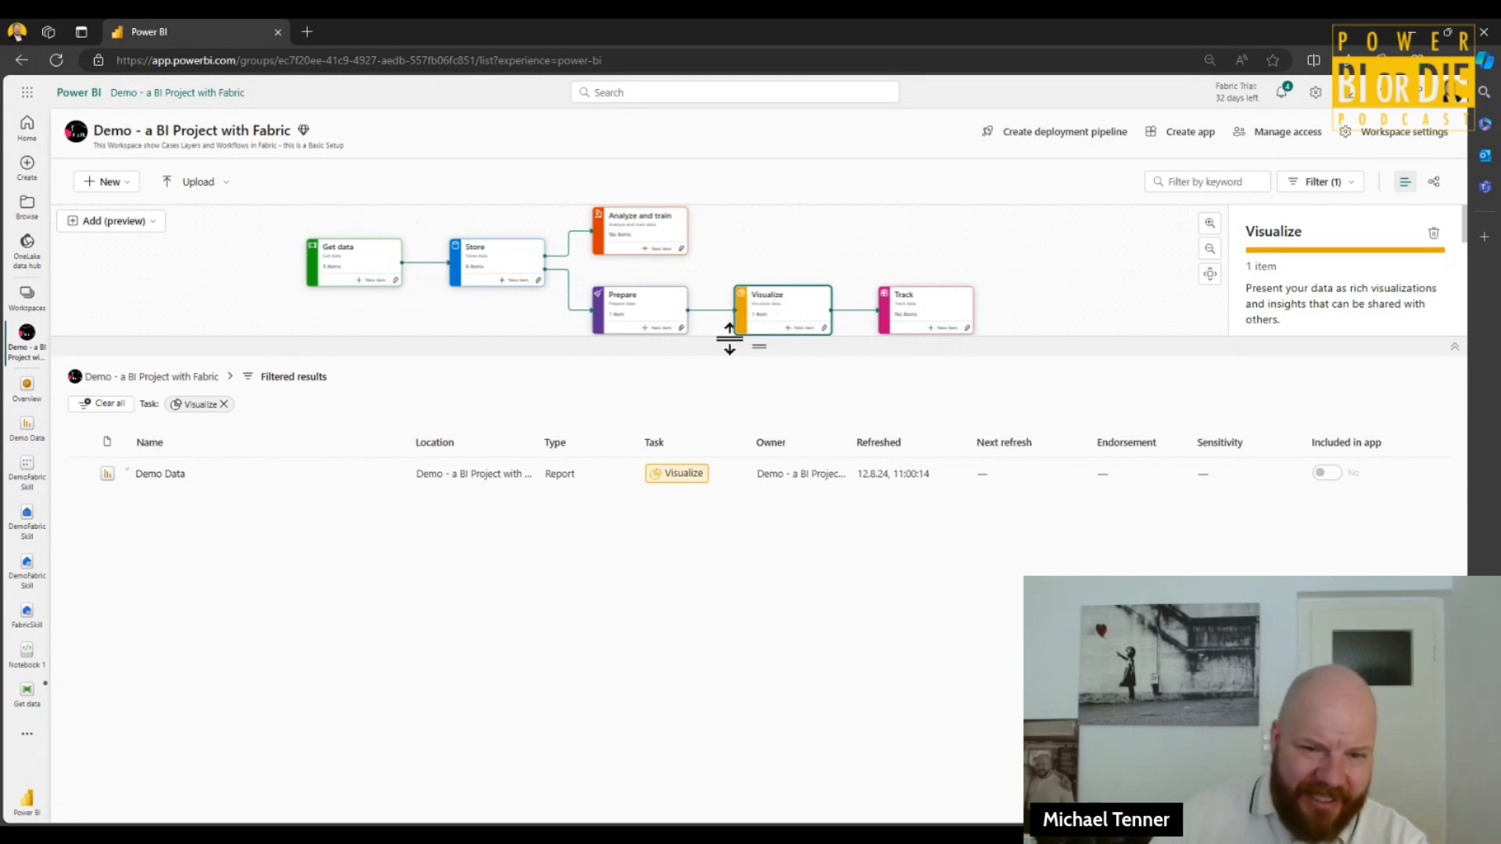
left_click(826, 327)
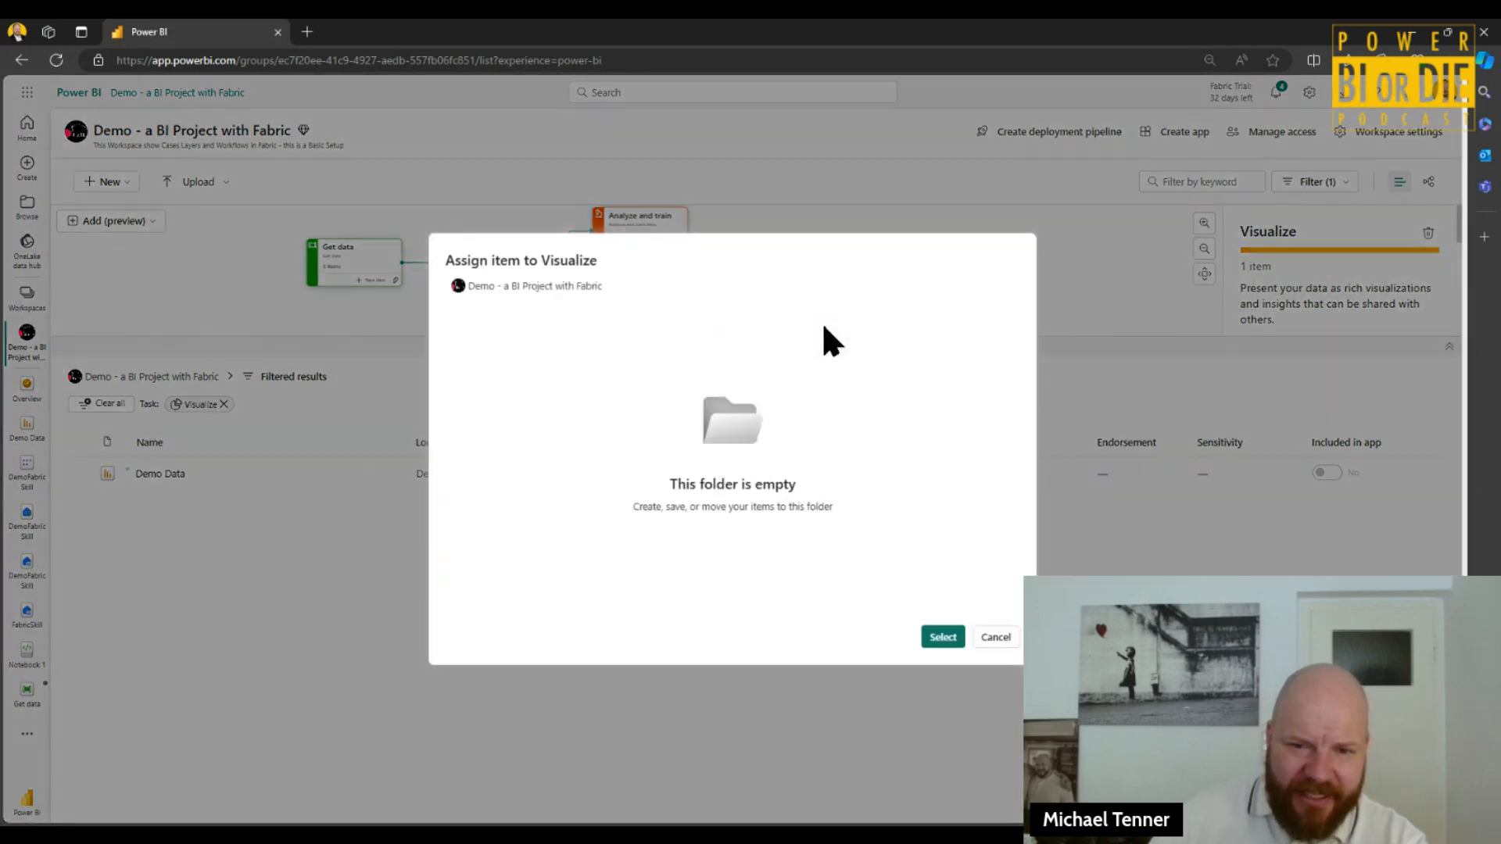
scroll(594, 485, "down", 3)
scroll(588, 479, "down", 2)
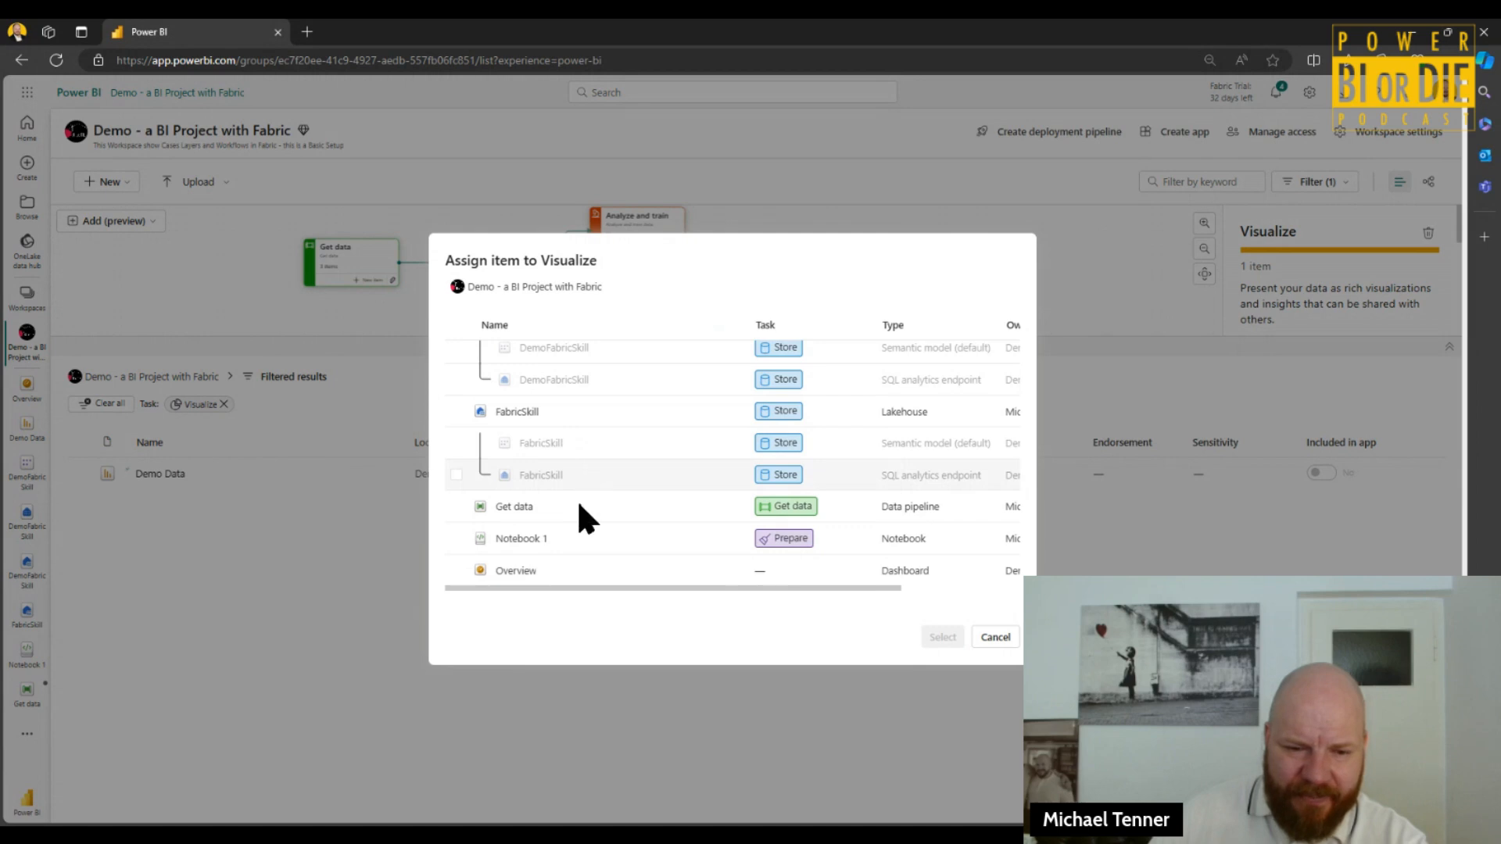
left_click(456, 571)
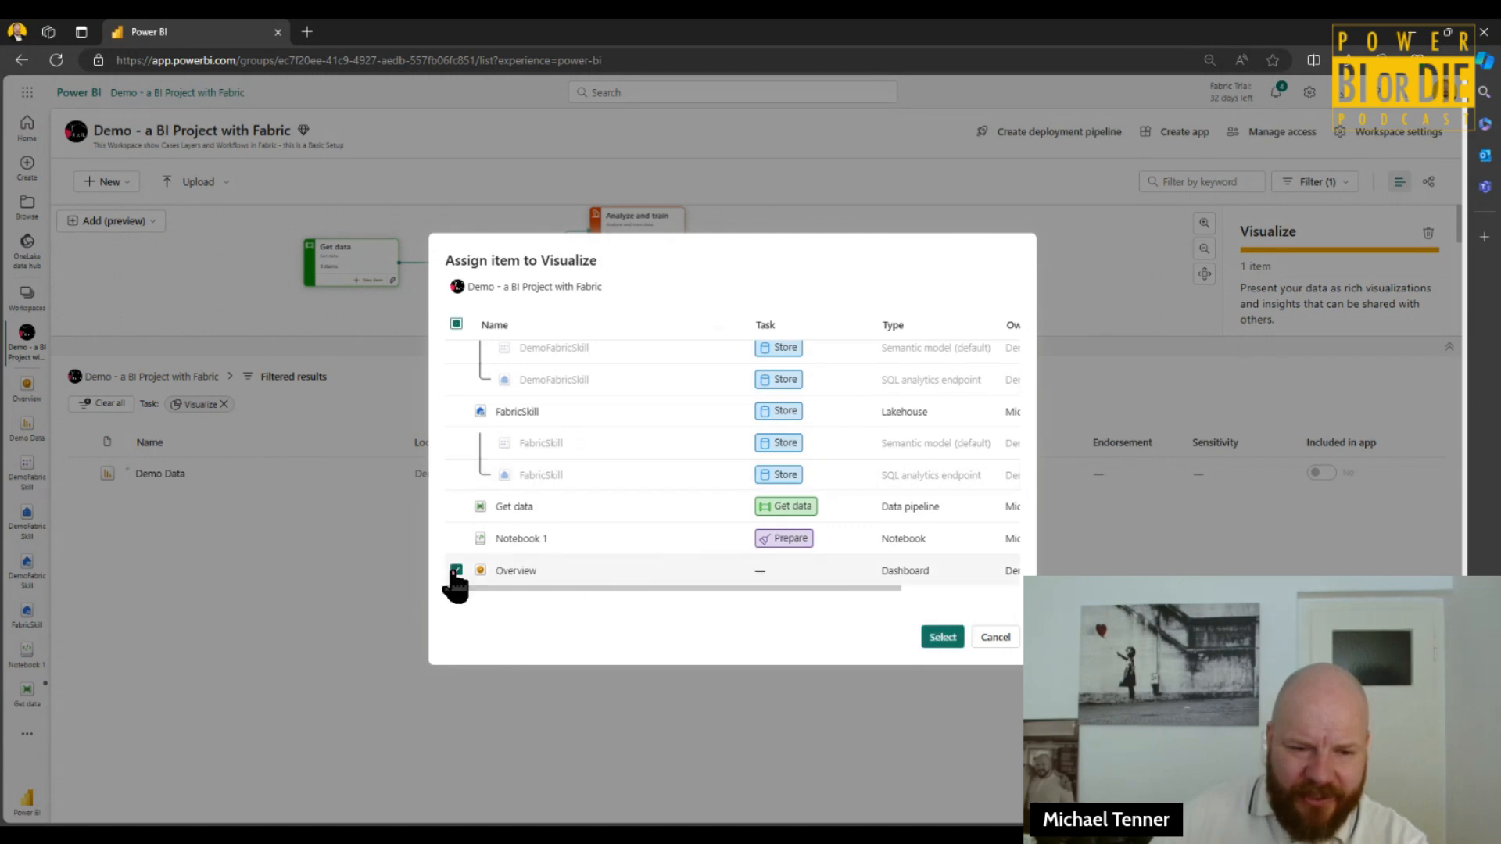
left_click(942, 637)
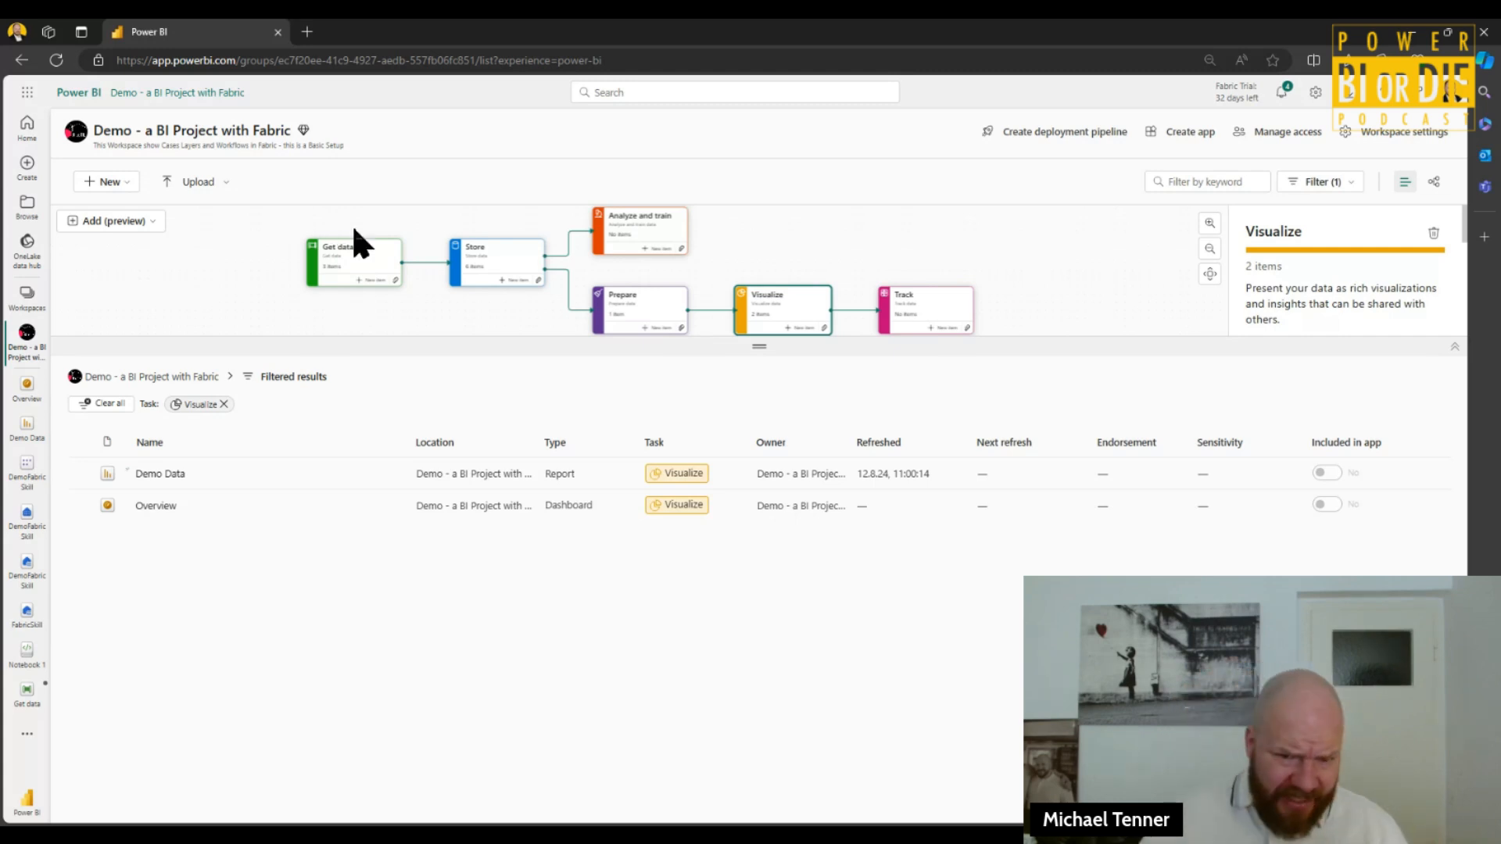
- Enlarge the task flow area above the item list and deselect the Visualize task to clear the item filter
left_click_drag(793, 354, 738, 437)
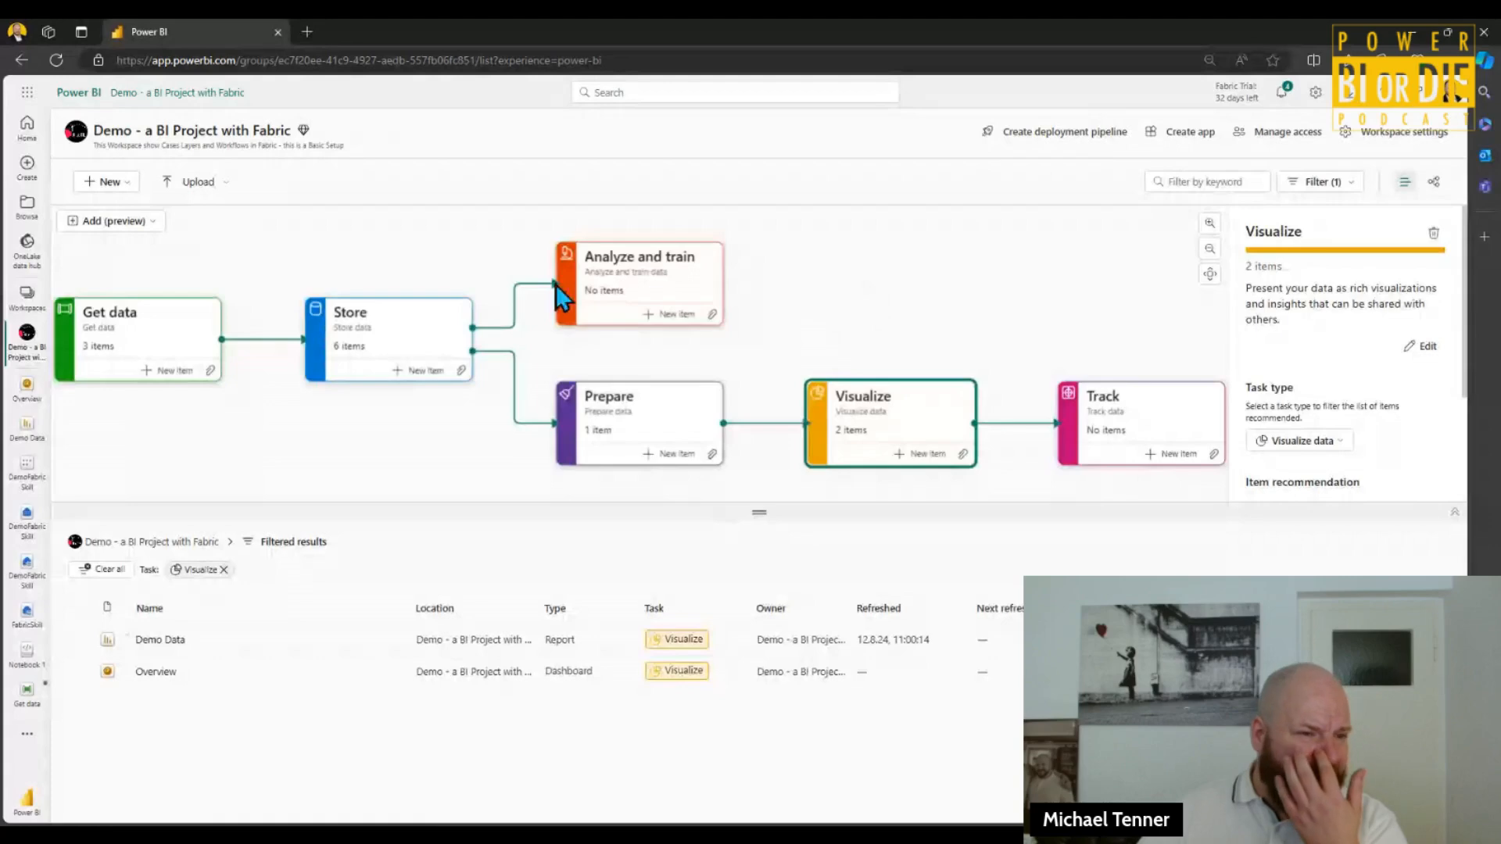
left_click(174, 260)
left_click(105, 220)
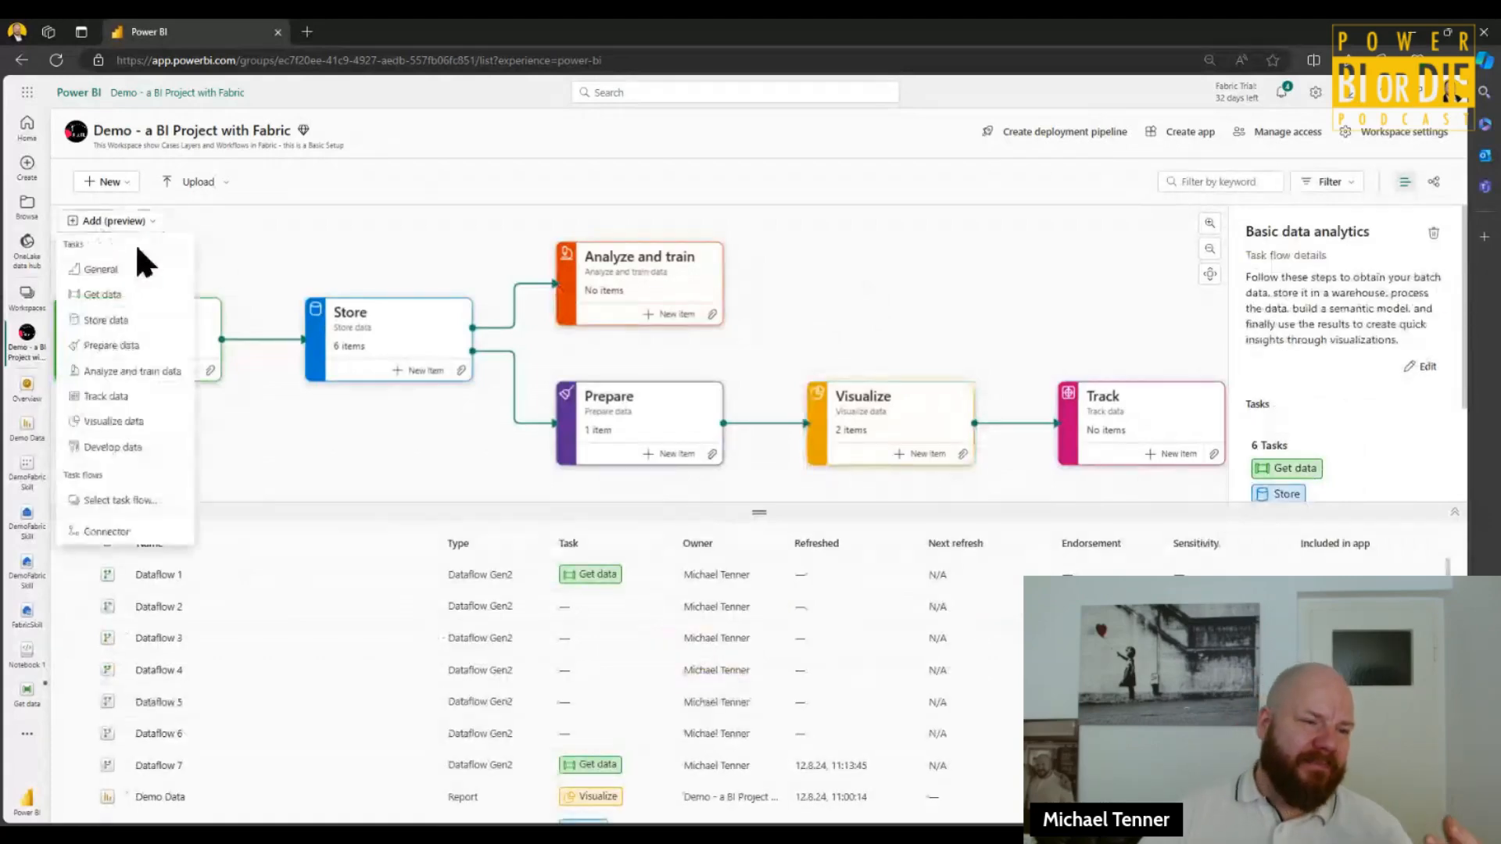
left_click(218, 195)
scroll(681, 356, "down", 2)
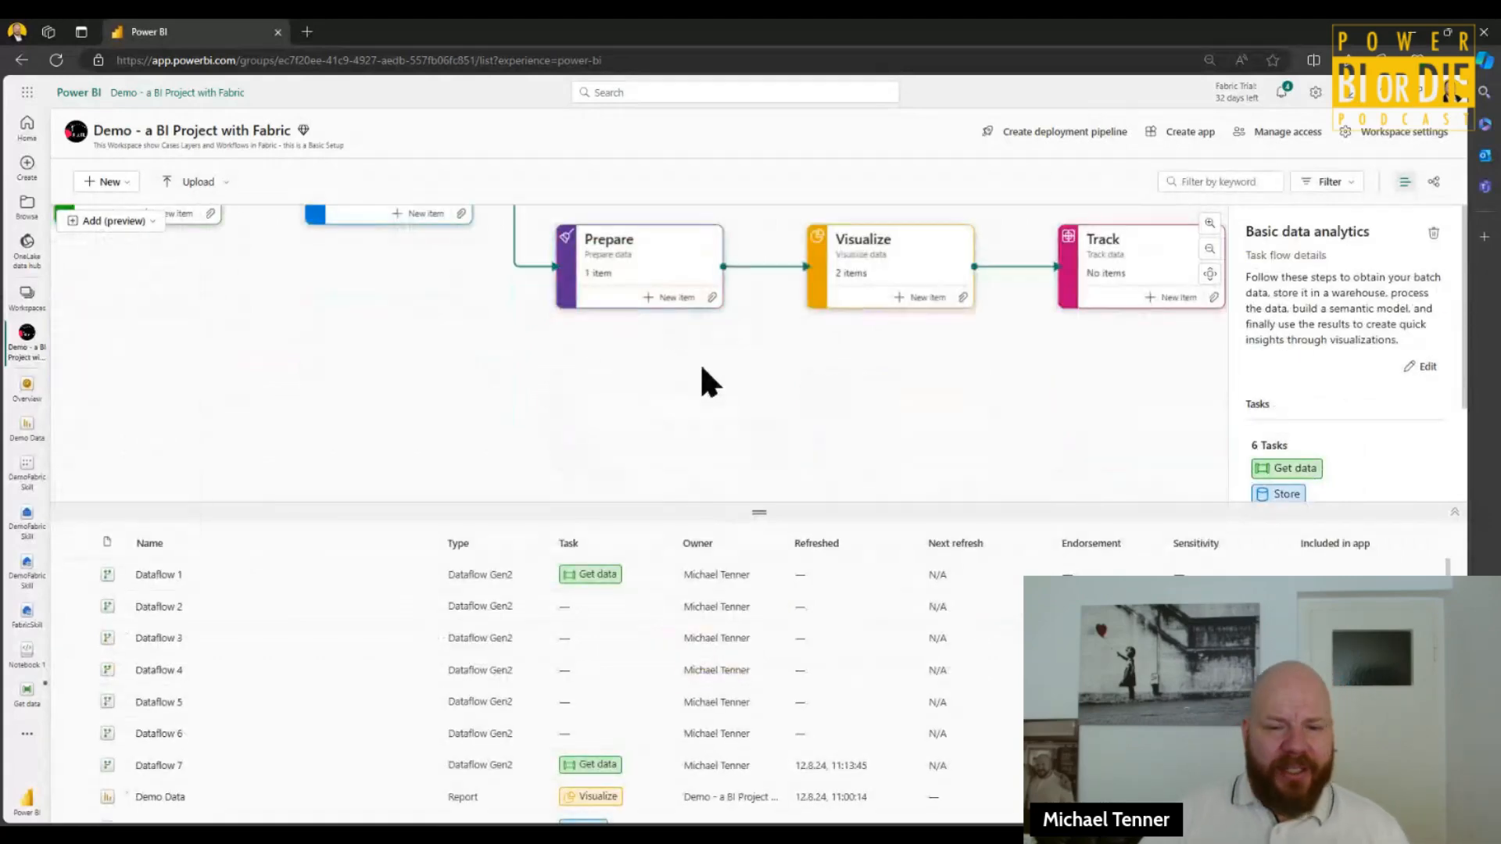
scroll(688, 371, "up", 3)
scroll(117, 243, "down", 2)
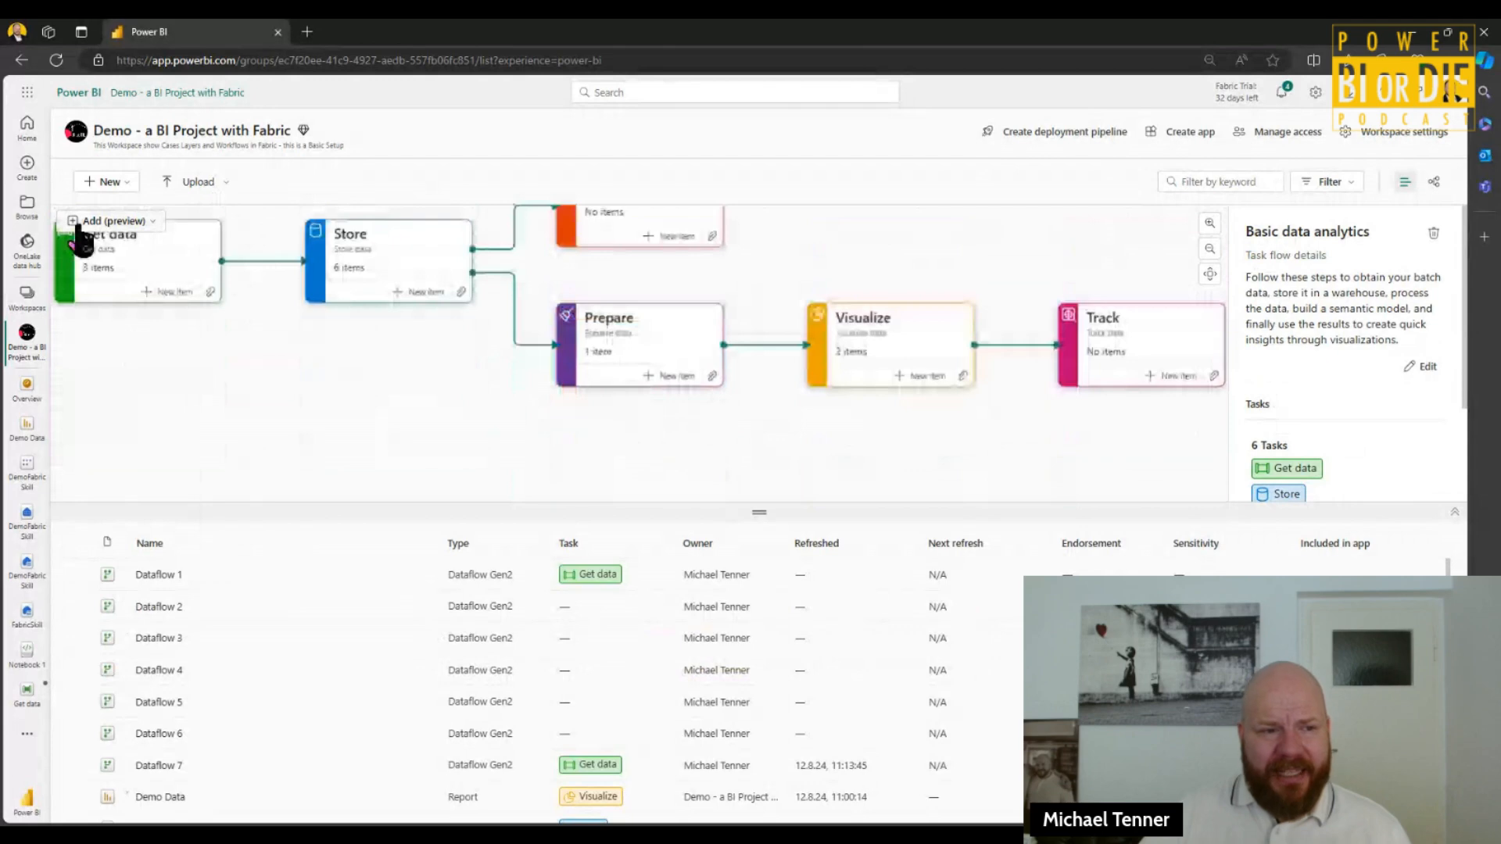
- Replace the workspace's current task flow with the predefined Medallion task flow
left_click(78, 226)
left_click(133, 499)
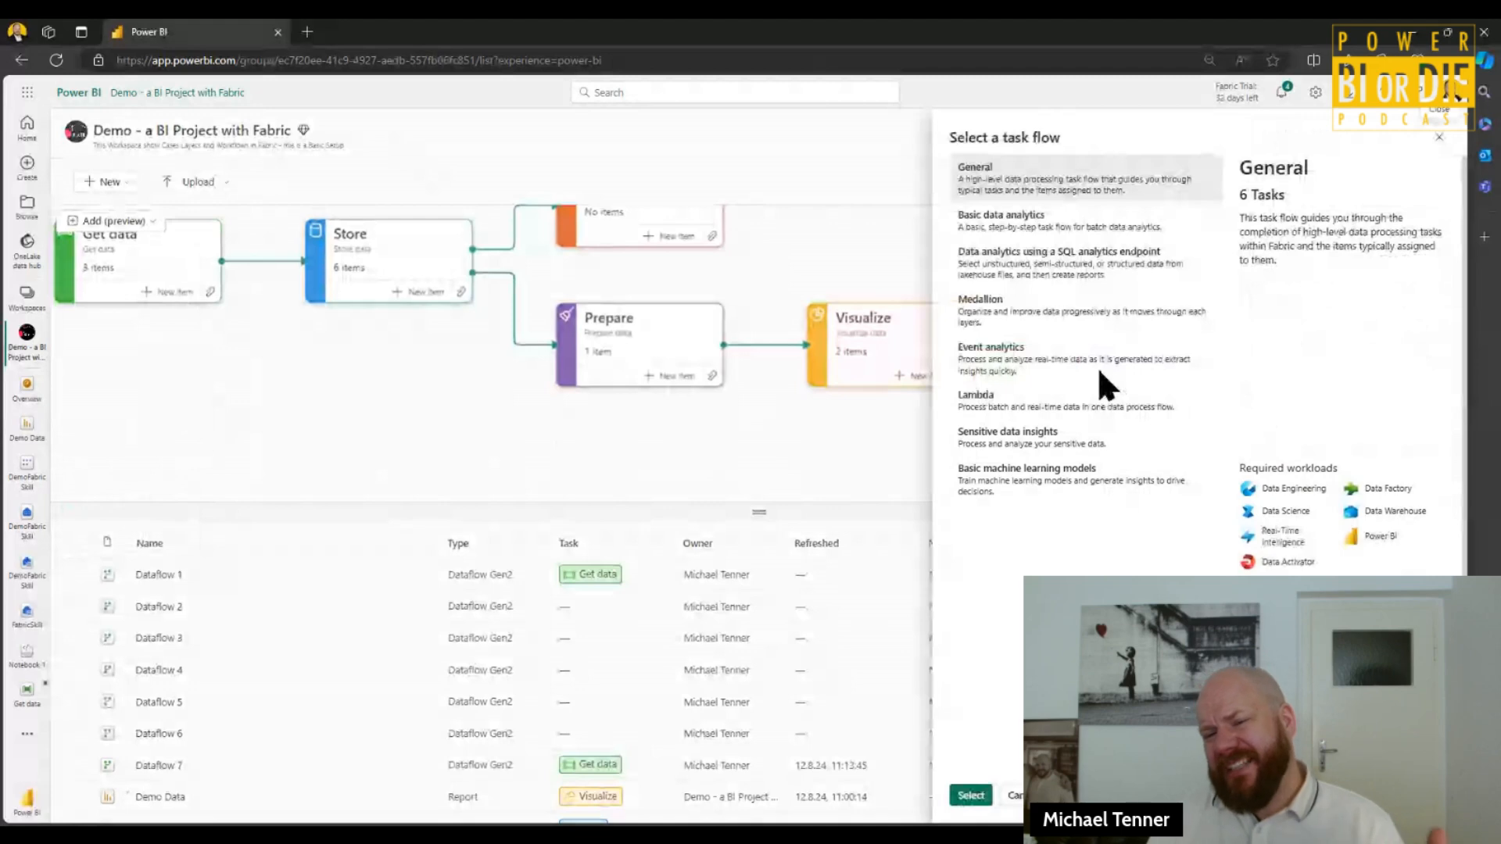
left_click(1097, 313)
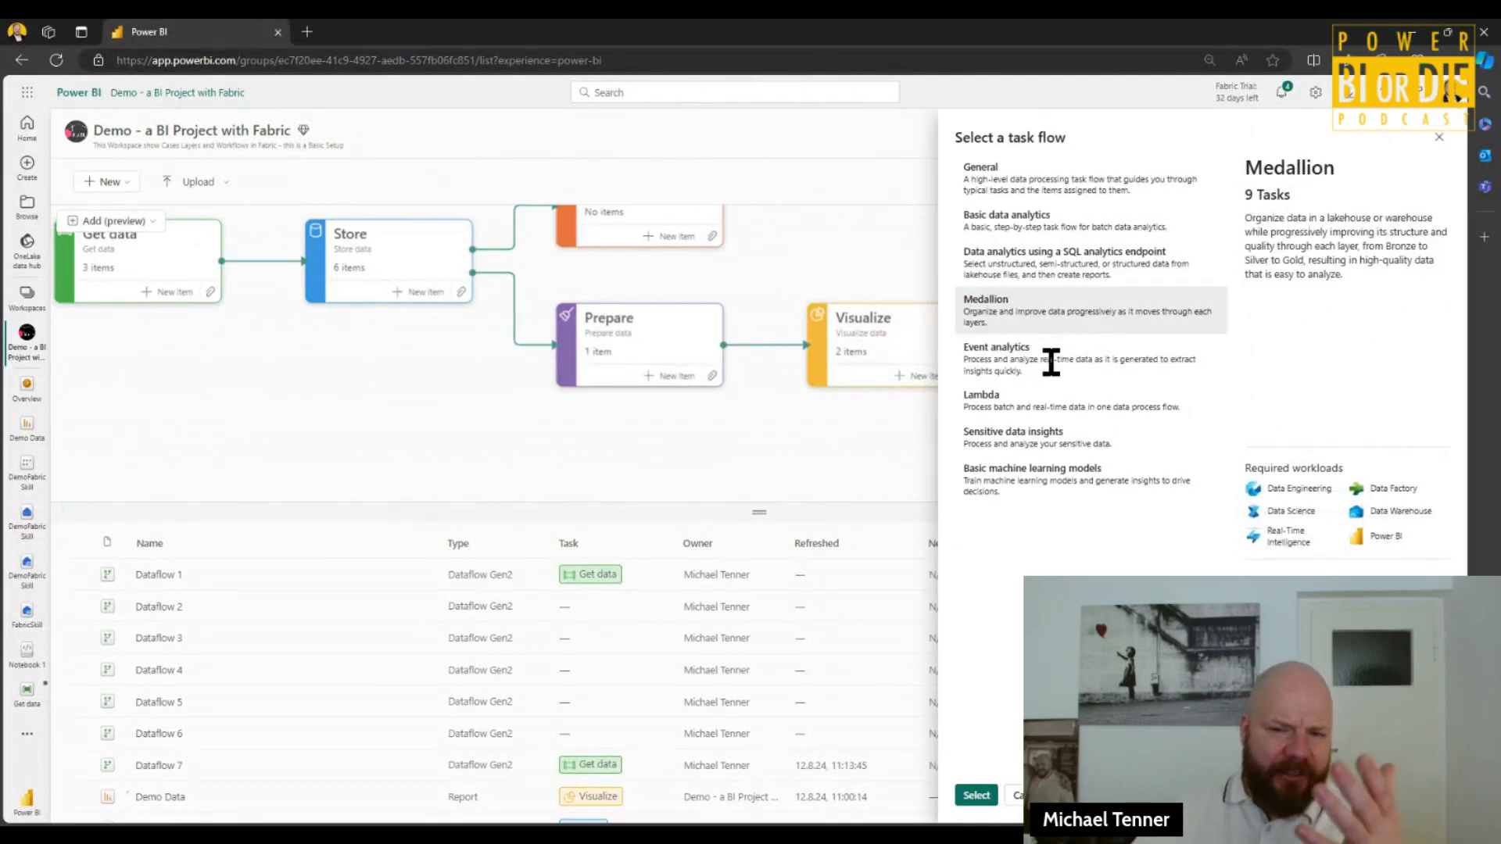
left_click(974, 796)
left_click(838, 501)
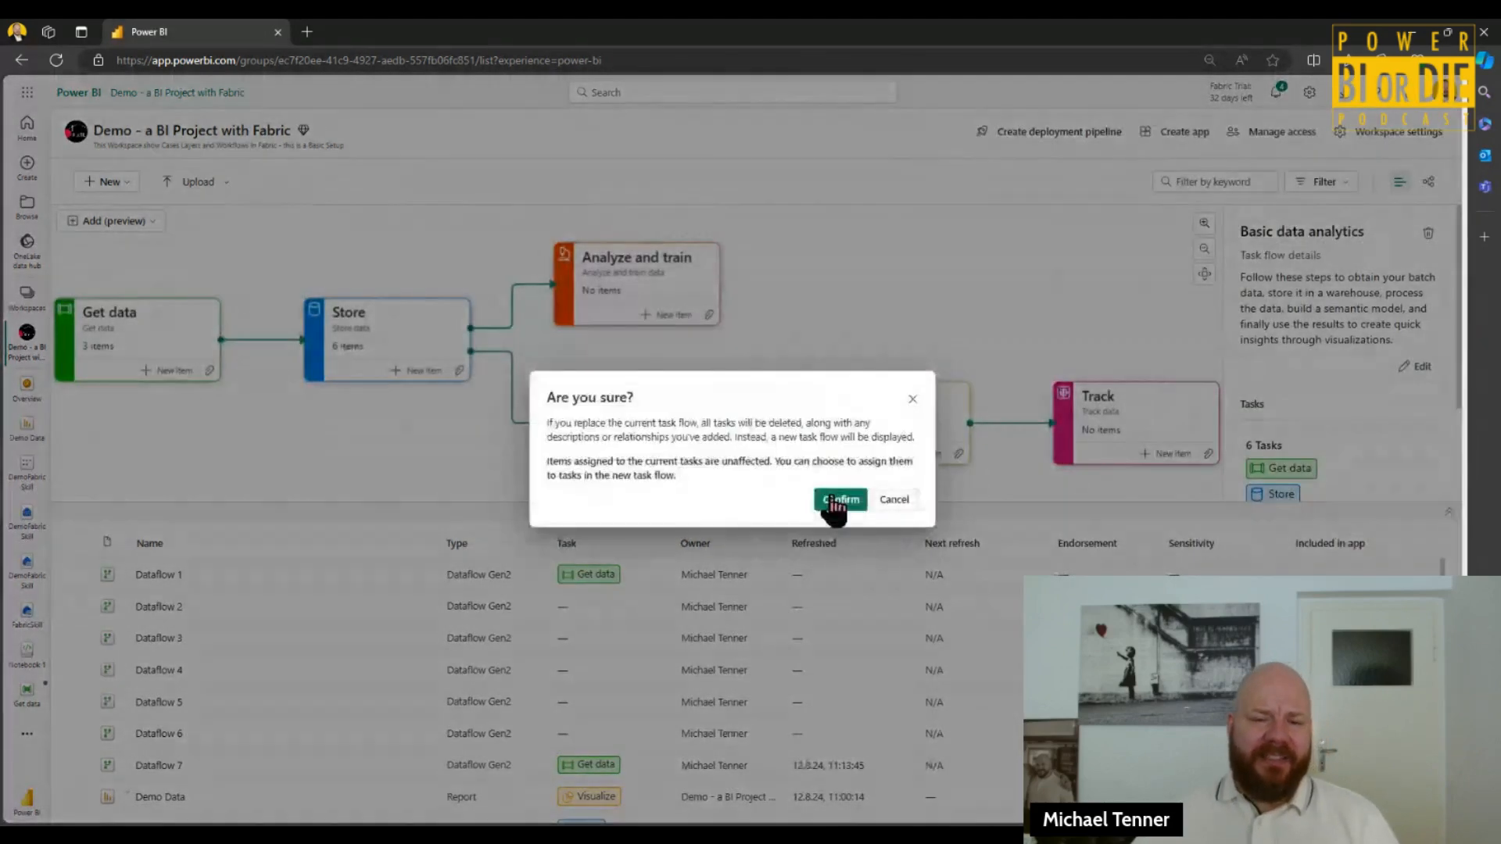
left_click(825, 505)
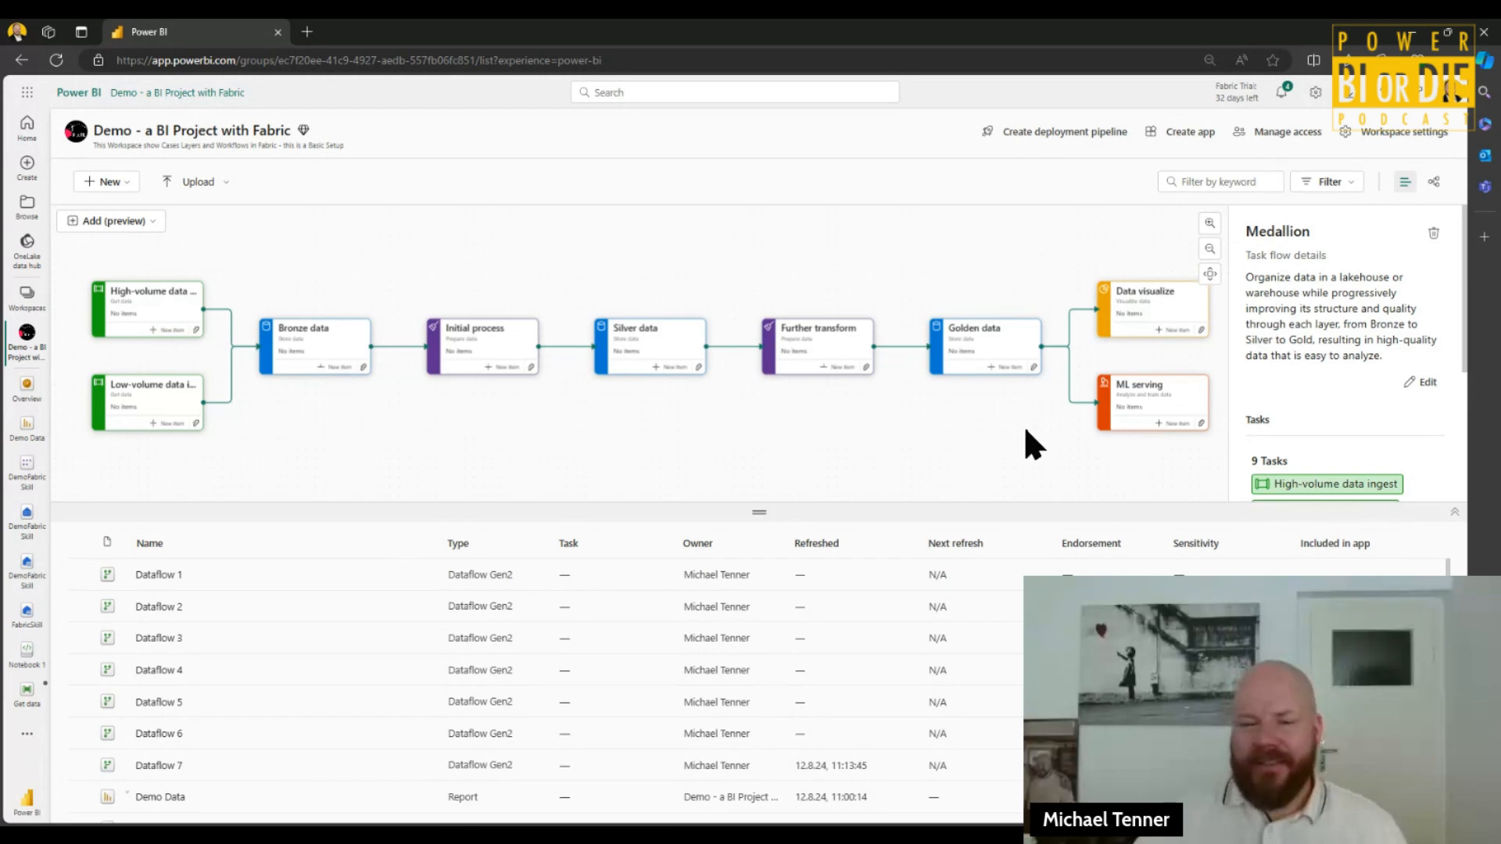
scroll(841, 453, "down", 2)
scroll(841, 453, "up", 2)
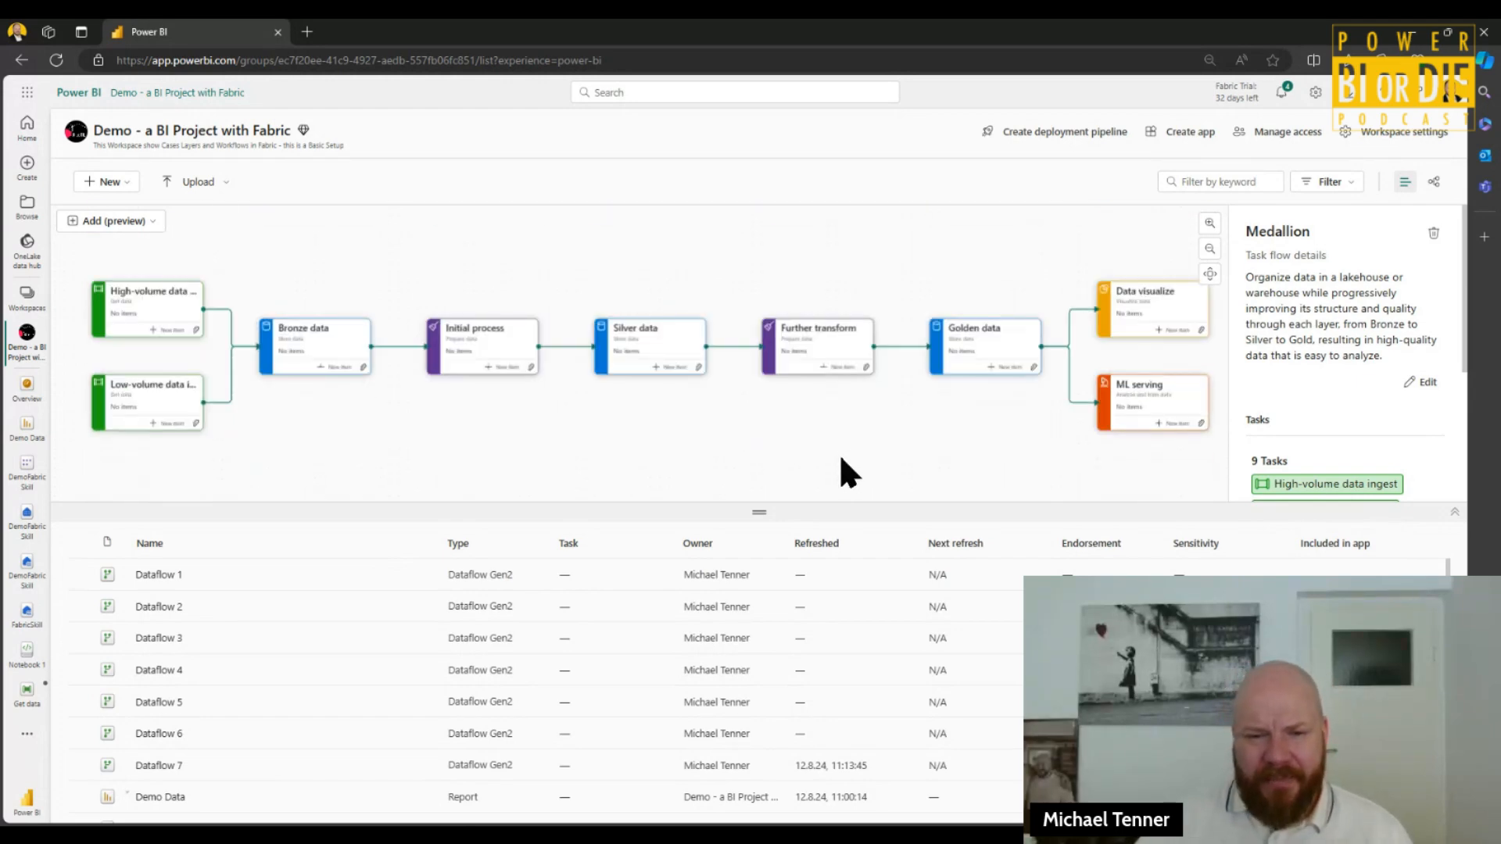